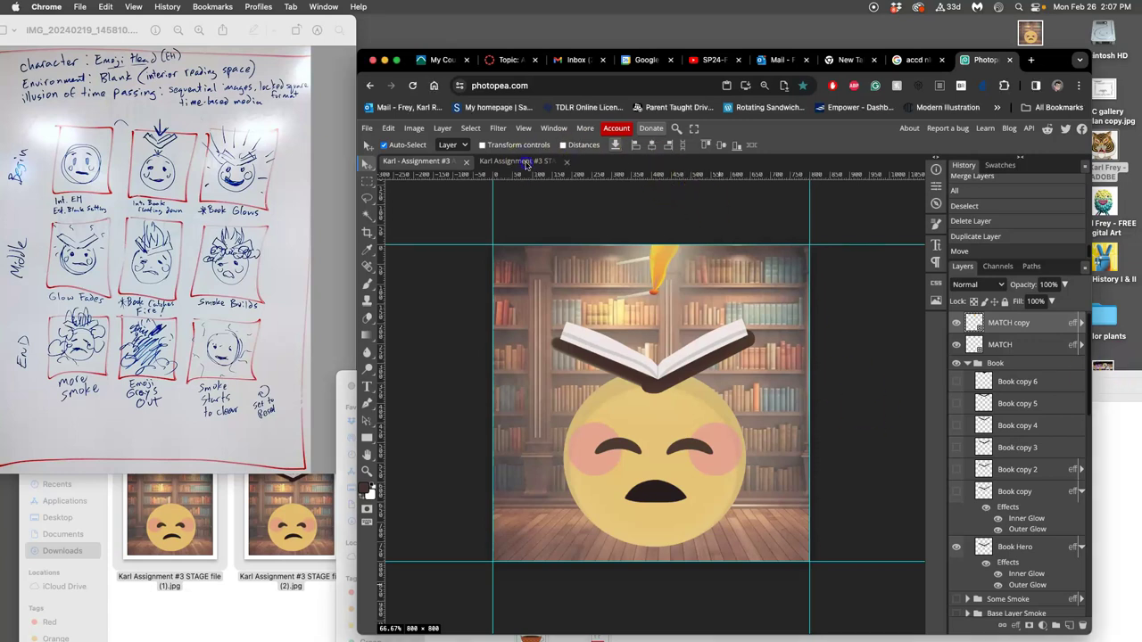
Preview Layer 13 in the second document, then return to the main assignment document.
double_click(526, 164)
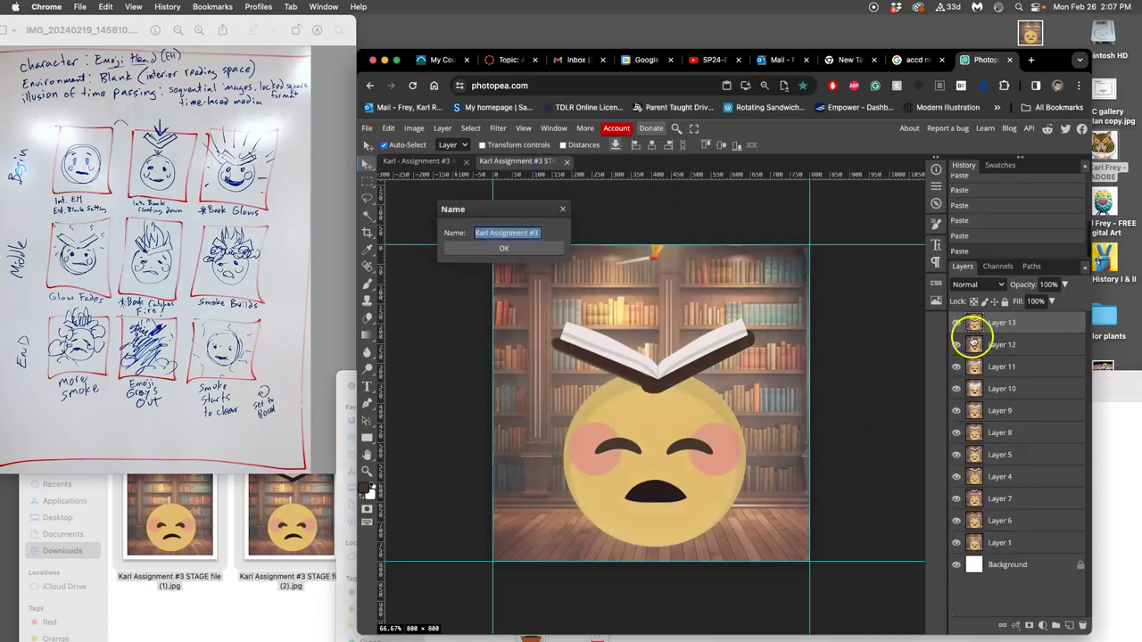
click(562, 210)
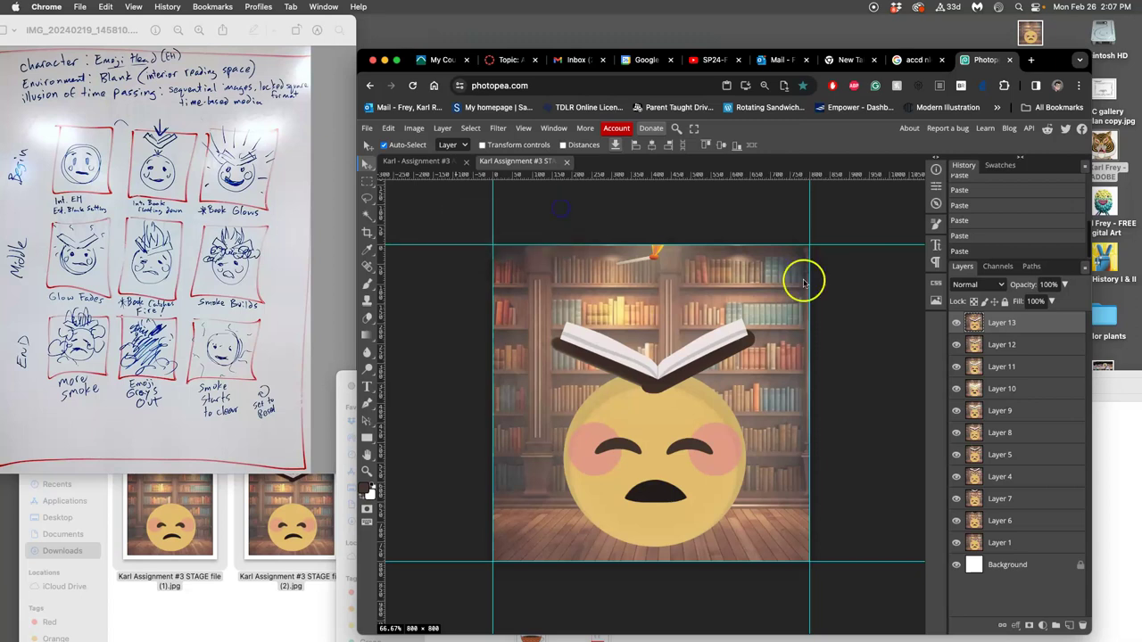
click(957, 322)
click(957, 322)
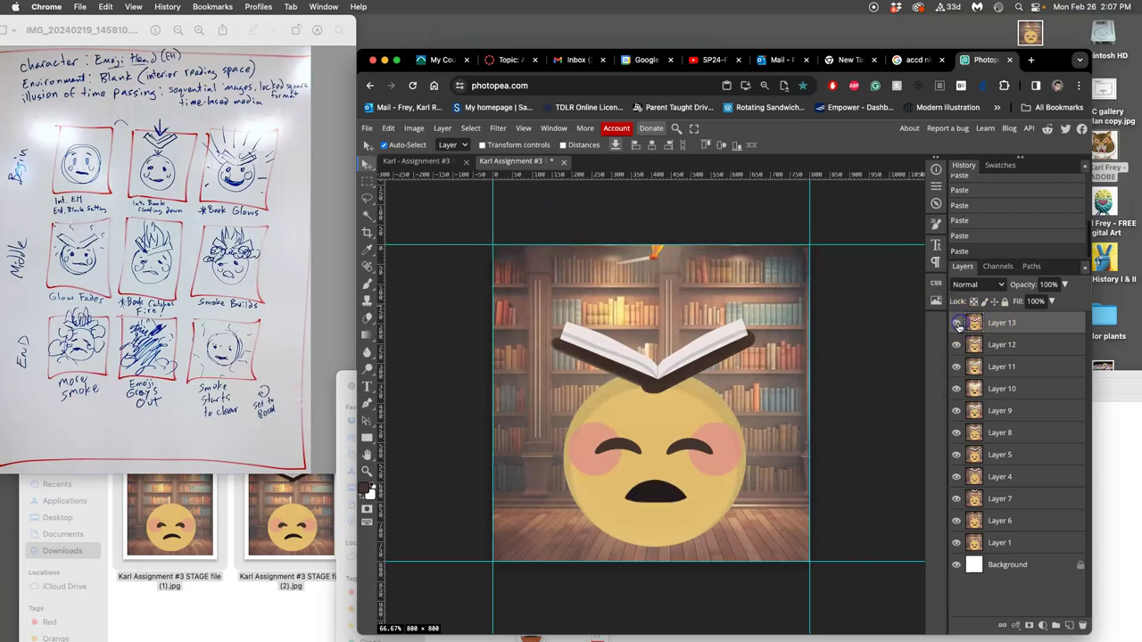
click(439, 162)
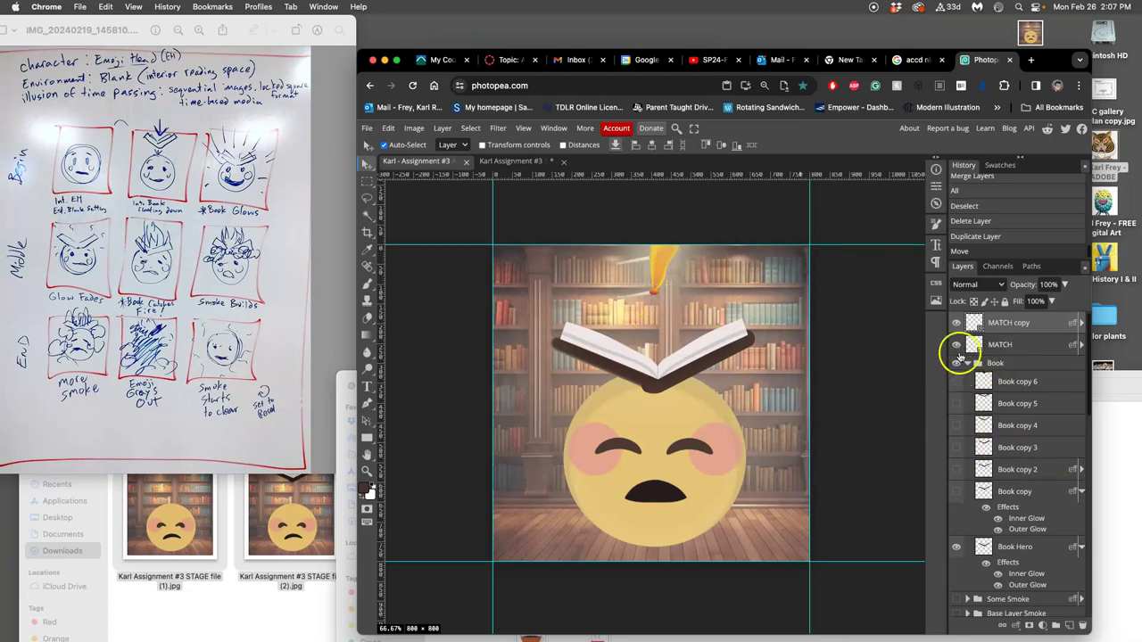
Hide MATCH and set its Inner Glow opacity to 26% and Outer Glow size to 148 px.
click(957, 346)
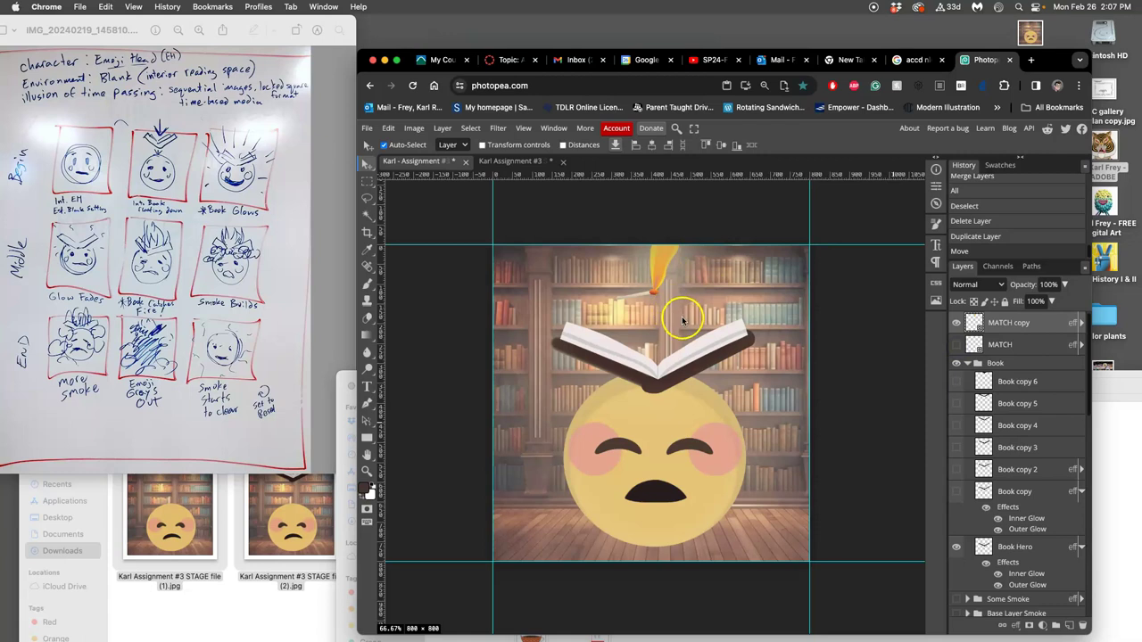
click(1081, 345)
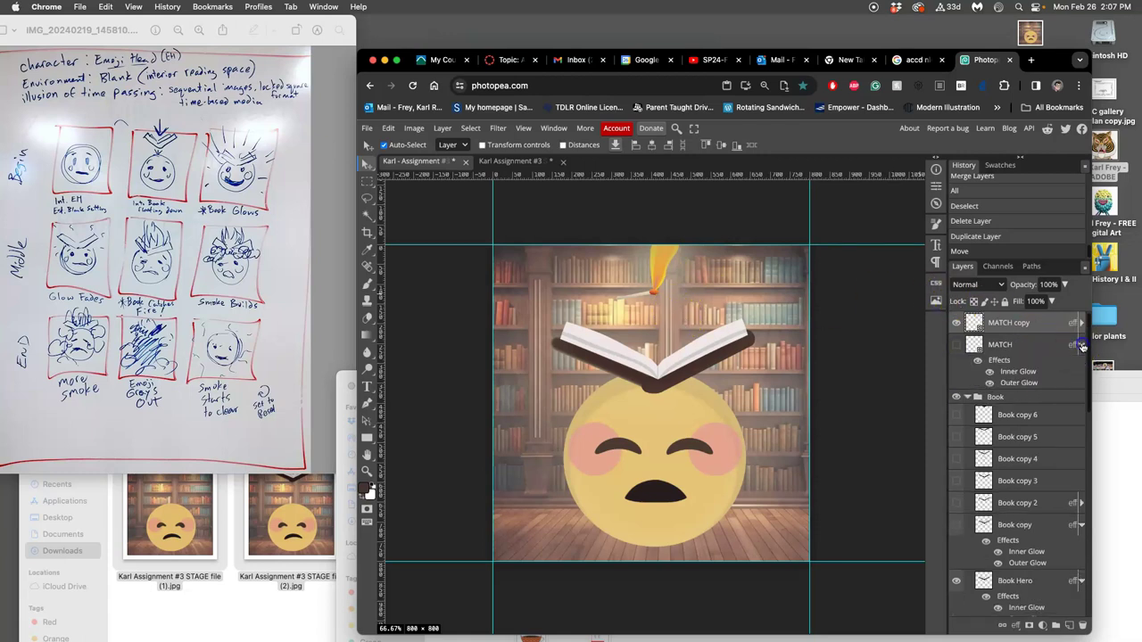
double_click(1017, 370)
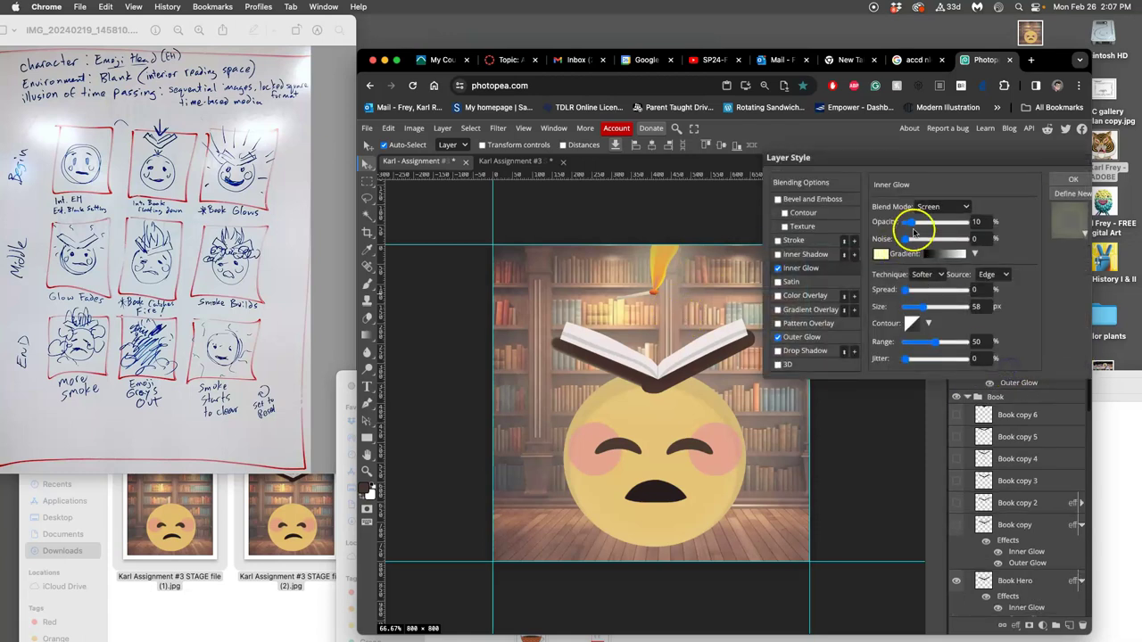
drag(913, 224, 920, 224)
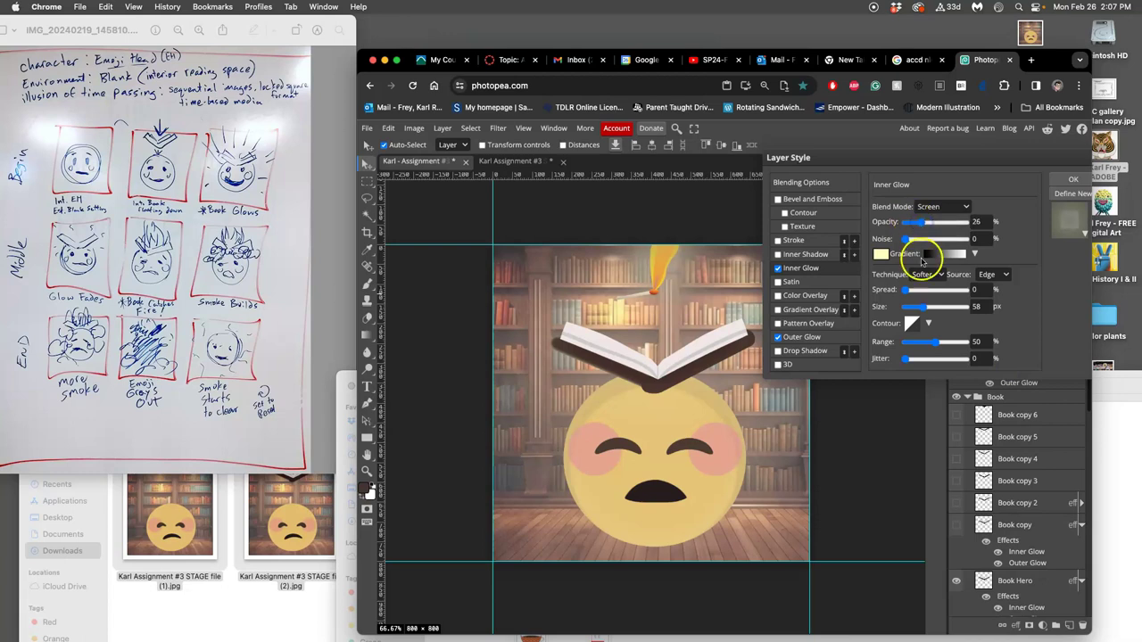
click(805, 336)
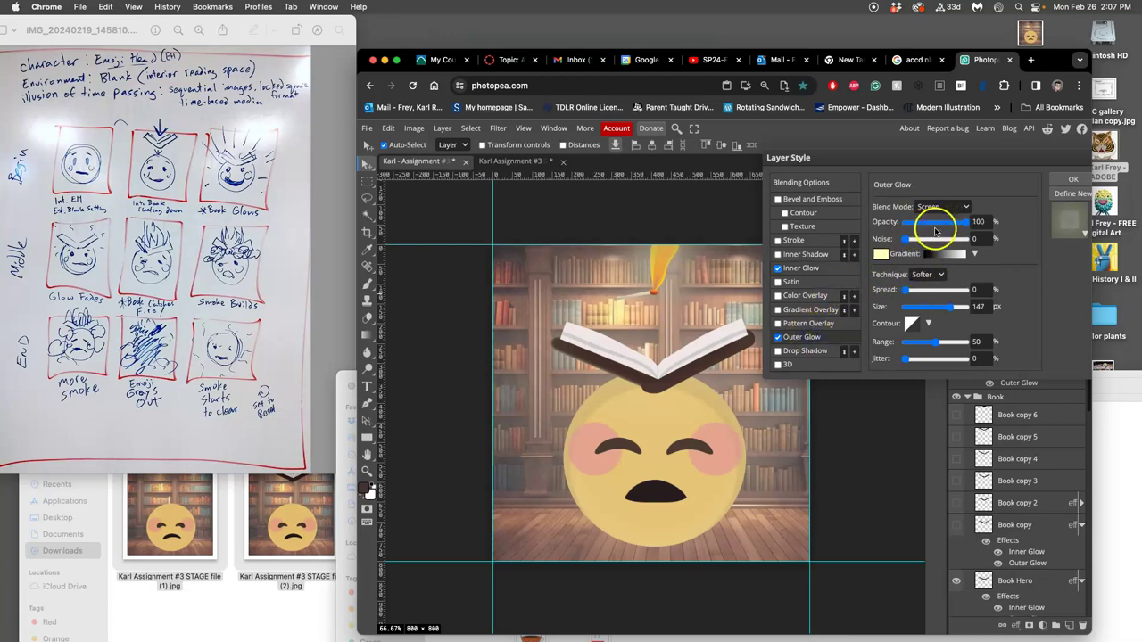
drag(947, 306, 951, 308)
click(825, 269)
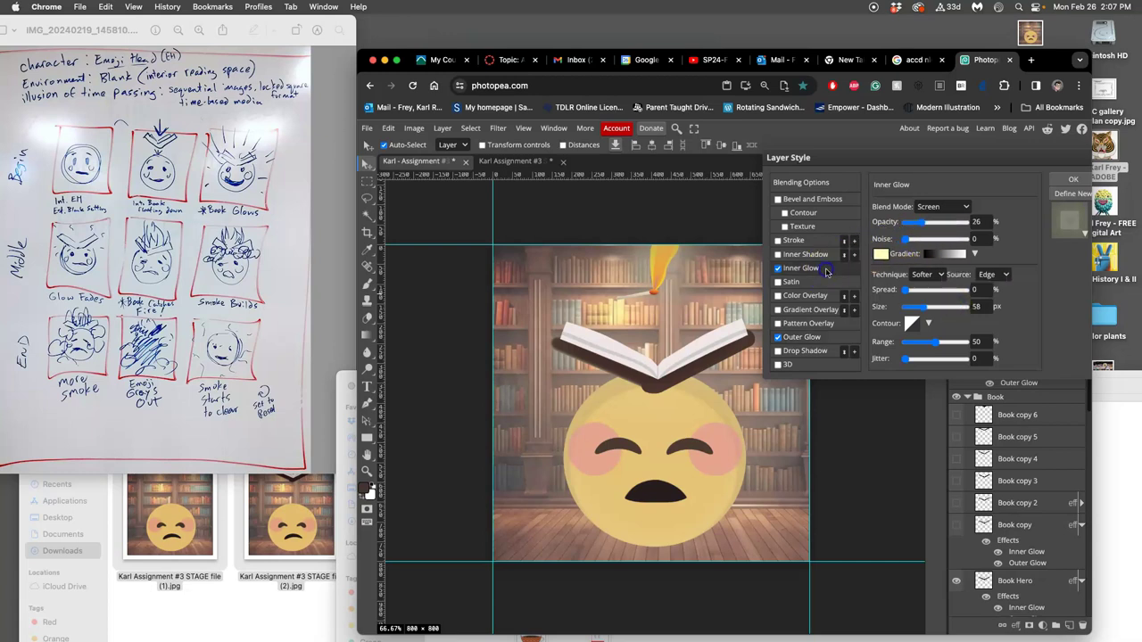
click(1067, 179)
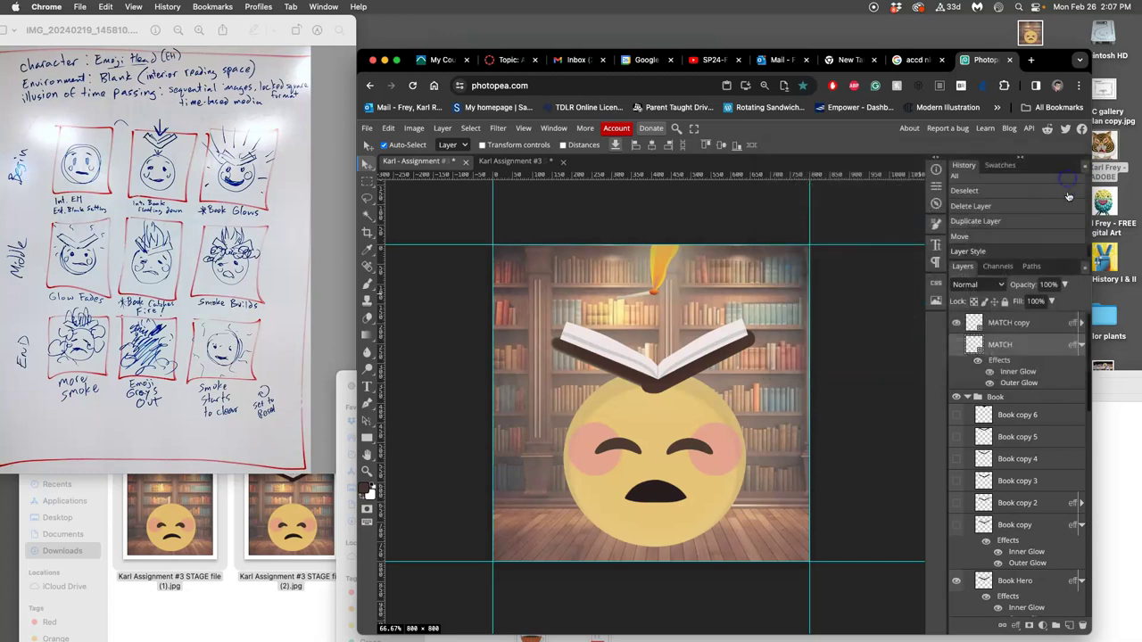
Copy MATCH's layer style and paste it onto the MATCH copy layer.
right_click(1031, 349)
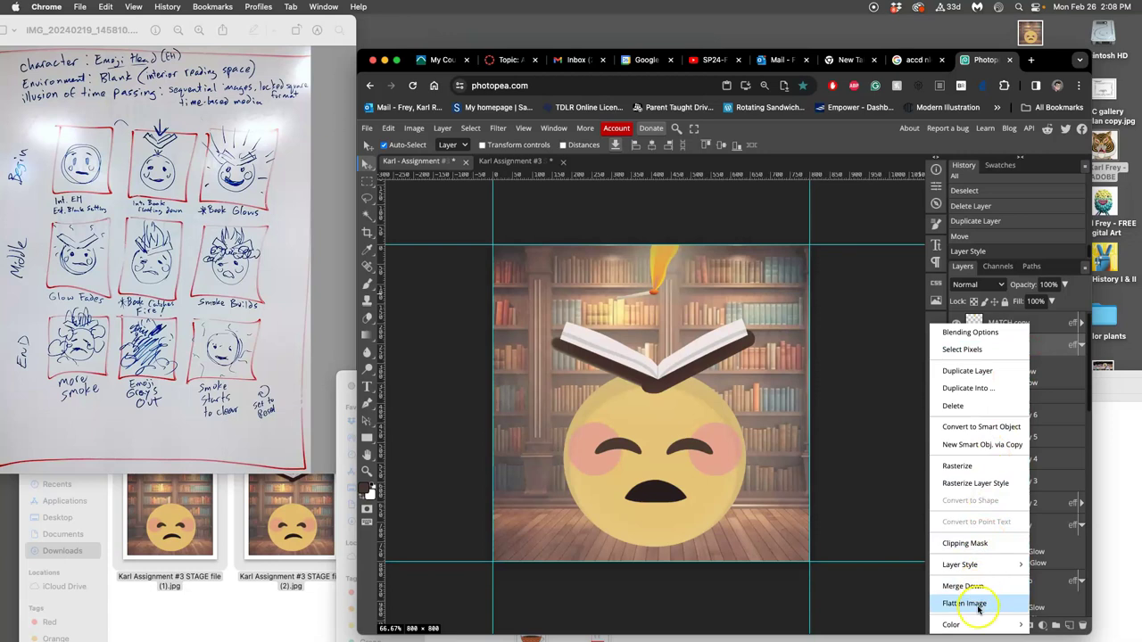
mouse_move(981, 565)
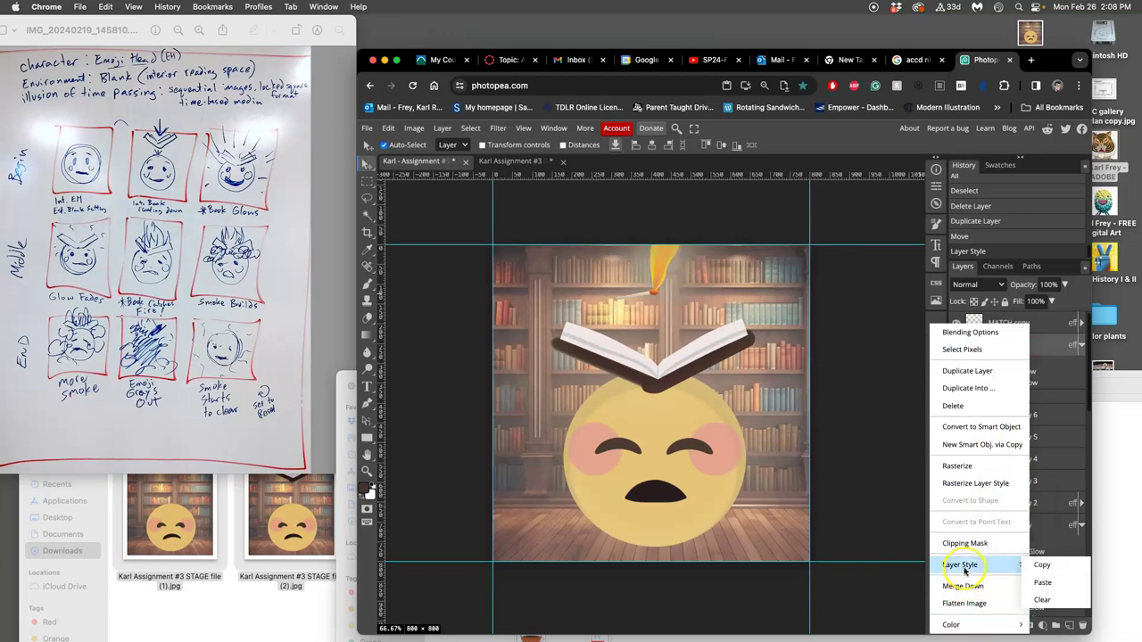
click(1030, 567)
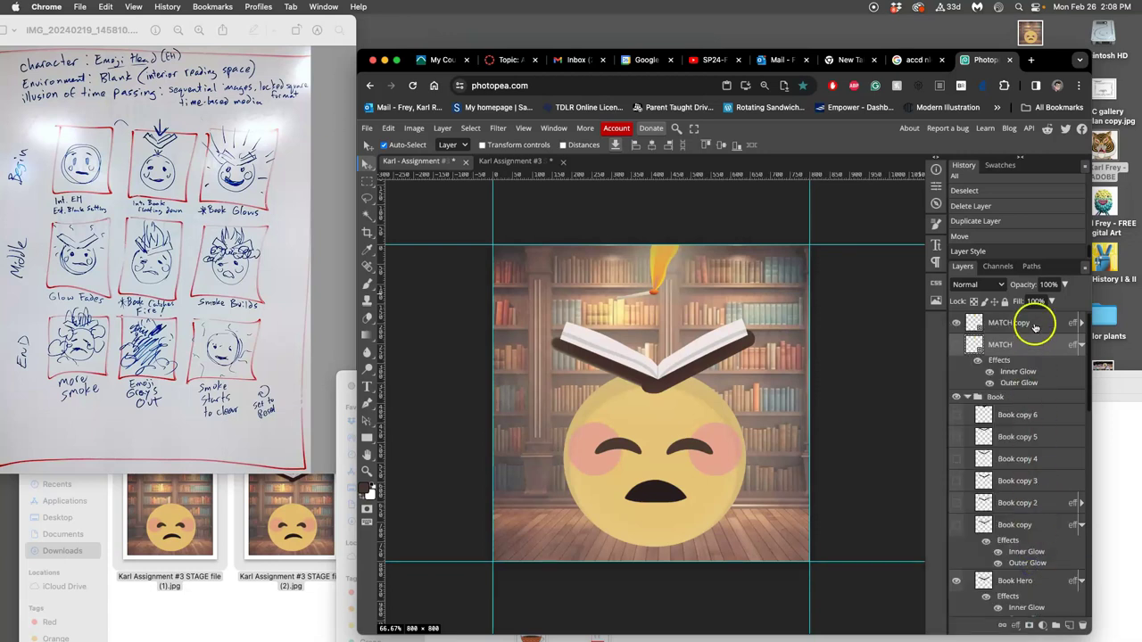
click(1035, 327)
right_click(1035, 326)
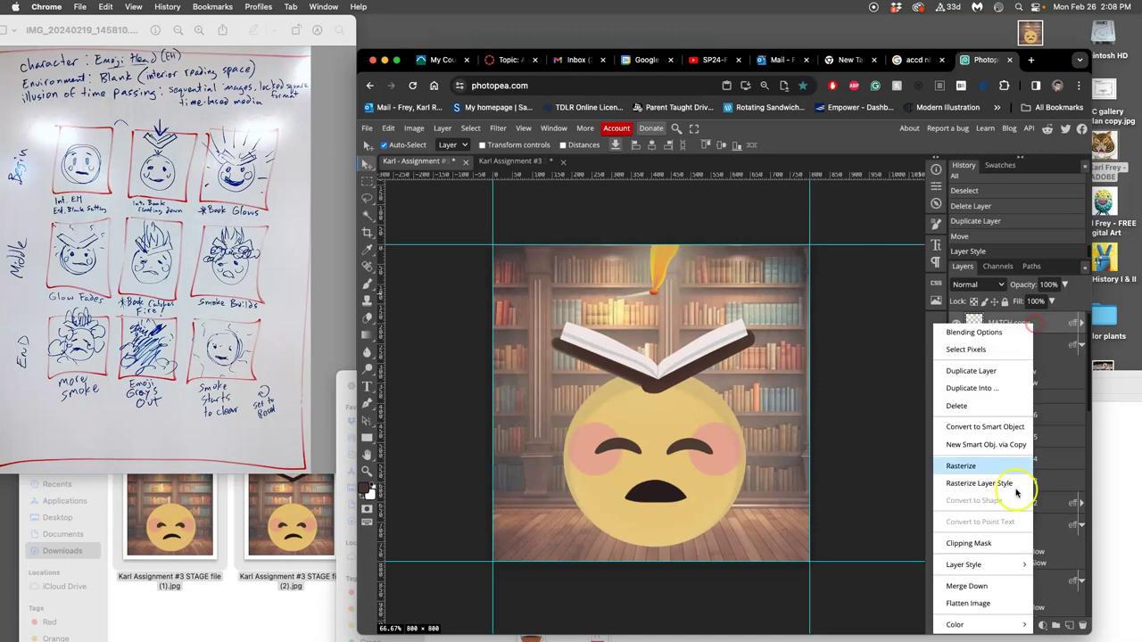
mouse_move(999, 564)
click(1040, 582)
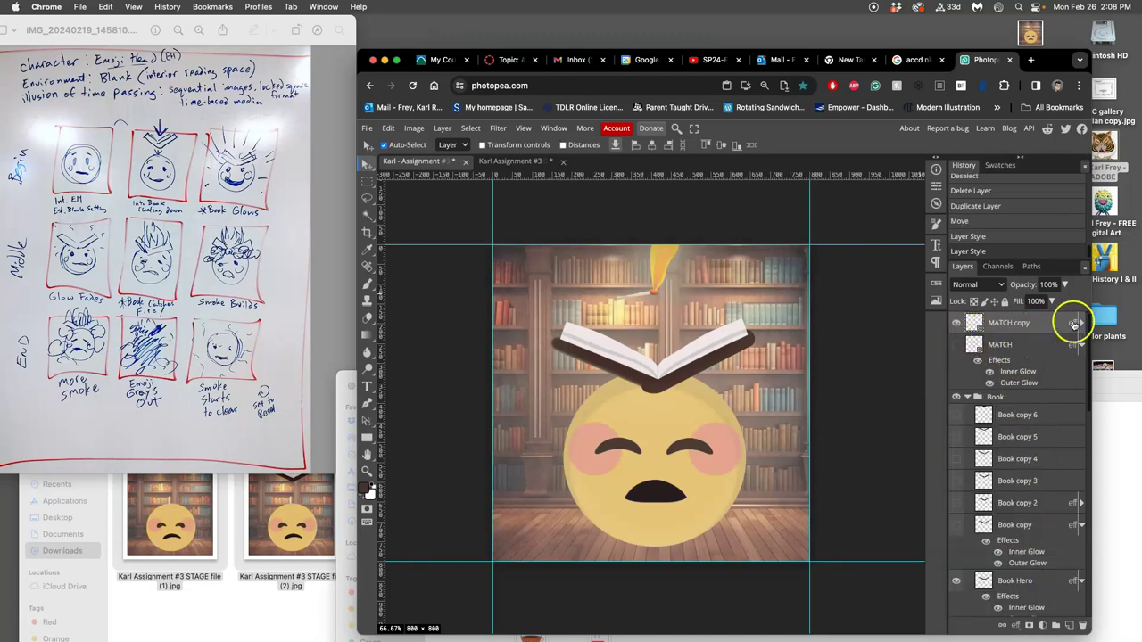
Compare the two flames, leaving MATCH copy visible and the original MATCH hidden.
click(1081, 323)
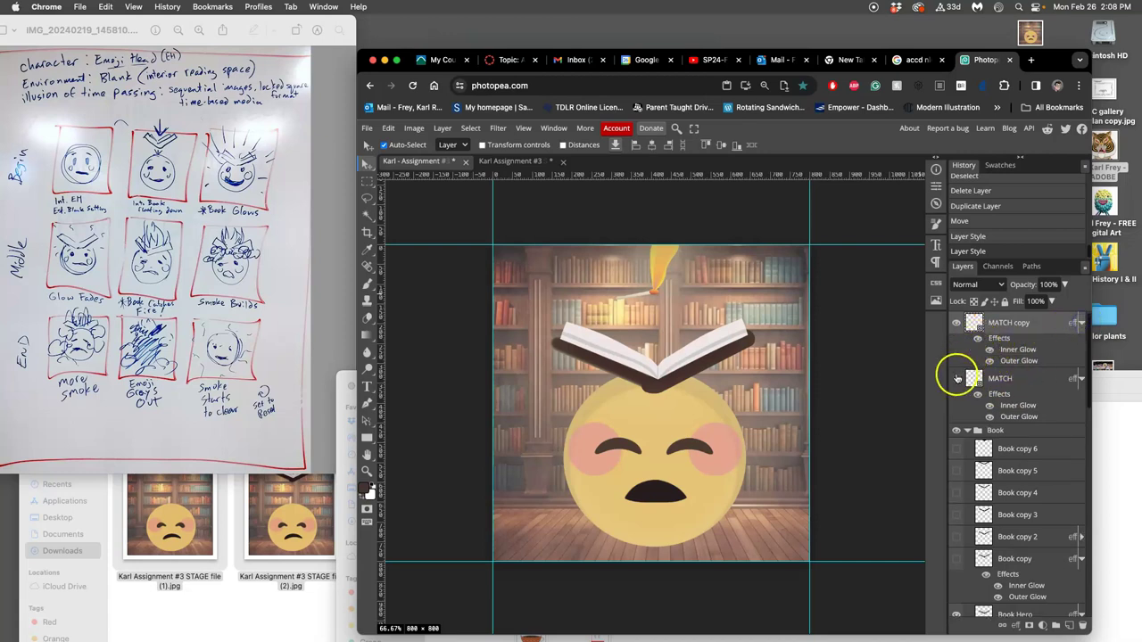
click(957, 378)
click(957, 326)
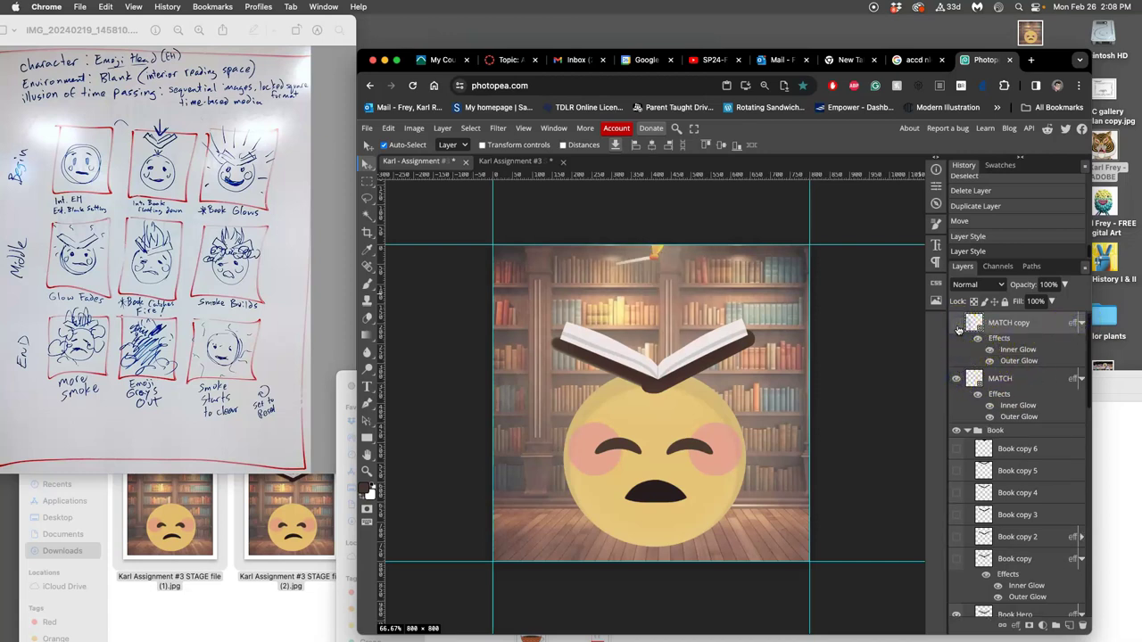
click(957, 327)
click(956, 382)
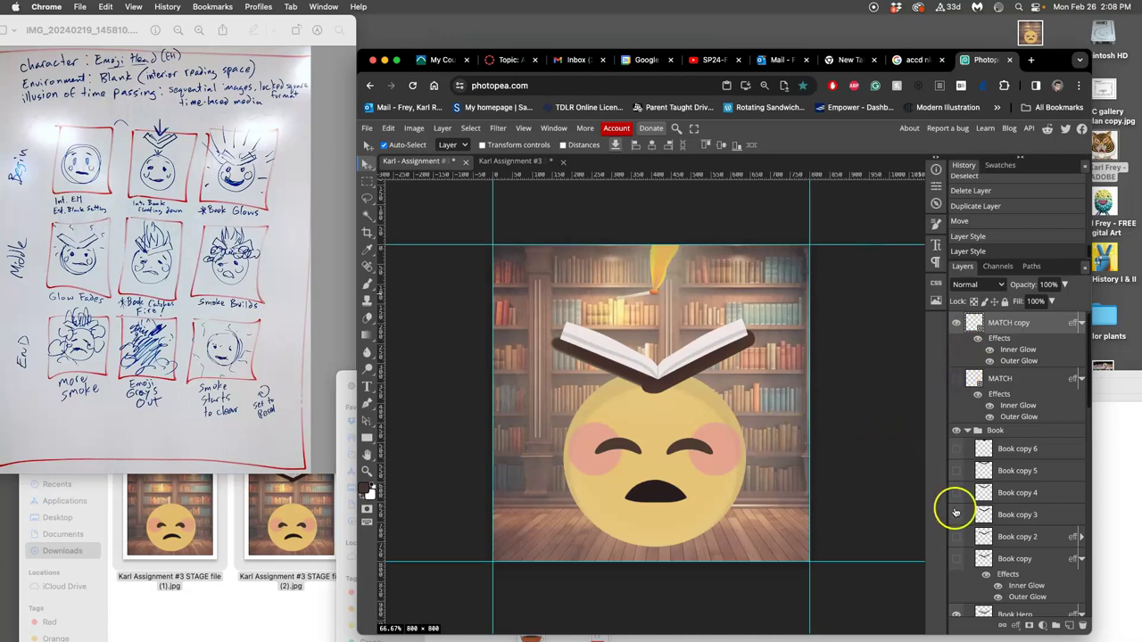
Raise the Head Base inner shadow opacity to 25%.
scroll(1027, 544, down, 10)
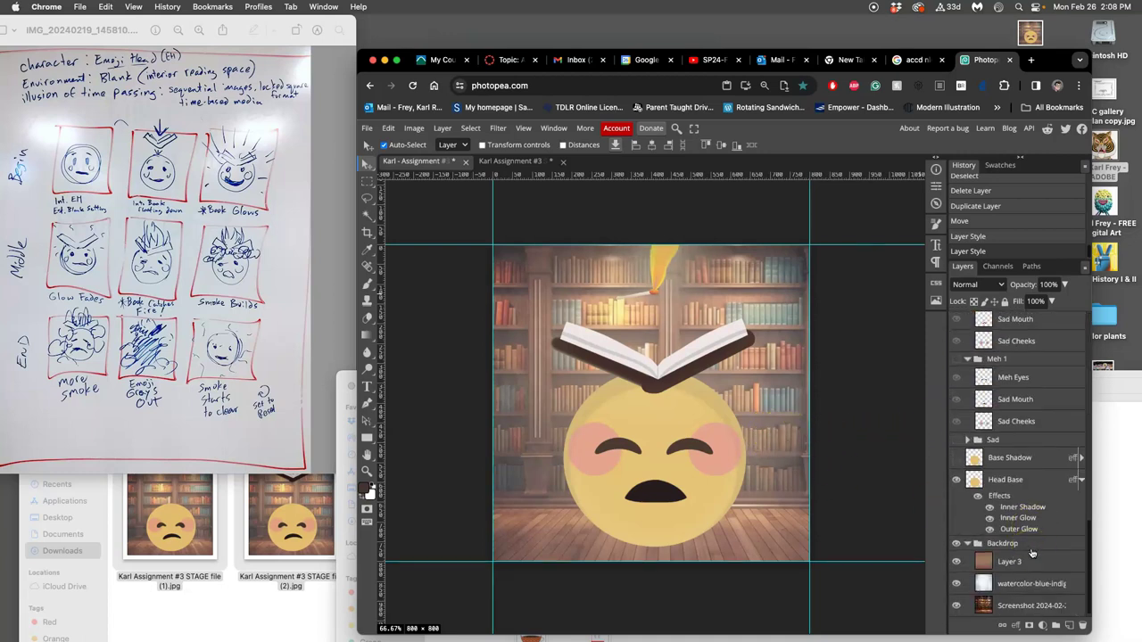
click(1008, 507)
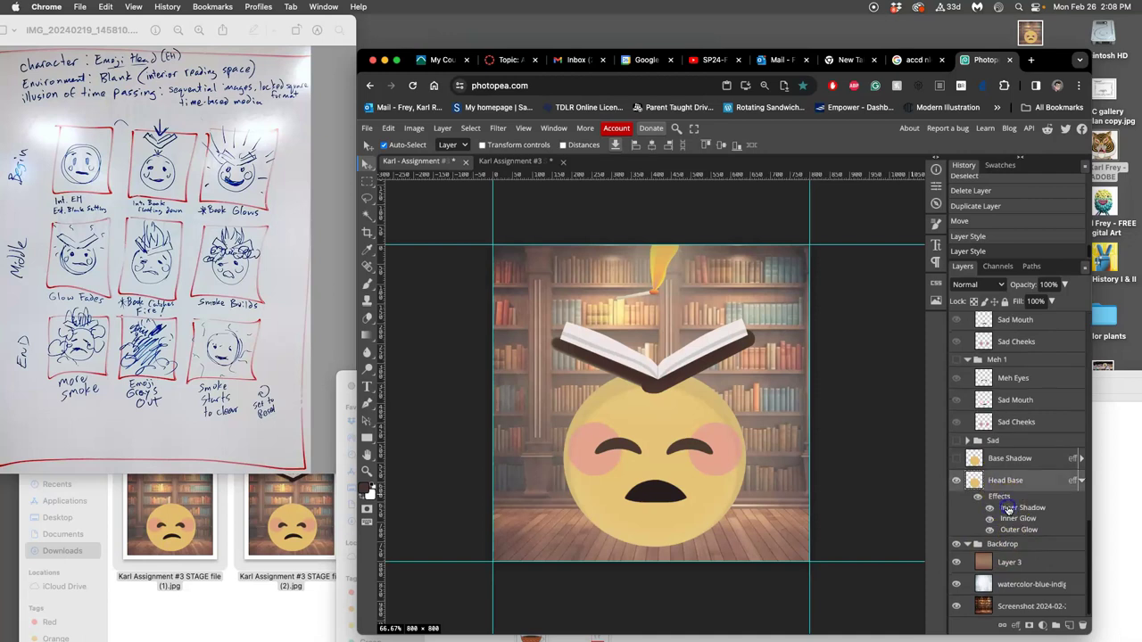
double_click(1008, 508)
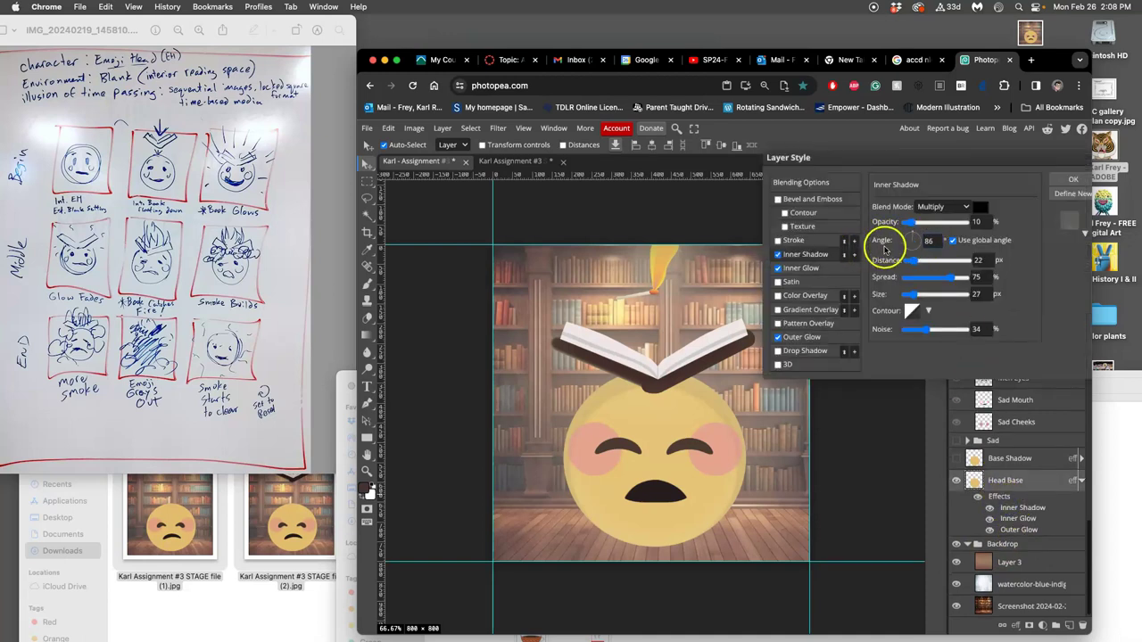
drag(908, 222, 920, 222)
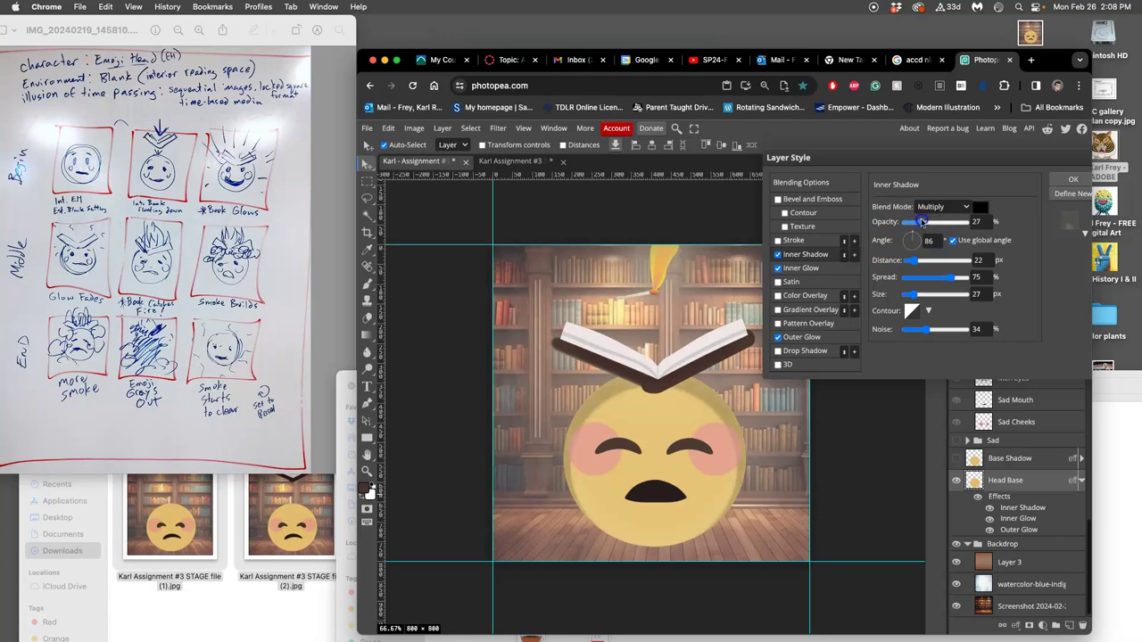
click(1074, 179)
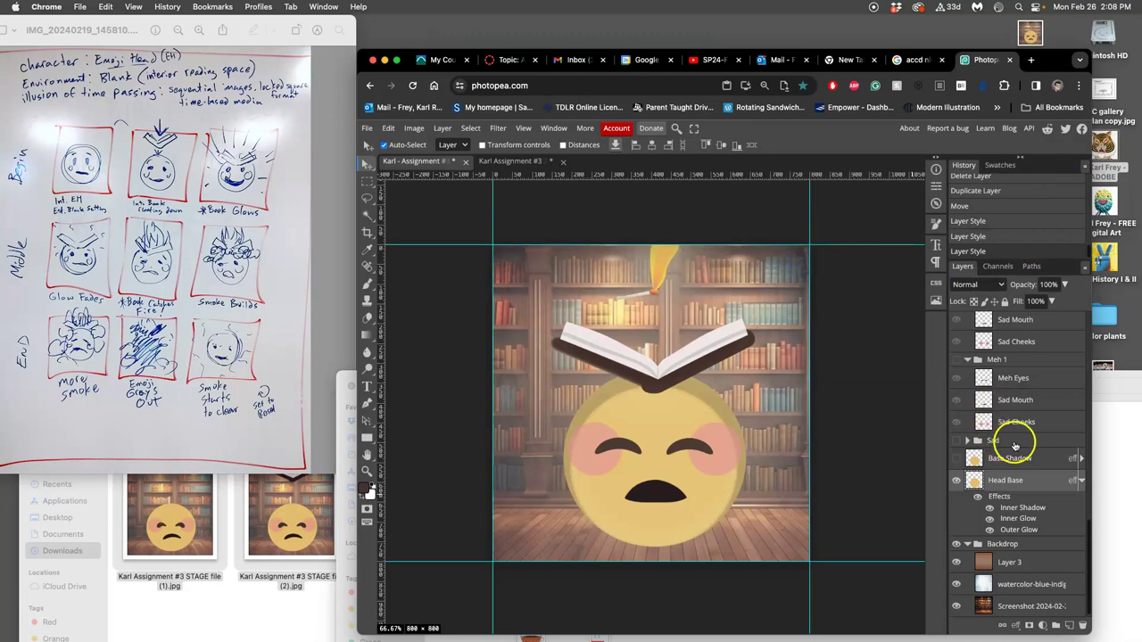
Disable the Book Hero layer's Inner Glow and Outer Glow effects.
scroll(1014, 438, up, 5)
scroll(1017, 446, up, 5)
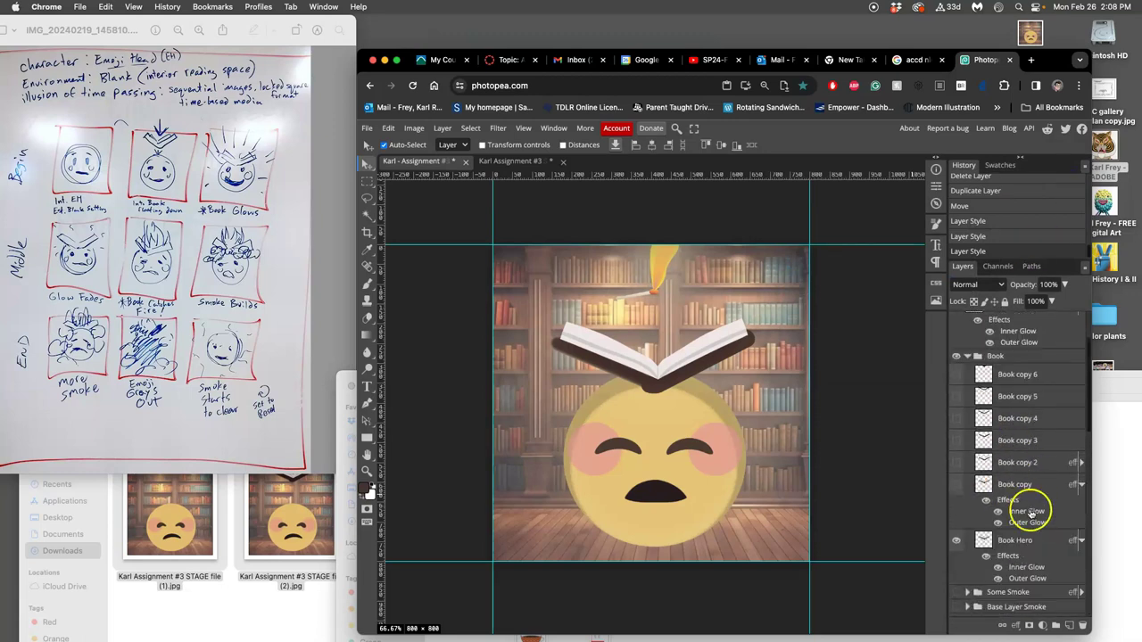
click(989, 556)
click(987, 556)
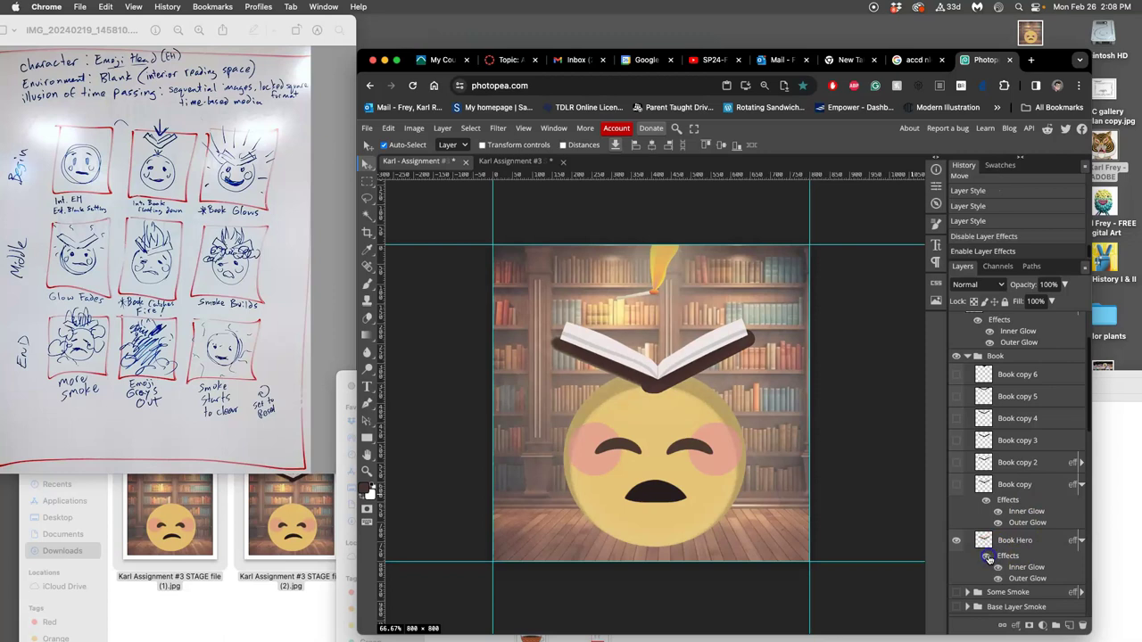
click(987, 556)
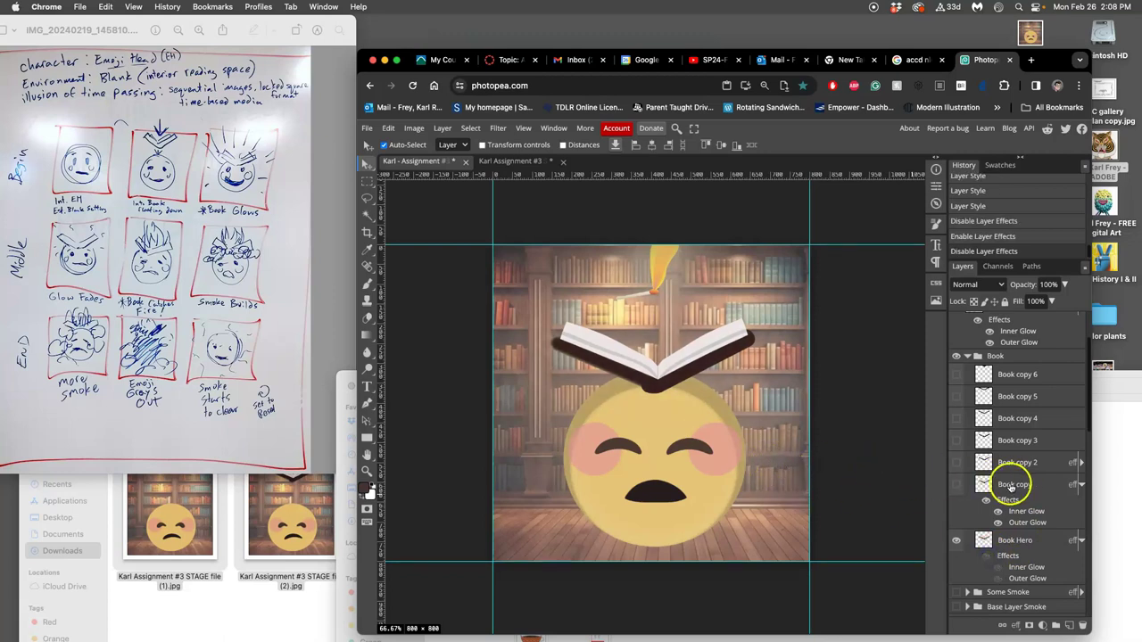
scroll(1001, 485, down, 2)
scroll(1001, 484, down, 4)
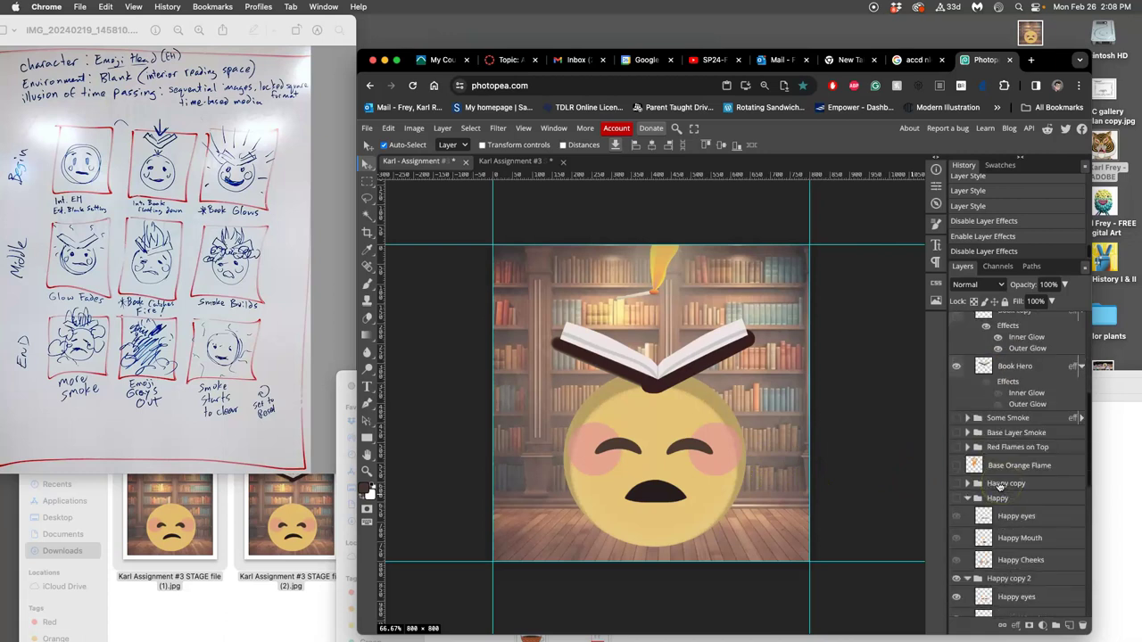
scroll(999, 485, down, 4)
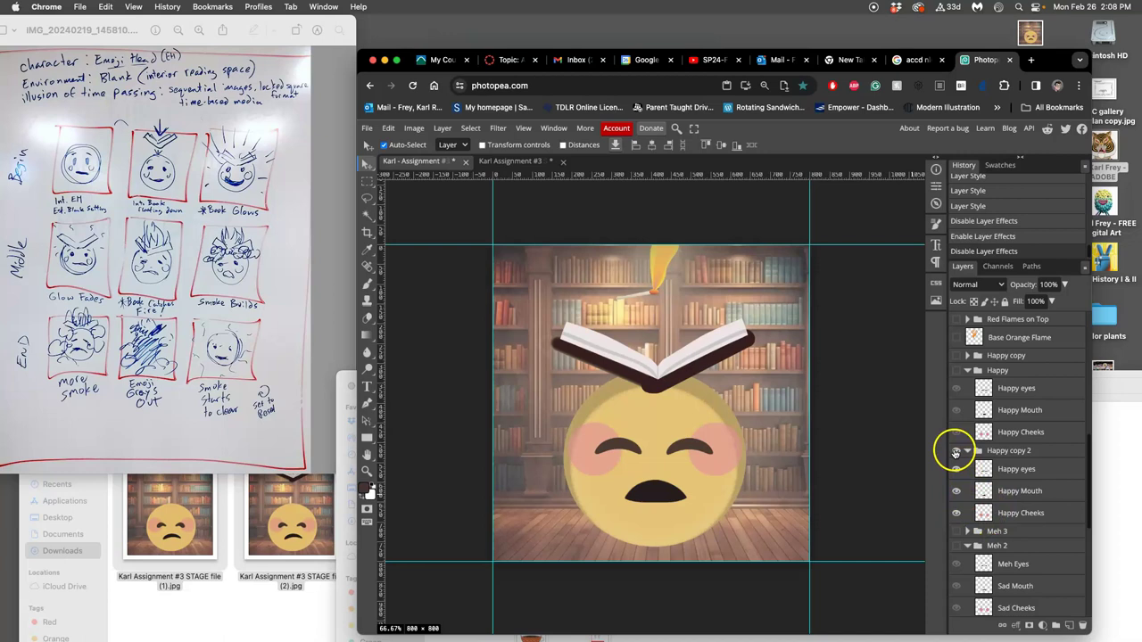
Show the Meh 3 expression and select the Happy copy 2 face group.
click(956, 533)
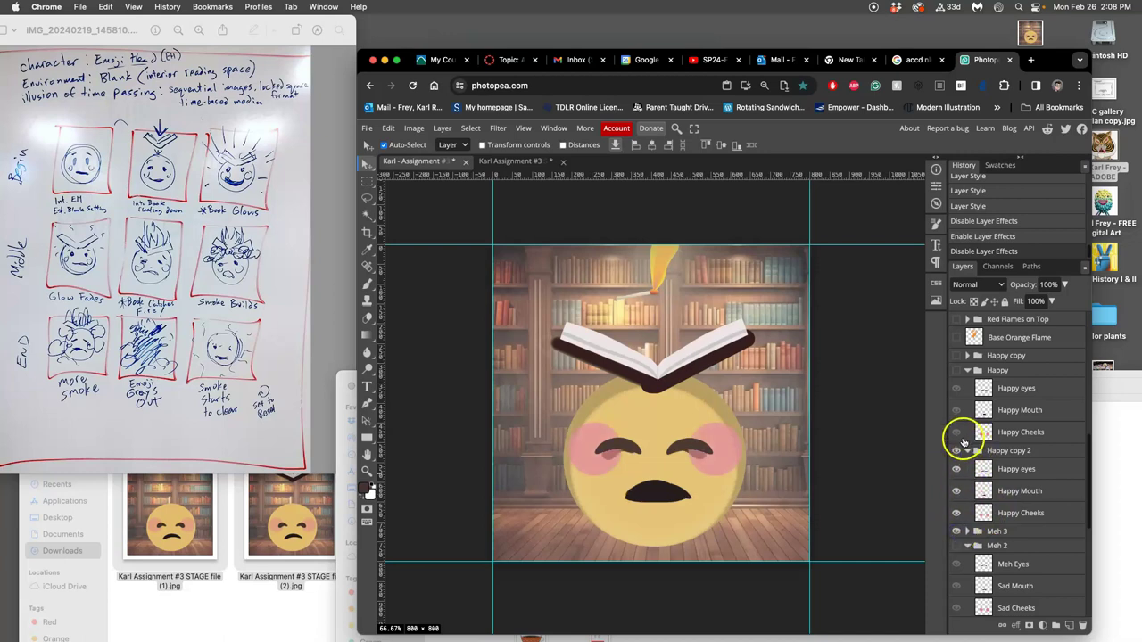
click(956, 451)
click(957, 450)
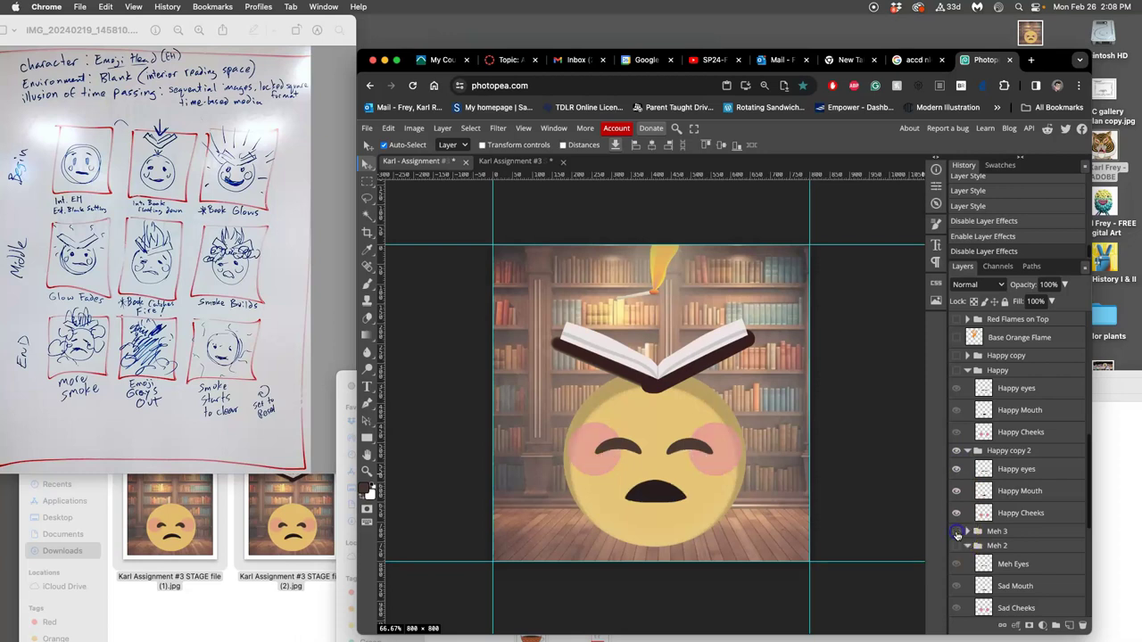
click(991, 451)
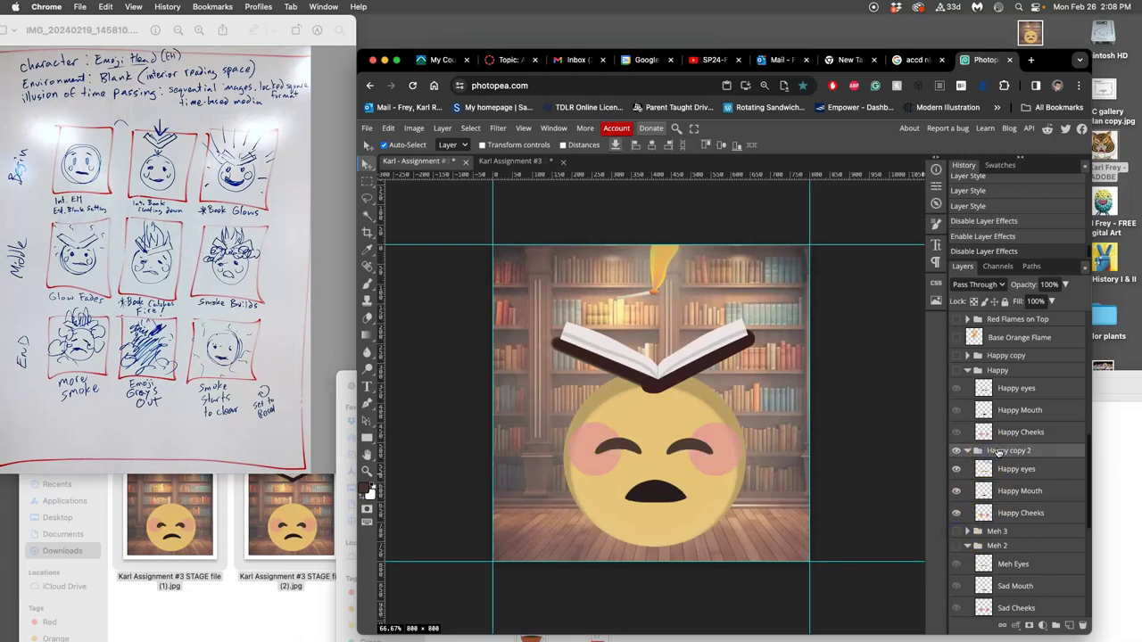
click(1061, 490)
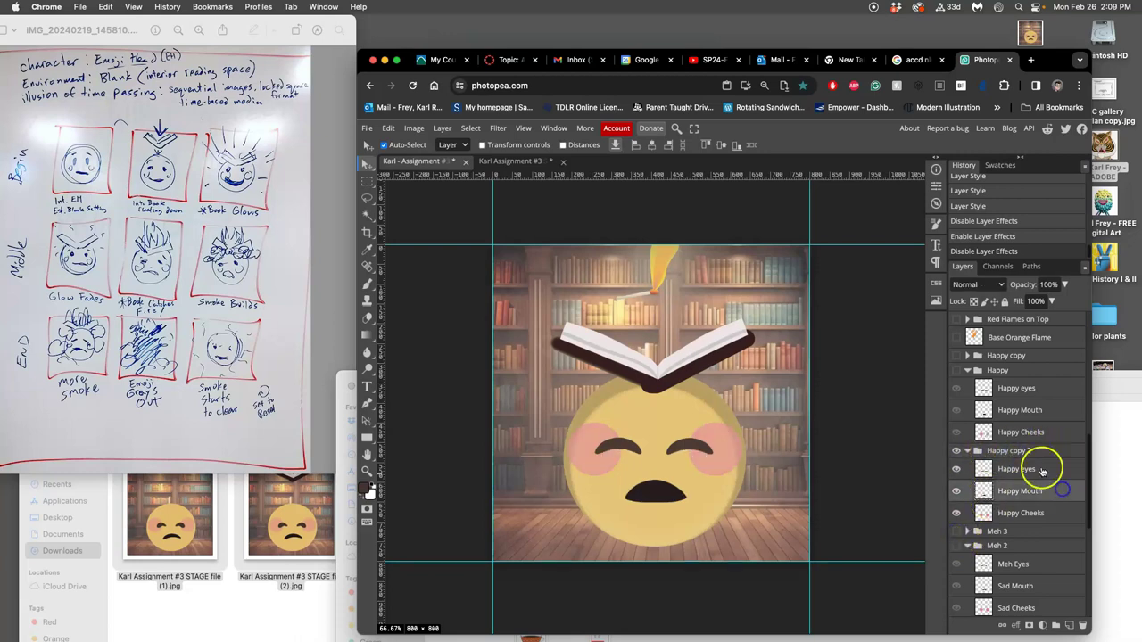
click(1027, 453)
Duplicate Happy copy 2 into a hidden Happy copy 3 and select the Happy eyes layer.
key(super+j)
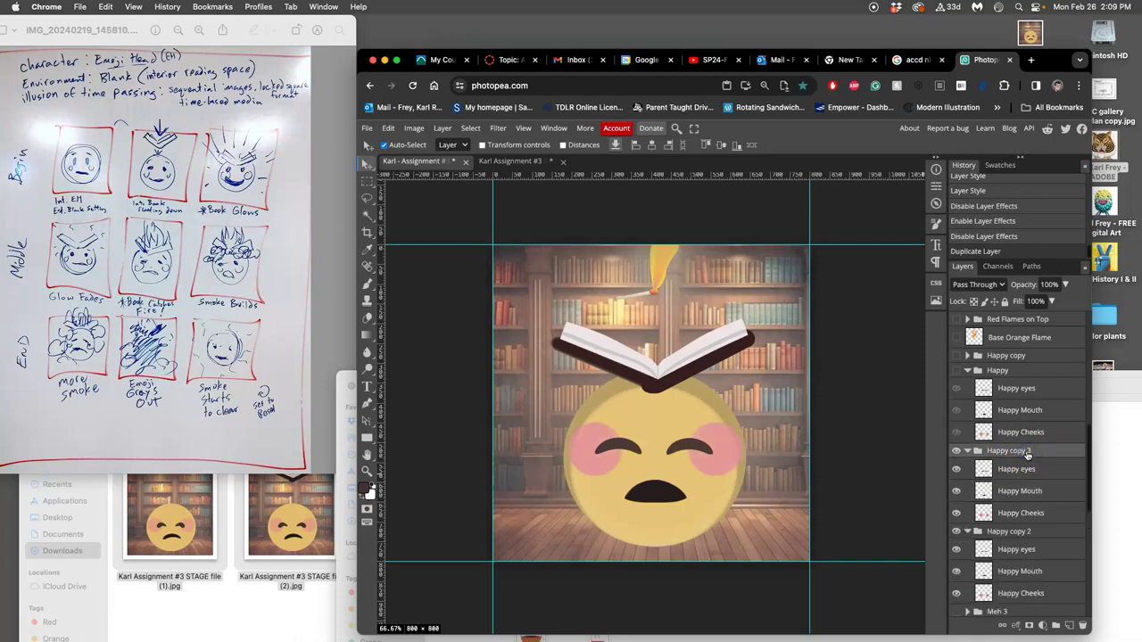
click(956, 451)
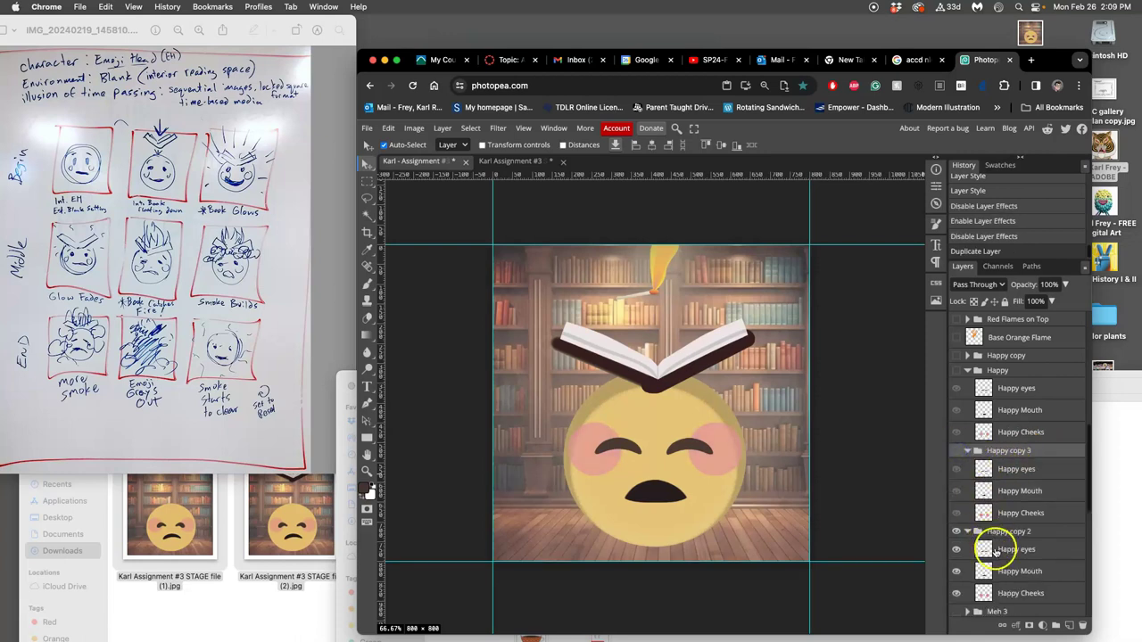
click(987, 553)
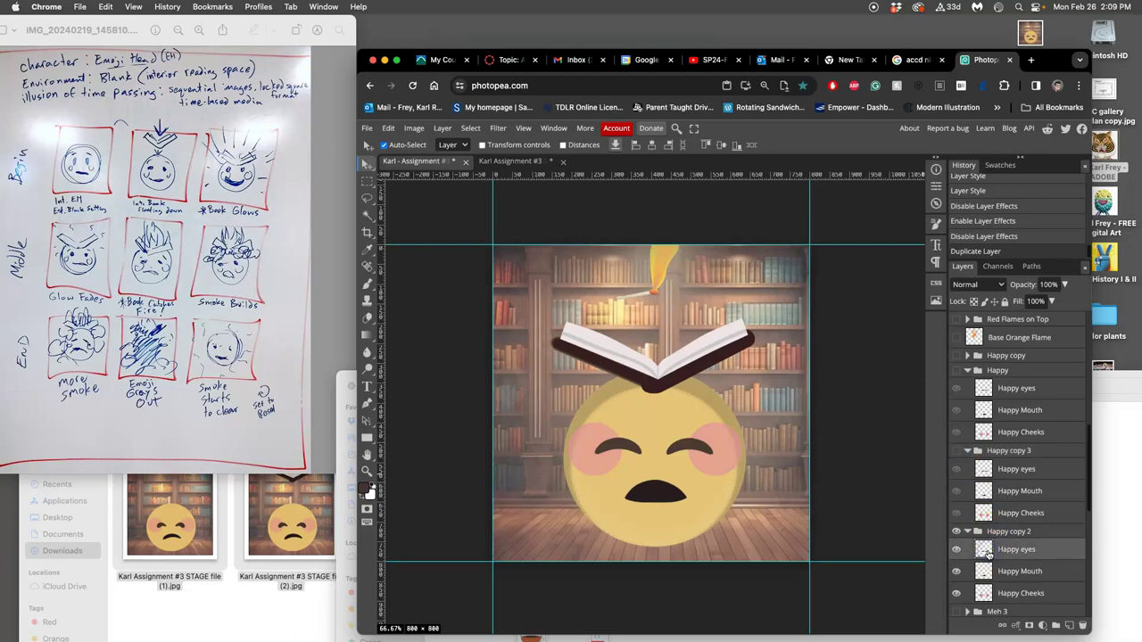
Enlarge the happy eyes slightly and flip them vertically into a squint.
key(super+t)
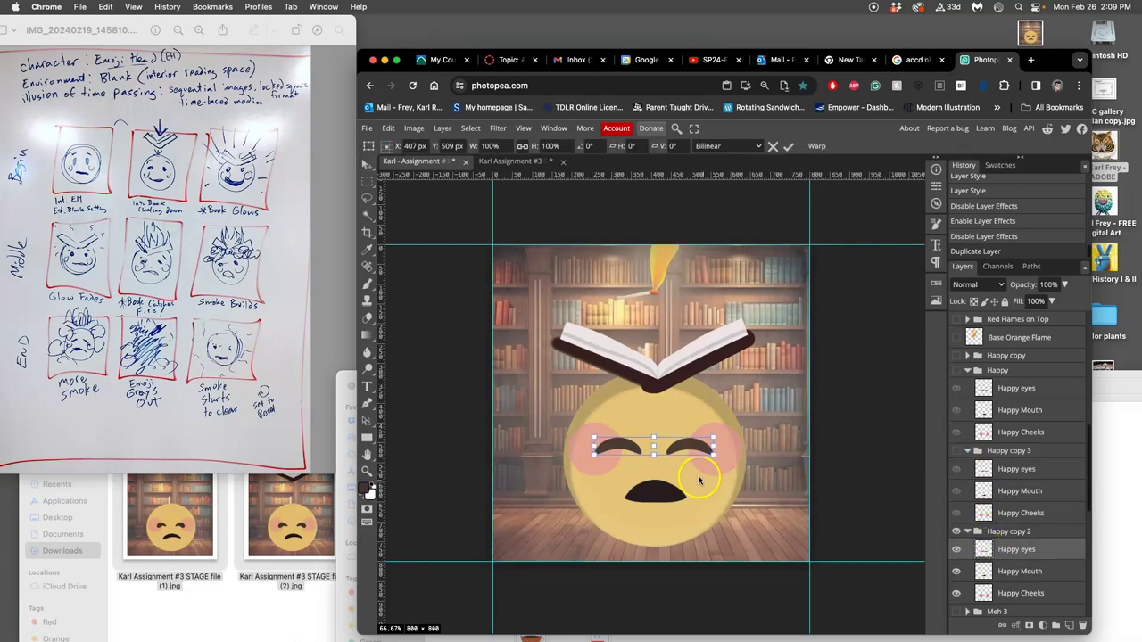
drag(654, 453, 654, 455)
right_click(665, 452)
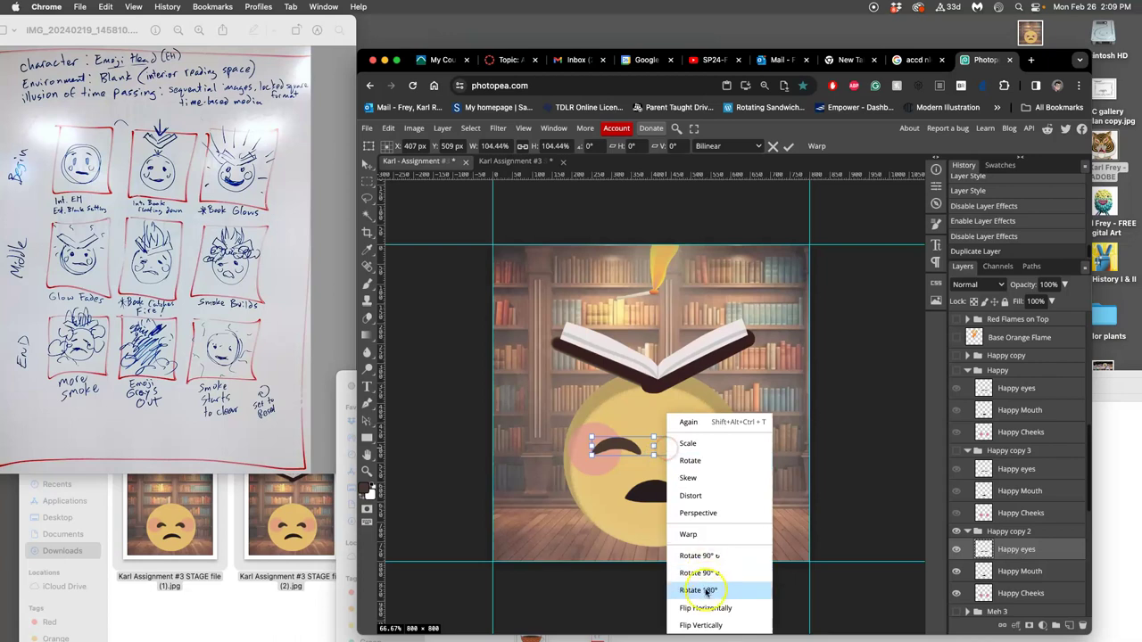
click(700, 622)
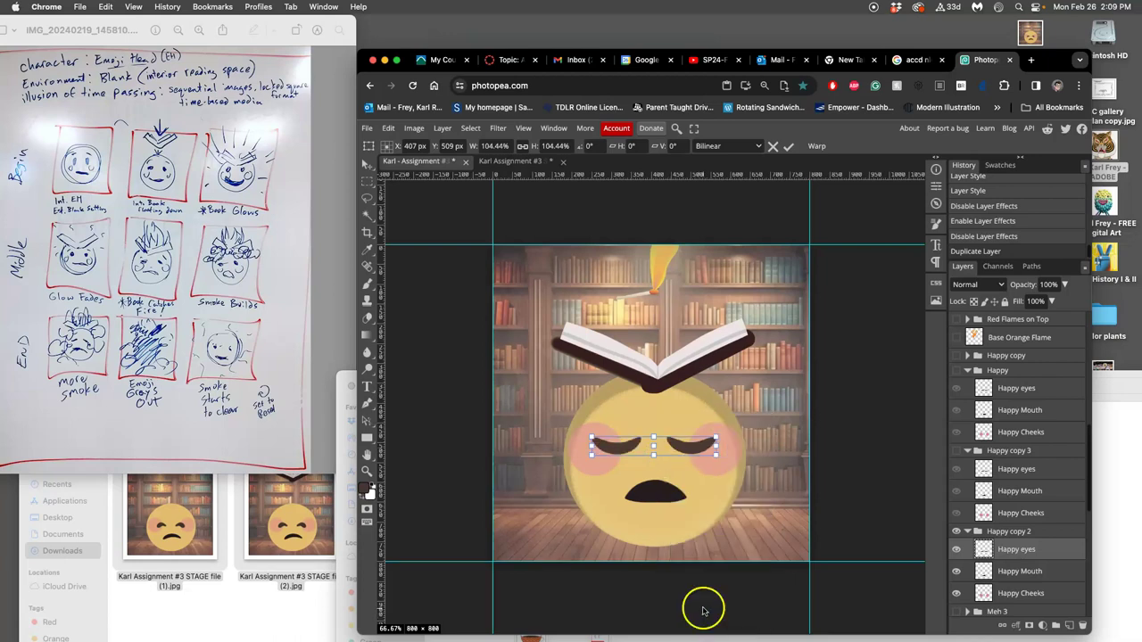
key(Return)
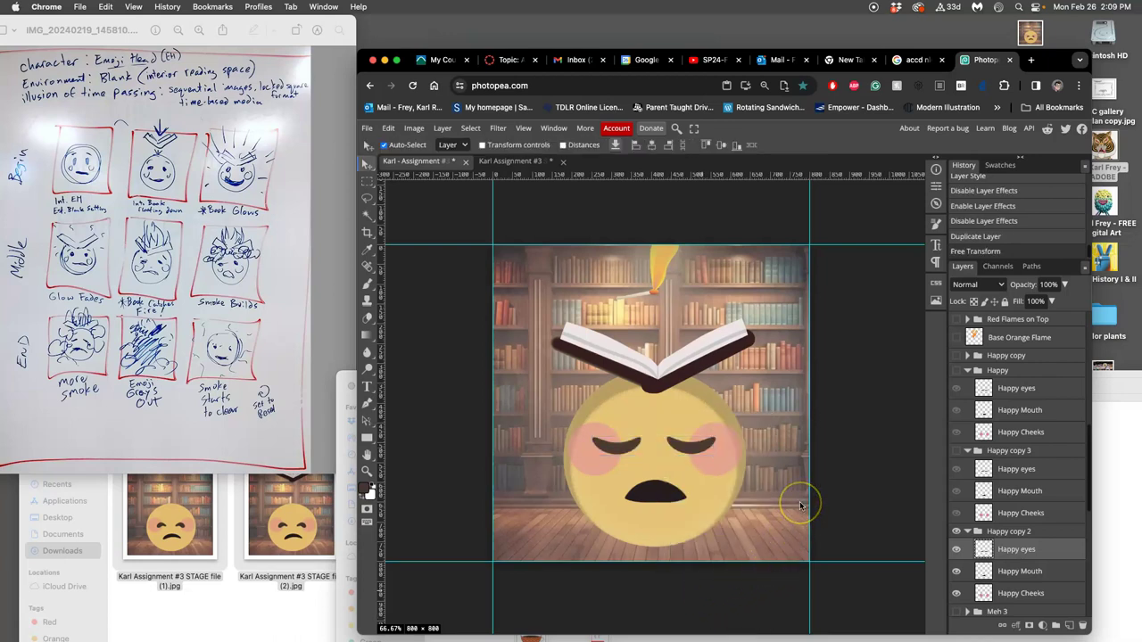
click(504, 163)
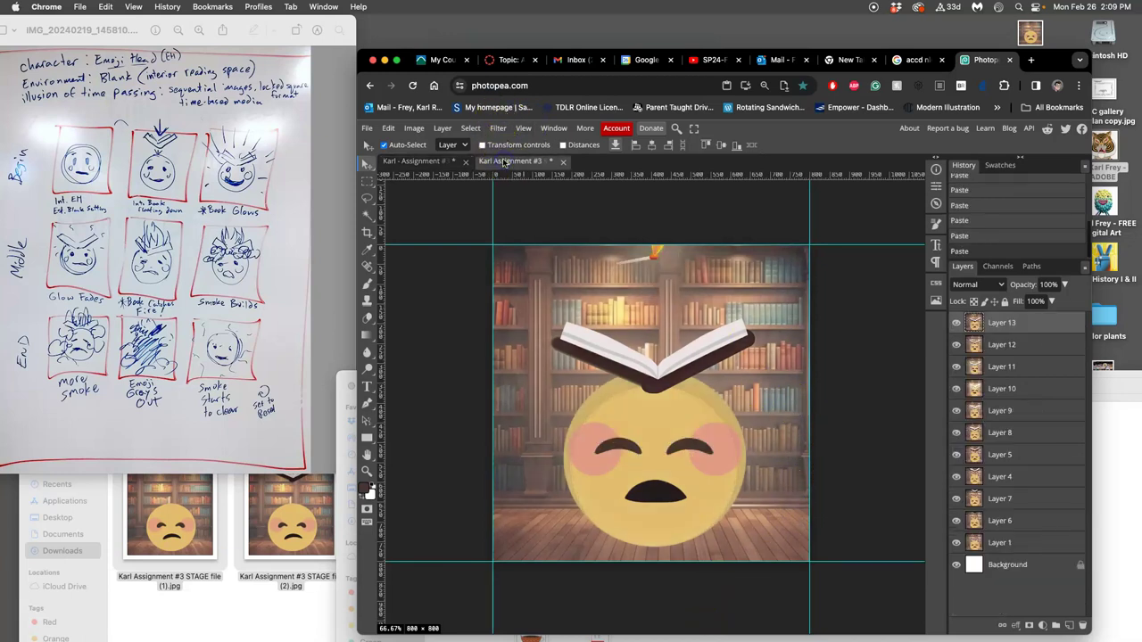
click(437, 163)
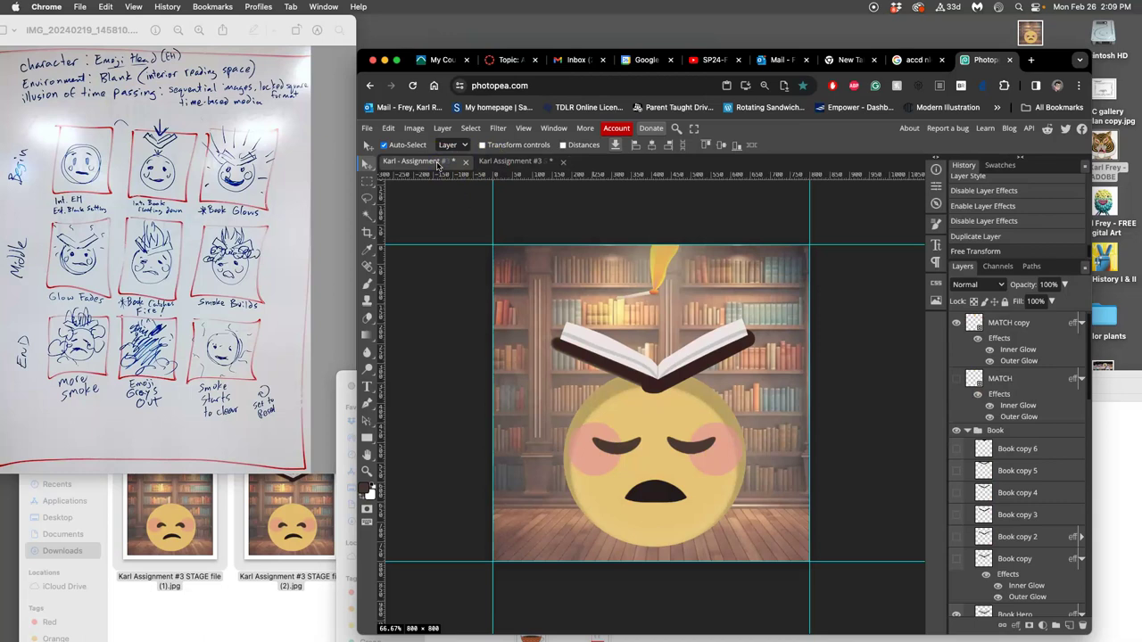
Merge the visible frame into a new layer above MATCH copy and select the whole canvas.
click(525, 162)
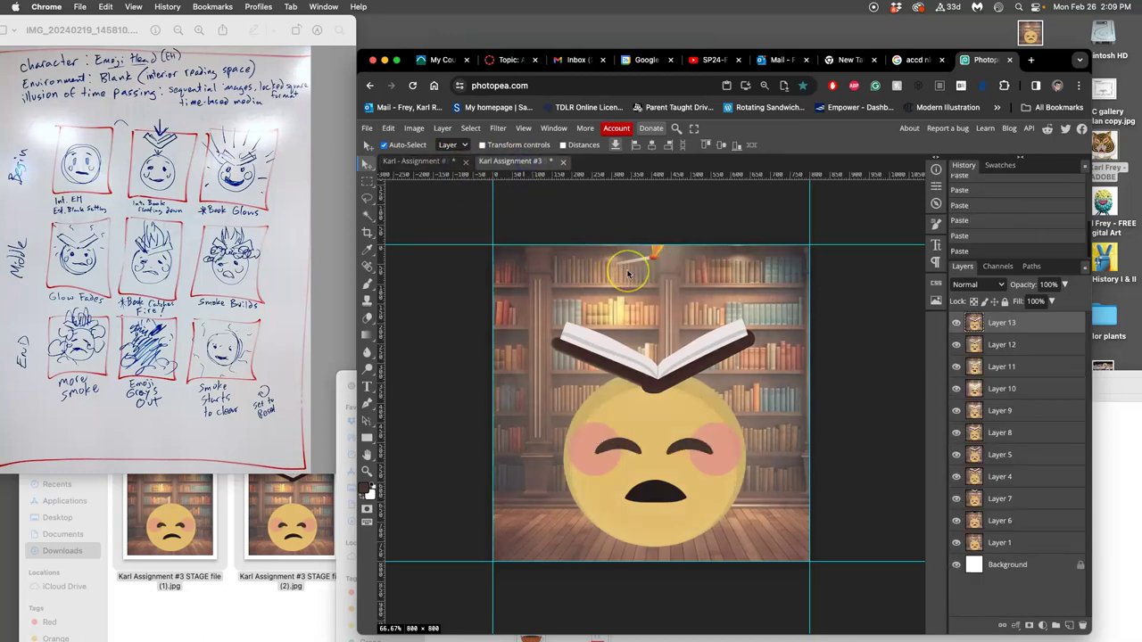
click(437, 162)
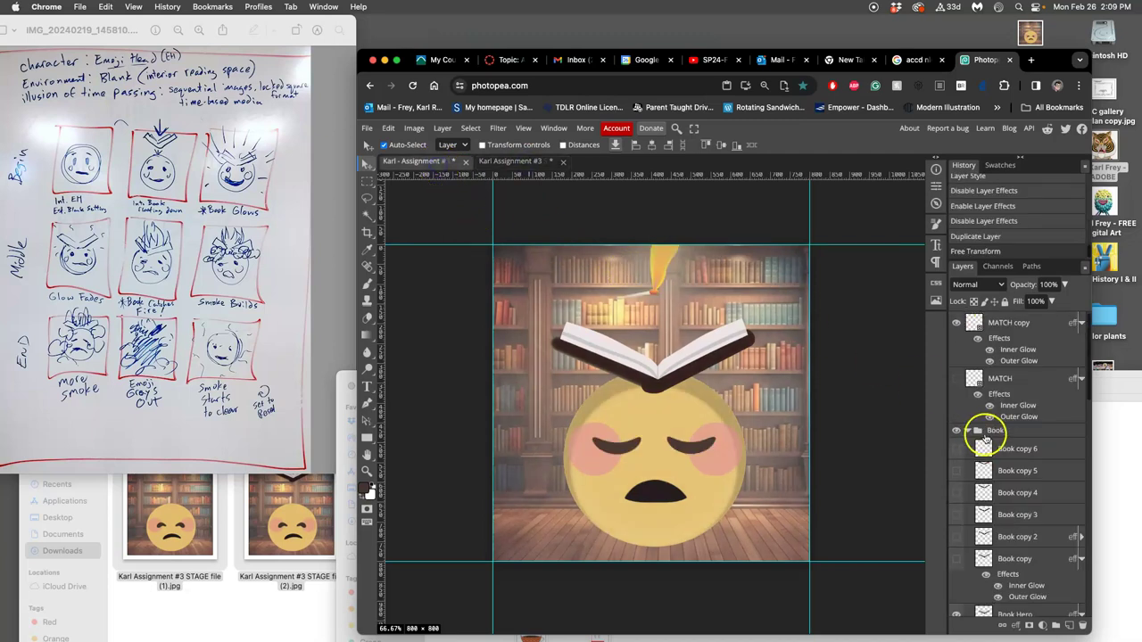
click(1024, 324)
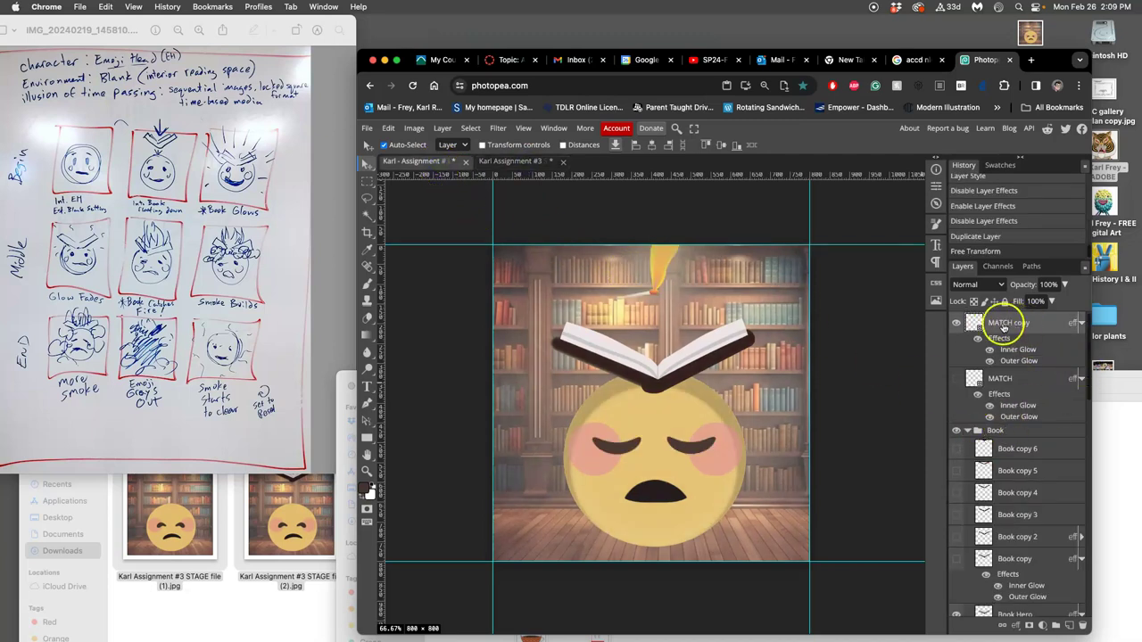
scroll(1035, 472, down, 10)
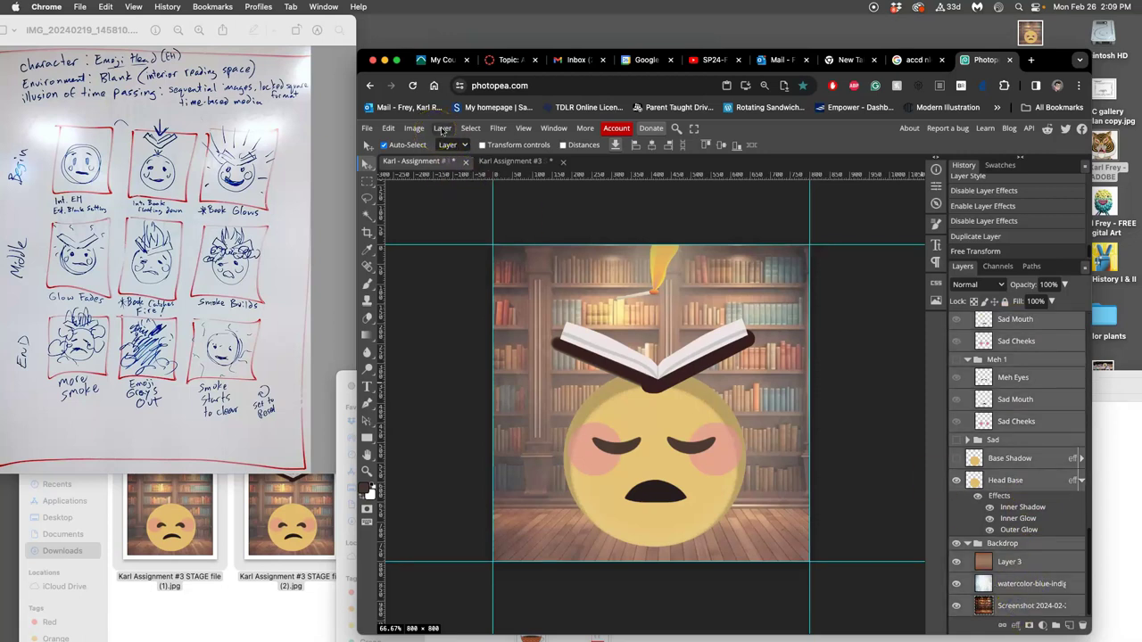
click(441, 130)
click(478, 495)
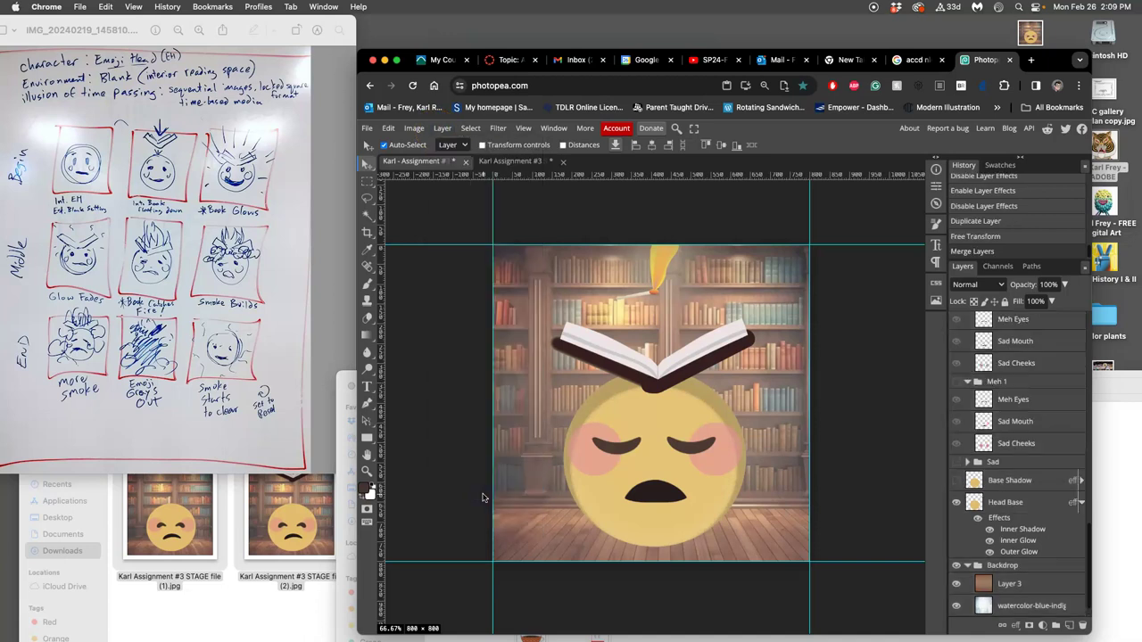
scroll(1027, 485, up, 10)
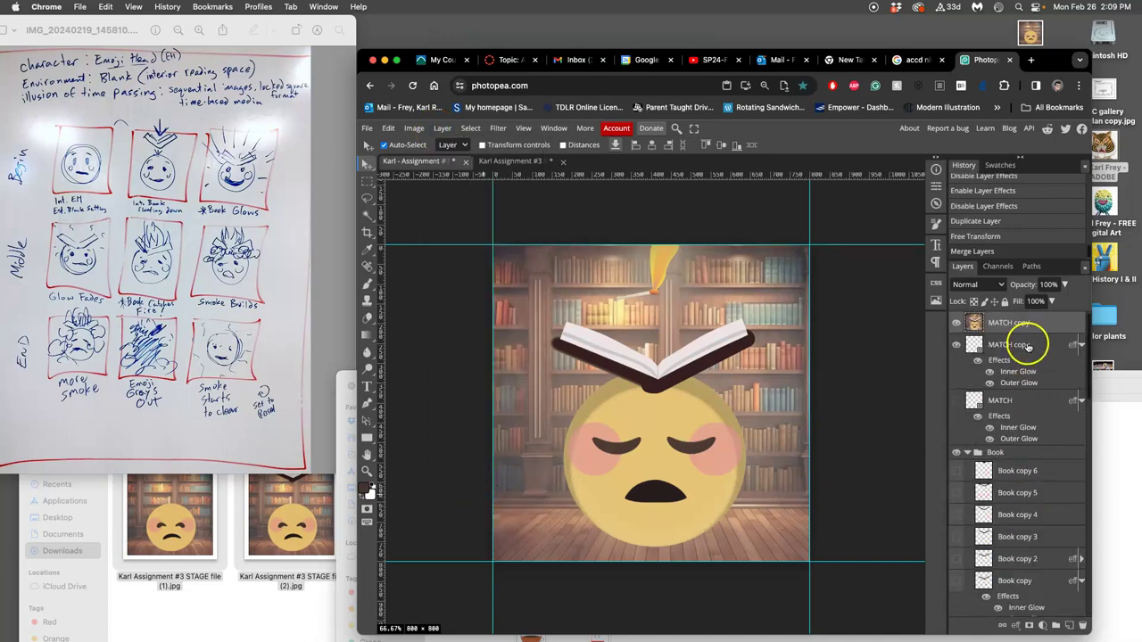
key(ctrl+a)
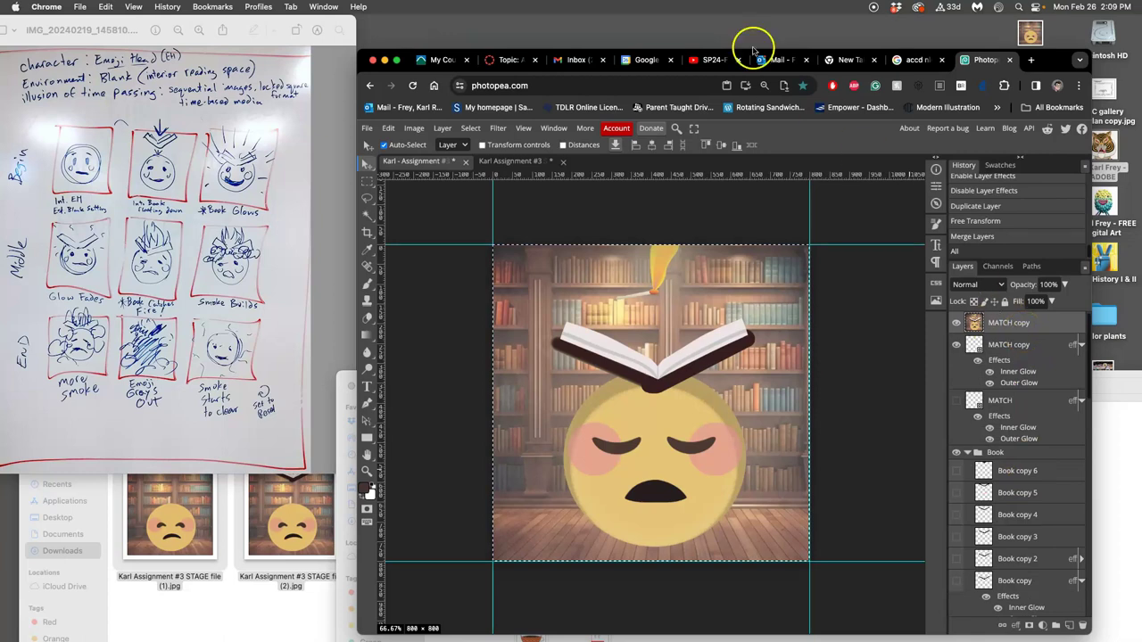
Paste the closed-eyes frame into Karl Assignment #3 and delete the duplicate paste.
click(532, 161)
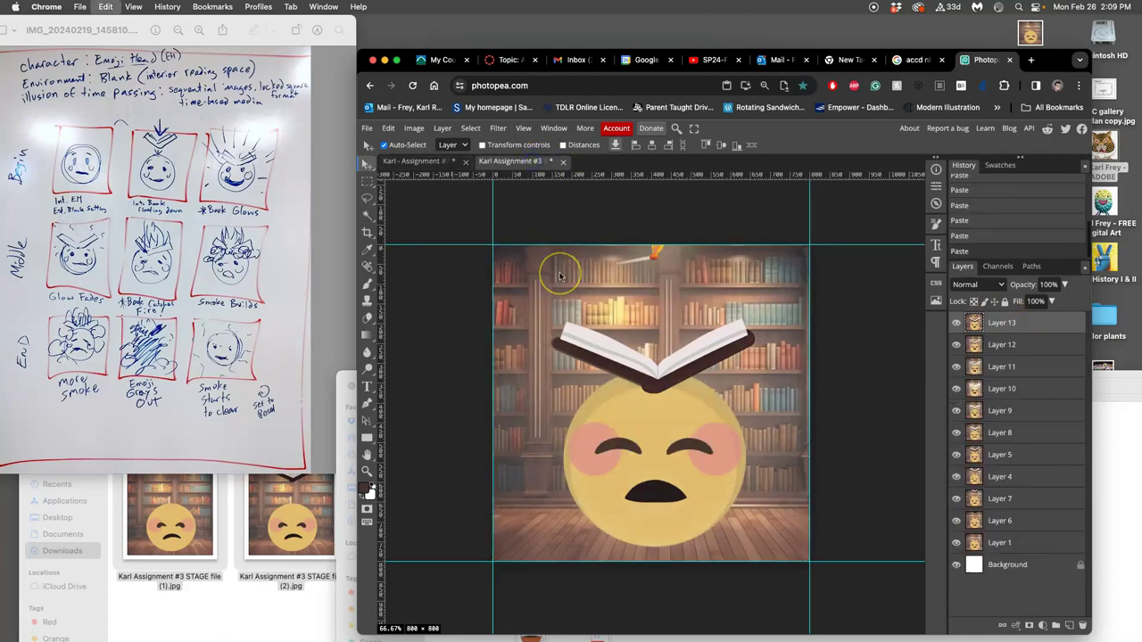
key(super+v)
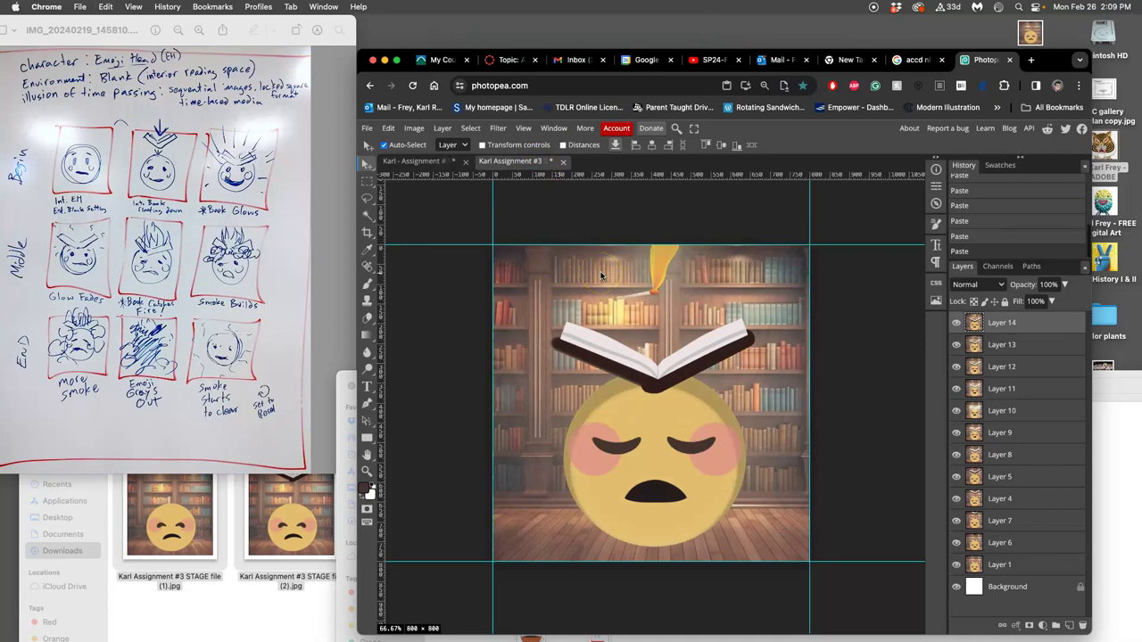
key(super+v)
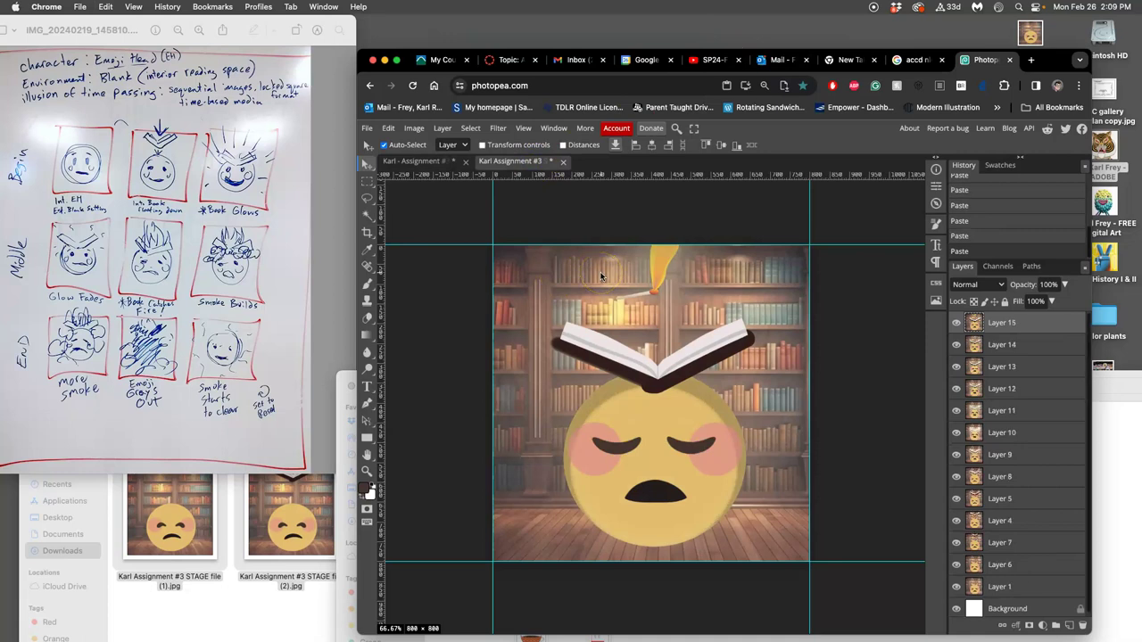
click(956, 323)
key(Delete)
Compare Layer 14 against Layer 13, keep both visible, and save Karl Assignment #3.
click(957, 324)
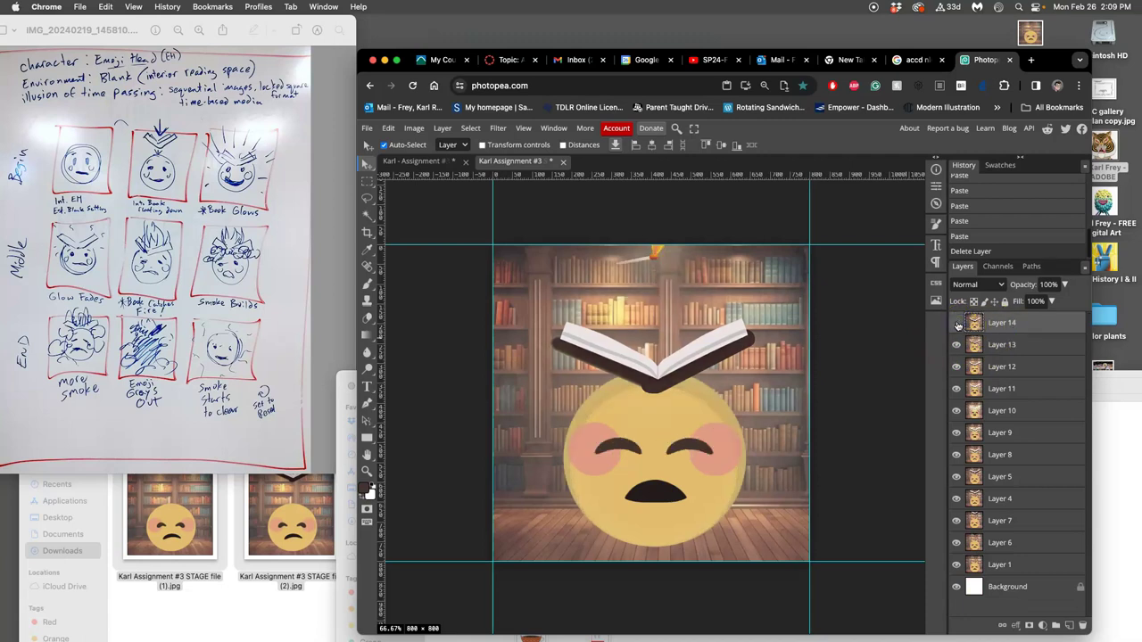
click(957, 324)
click(956, 324)
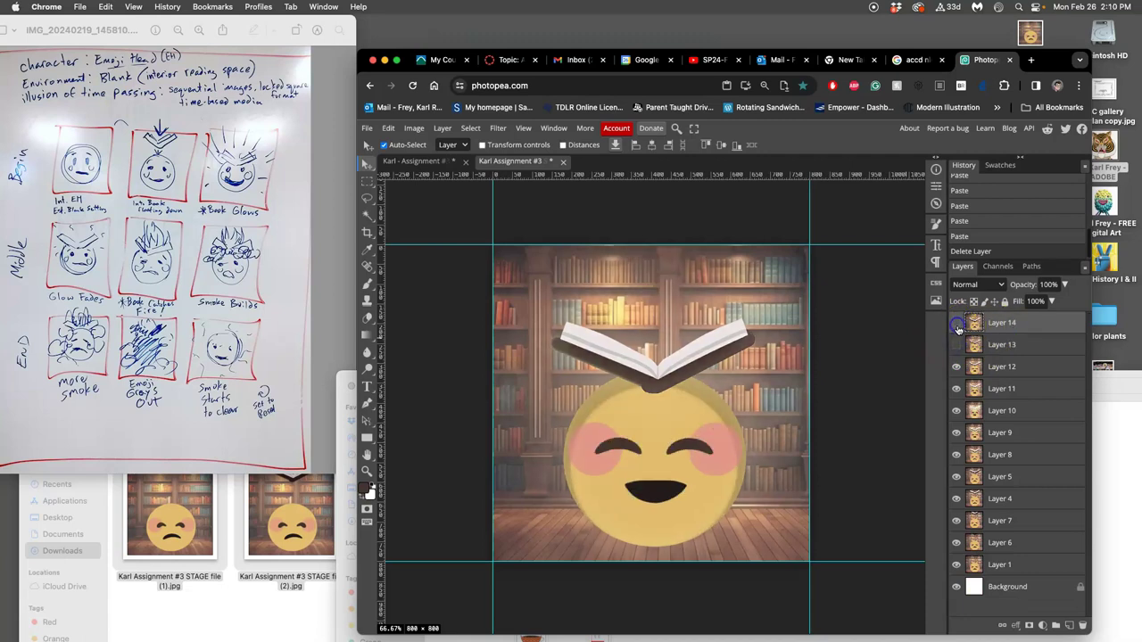
click(957, 345)
click(957, 324)
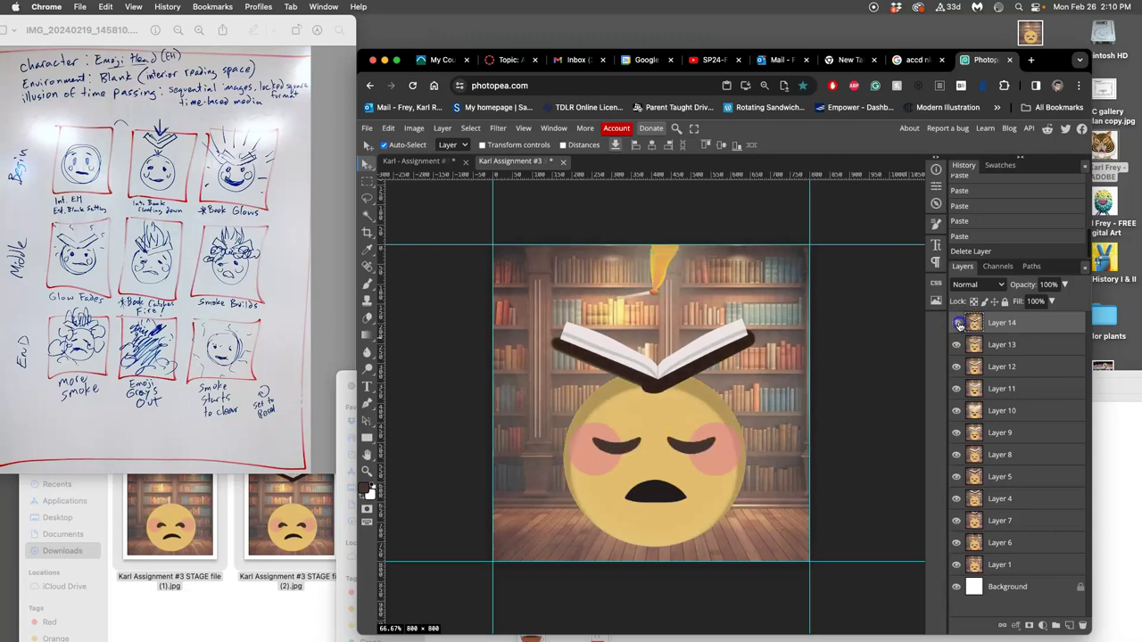
key(ctrl+s)
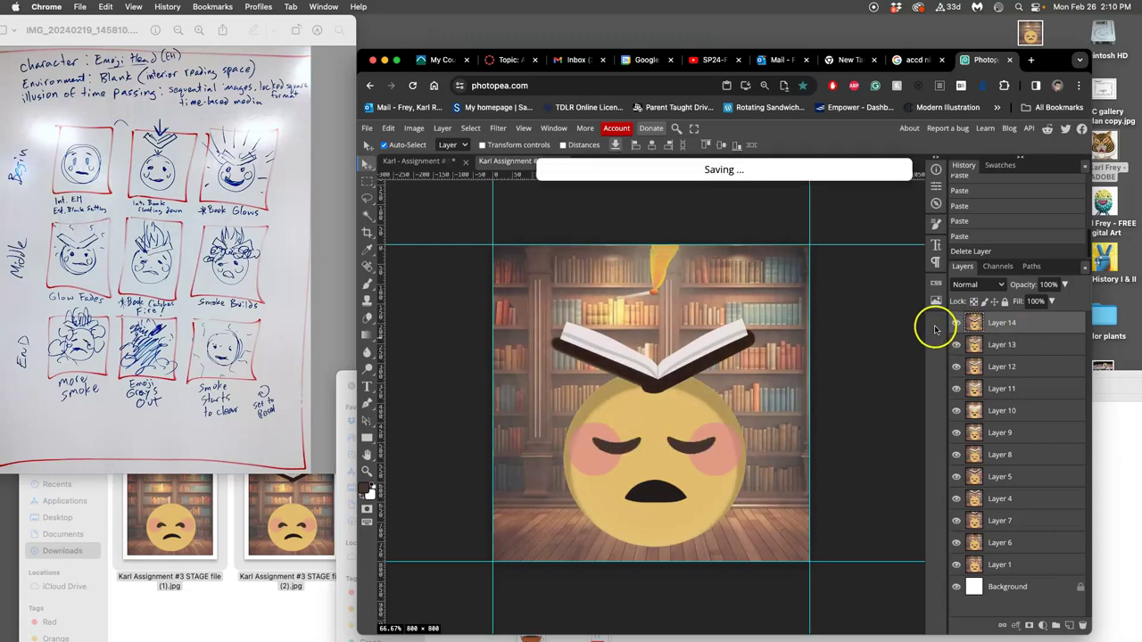
Delete the merged layer, duplicate MATCH copy as MATCH copy 2, and lower its flame onto the book.
click(426, 160)
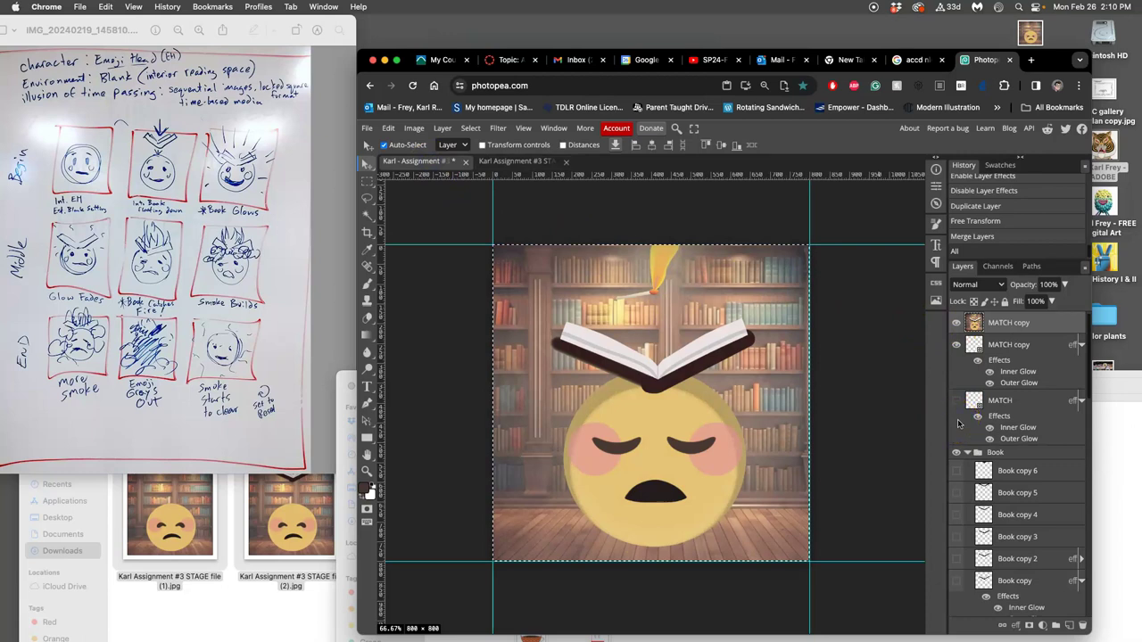
key(ctrl+d)
key(Delete)
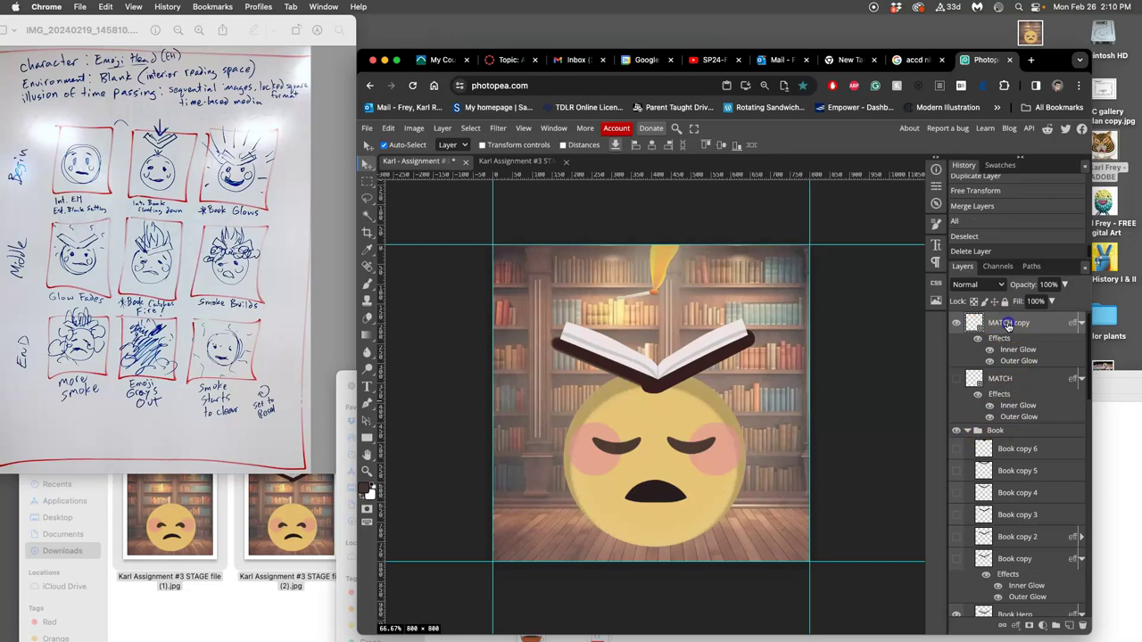
key(ctrl+j)
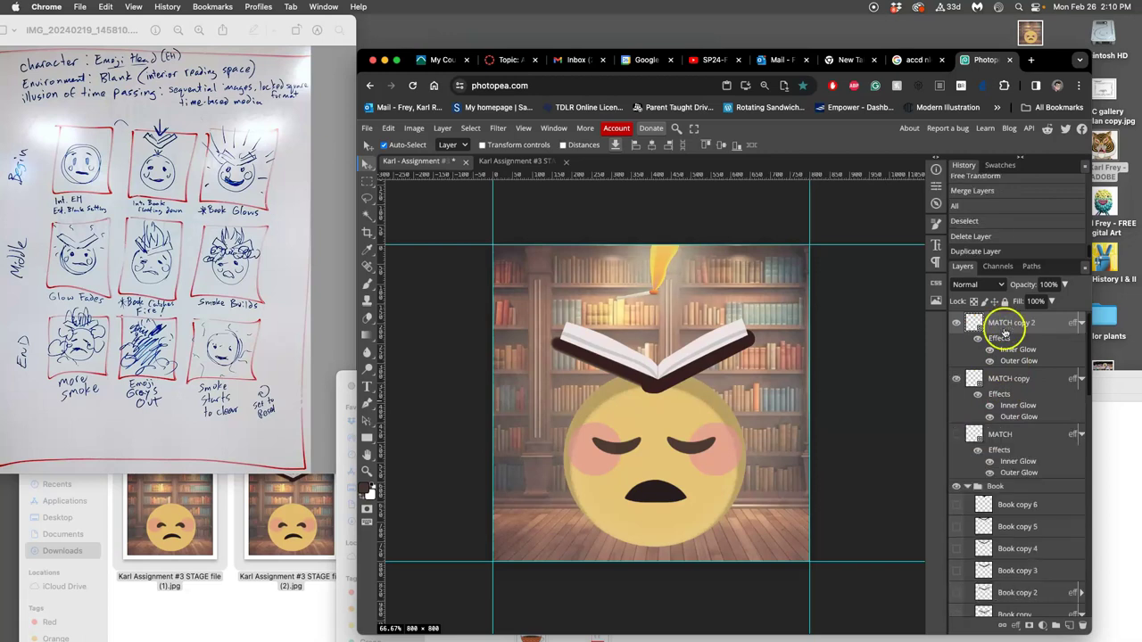
click(956, 378)
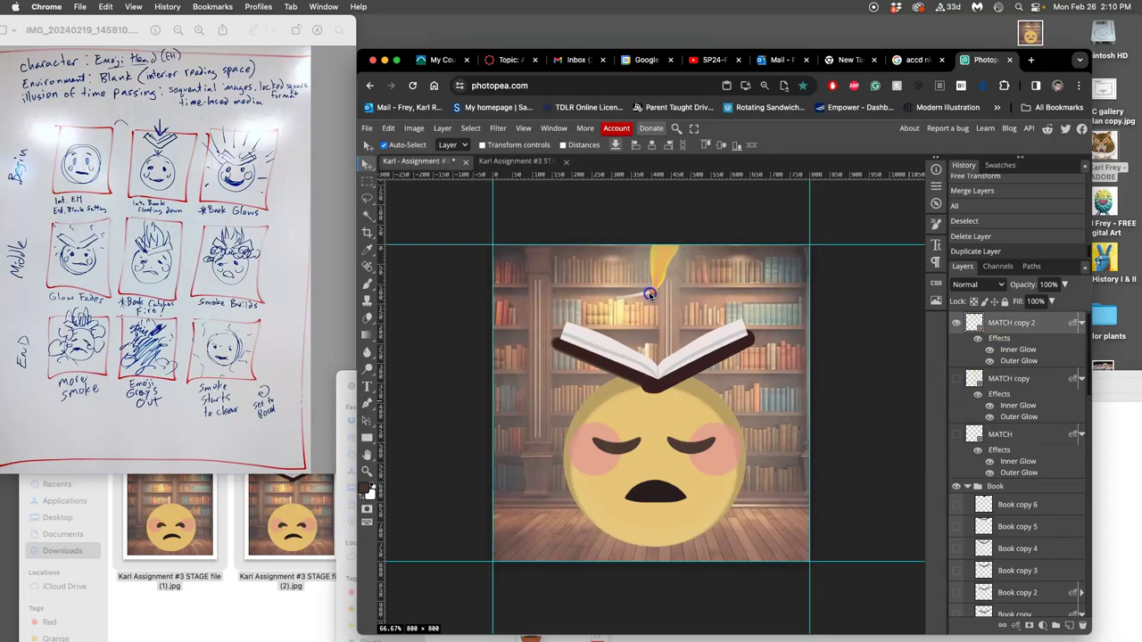
drag(649, 292, 651, 346)
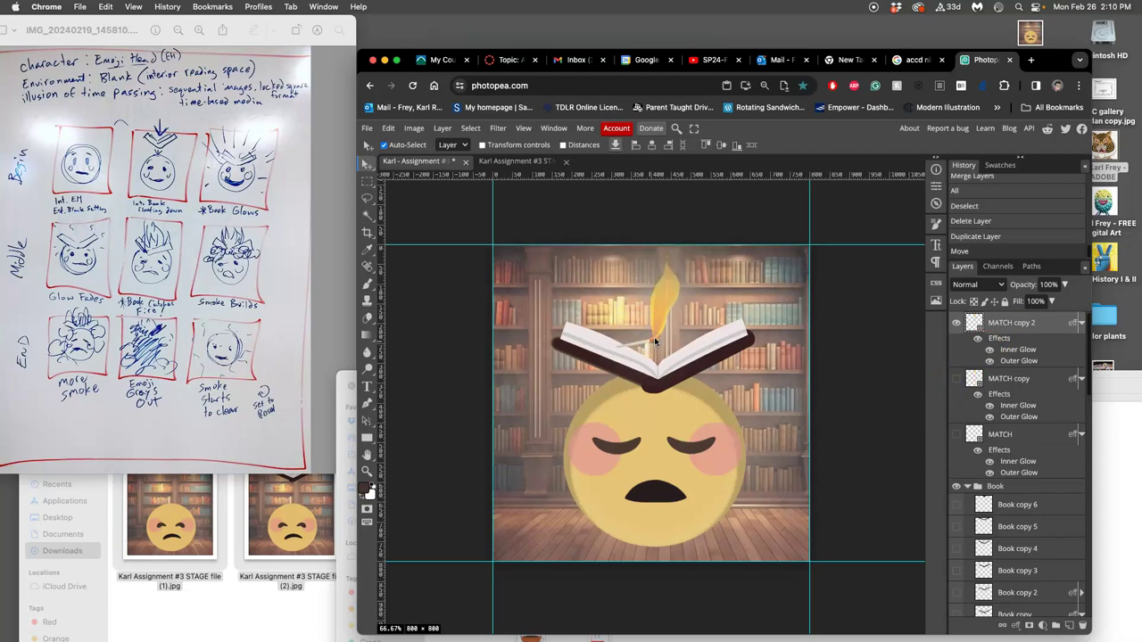
click(956, 323)
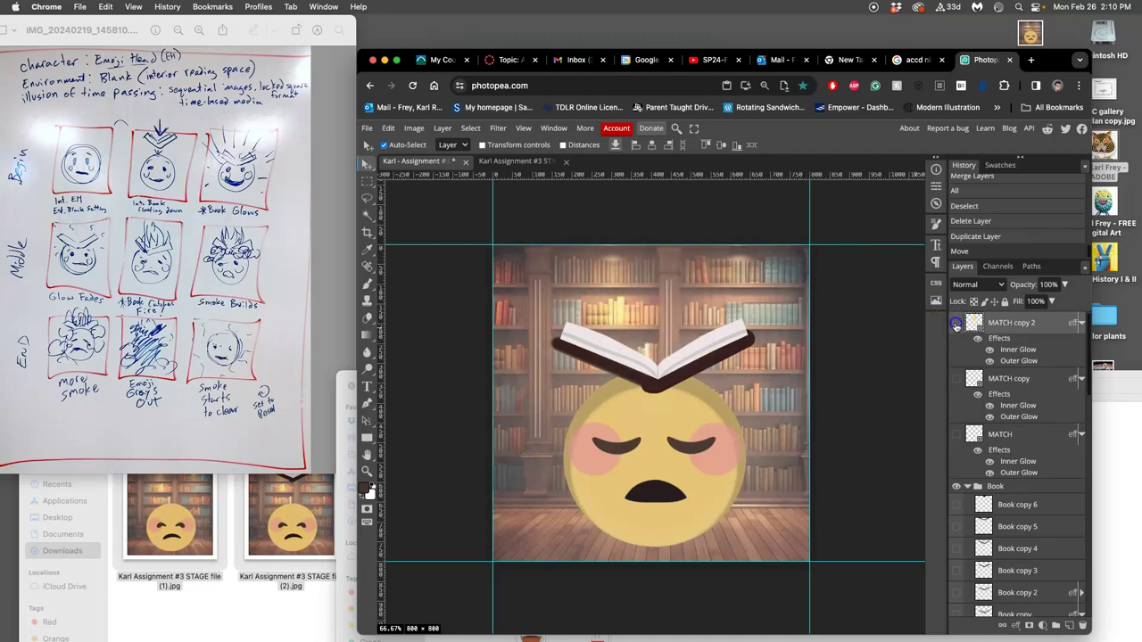
click(957, 324)
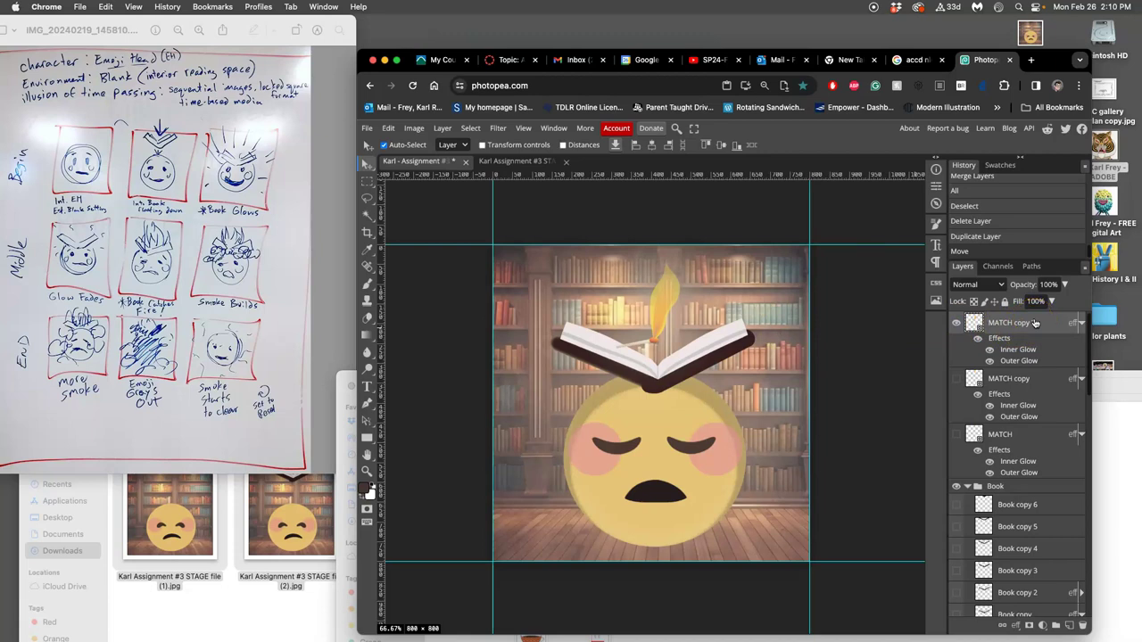
Duplicate MATCH copy 2 as MATCH copy 3 and set it to Overlay blending.
key(super+j)
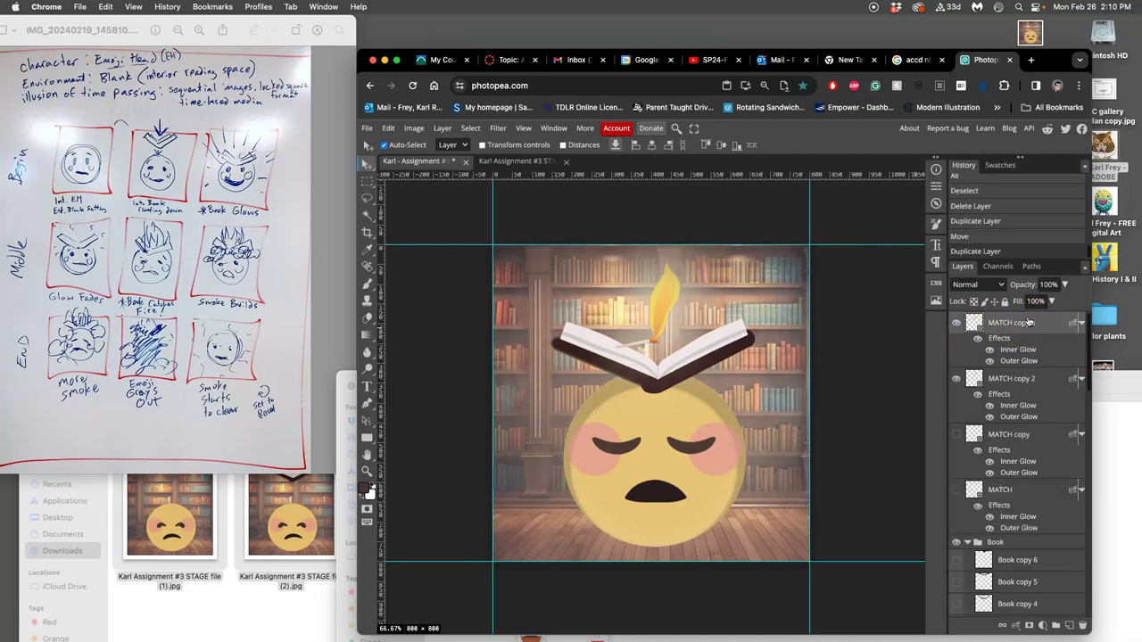
click(976, 284)
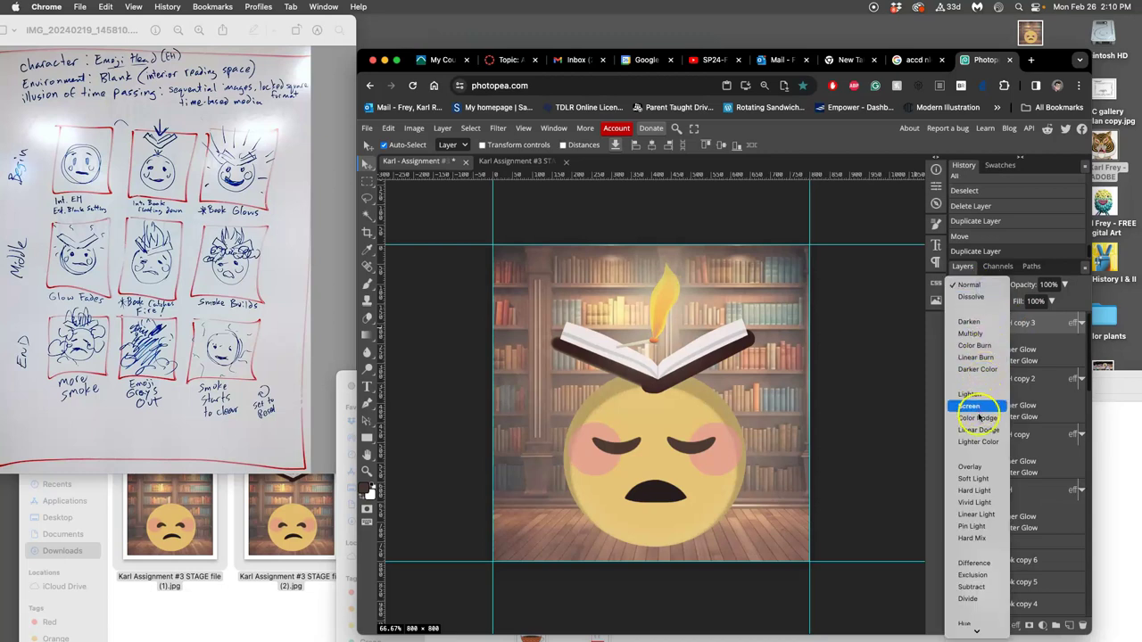
click(973, 466)
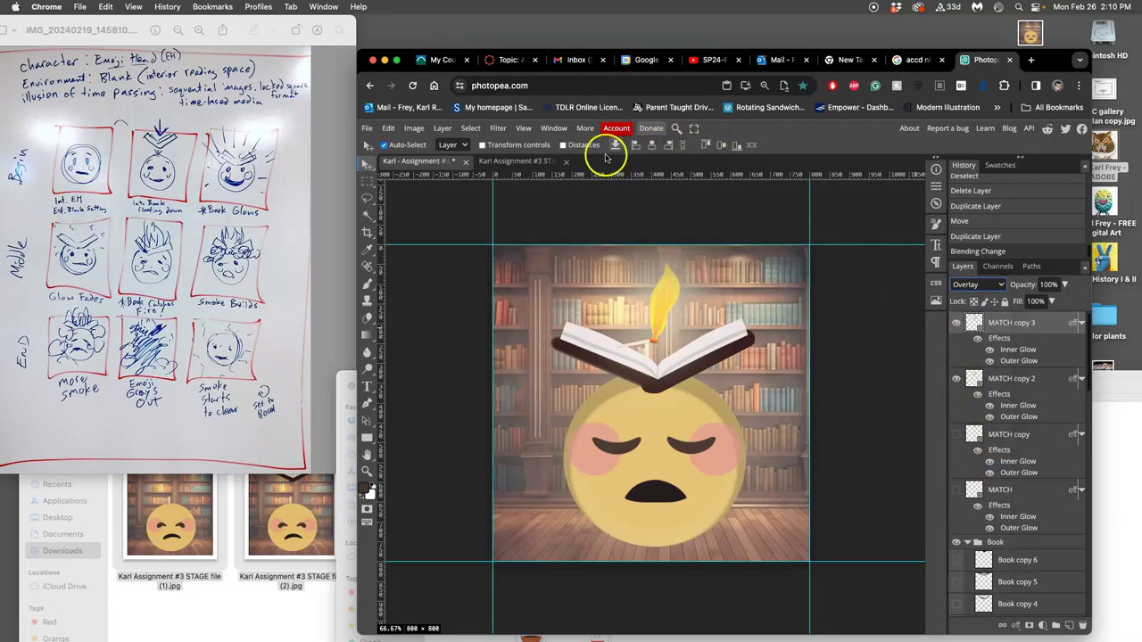
click(502, 164)
click(435, 162)
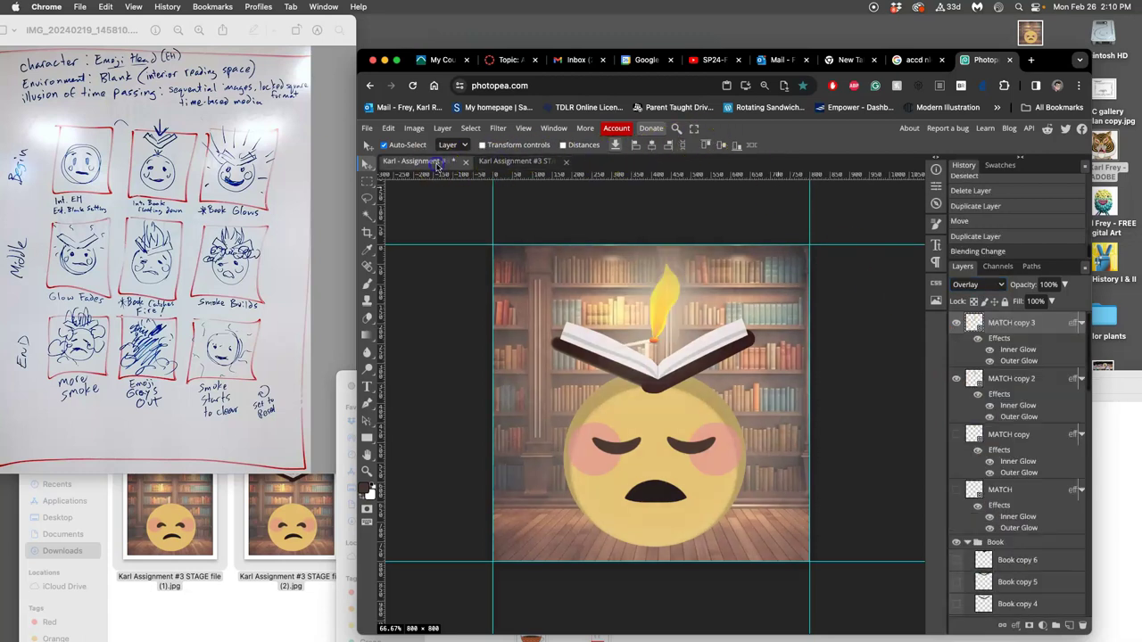
click(489, 162)
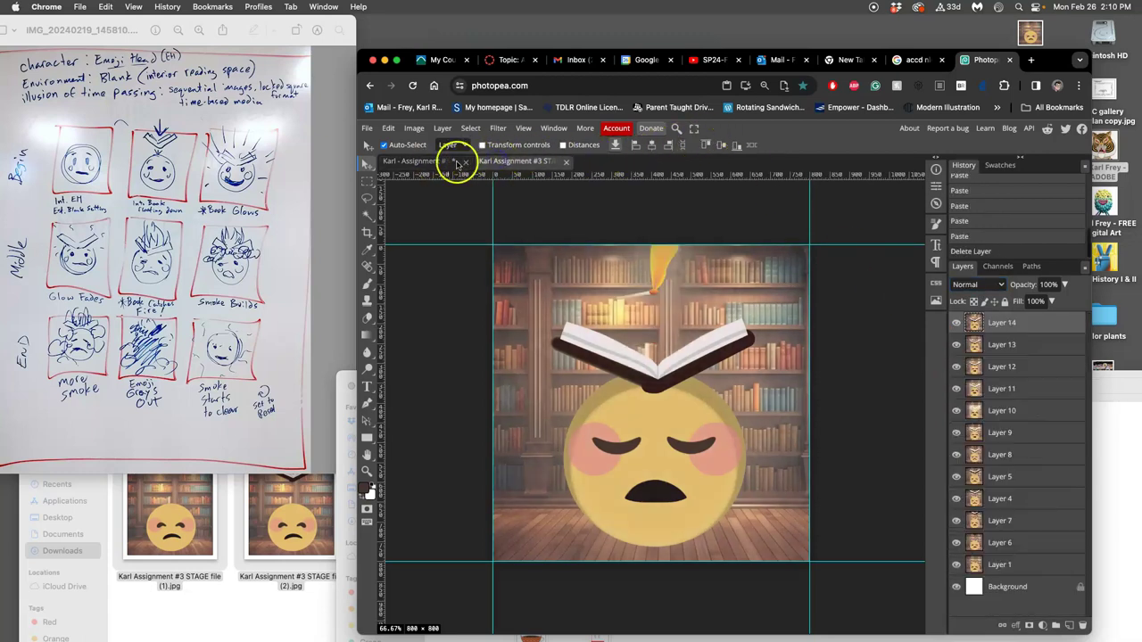
click(436, 161)
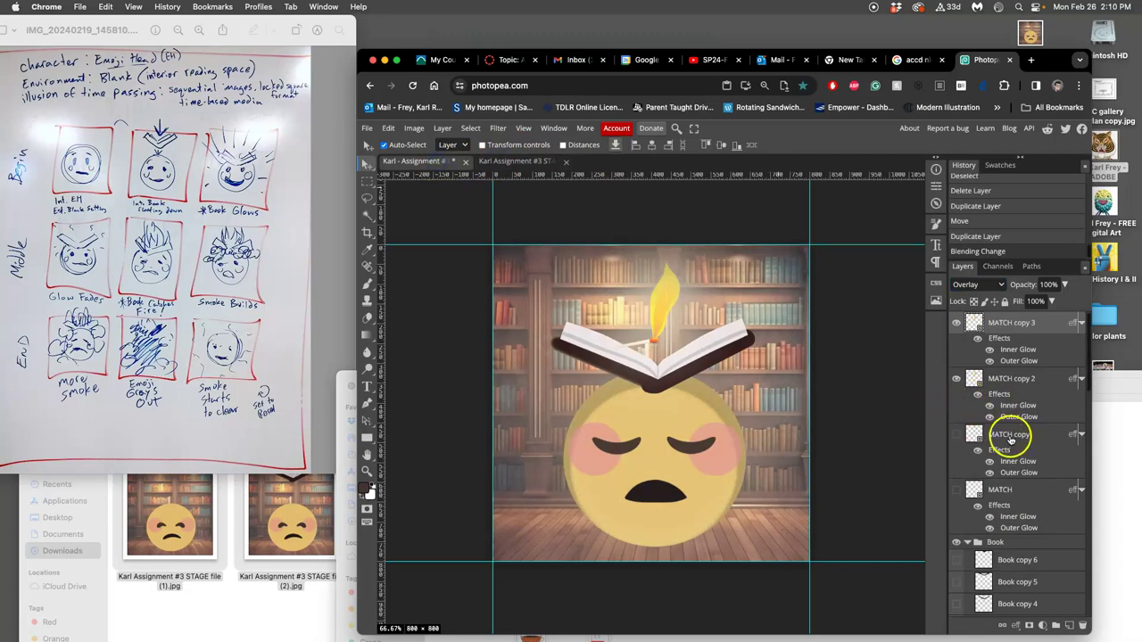
Hide the open Happy Mouth in the Happy copy 2 group.
scroll(1009, 434, down, 5)
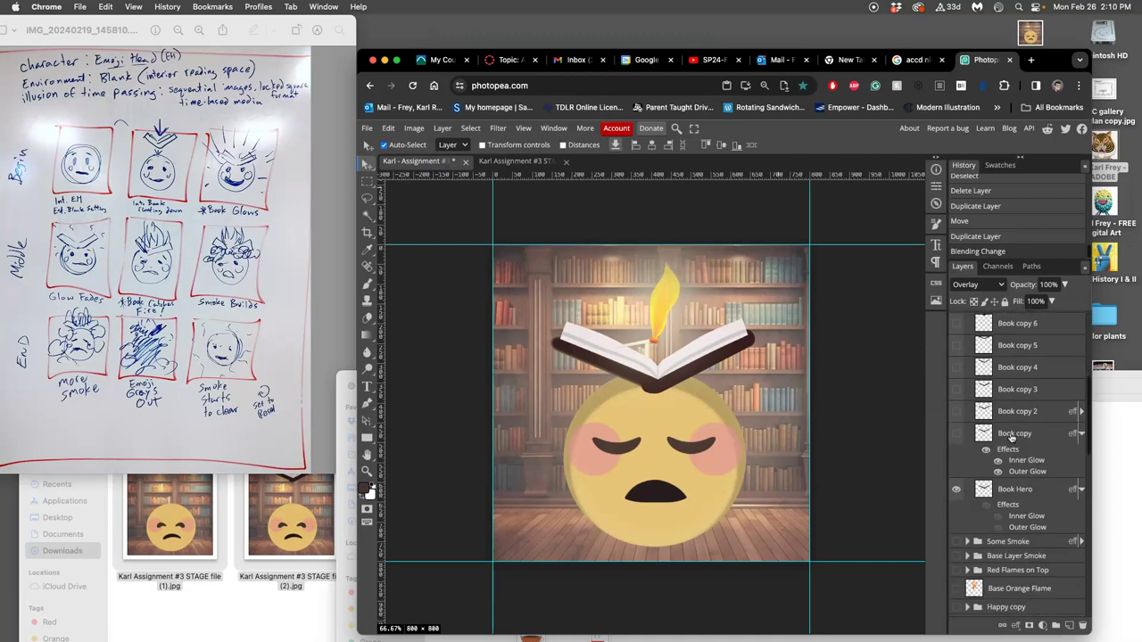
scroll(1012, 435, down, 3)
scroll(1008, 437, down, 1)
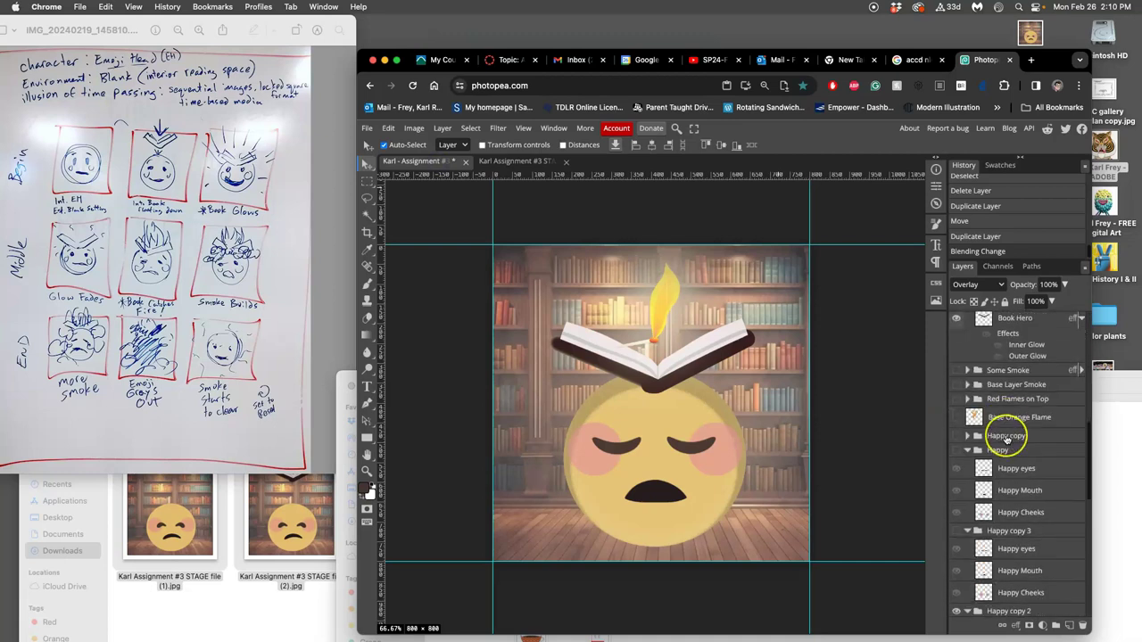
click(1007, 440)
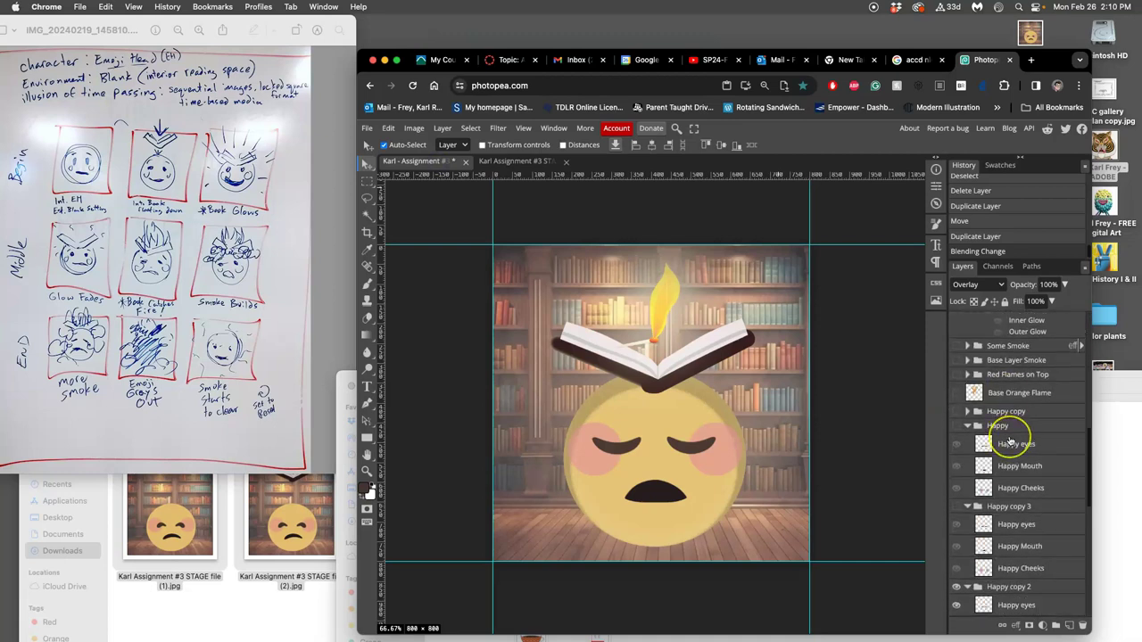
click(979, 535)
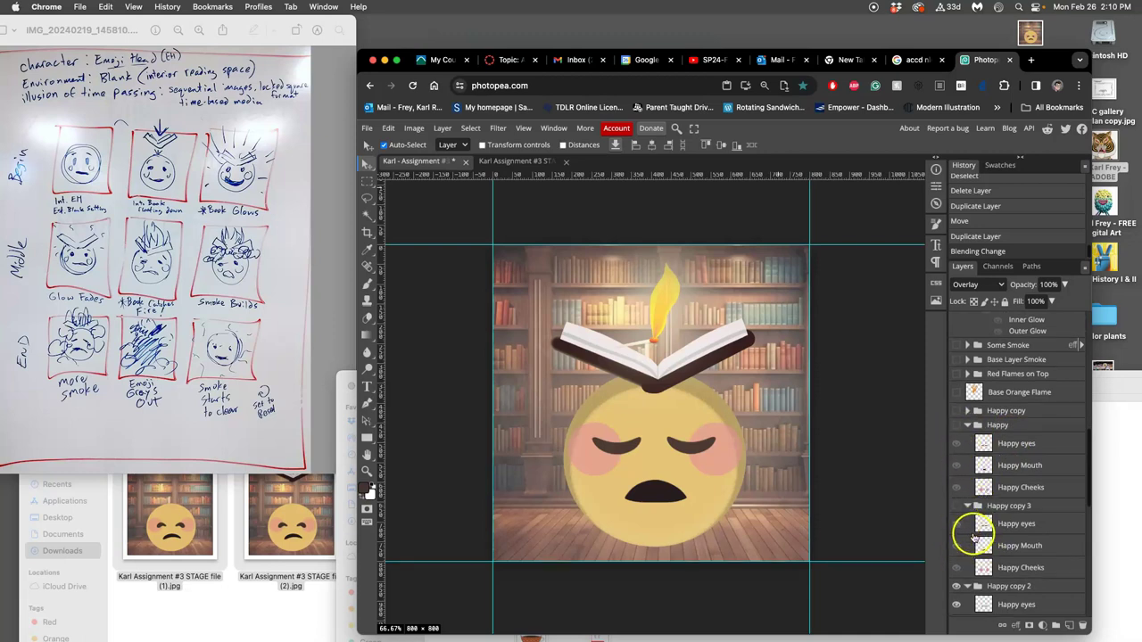
scroll(983, 533, down, 3)
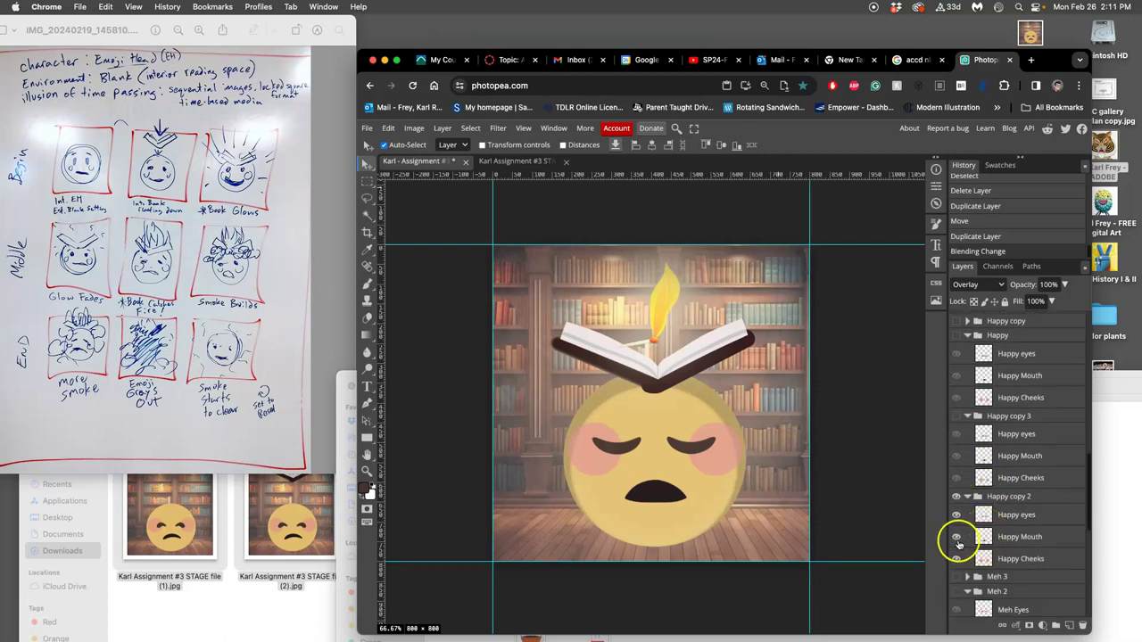
click(956, 538)
Try the Meh 3 Sad Mouth, then show the Meh 2 expression without its frown.
scroll(959, 544, down, 1)
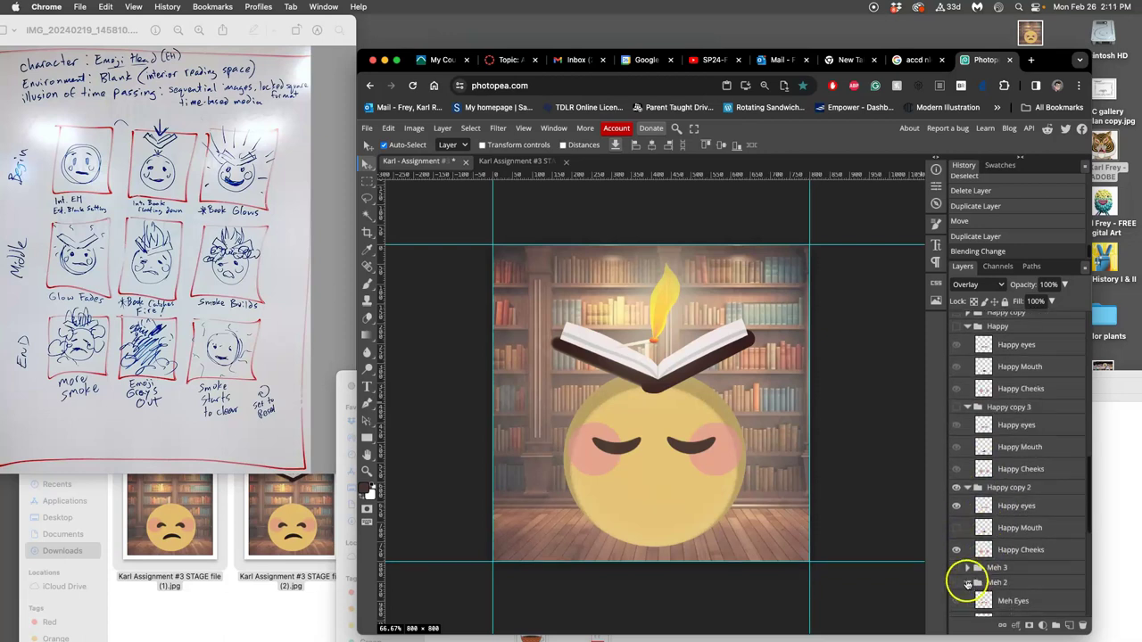
click(966, 568)
scroll(969, 564, down, 2)
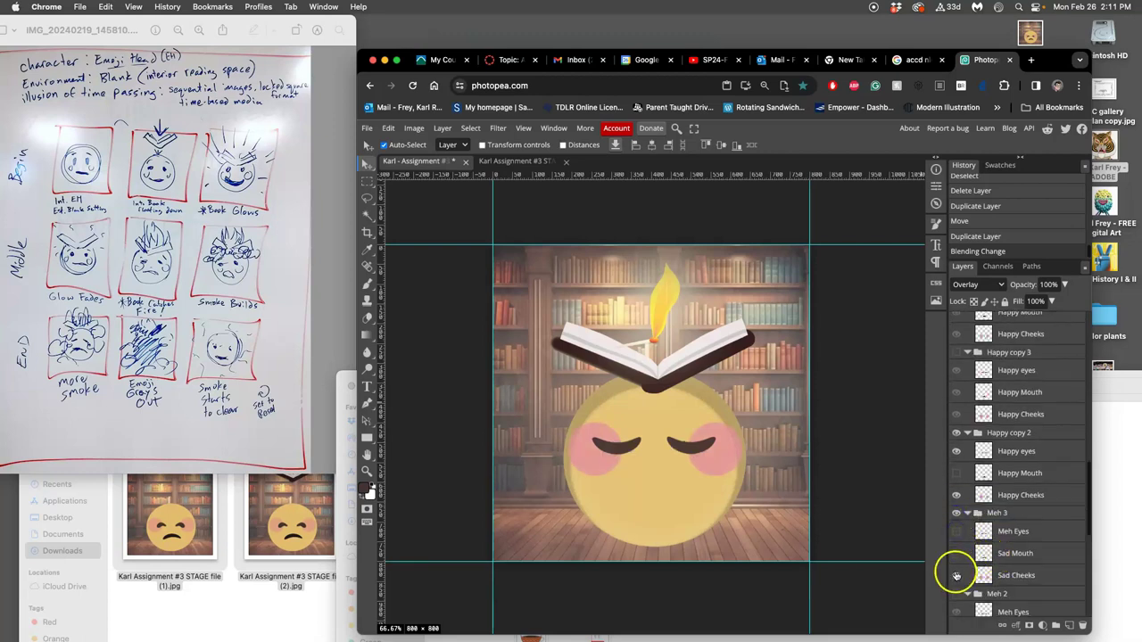
click(956, 553)
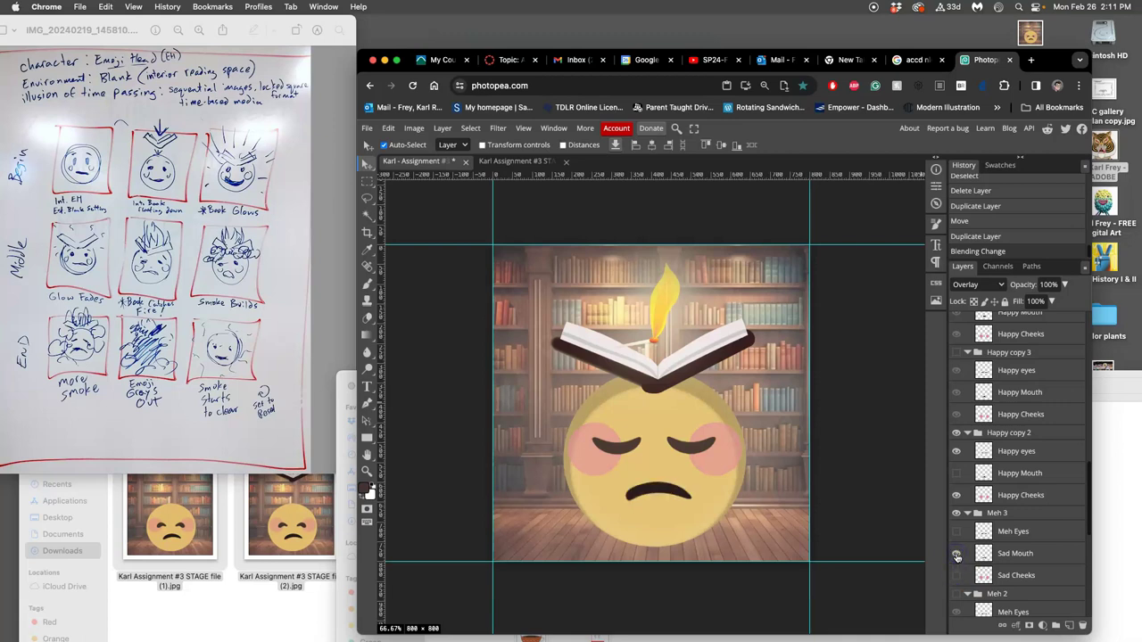
click(956, 553)
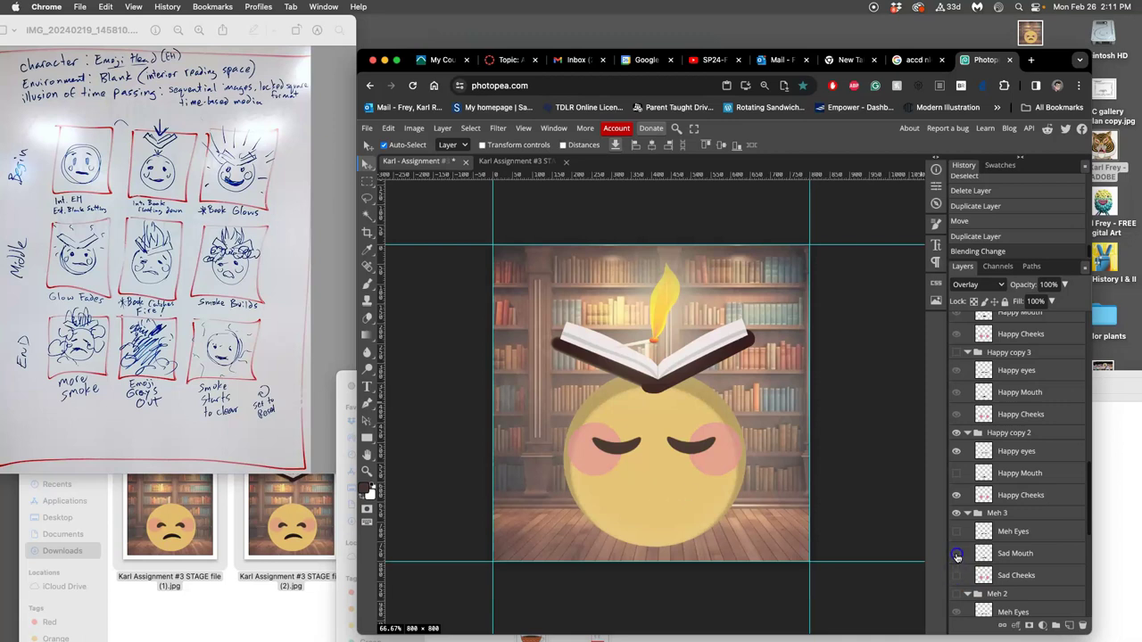
scroll(985, 558, down, 3)
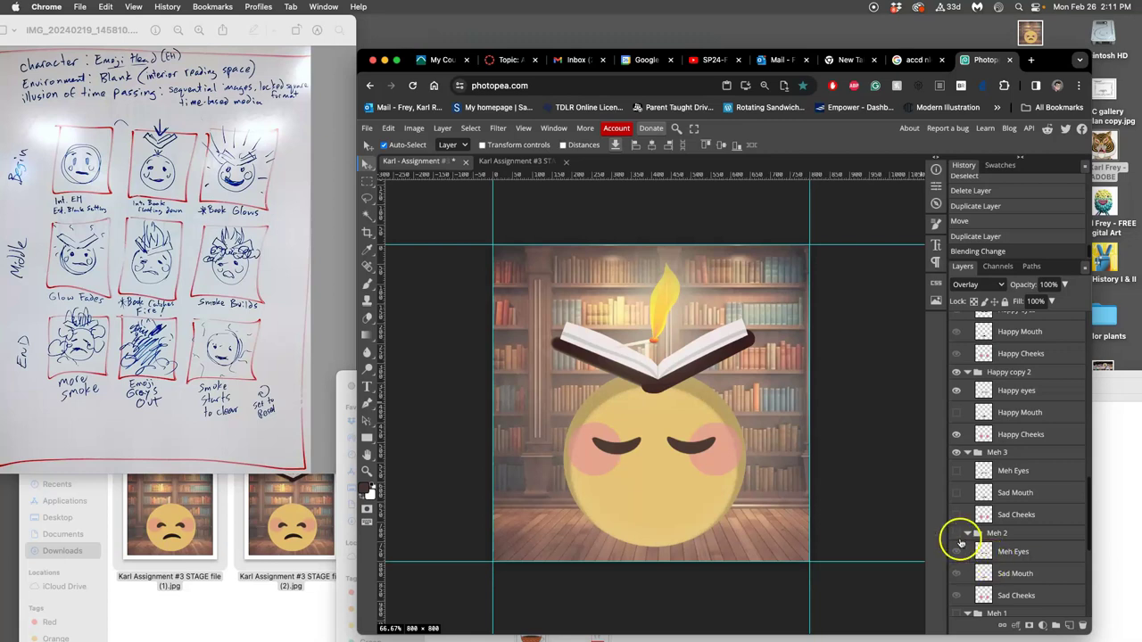
click(957, 533)
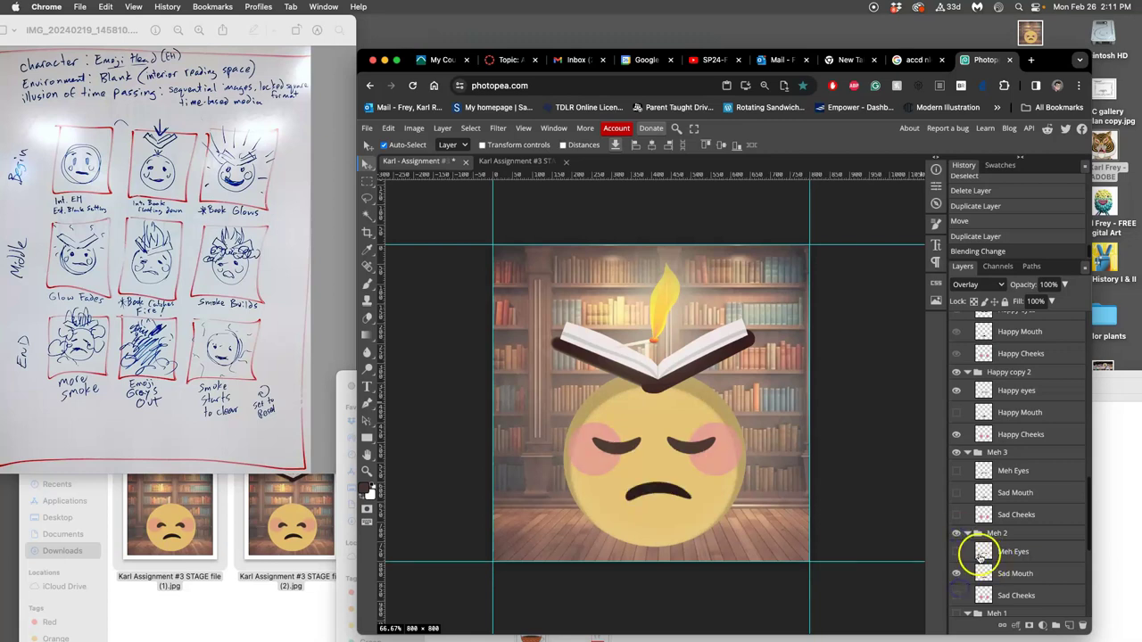
scroll(977, 553, down, 1)
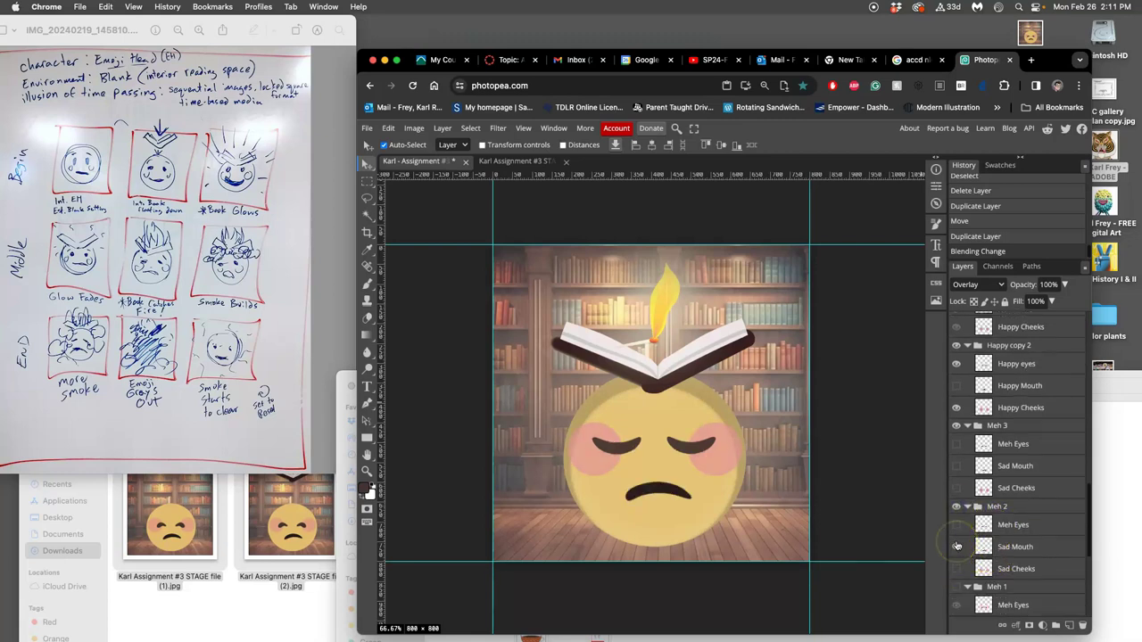
click(957, 546)
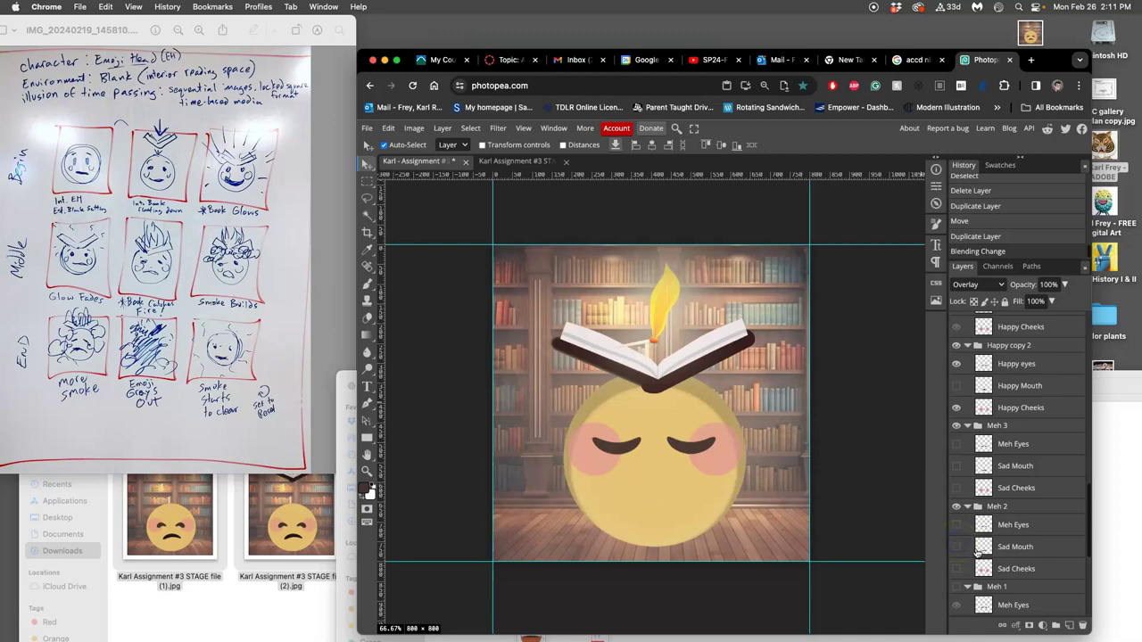
Show the Meh 1 expression with its frowning mouth and Sad Cheeks layers.
scroll(978, 553, down, 2)
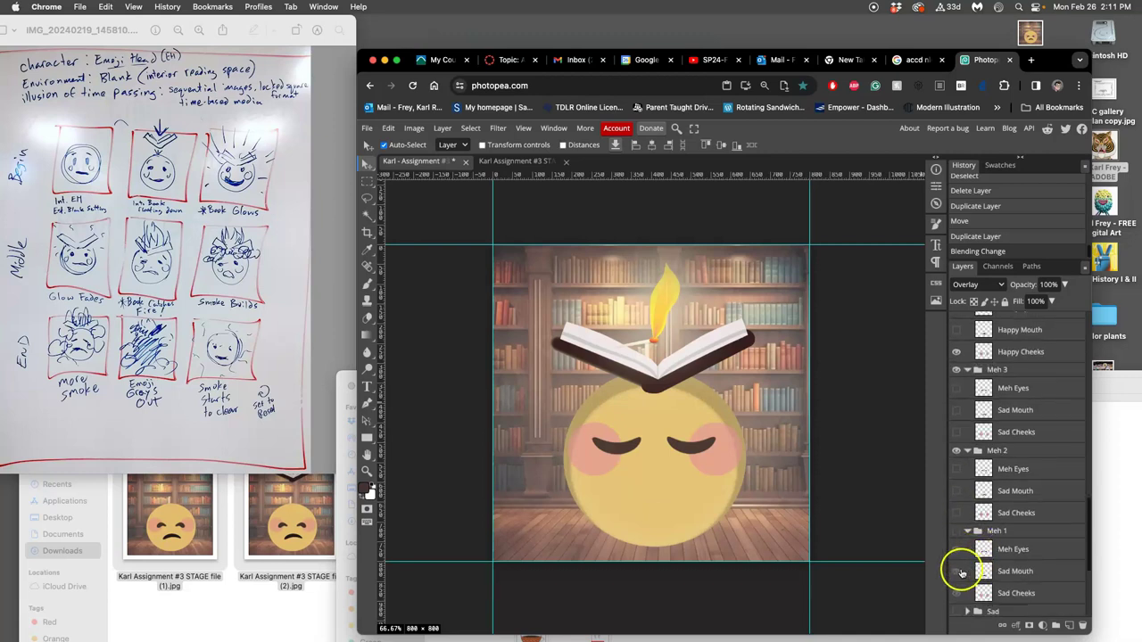
click(956, 531)
click(956, 569)
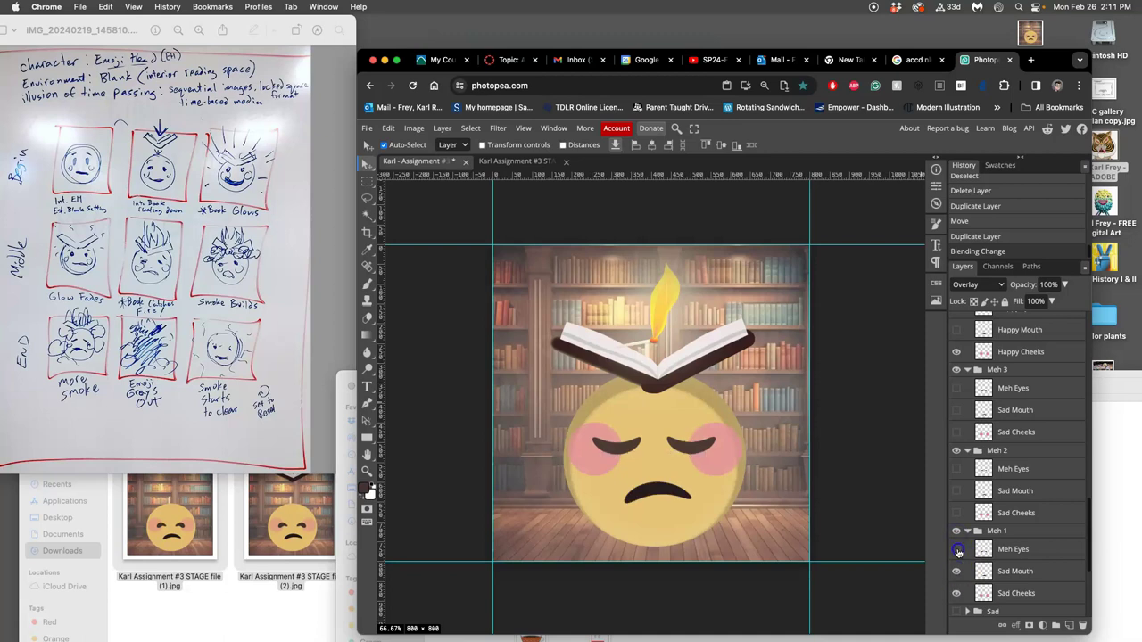
click(957, 592)
click(958, 491)
click(957, 490)
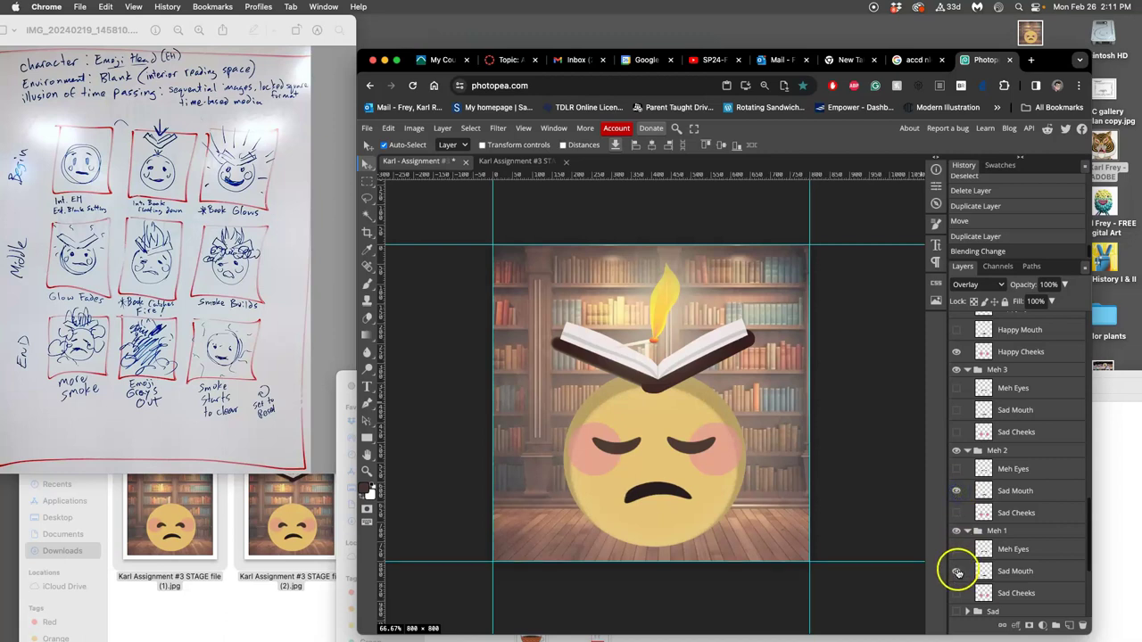
scroll(992, 513, up, 2)
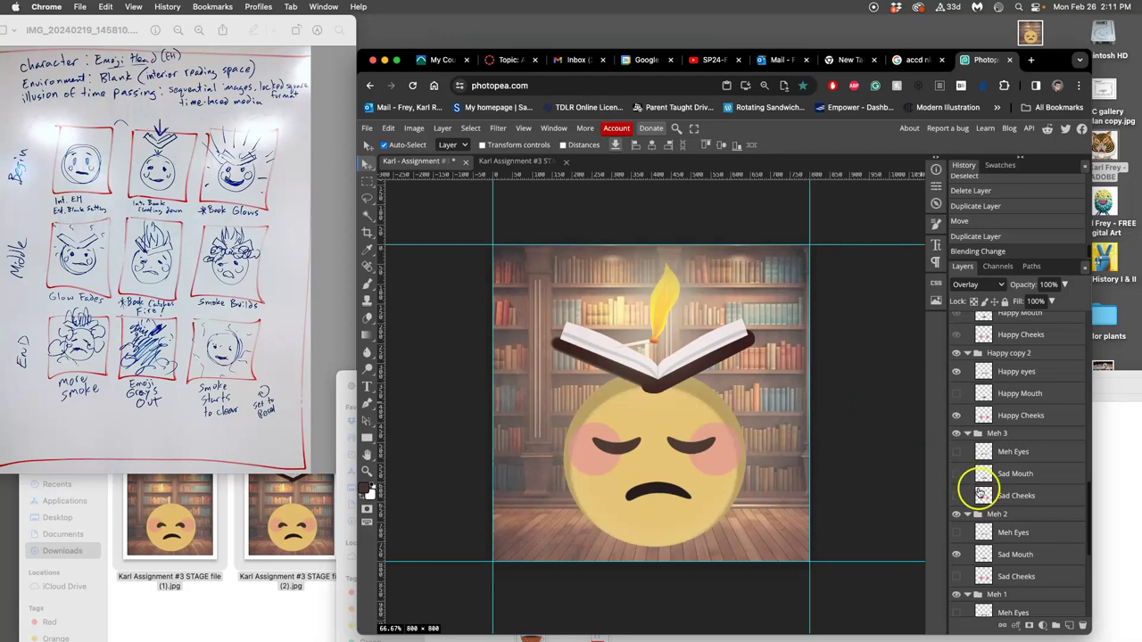
scroll(1014, 490, down, 6)
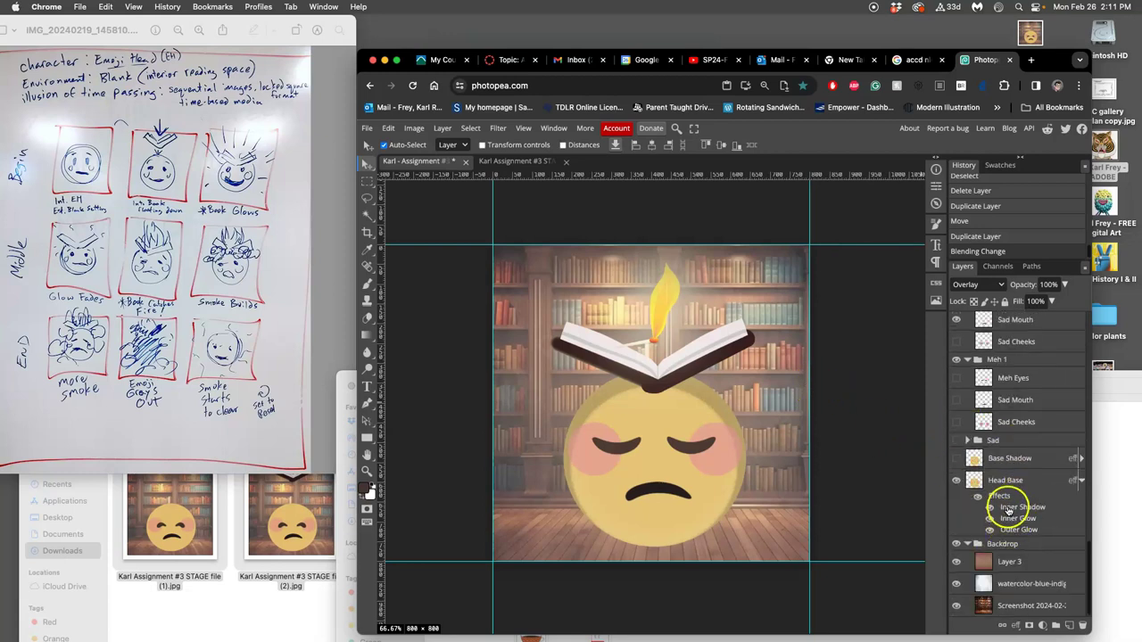
Raise the Head Base inner shadow opacity from 25% to about 39%.
double_click(1008, 508)
drag(929, 230, 929, 224)
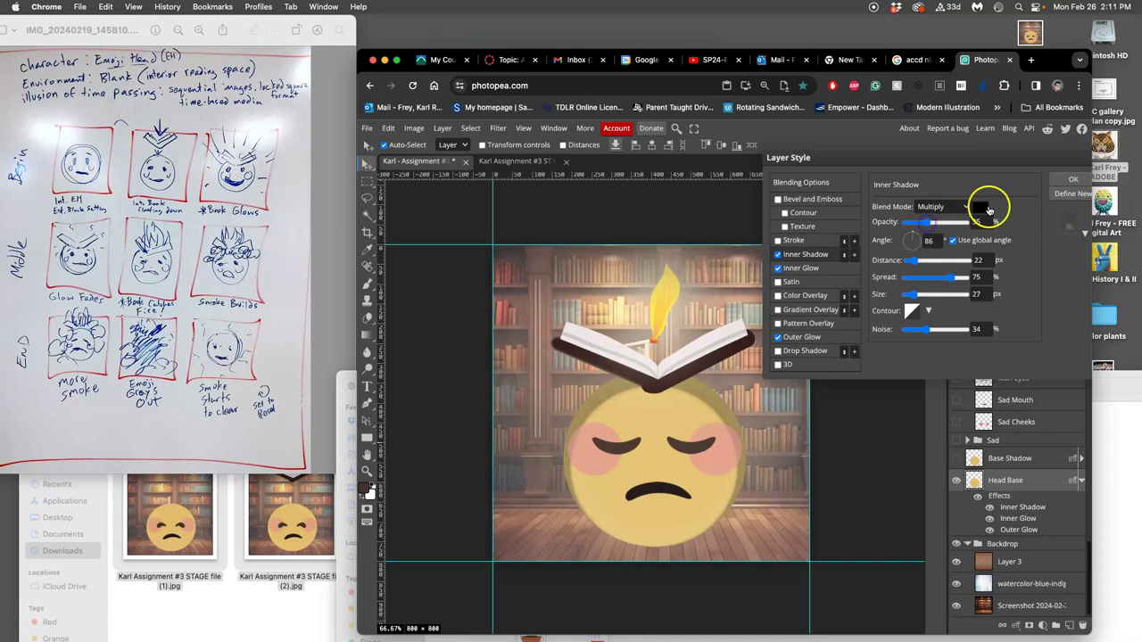
click(1071, 179)
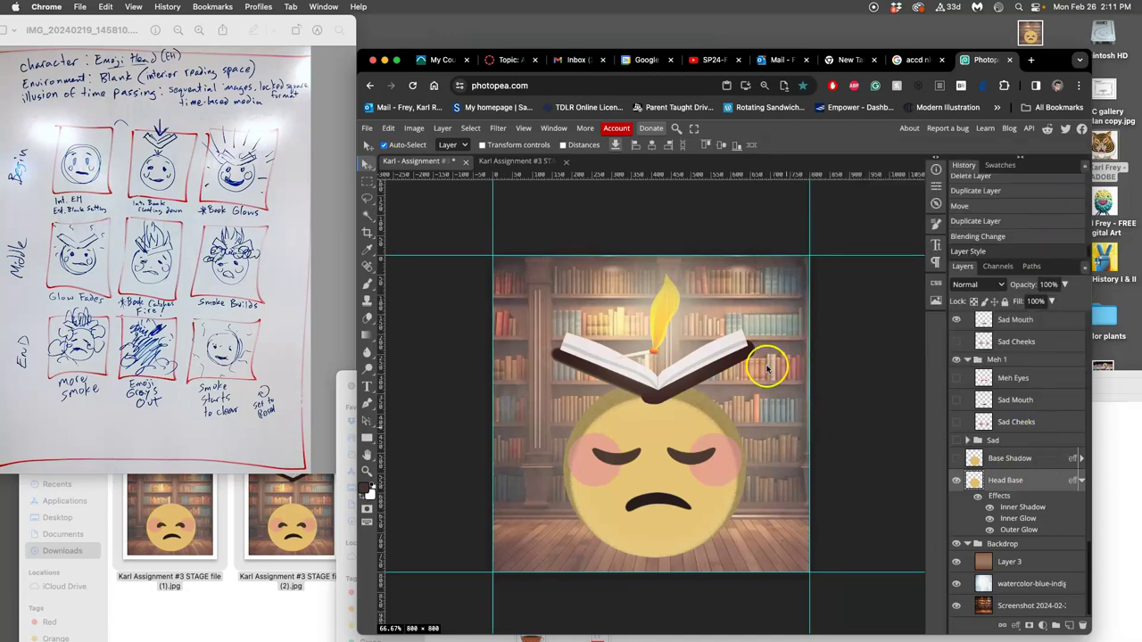
Compare the open documents, then select the library background layer in the match-and-book file.
click(508, 161)
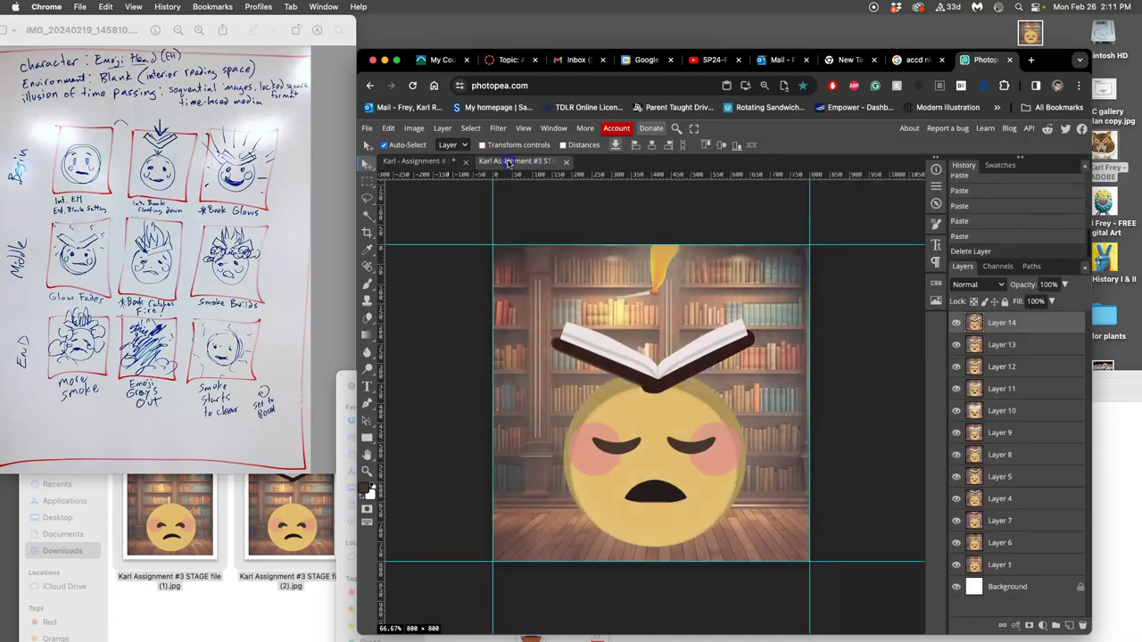
click(440, 162)
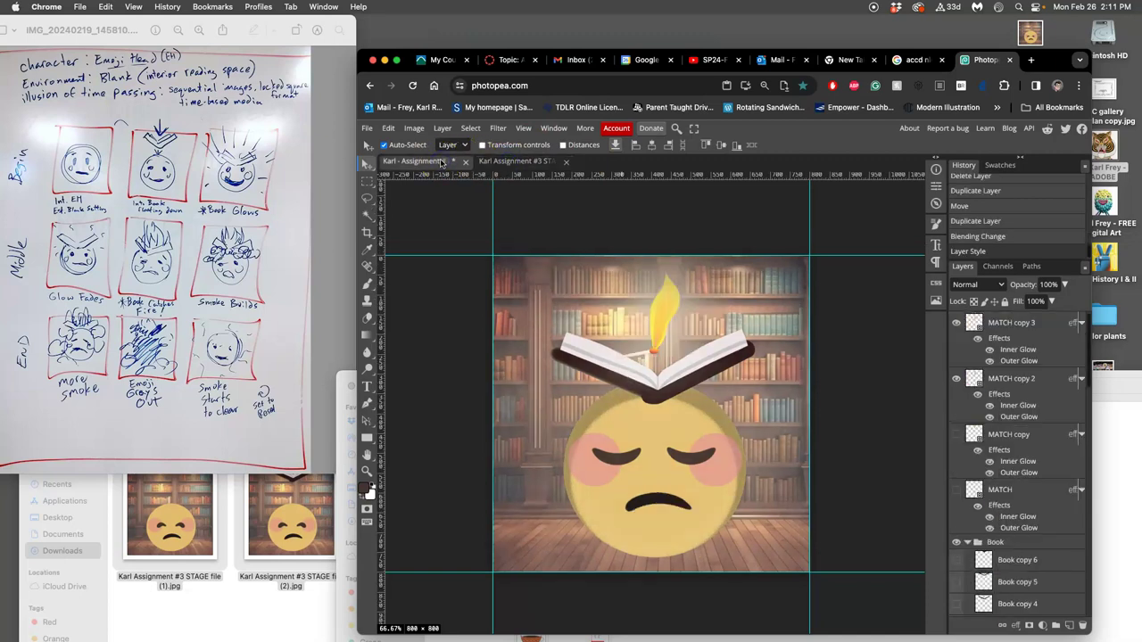
scroll(594, 268, down, 1)
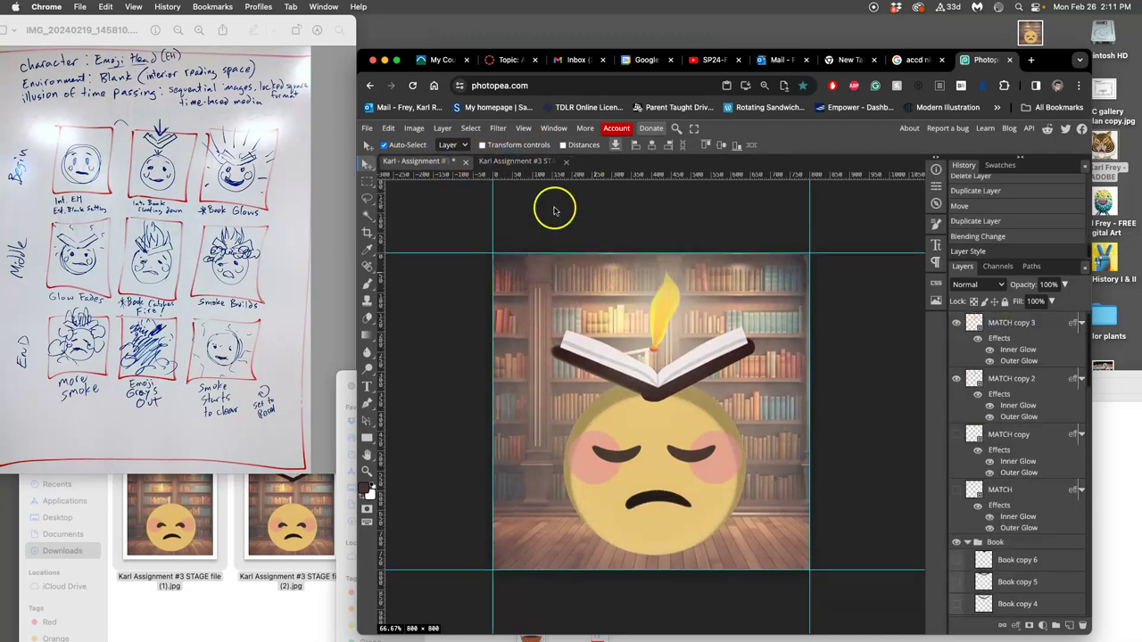
click(522, 163)
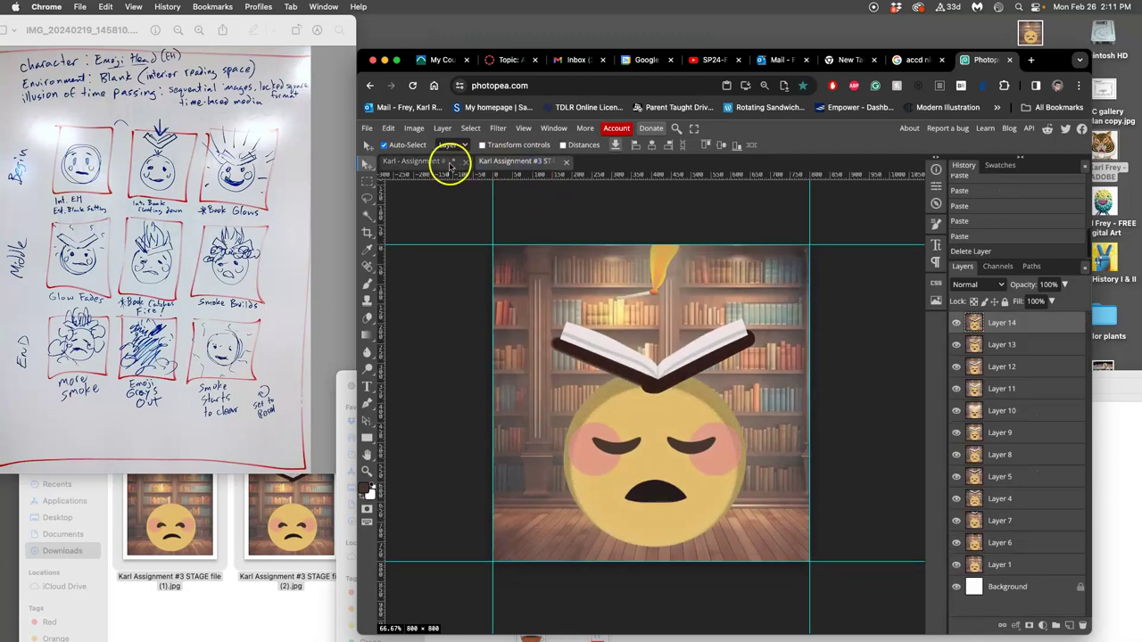
click(451, 165)
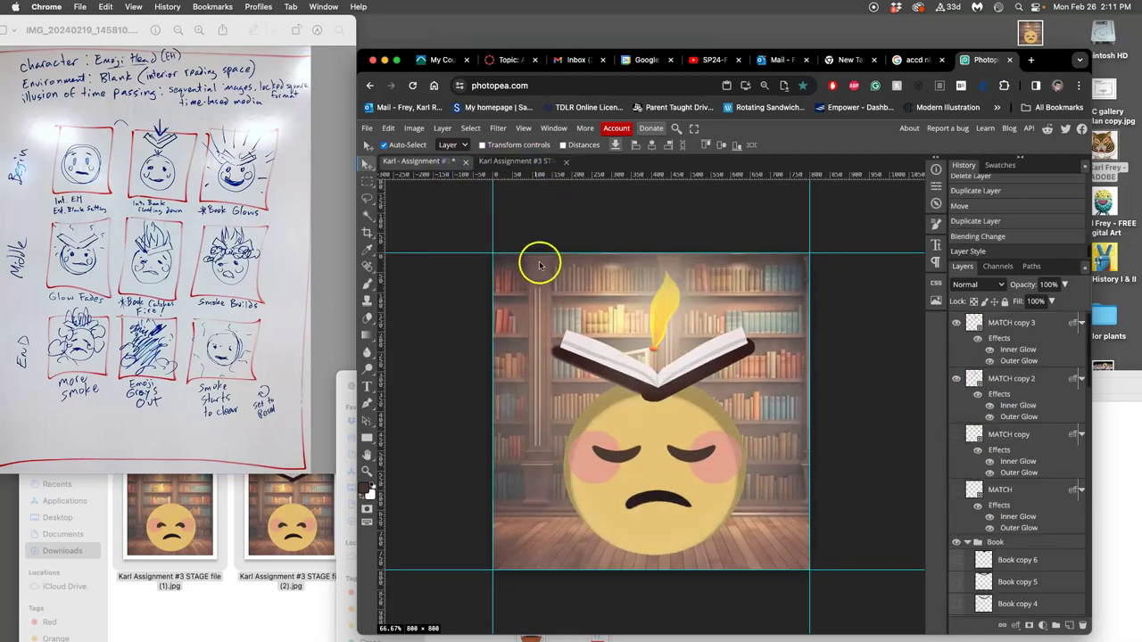
click(1013, 329)
scroll(1019, 453, down, 10)
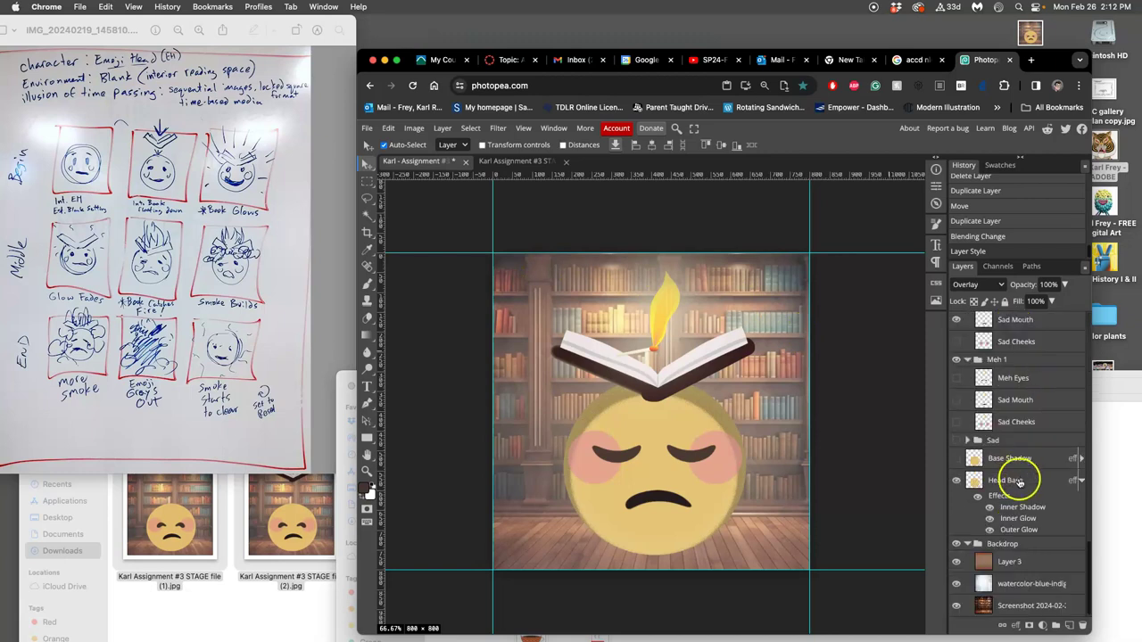
click(1016, 610)
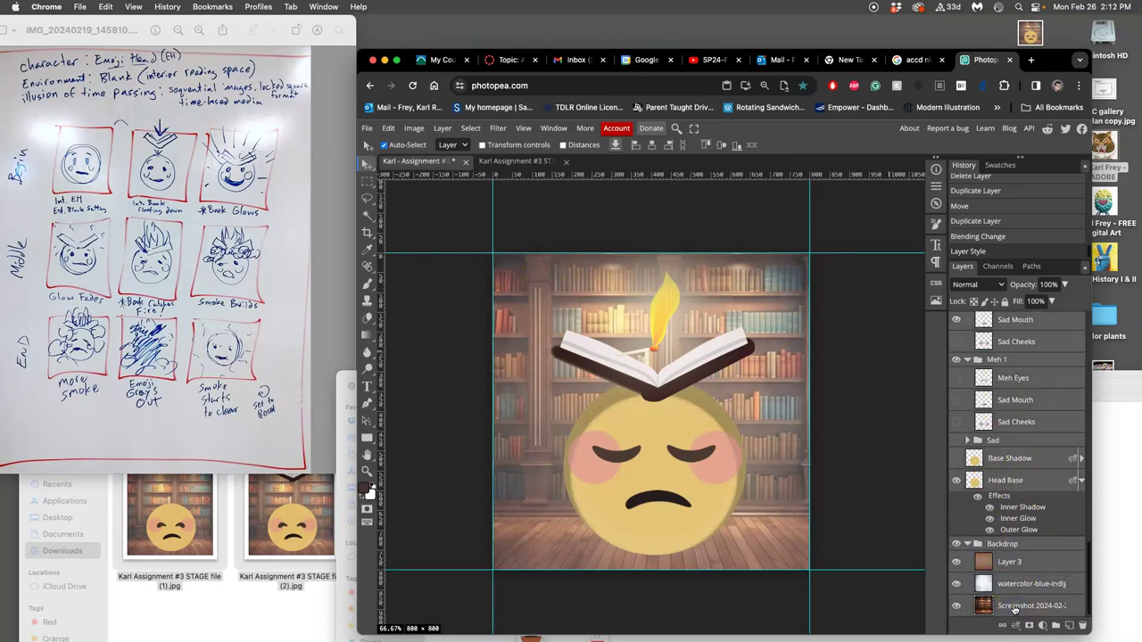
scroll(1019, 453, up, 10)
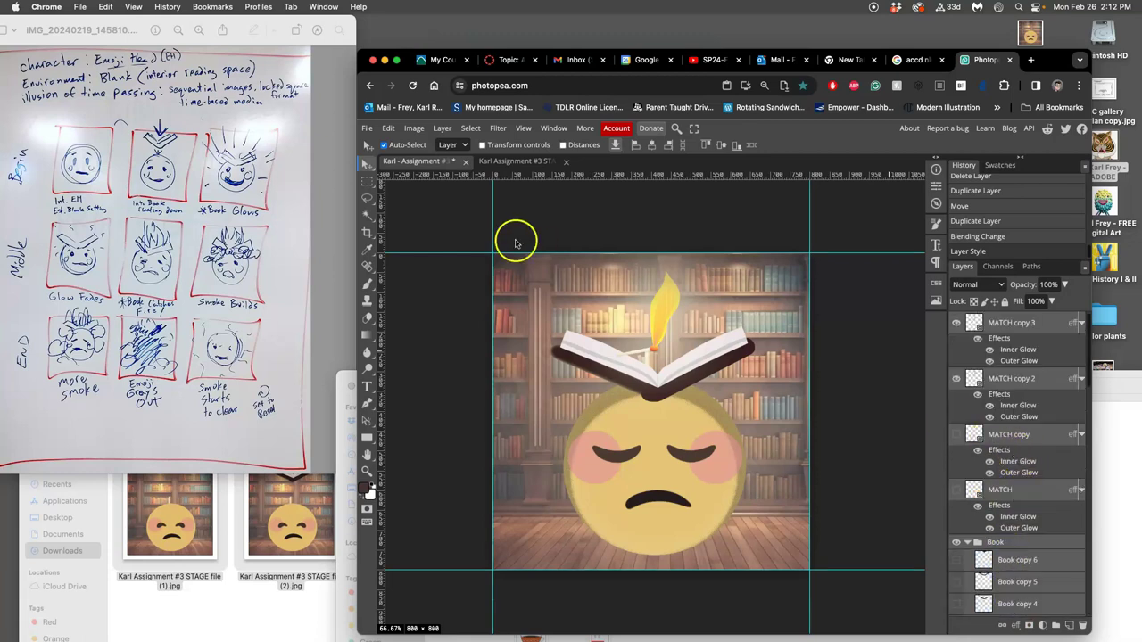
Merge the visible artwork into a new layer and paste it into the stage-file document as Layer 15.
click(442, 128)
click(458, 495)
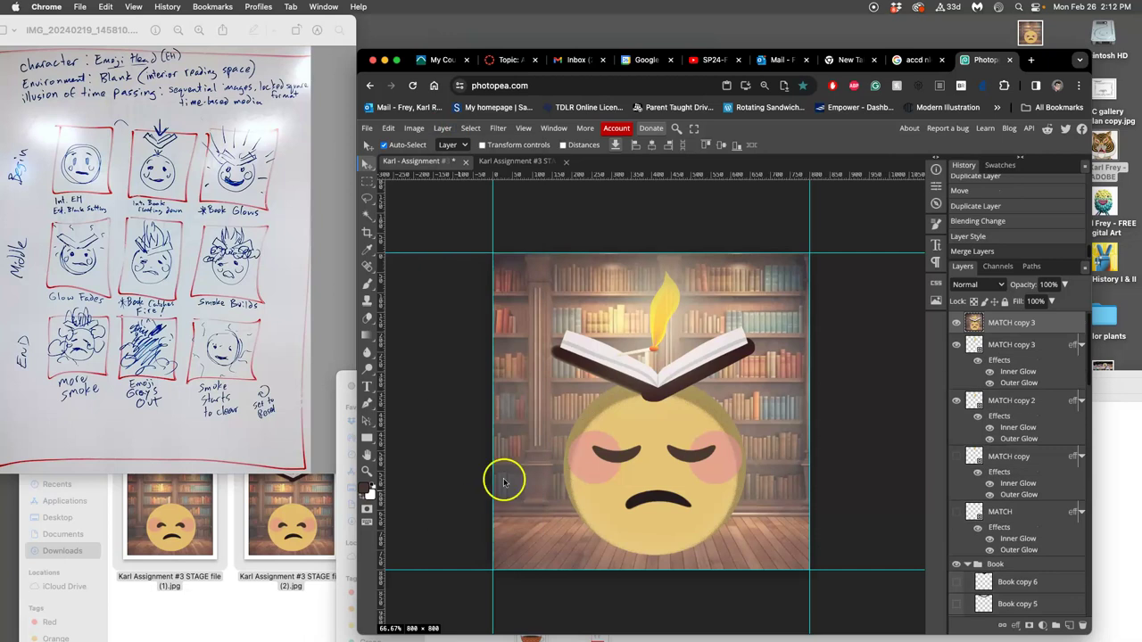
key(super+a)
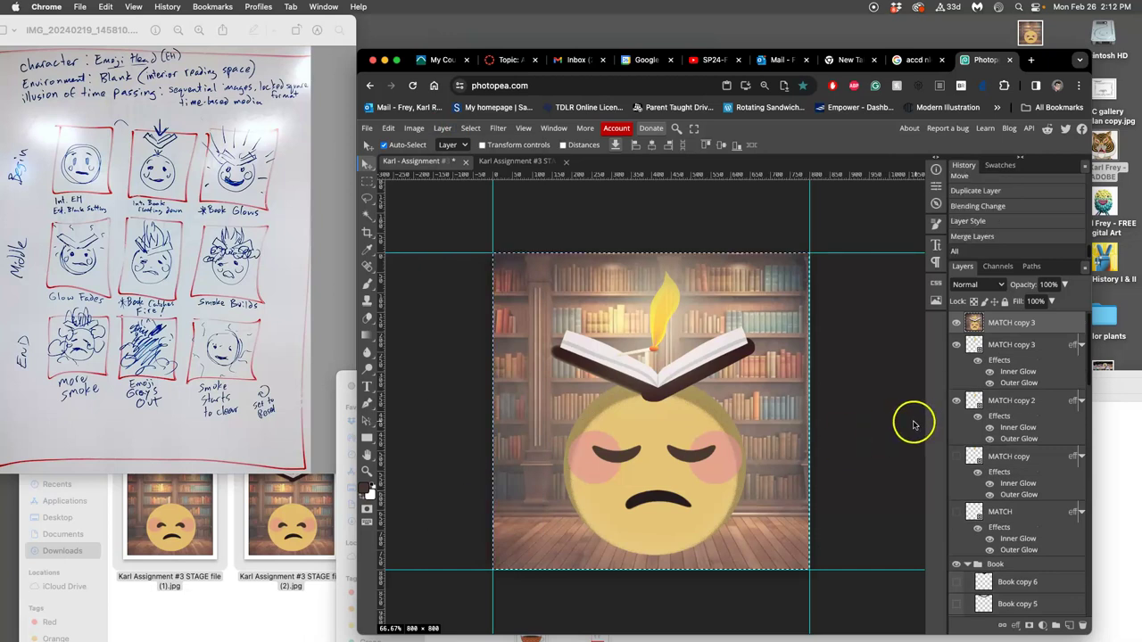
click(527, 161)
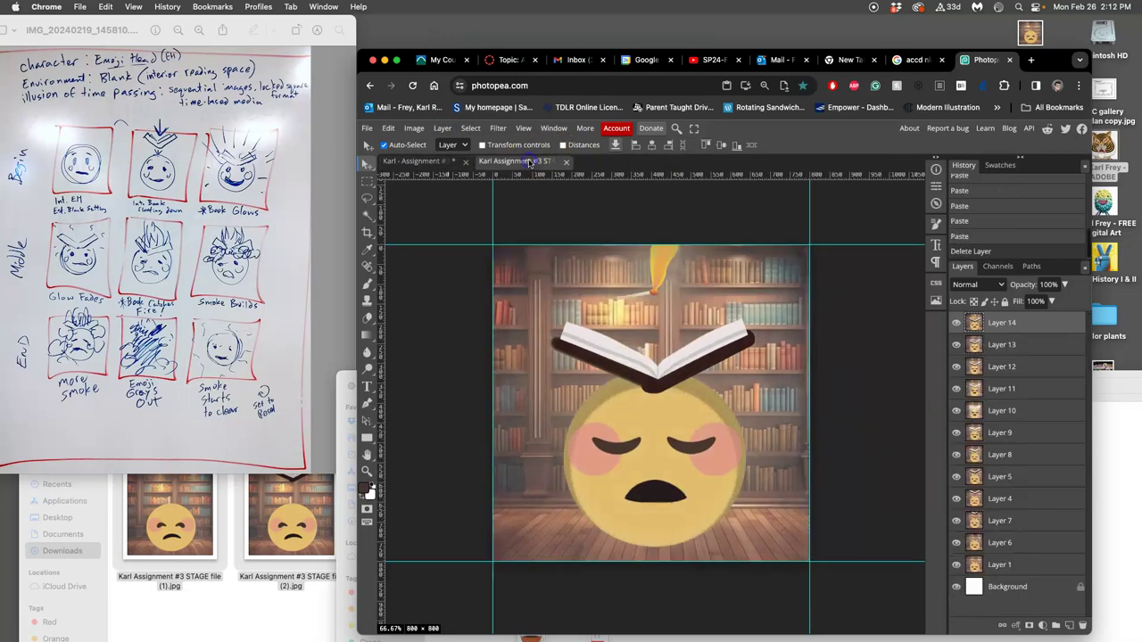
key(super+v)
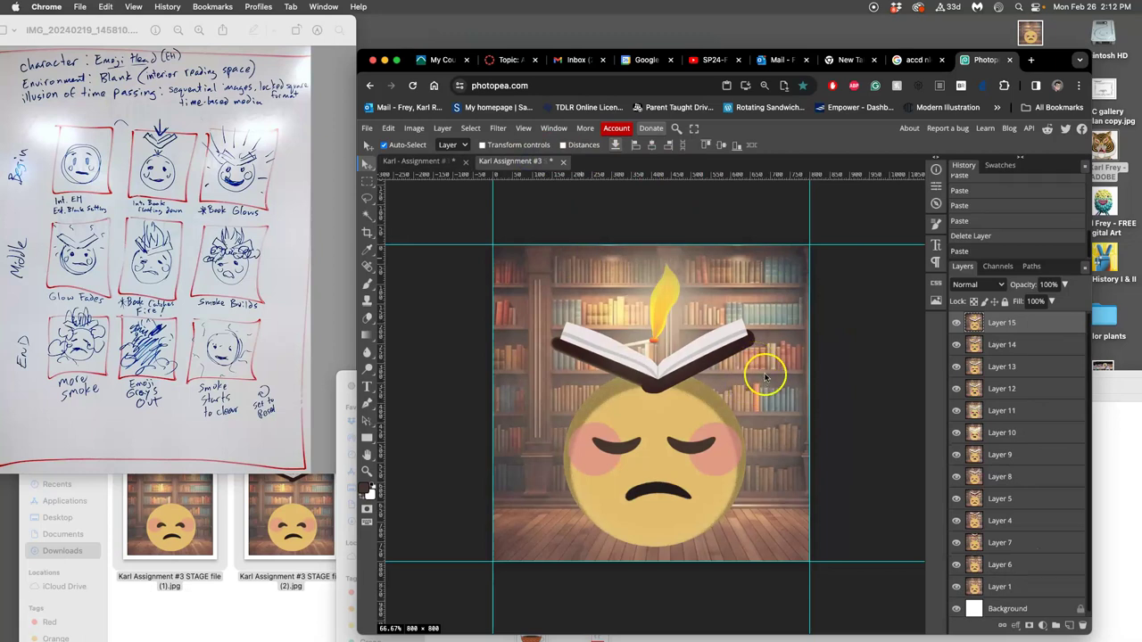
Deselect and delete the merged frame layer from the match-and-book document.
click(431, 162)
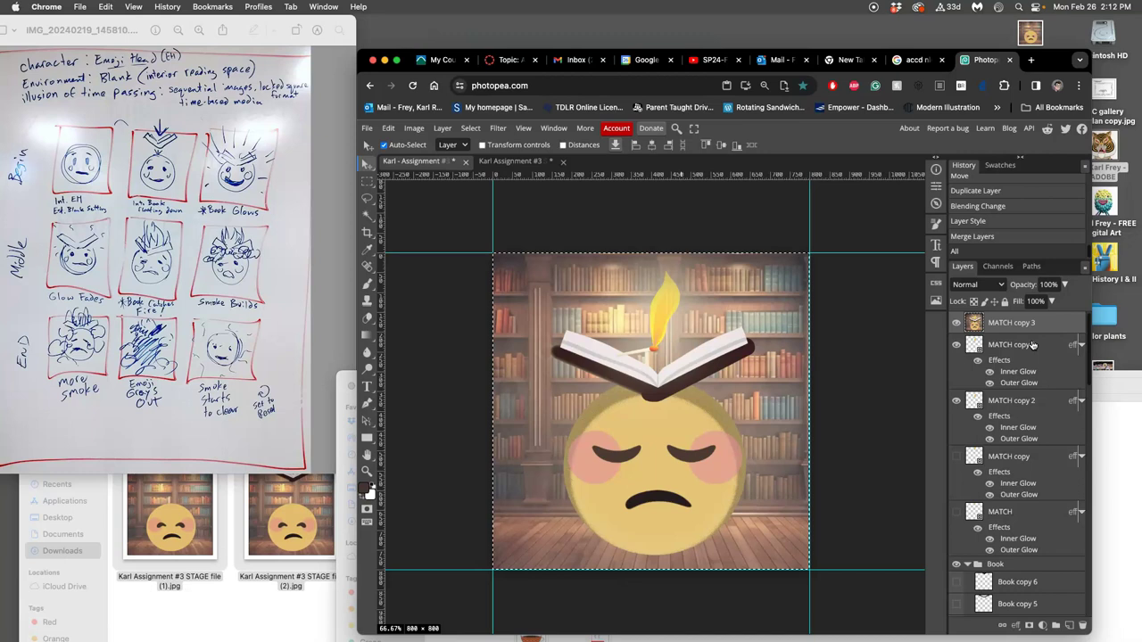
click(1040, 329)
key(ctrl+d)
key(Delete)
click(622, 357)
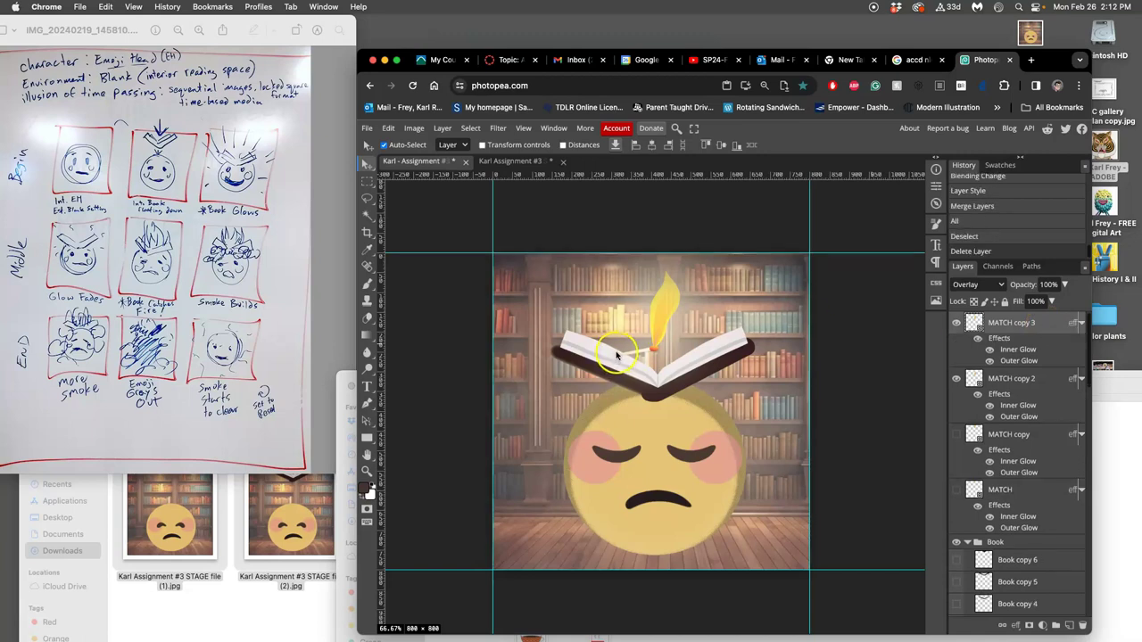
Duplicate MATCH copy 3 up to MATCH copy 7, hiding copies 2 and 3.
click(1019, 329)
key(ctrl+j)
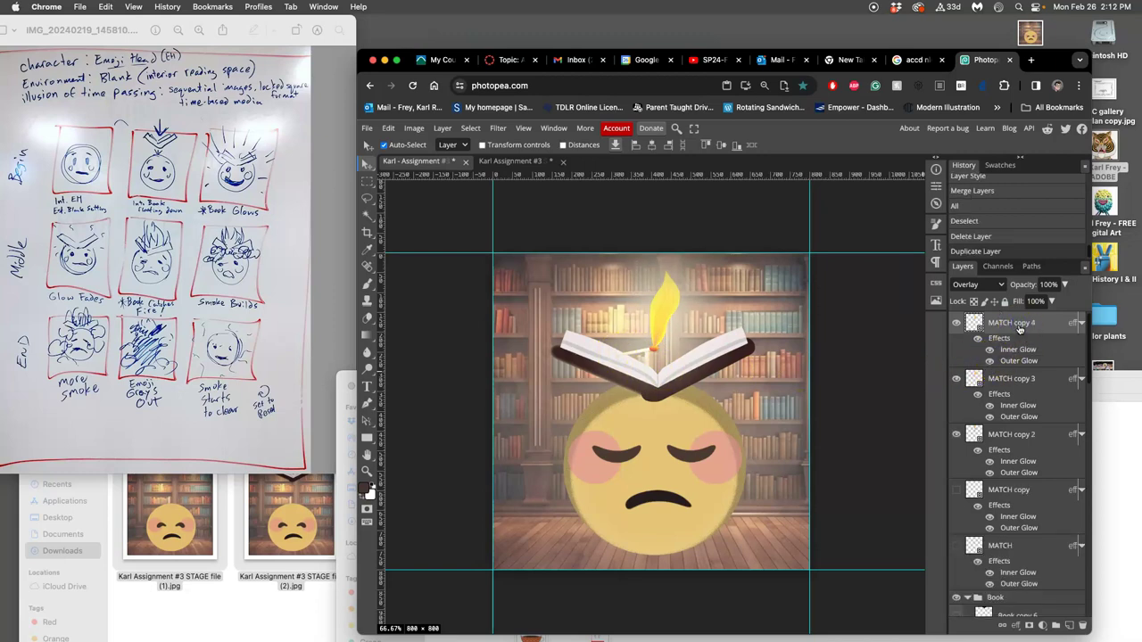
click(956, 378)
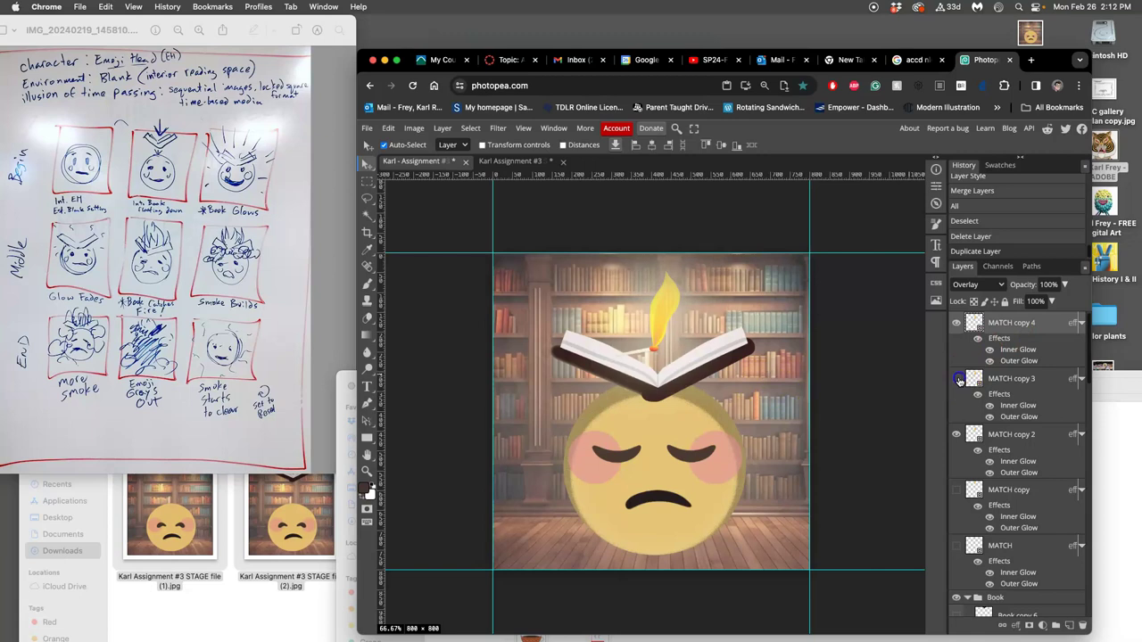
click(955, 434)
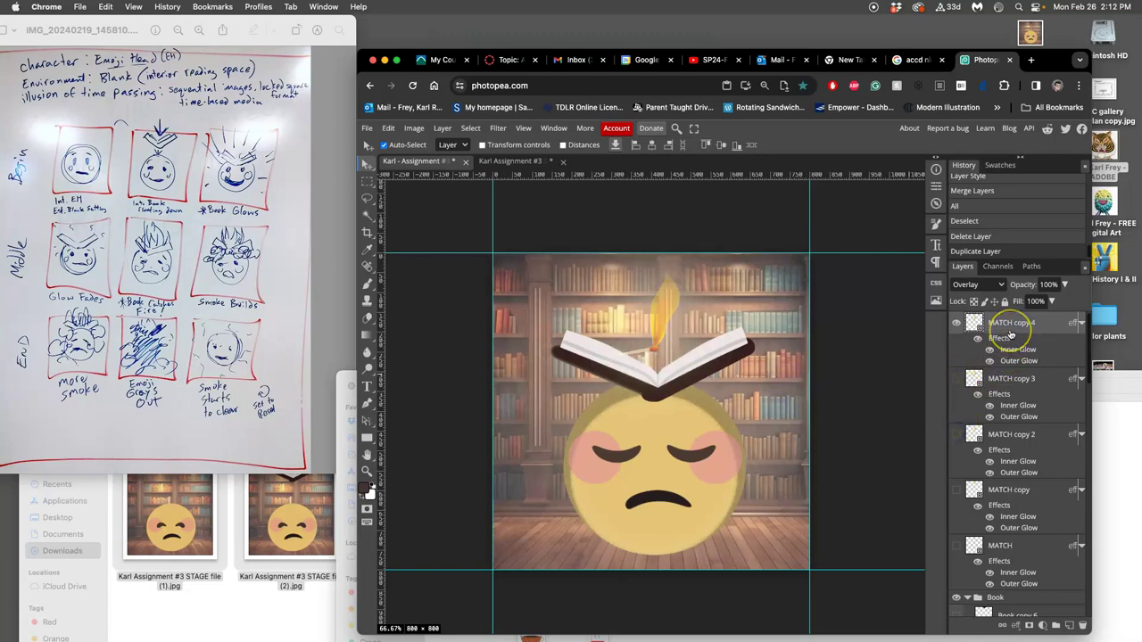
key(ctrl+j)
click(1045, 324)
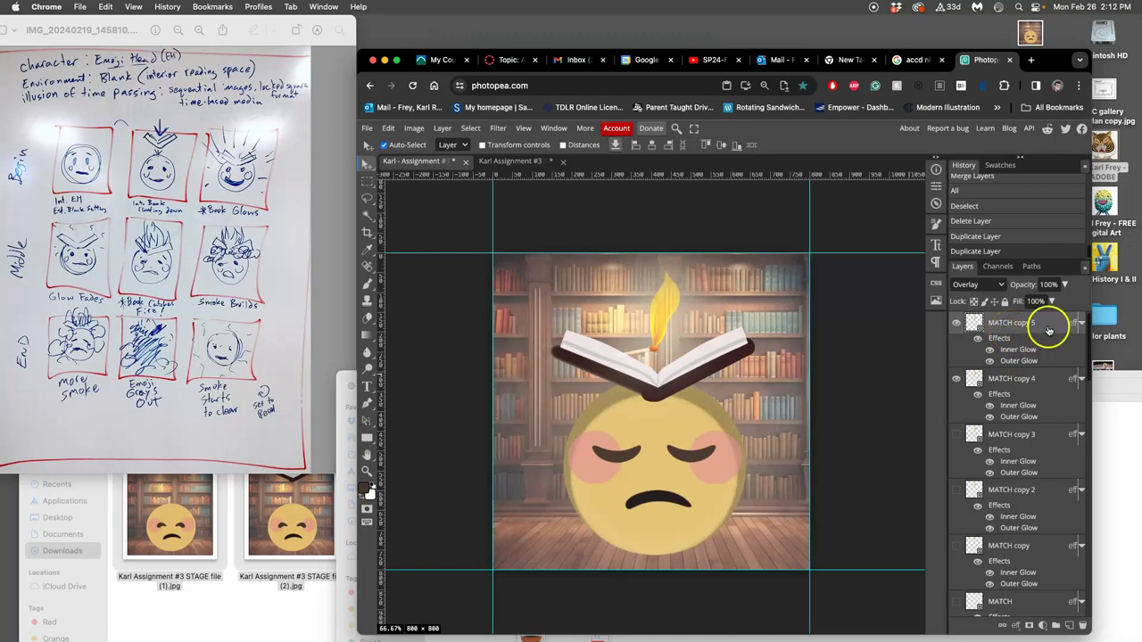
key(ctrl+j)
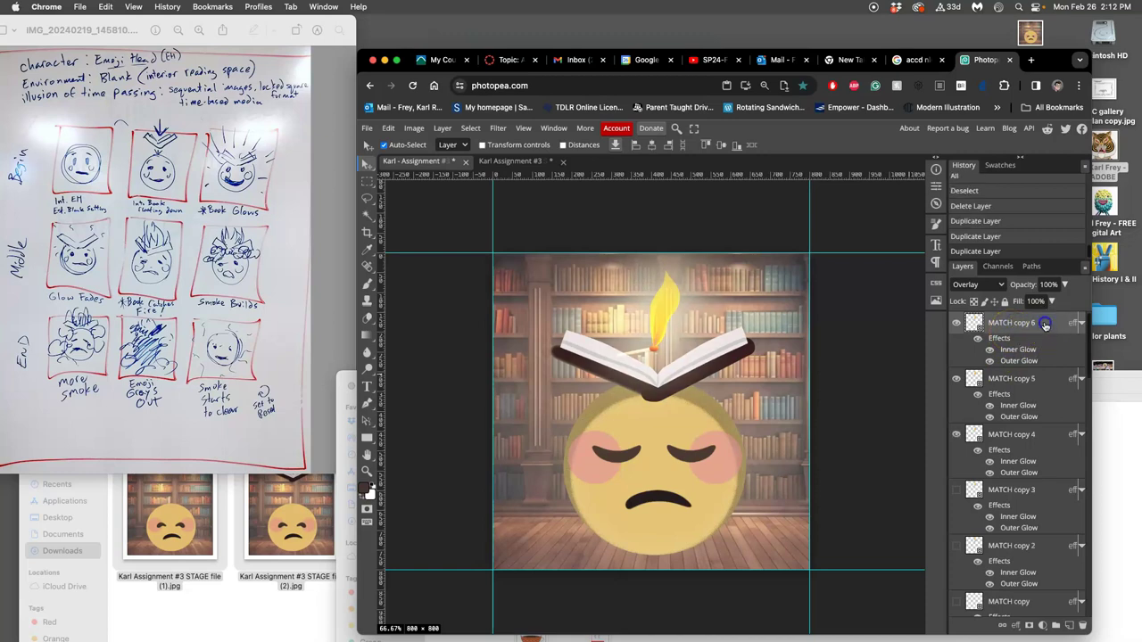
key(ctrl+j)
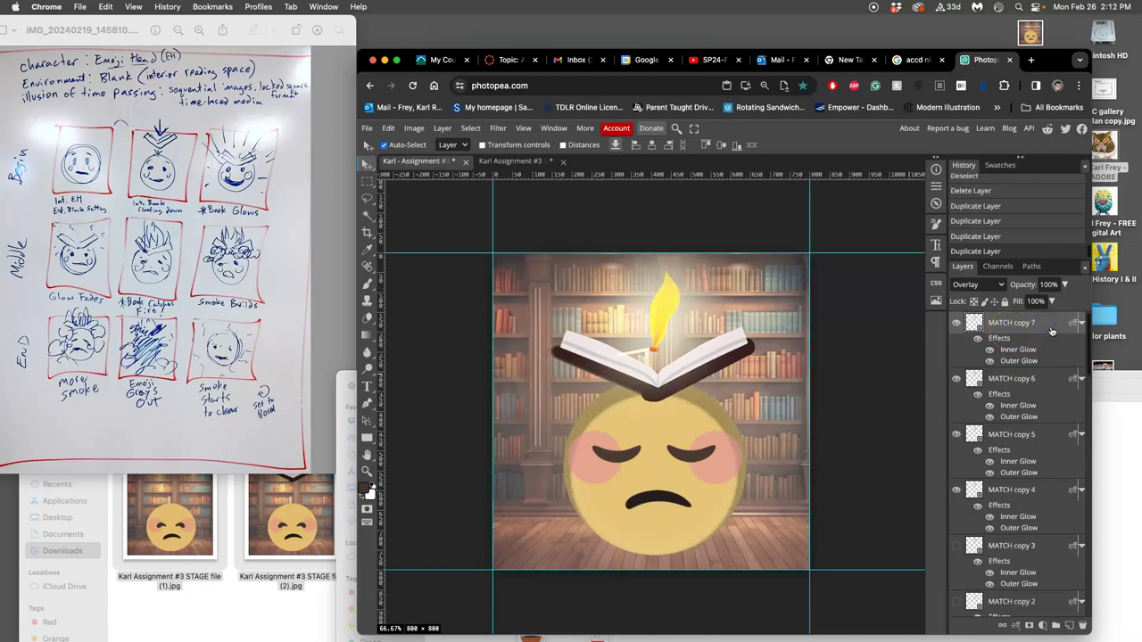
Merge MATCH copy 6 into MATCH copy 7 with Ctrl+E.
click(1044, 379)
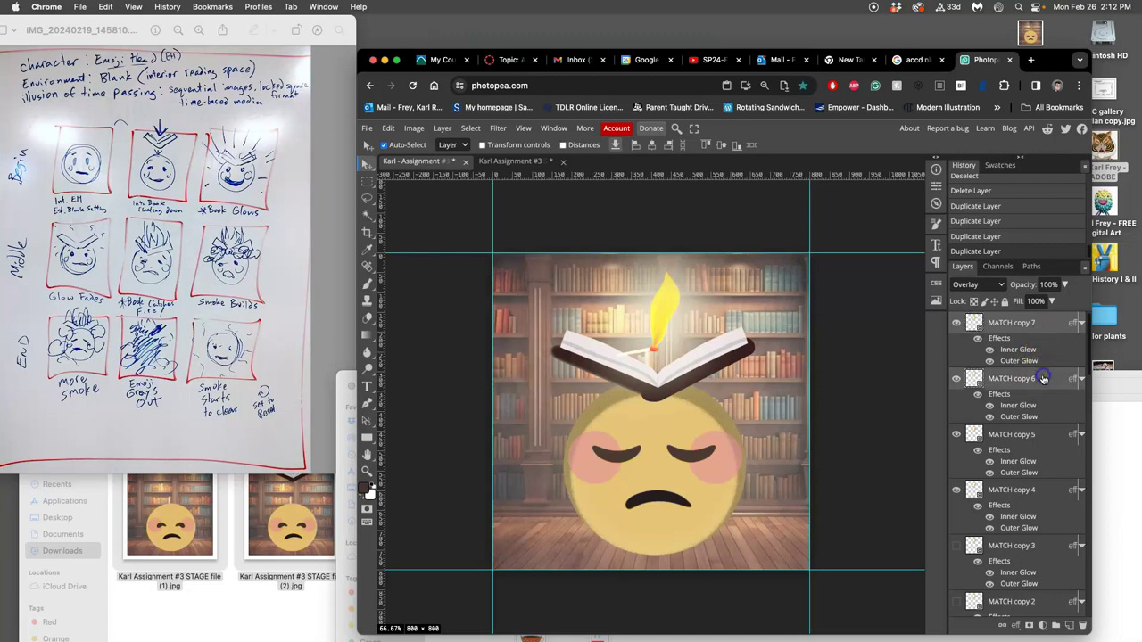
key(ctrl+e)
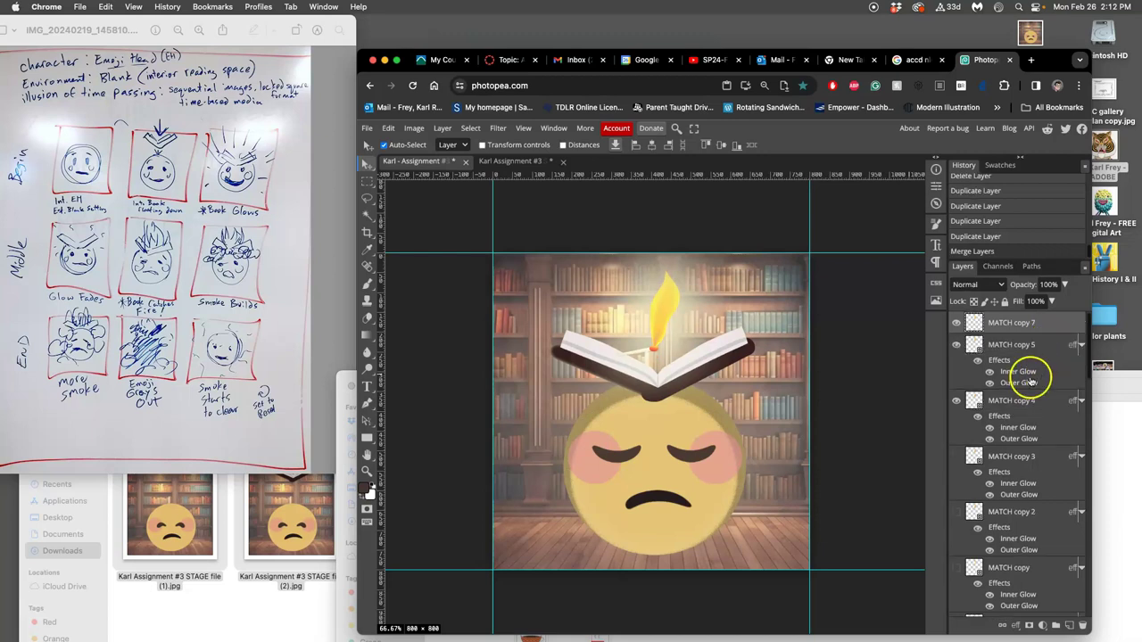
drag(1032, 380, 985, 384)
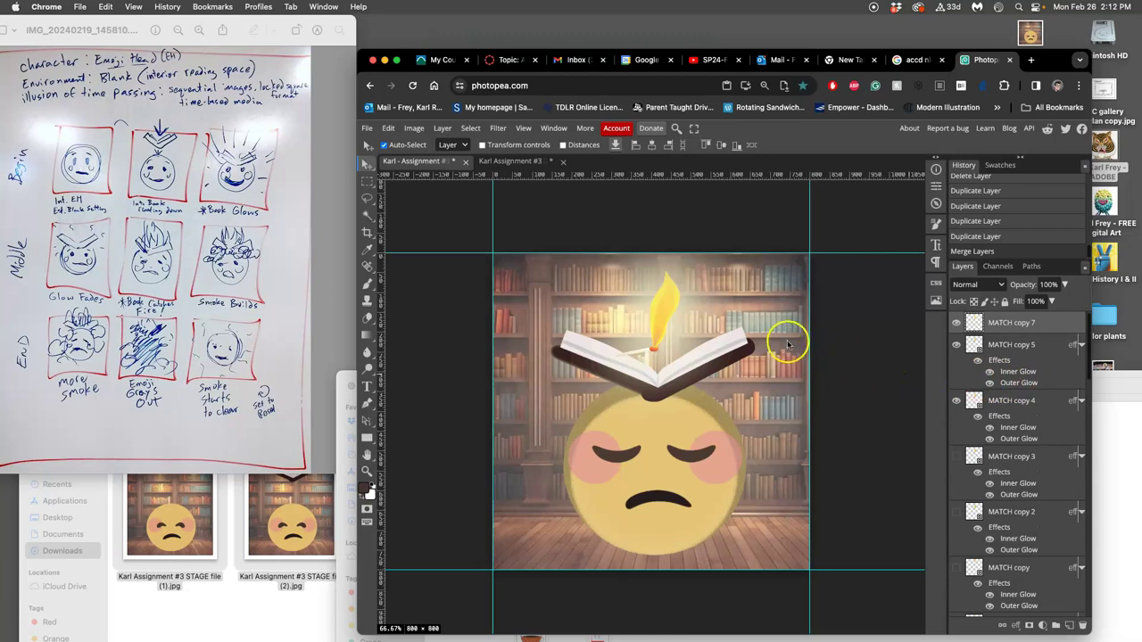
key(super+t)
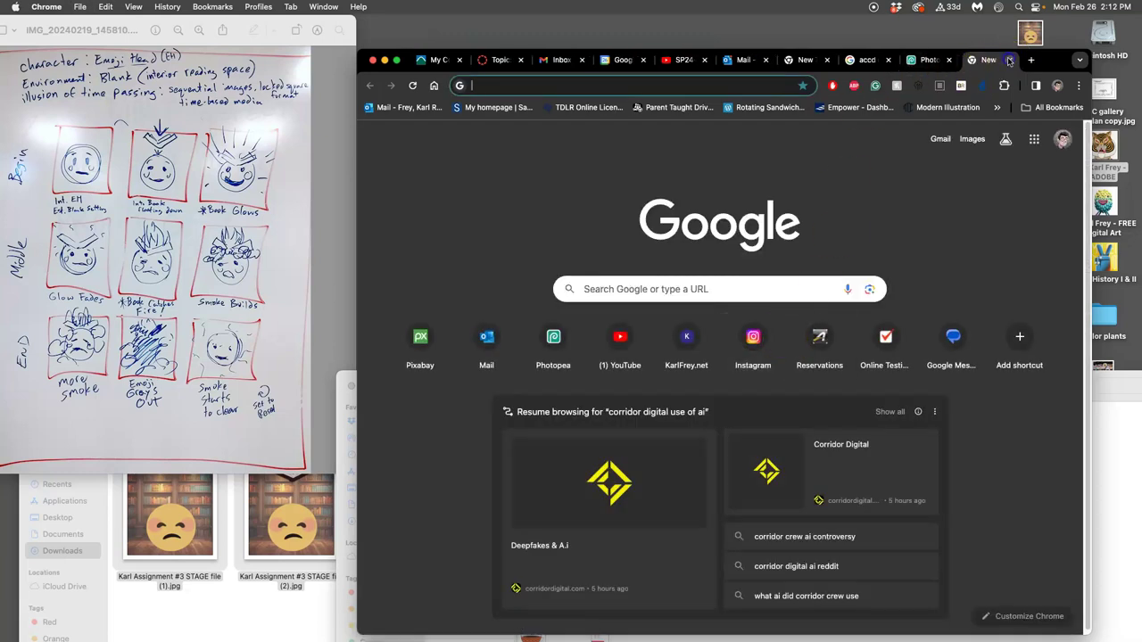
Distort MATCH copy 7 by dragging its corners so the flame stretches taller above the book.
click(1009, 60)
key(super+alt+t)
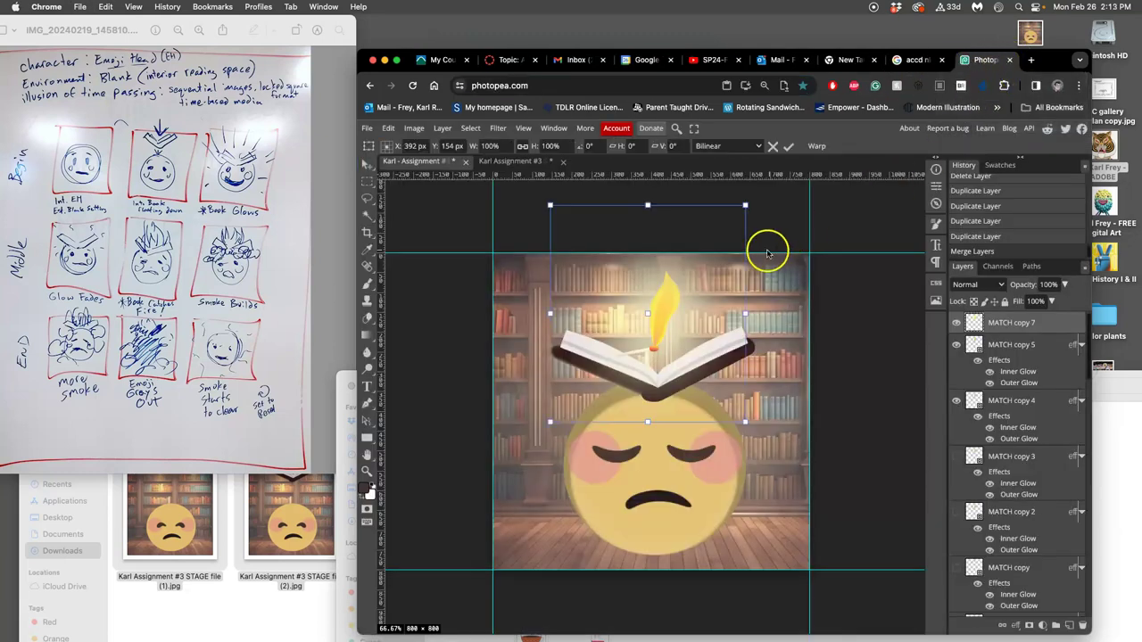
right_click(689, 299)
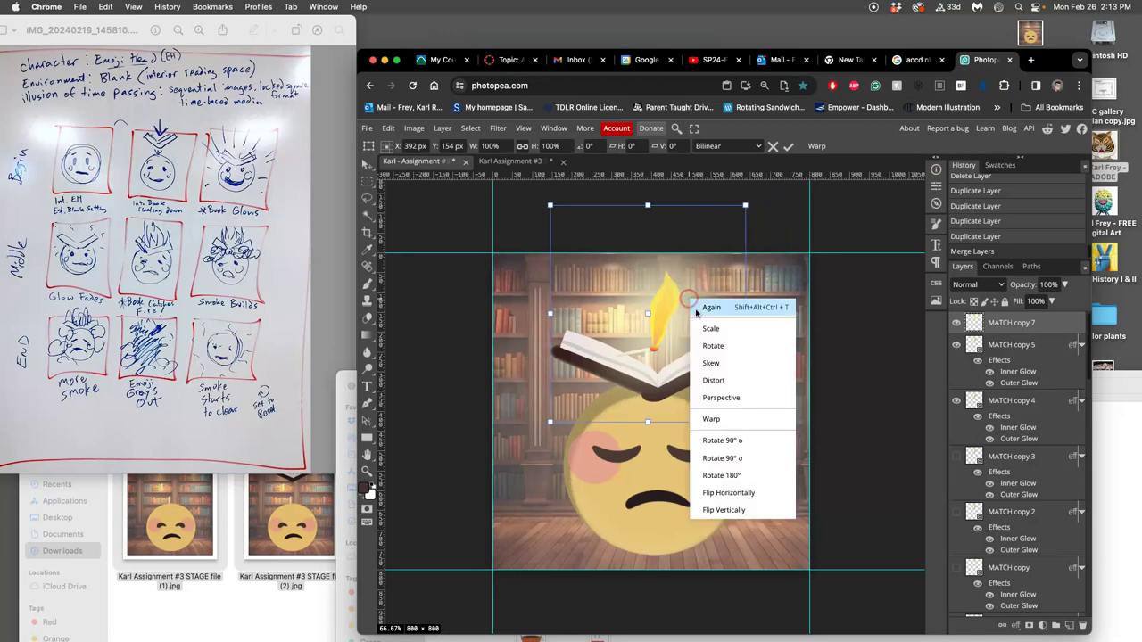
click(718, 382)
drag(740, 417, 738, 489)
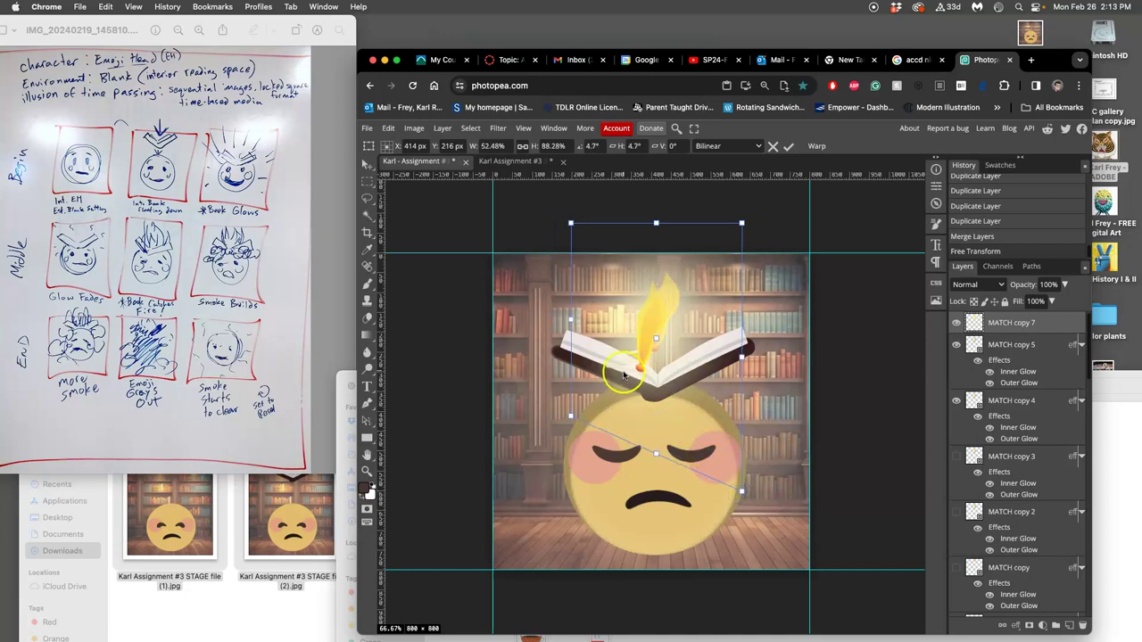
drag(621, 374, 633, 358)
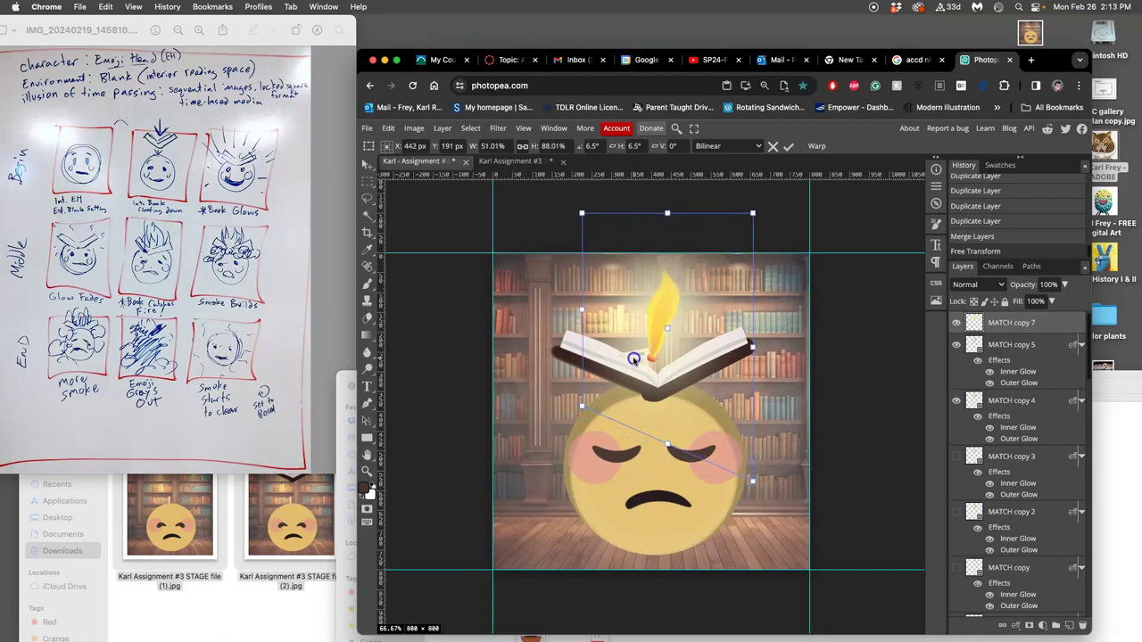
drag(757, 479, 737, 527)
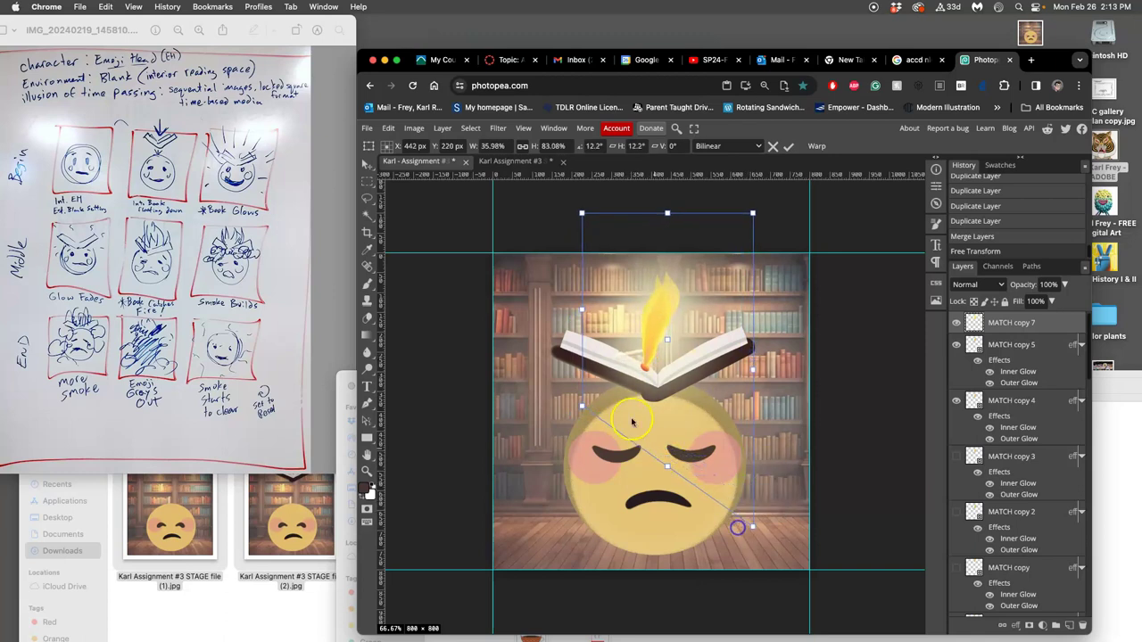
mouse_move(583, 214)
mouse_down()
mouse_move(604, 187)
mouse_move(596, 200)
mouse_up()
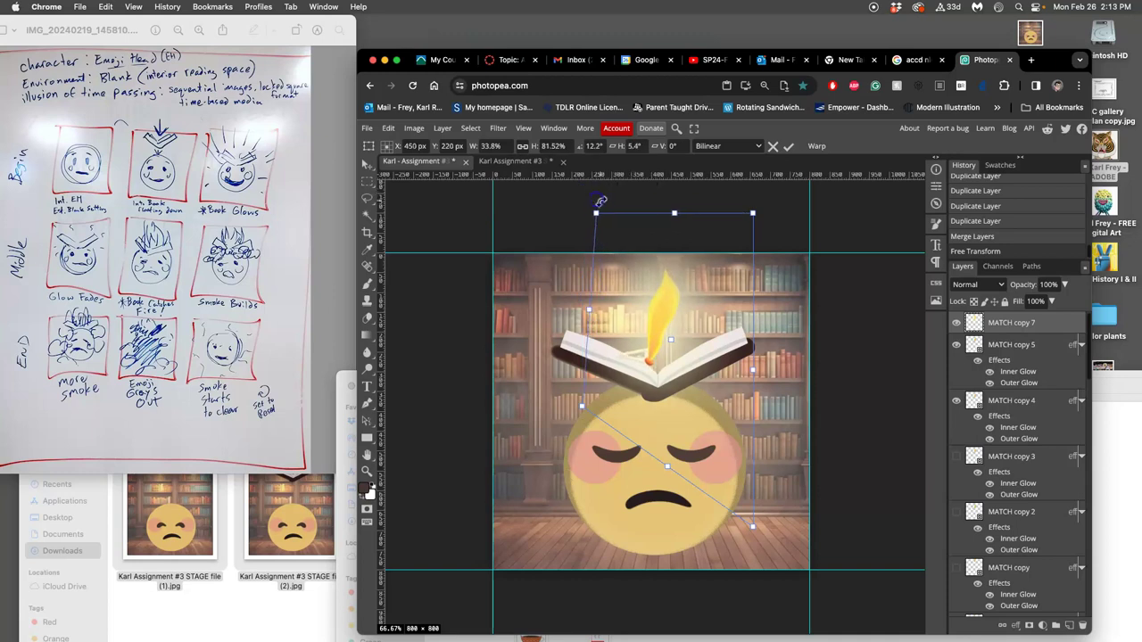
Commit the flame distortion and hide MATCH copy 5 and MATCH copy 4 to dim the glow.
double_click(683, 264)
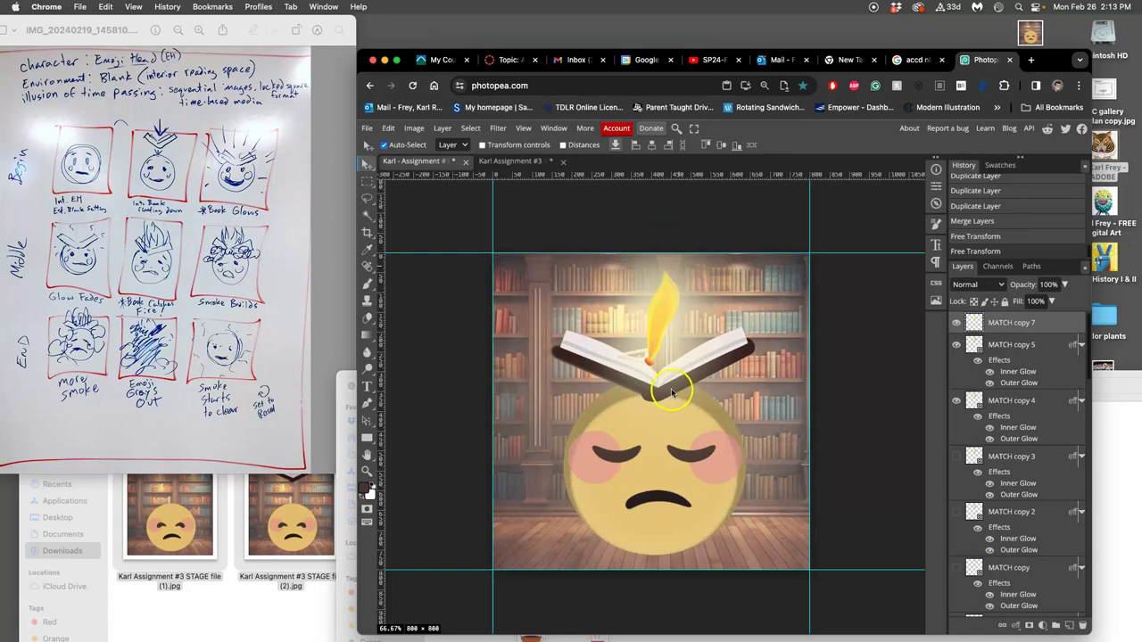
scroll(652, 366, up, 5)
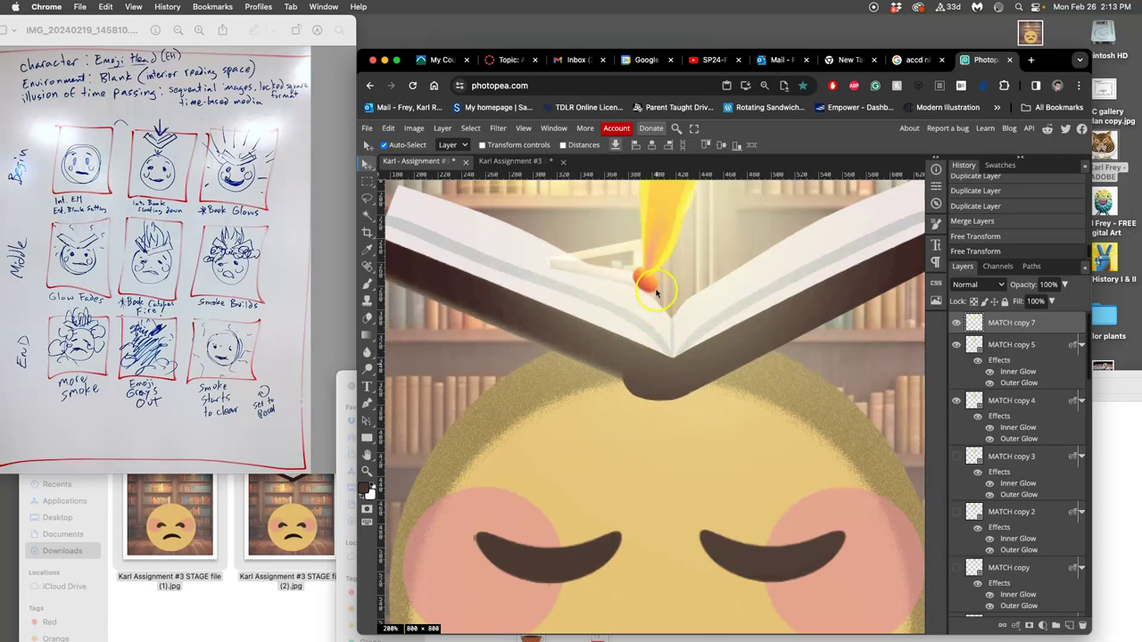
scroll(656, 292, up, 3)
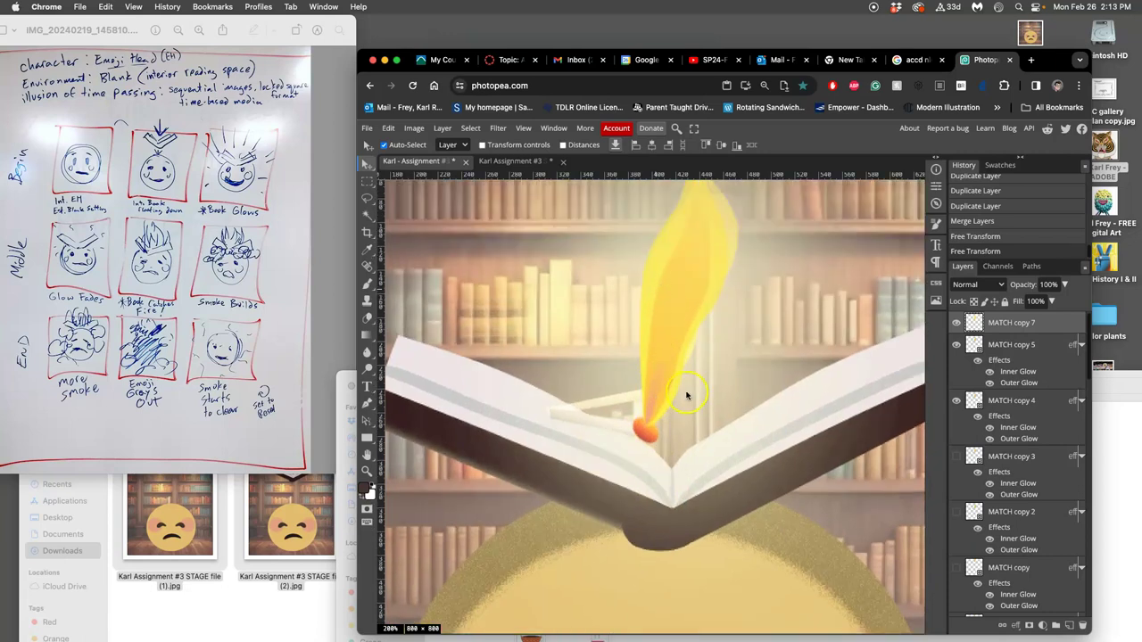
scroll(694, 400, up, 1)
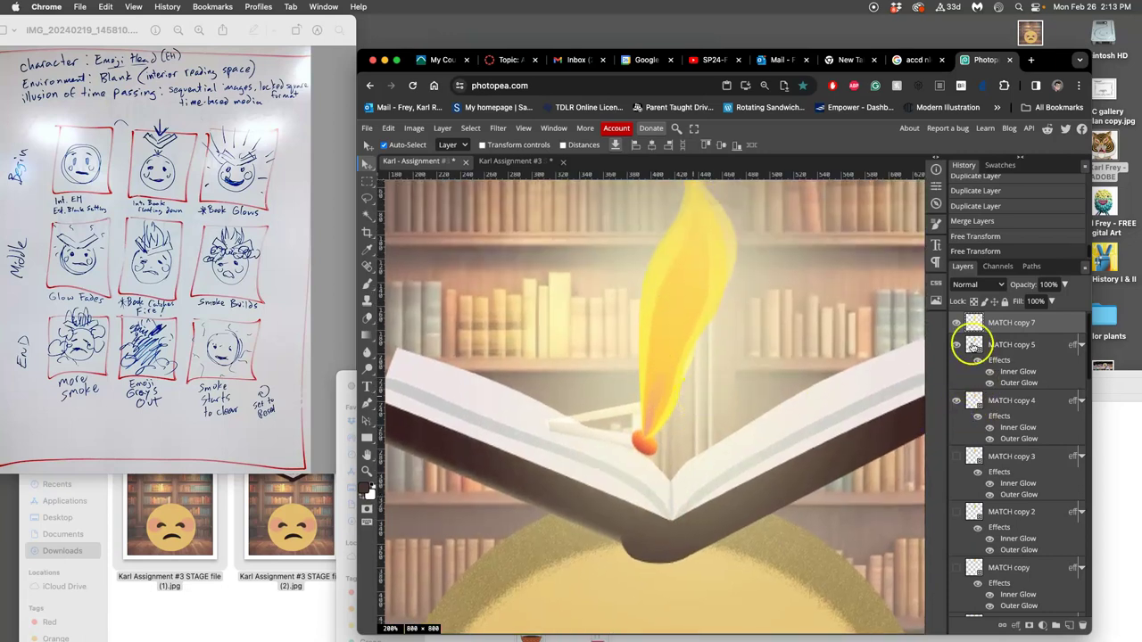
click(957, 345)
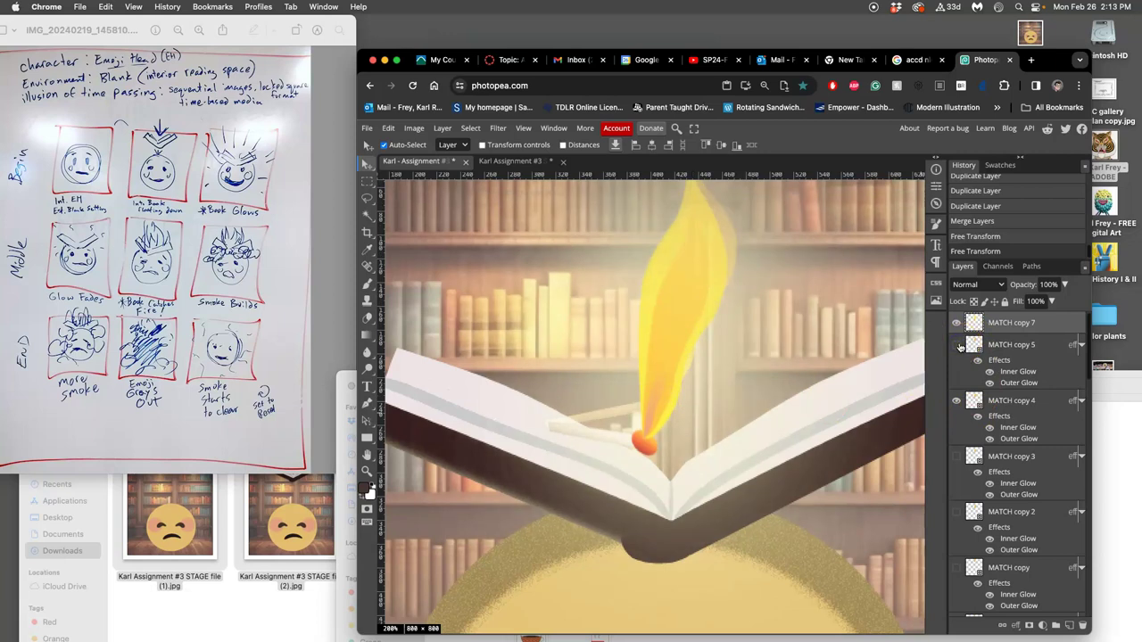
click(957, 345)
click(957, 345)
click(956, 401)
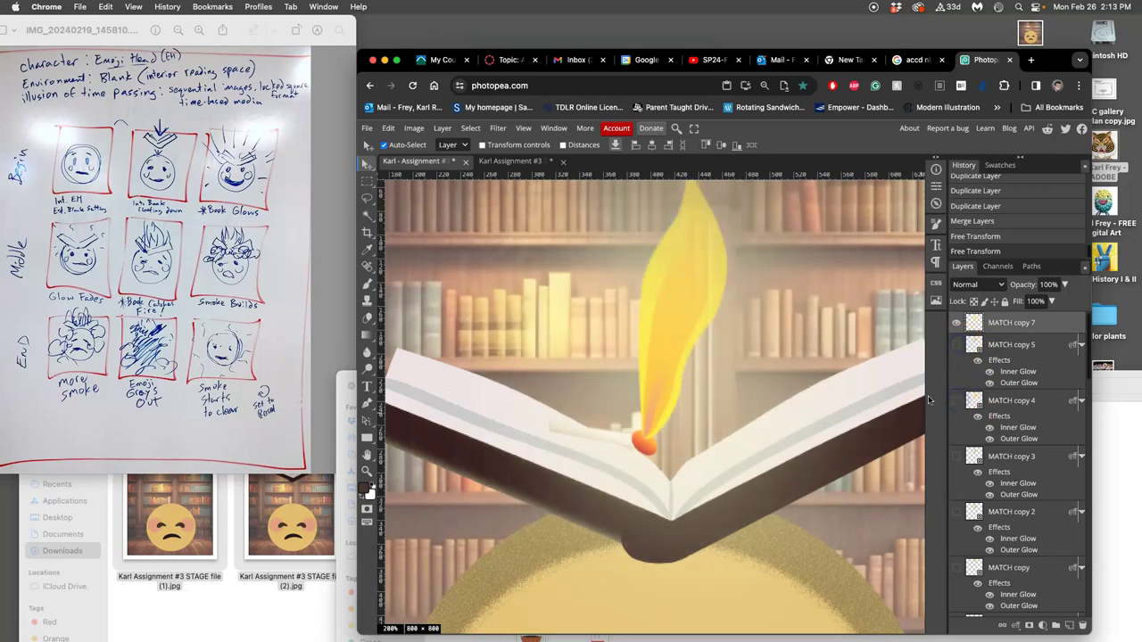
Check the book and flame at different zoom levels, then open Layer Style for MATCH copy 7.
scroll(794, 372, down, 1)
key(super+minus)
key(super+minus)
key(super+minus)
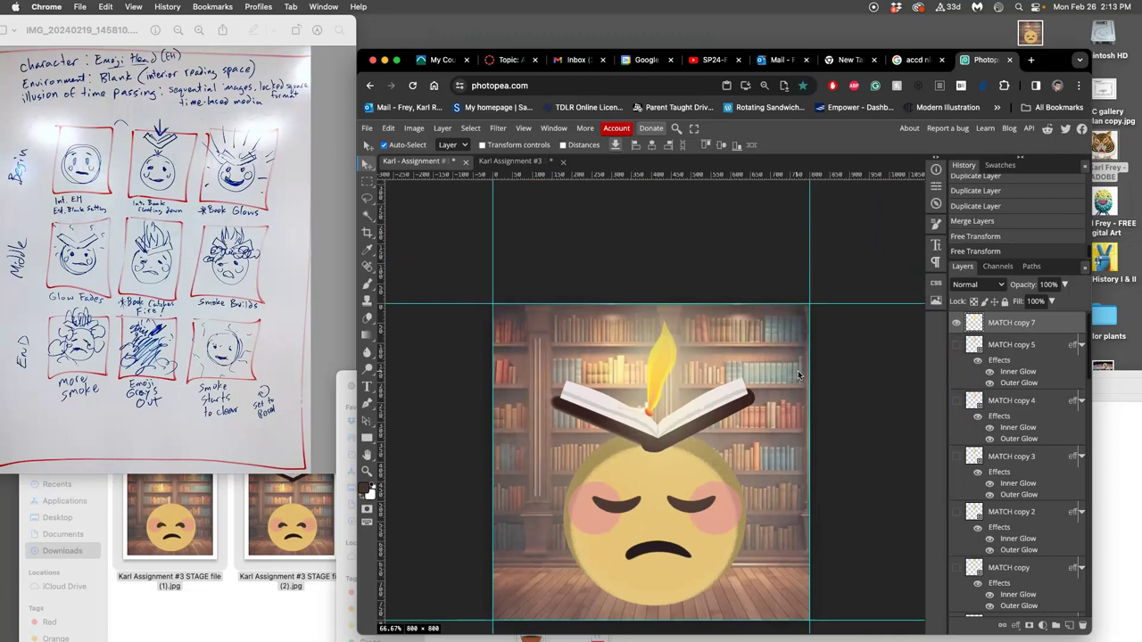
key(super+minus)
key(super+minus)
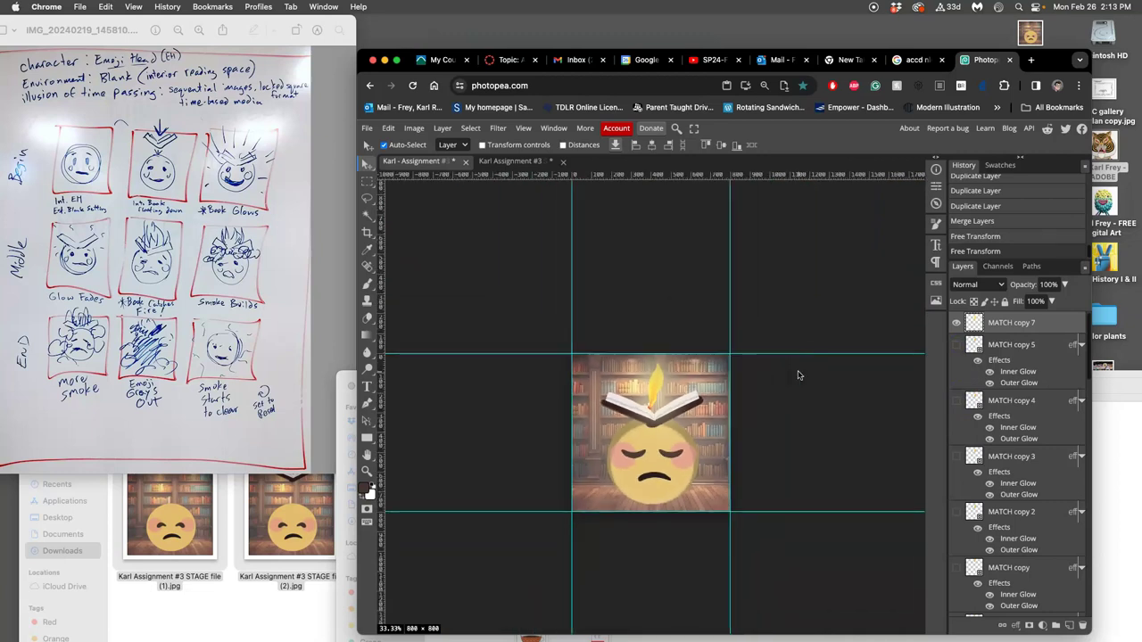
key(super+plus)
key(super+plus)
key(super+plus)
key(super+plus)
key(super+plus)
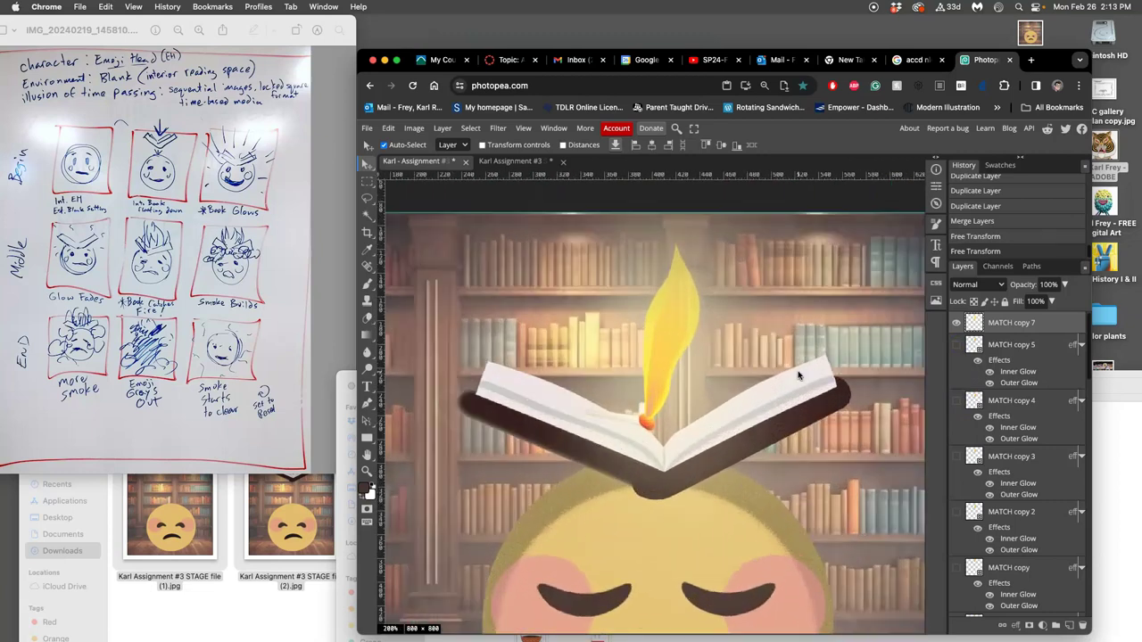
click(755, 433)
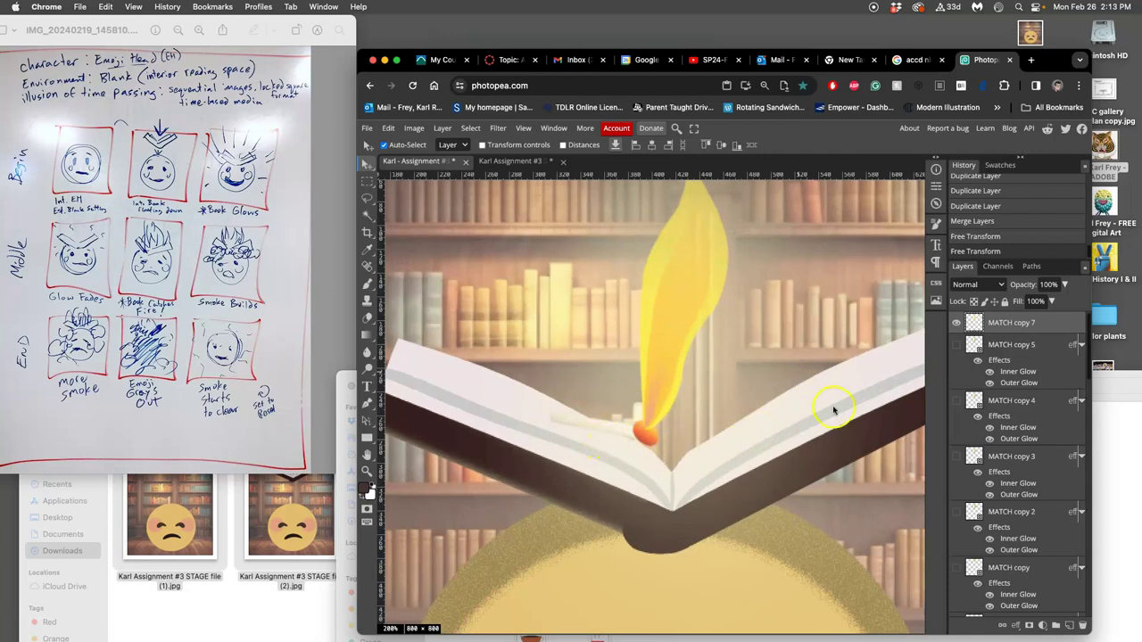
double_click(1056, 324)
Add a Multiply drop shadow to MATCH copy 7: 79% opacity, 148° angle, 15 px distance, 13 px size.
click(781, 353)
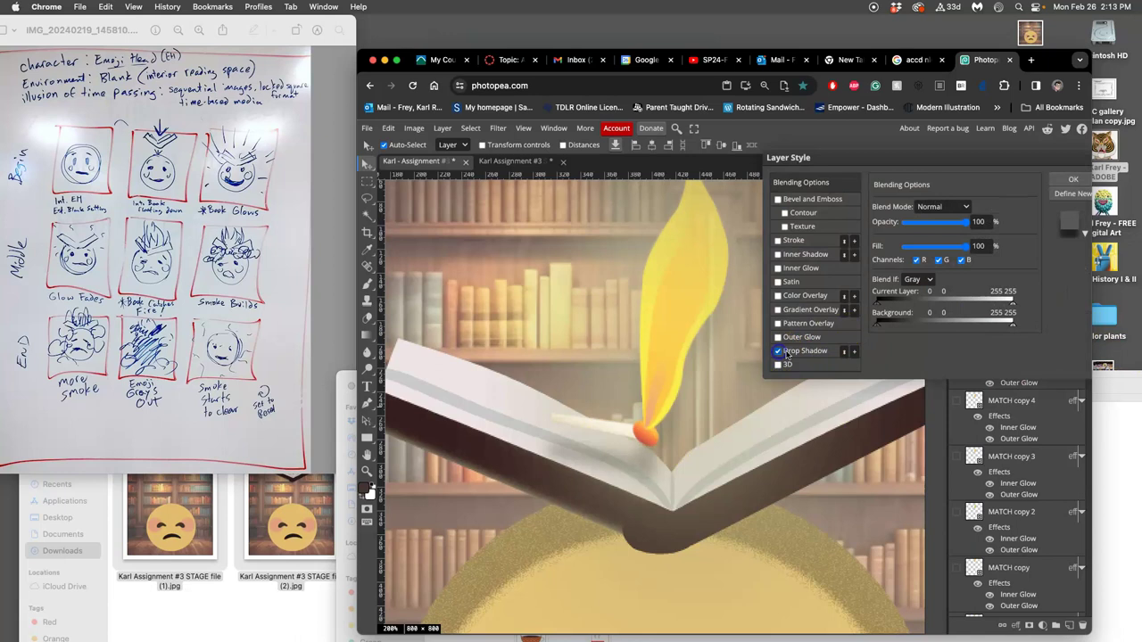
click(808, 352)
mouse_move(943, 223)
mouse_down()
mouse_move(923, 225)
mouse_move(917, 297)
mouse_move(946, 223)
mouse_move(957, 223)
mouse_up()
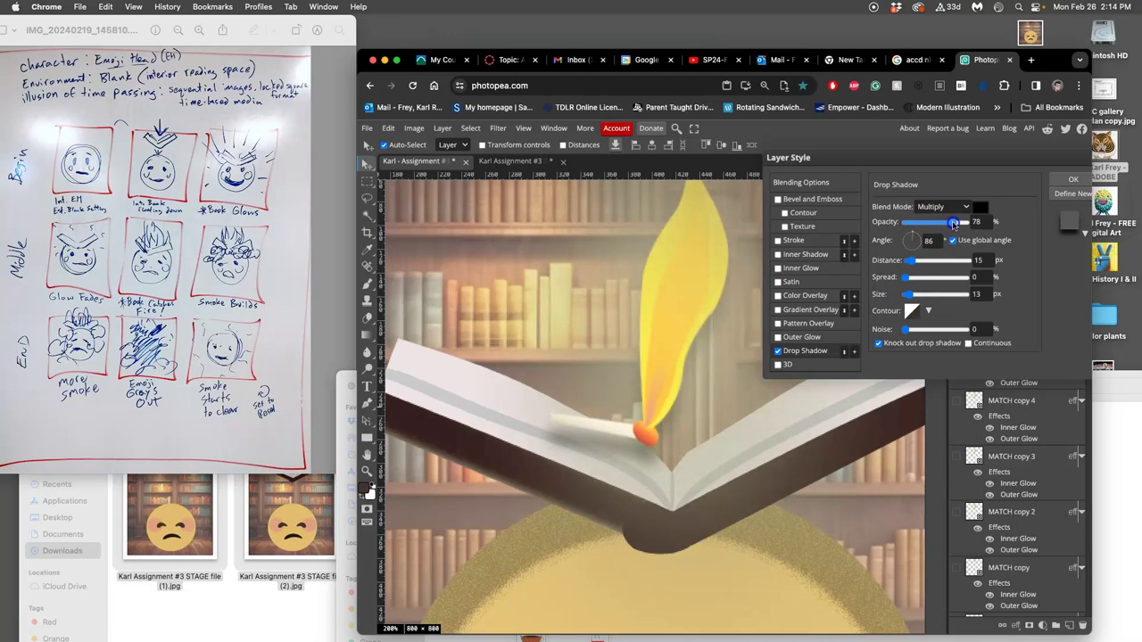
drag(955, 224, 951, 223)
mouse_move(915, 245)
mouse_down()
mouse_move(915, 235)
mouse_move(921, 243)
mouse_move(909, 243)
mouse_up()
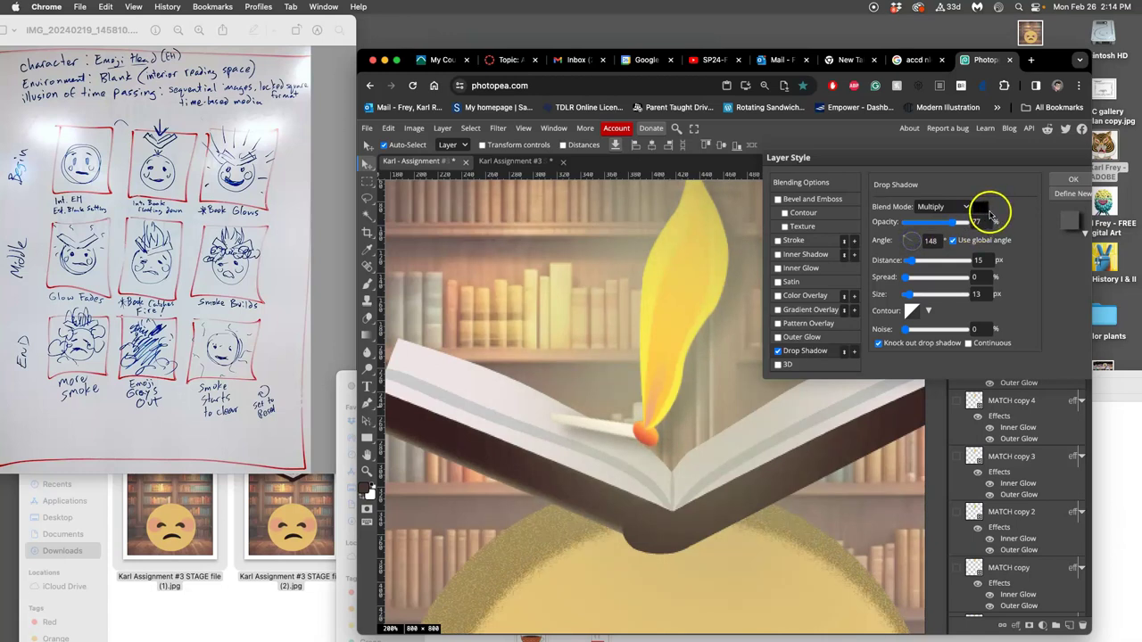
drag(954, 224, 954, 222)
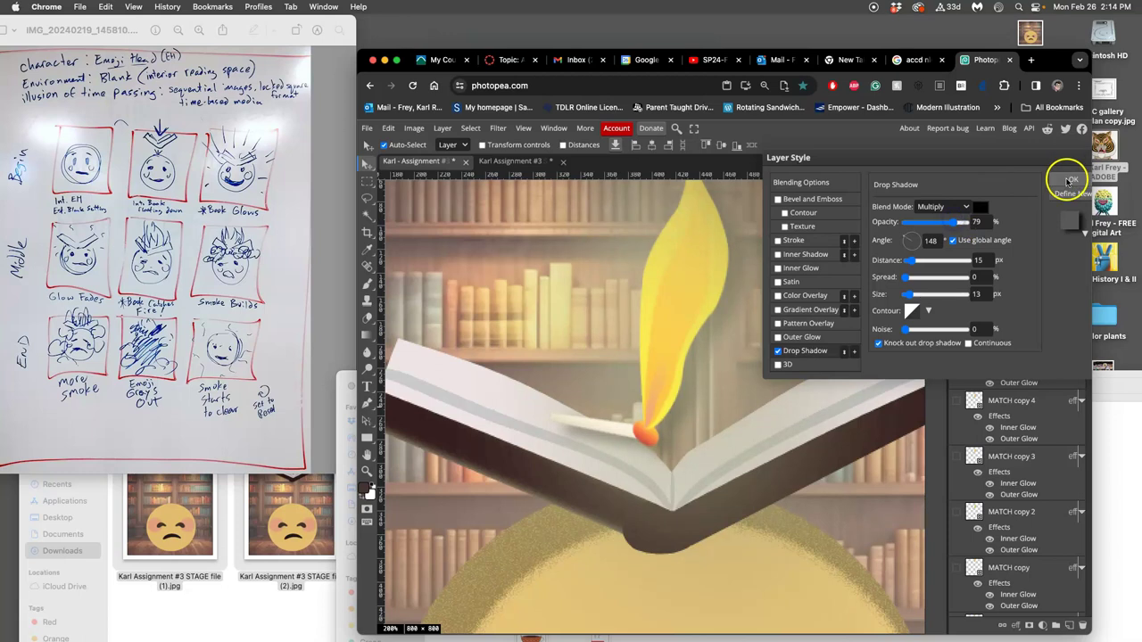
click(1073, 180)
Hide the closed Happy eyes and show the squinting Meh Eyes.
scroll(895, 303, down, 2)
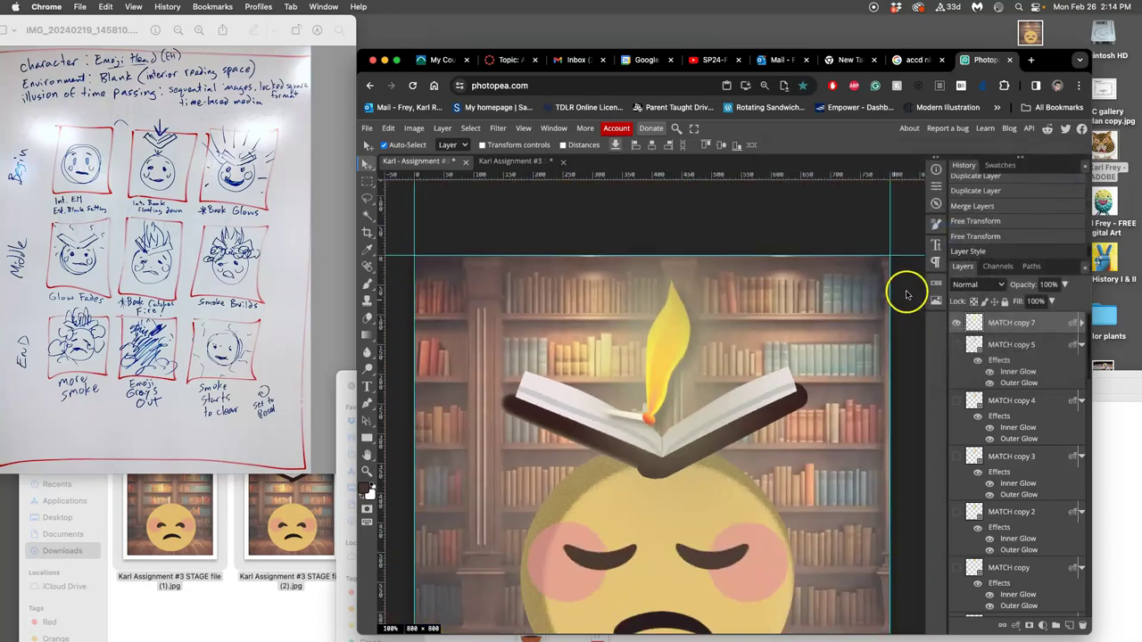
scroll(892, 299, down, 3)
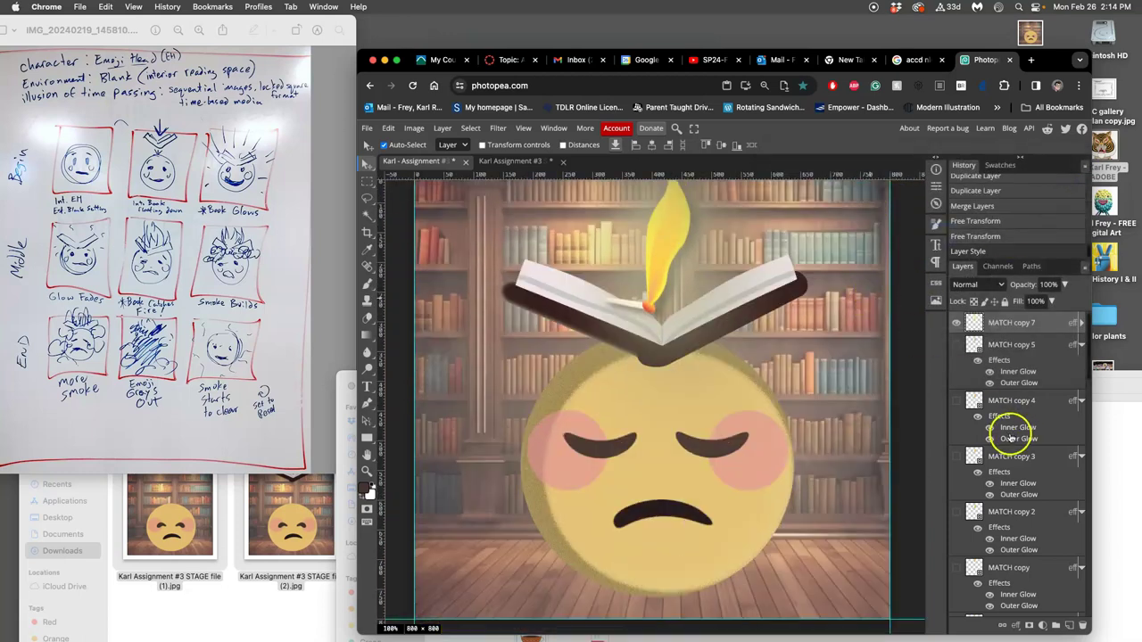
scroll(1015, 459, down, 2)
scroll(1018, 460, down, 6)
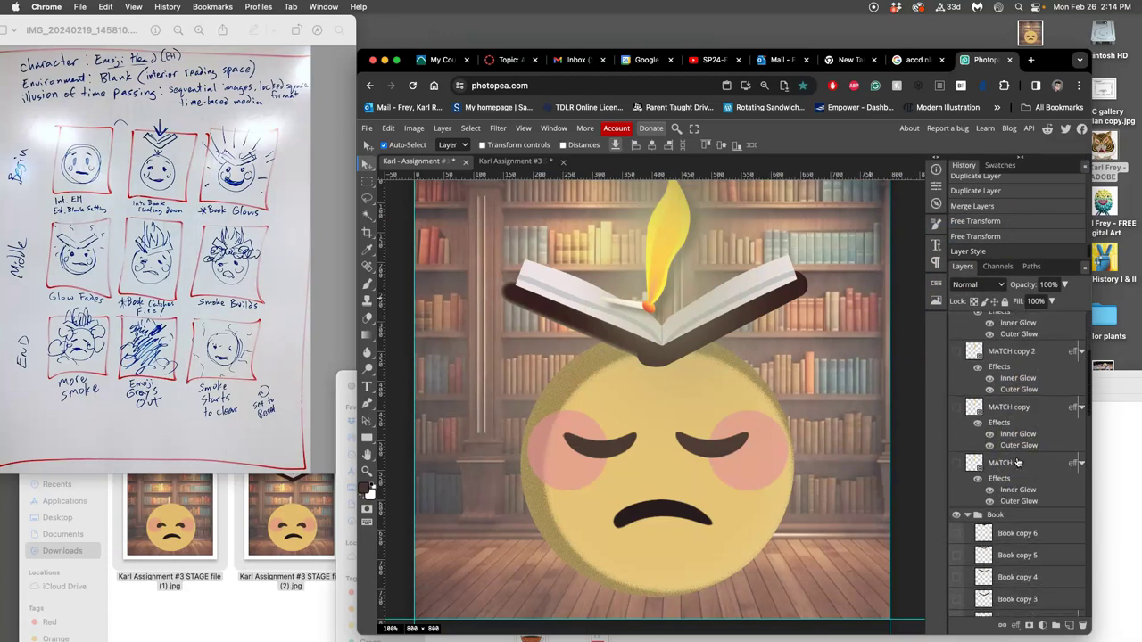
scroll(1018, 460, down, 8)
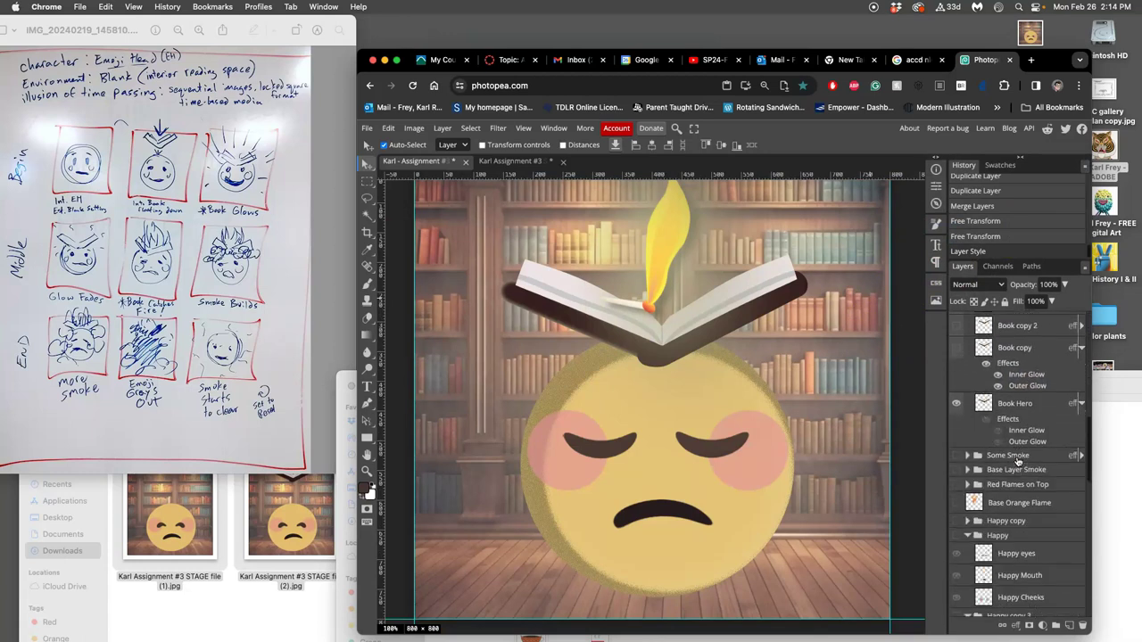
scroll(1016, 461, down, 1)
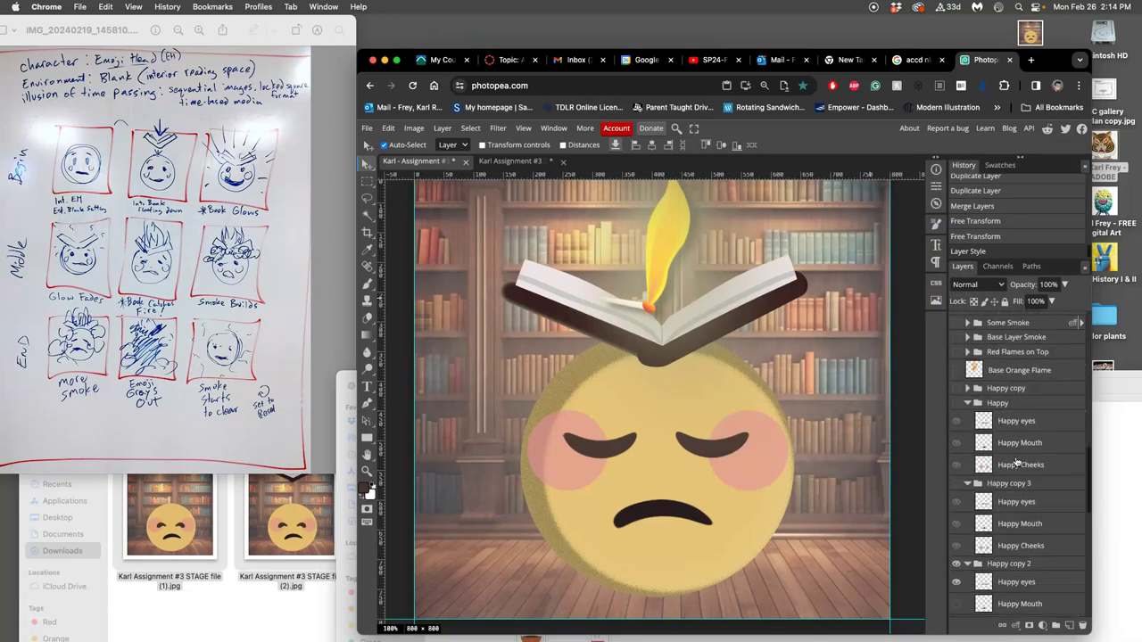
drag(1016, 461, 988, 505)
scroll(987, 502, down, 2)
click(957, 518)
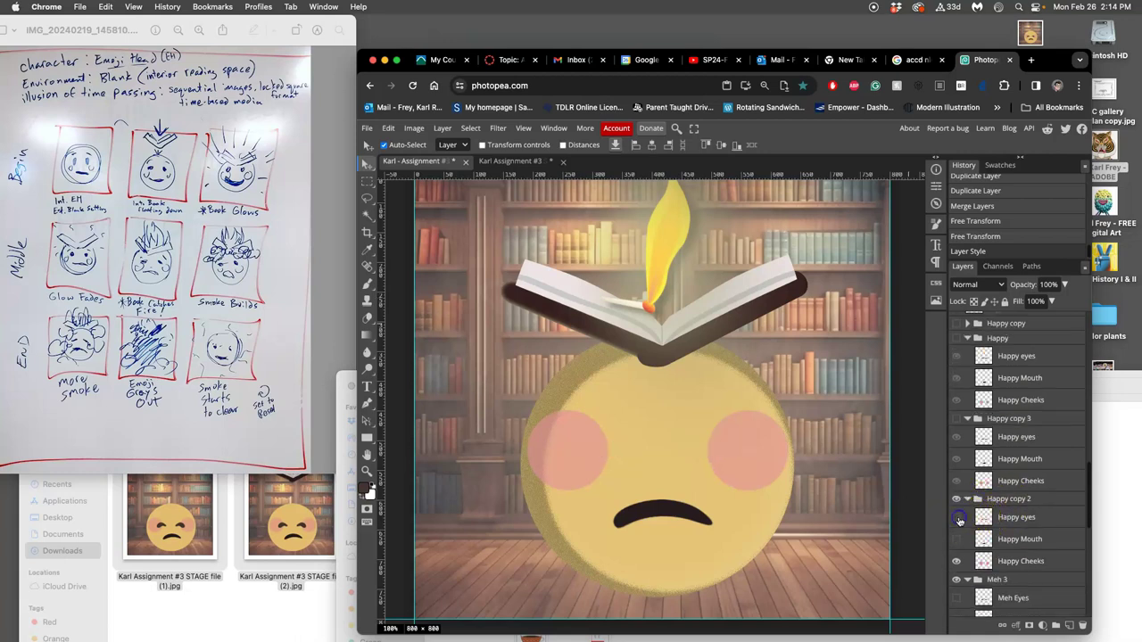
scroll(962, 529, down, 1)
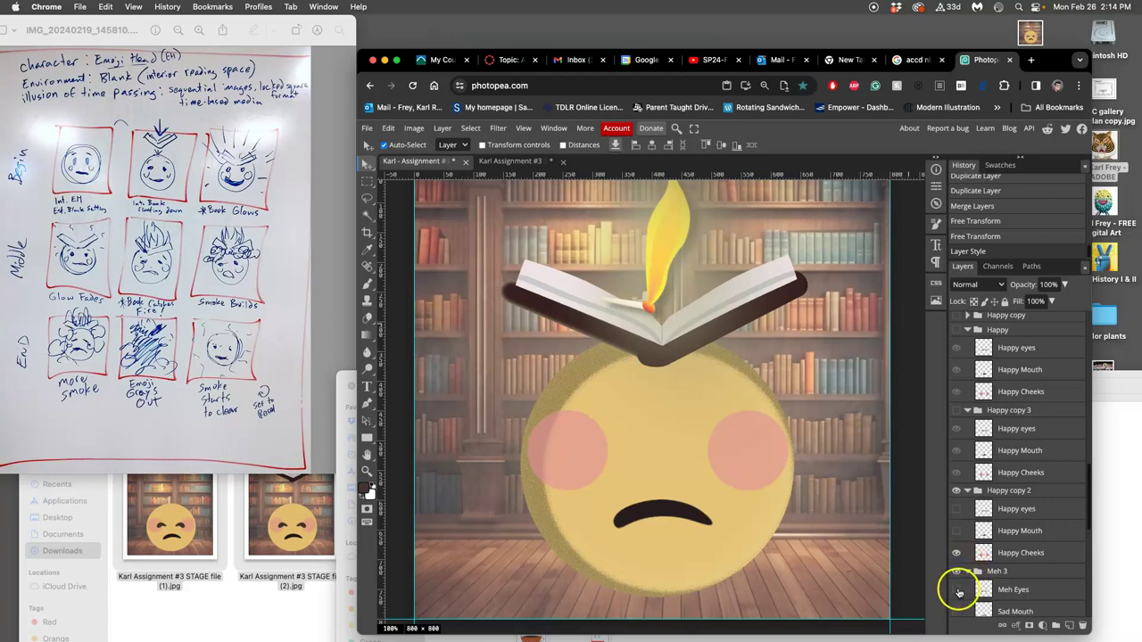
click(957, 589)
Swap the Happy Cheeks blush for the Sad Cheeks.
scroll(981, 571, down, 2)
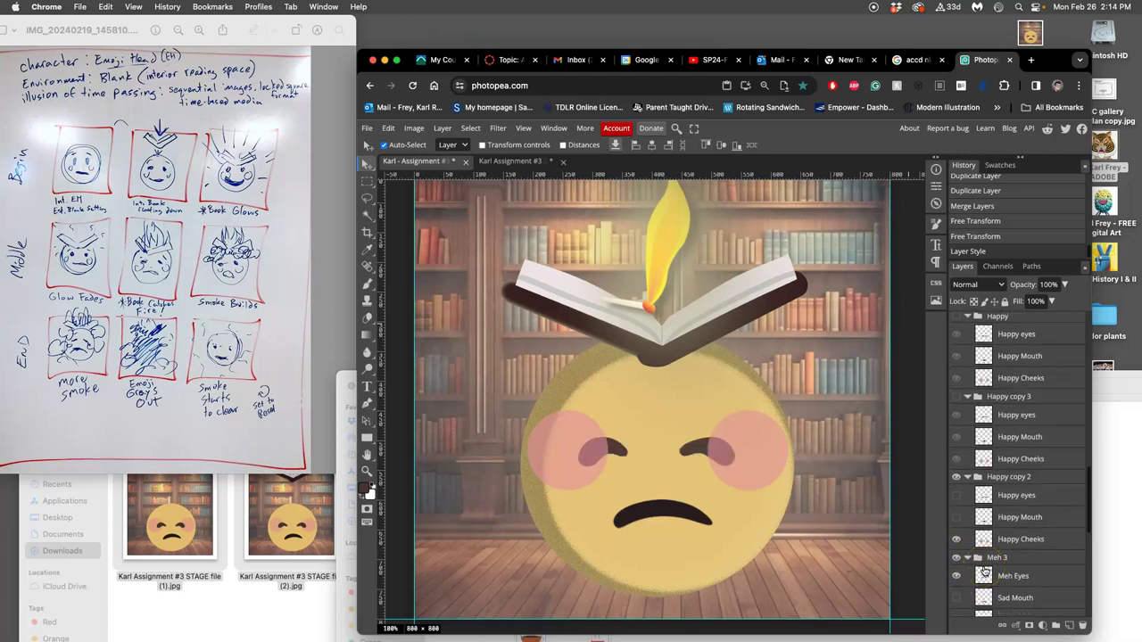
click(957, 530)
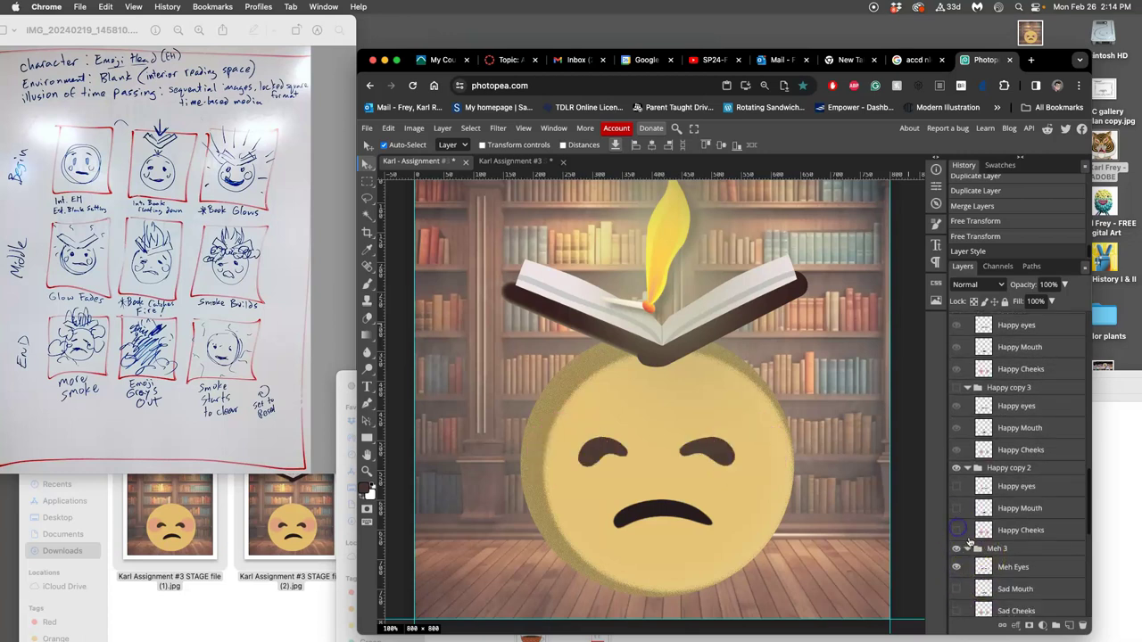
scroll(986, 553, down, 3)
click(957, 552)
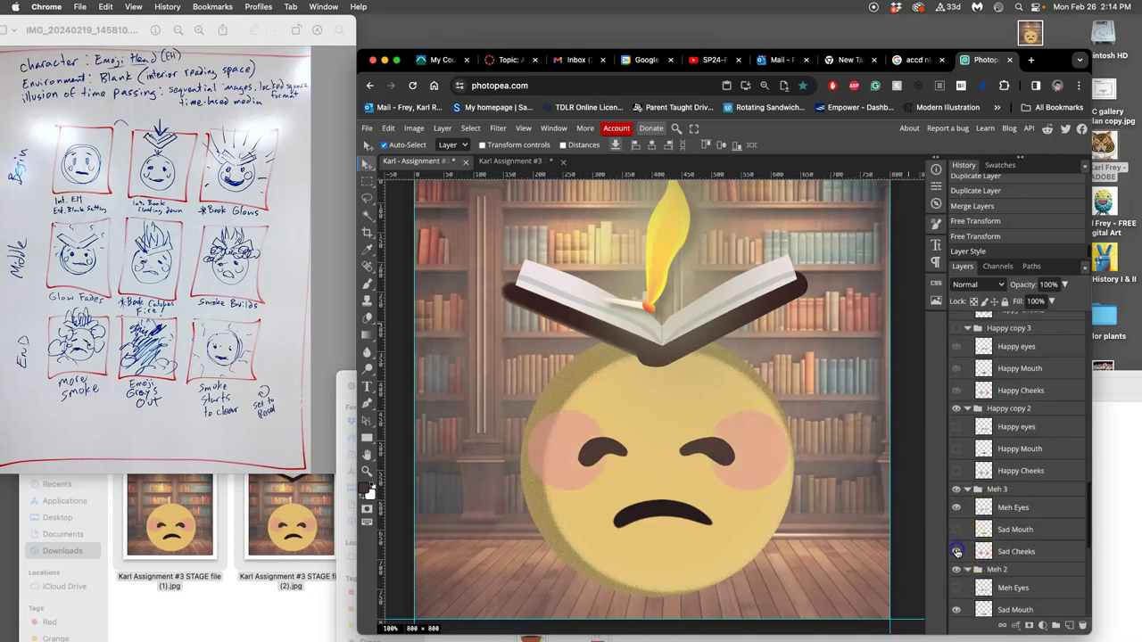
Compare with the other emoji document, then expand MATCH copy 7's effects list.
click(531, 161)
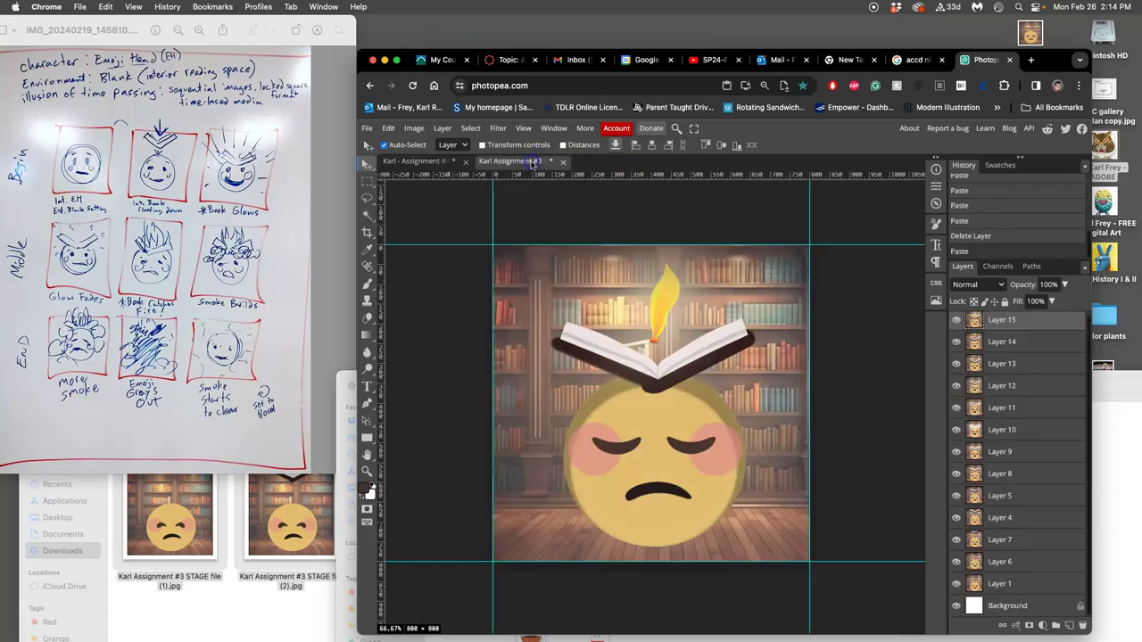
click(429, 162)
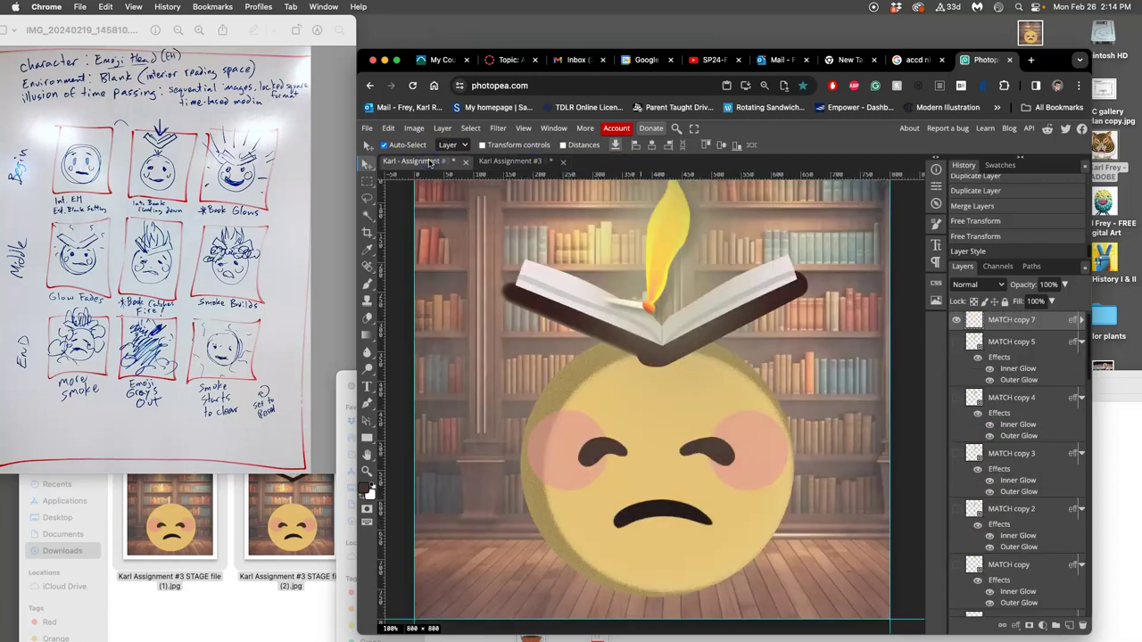
click(497, 161)
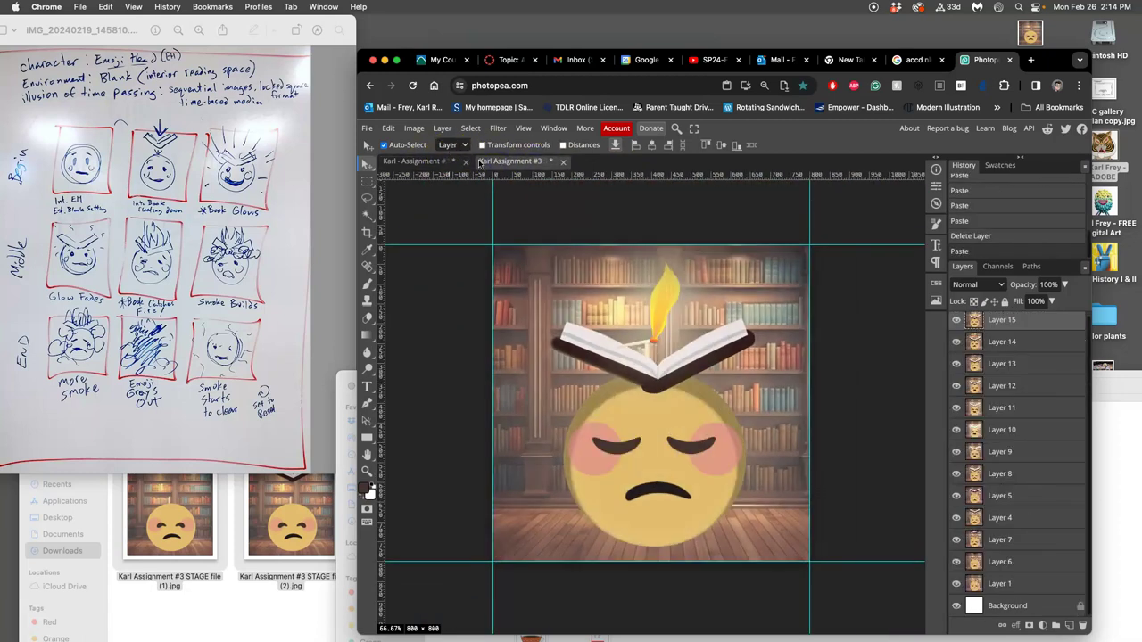
click(442, 161)
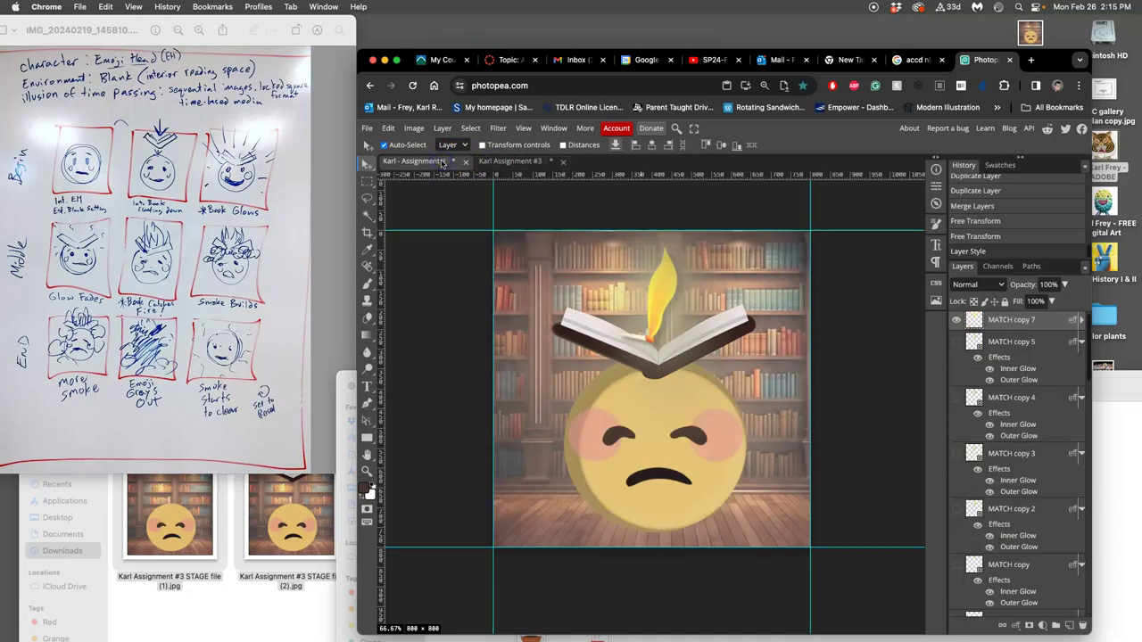
click(497, 161)
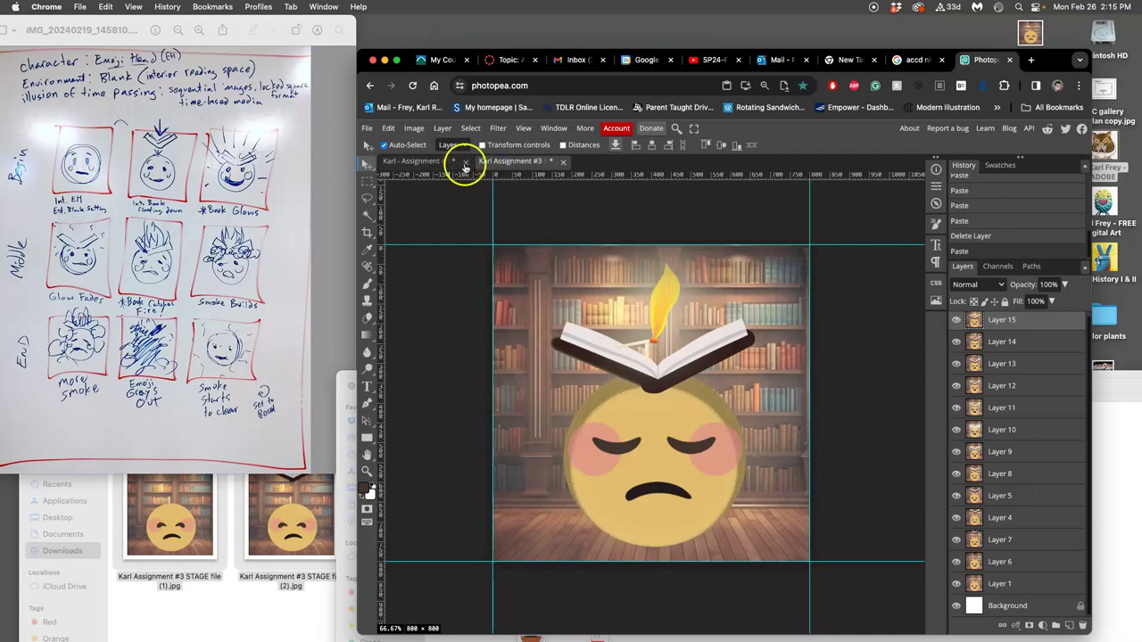
click(463, 166)
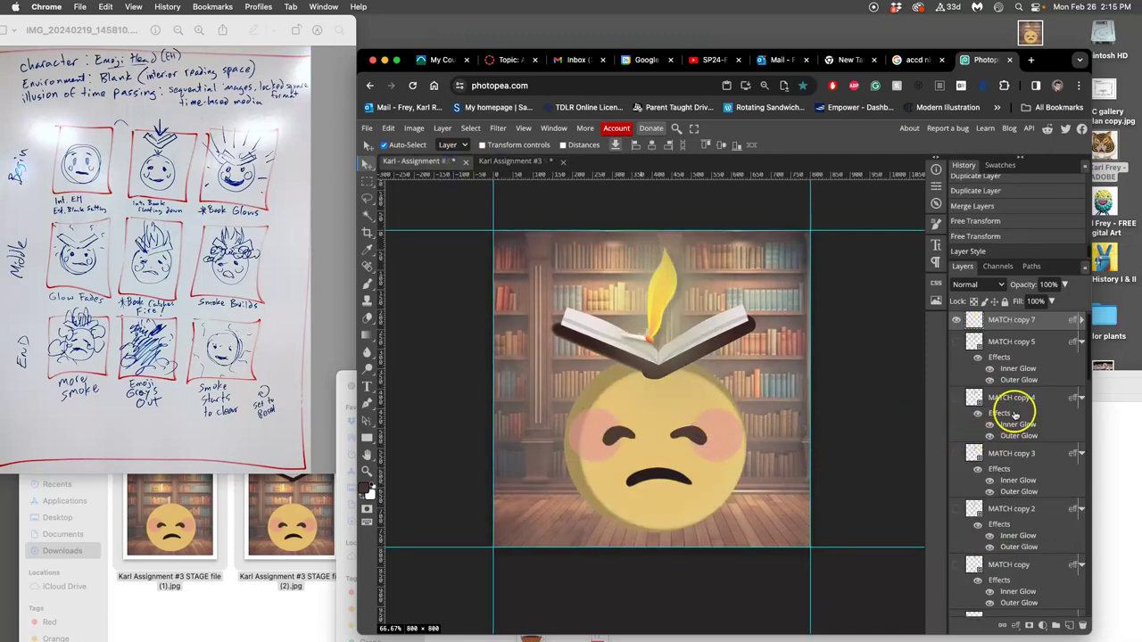
scroll(1014, 415, up, 1)
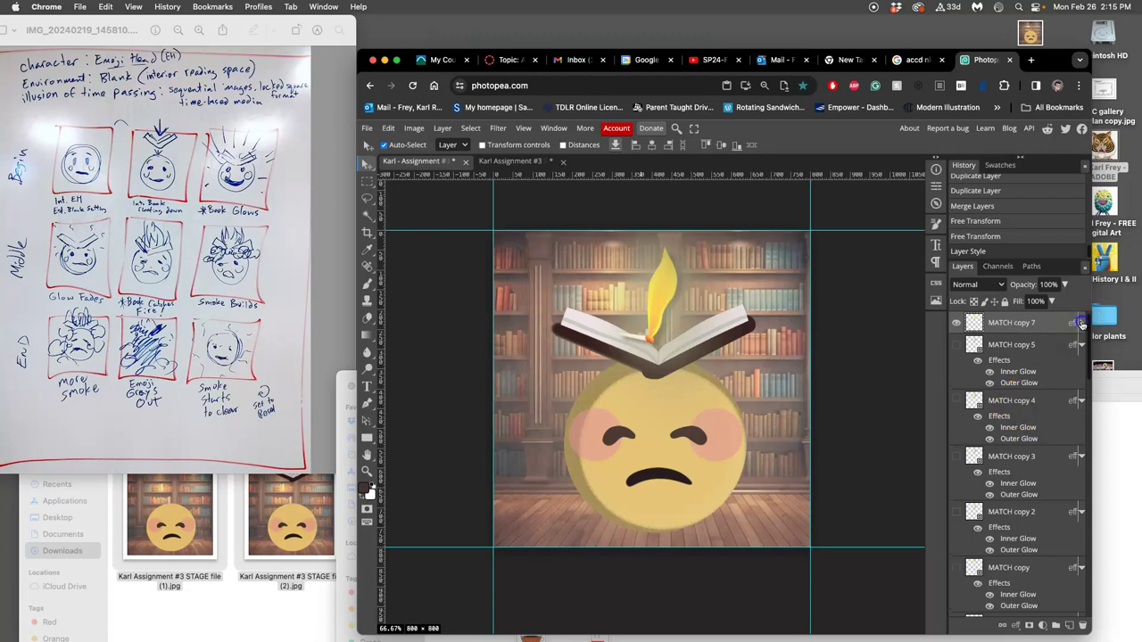
click(1081, 323)
Turn off Use global angle and set MATCH copy 7's drop shadow angle to about 92°.
double_click(1023, 349)
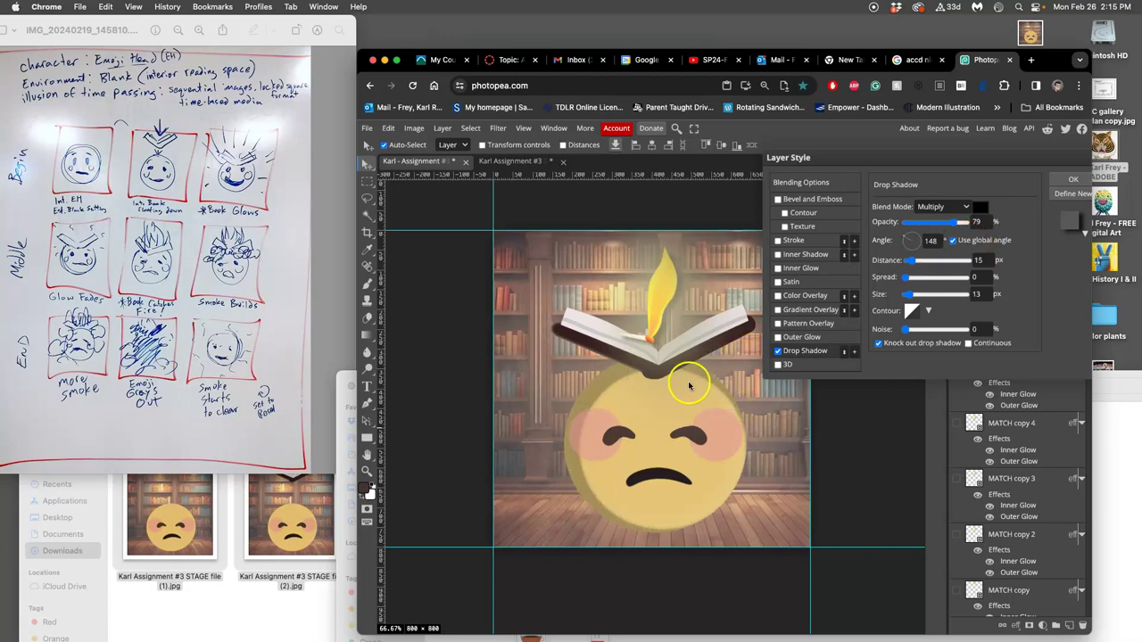
drag(906, 239, 913, 238)
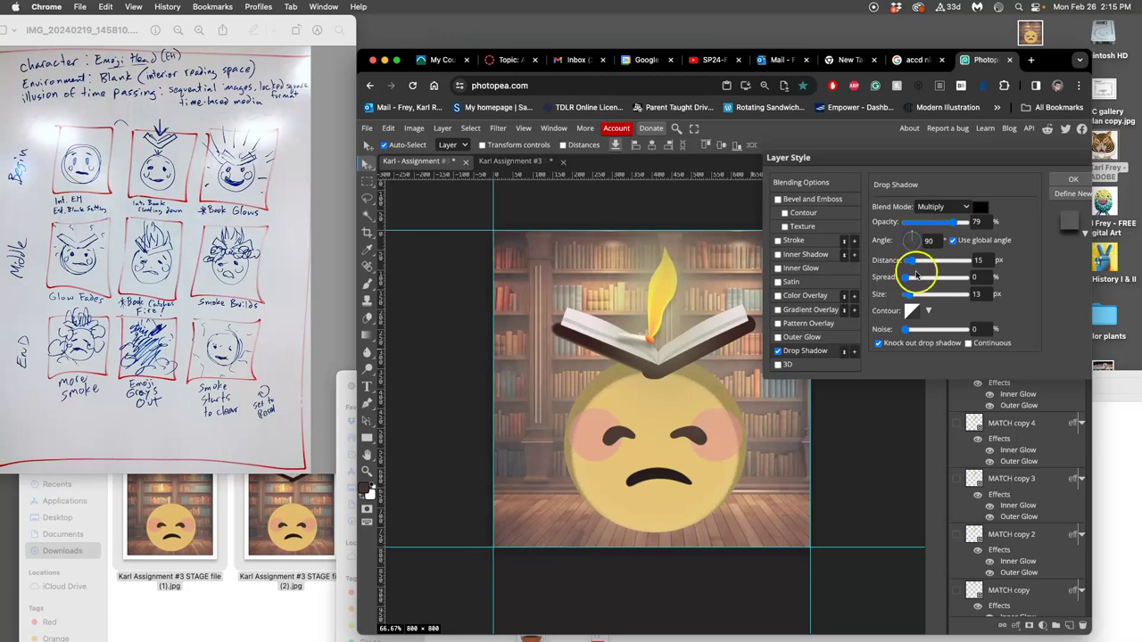
click(952, 241)
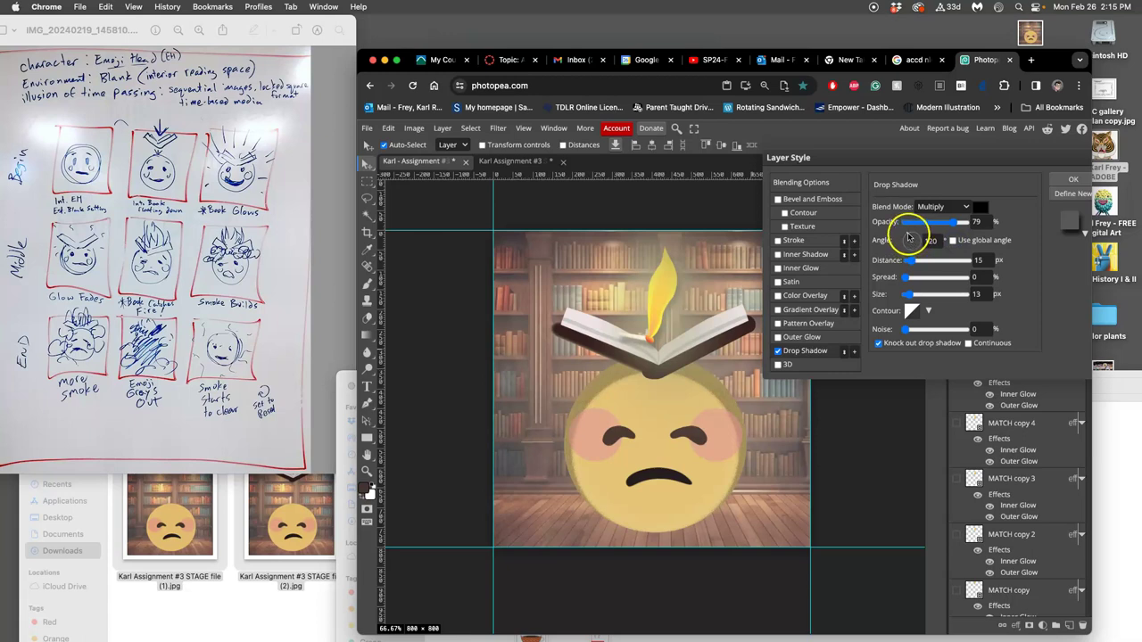
drag(905, 239, 911, 233)
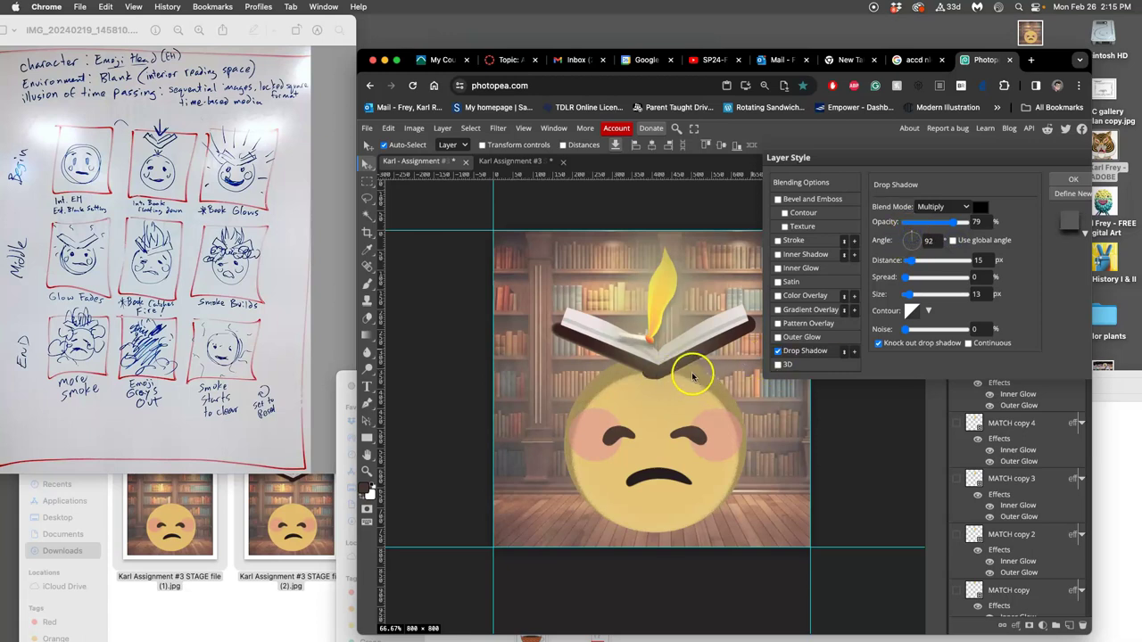
click(1062, 179)
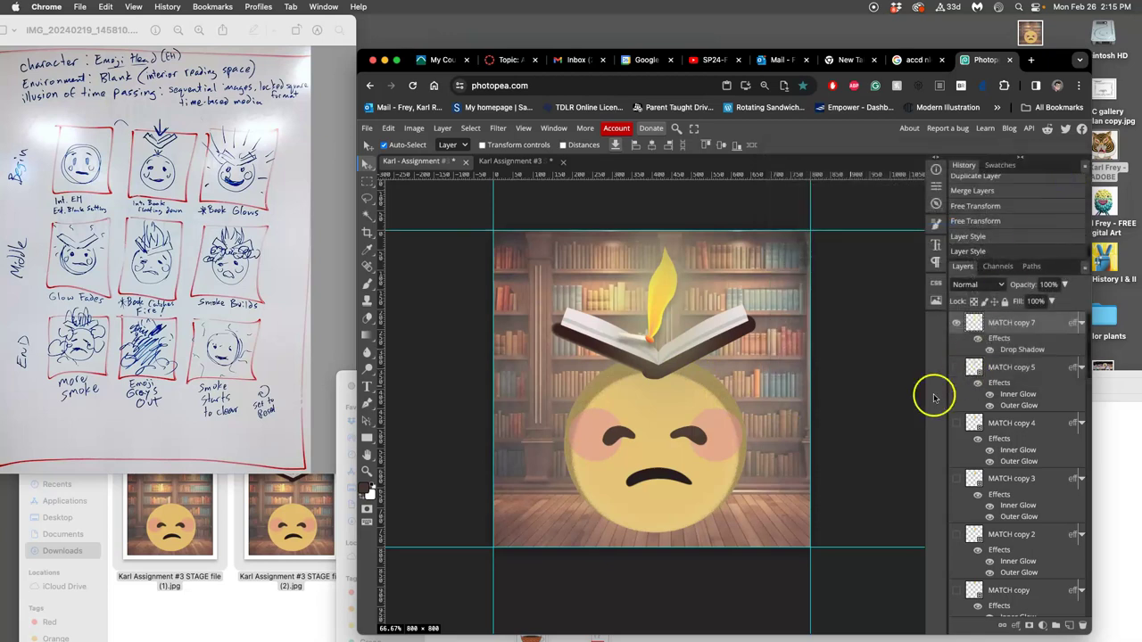
Add an Outer Glow with Overlay blend mode to MATCH copy 7.
click(522, 162)
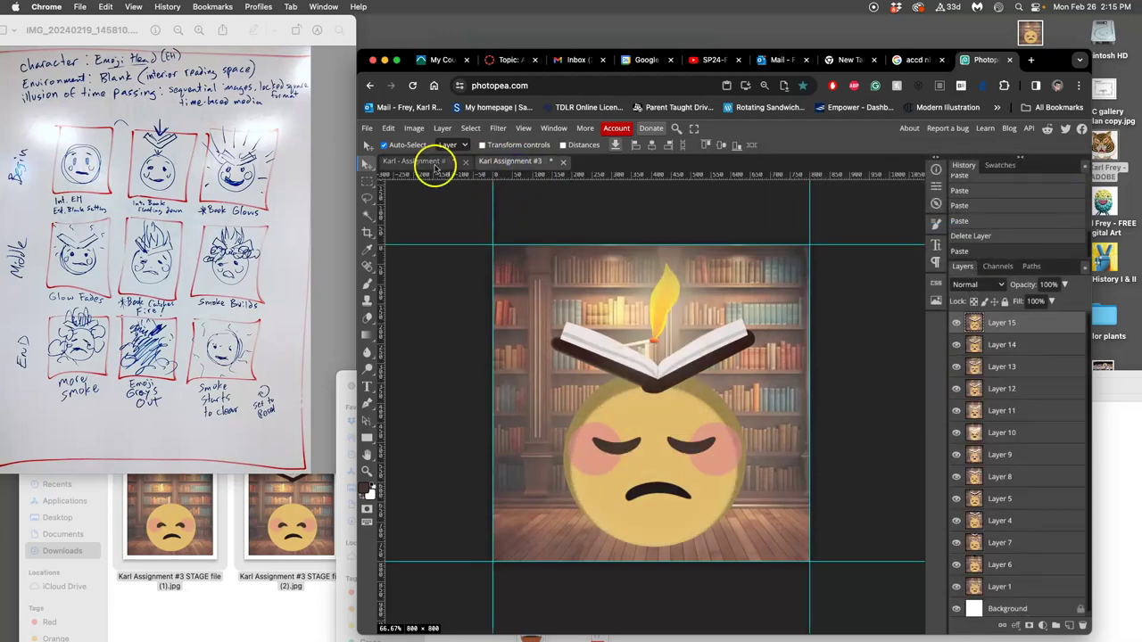
click(431, 164)
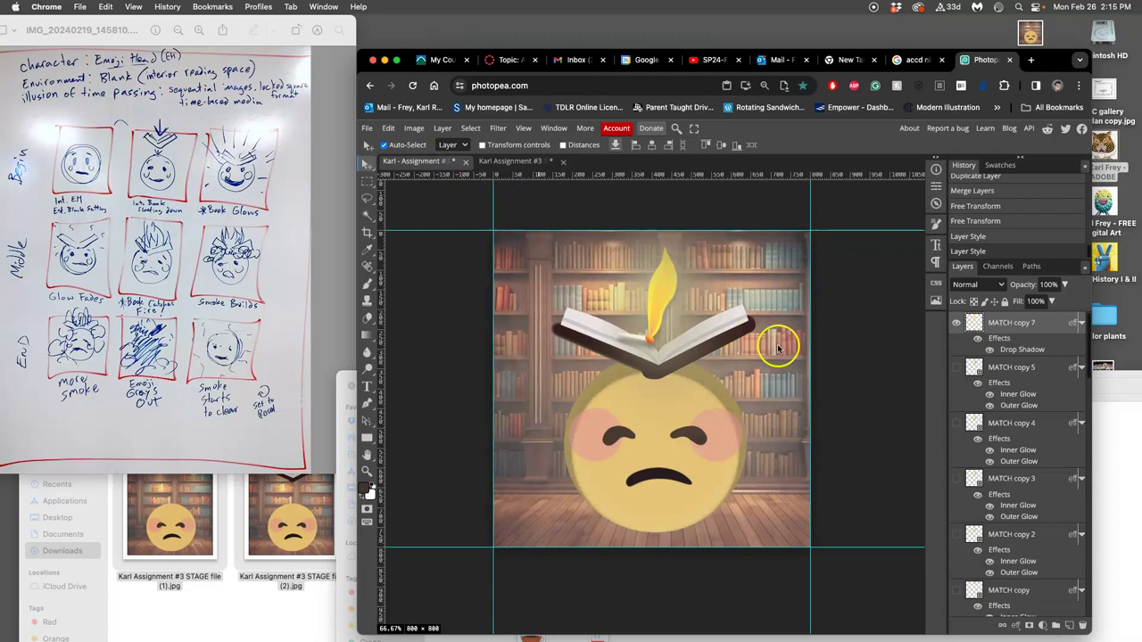
scroll(809, 366, up, 1)
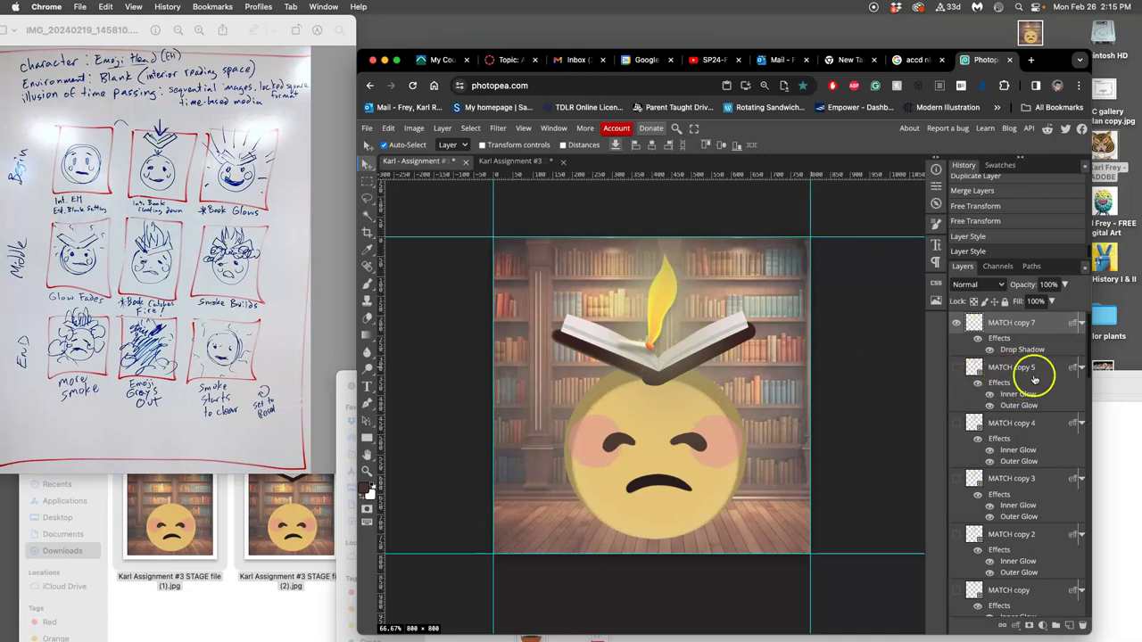
double_click(997, 339)
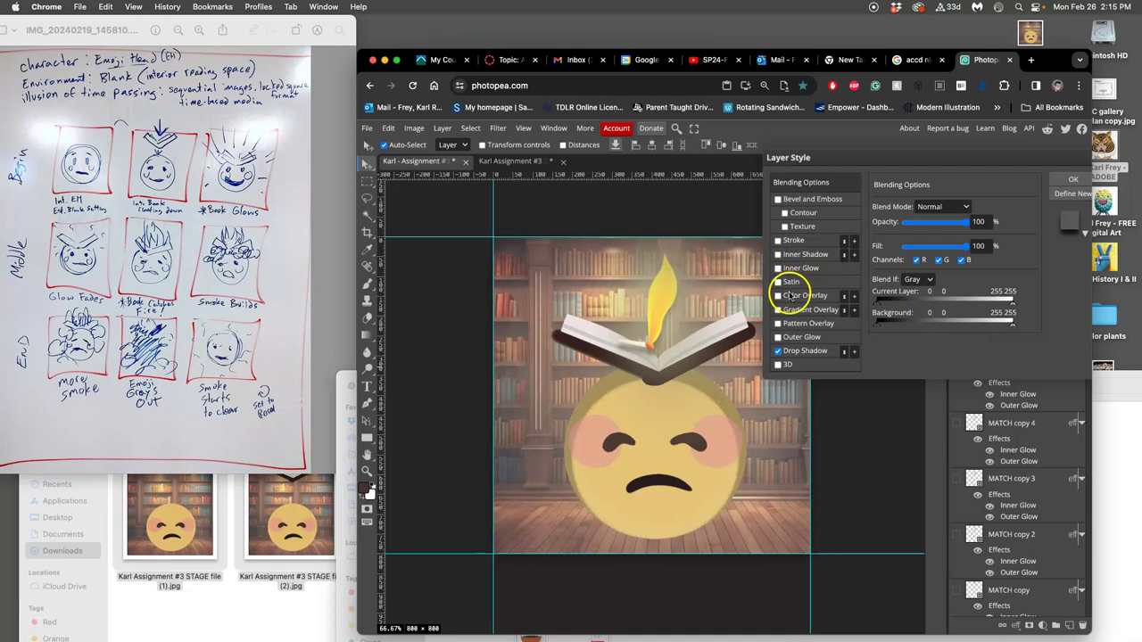
click(778, 337)
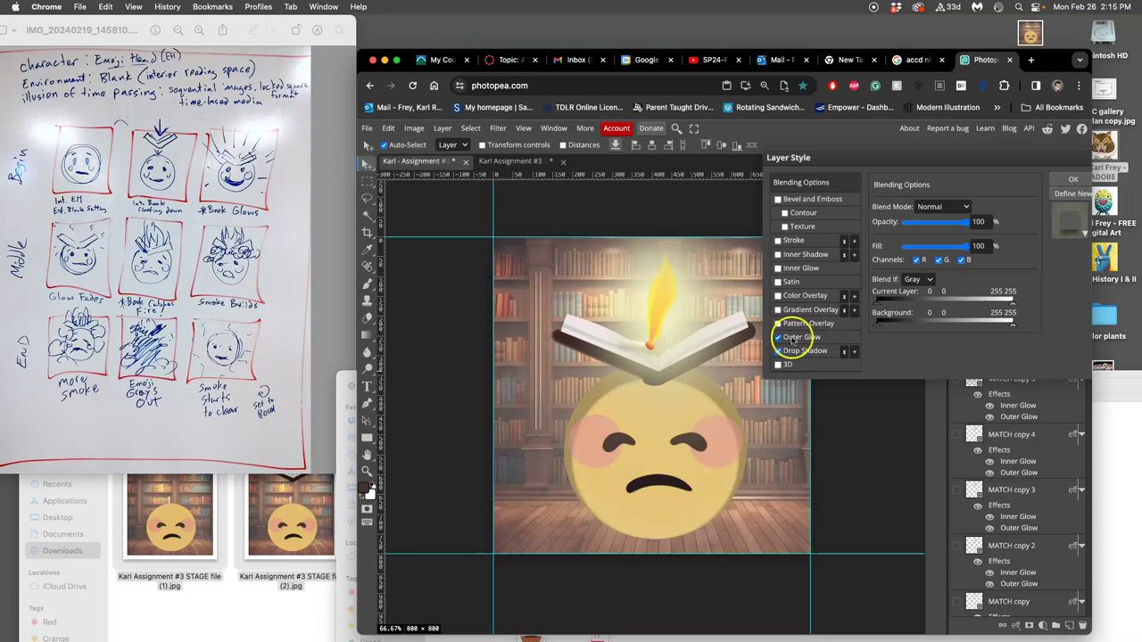
click(792, 339)
click(933, 206)
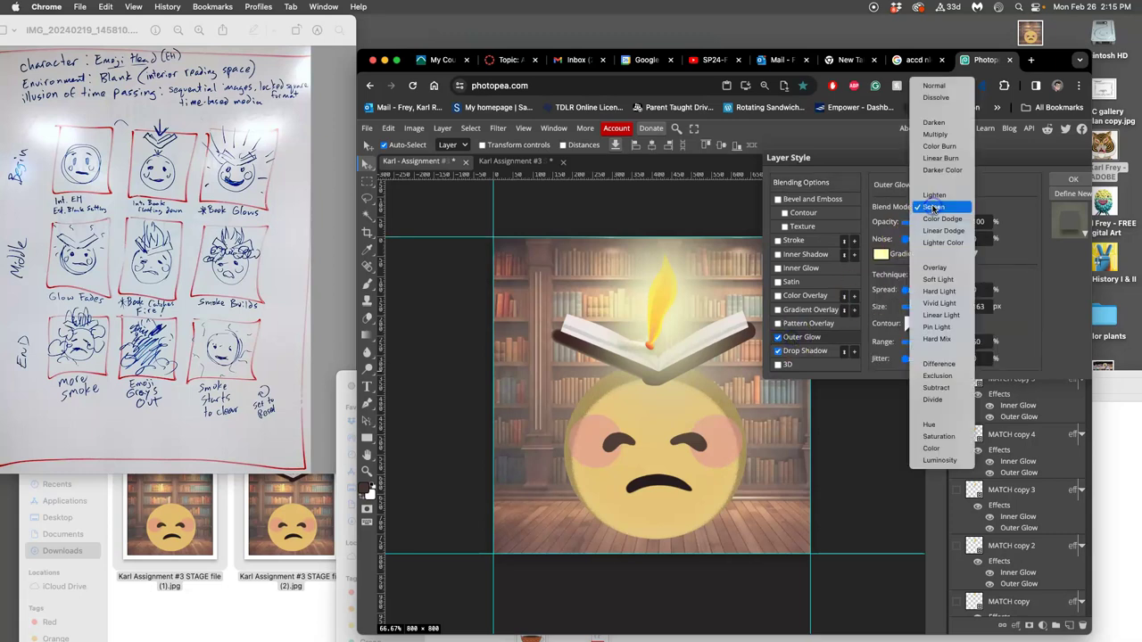
click(933, 268)
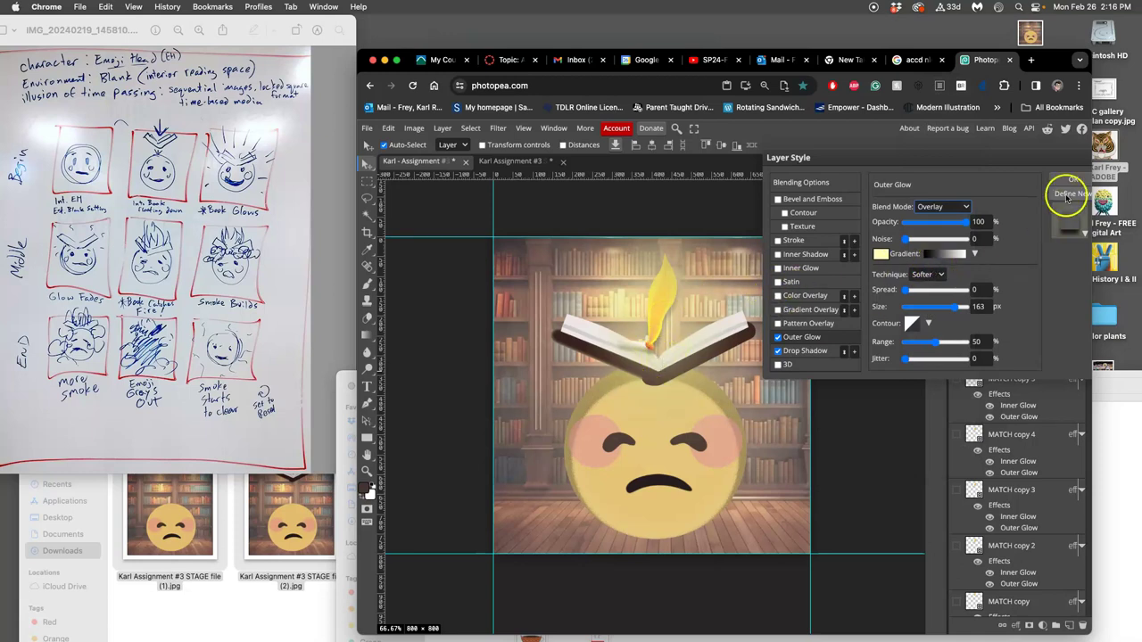
Set the glow colour to a muted orange and lower its opacity to about 61%.
click(880, 256)
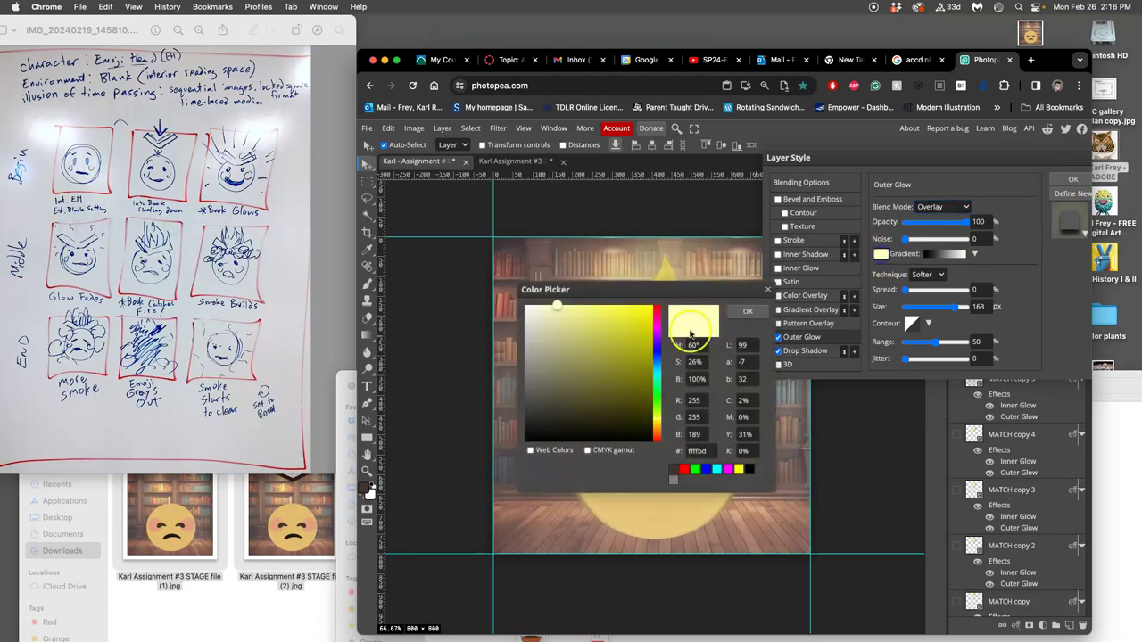
click(658, 430)
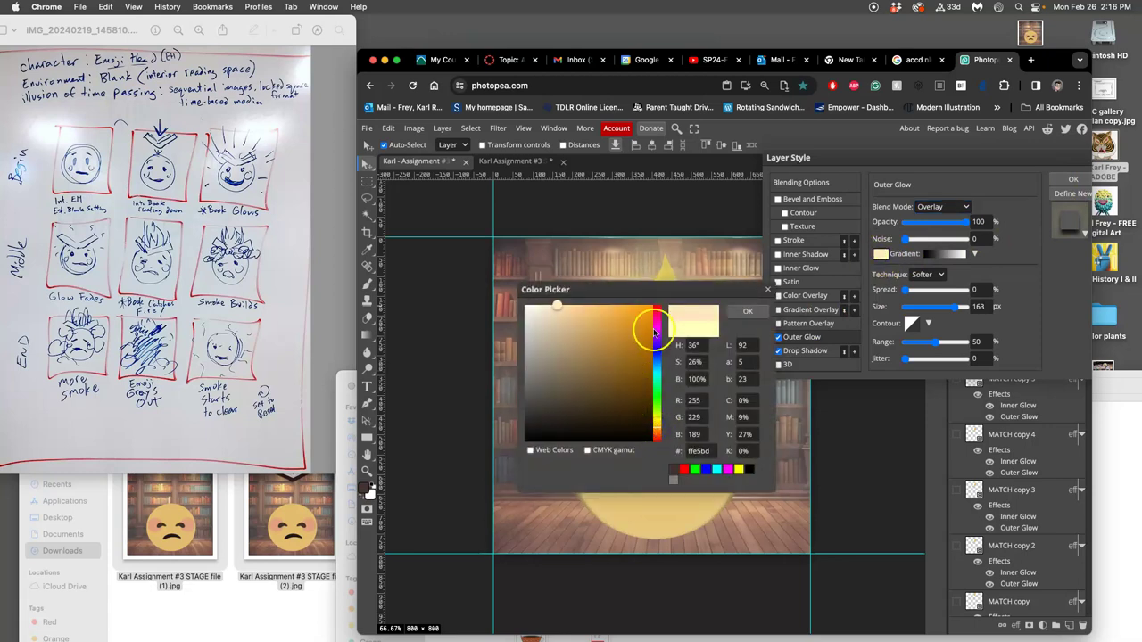
click(748, 311)
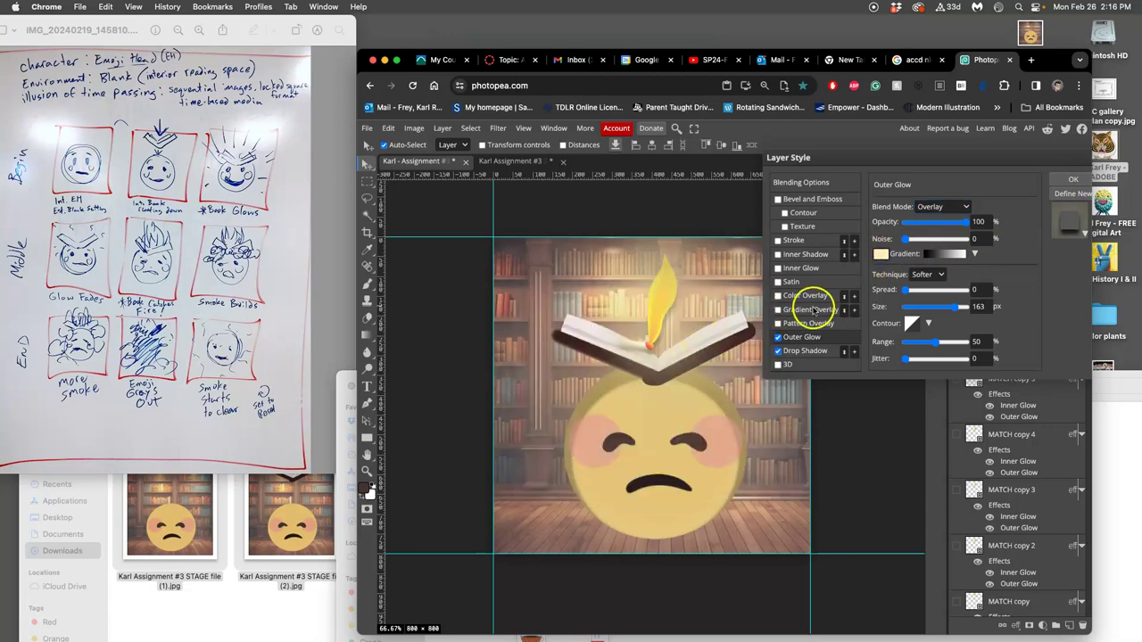
click(881, 254)
click(619, 316)
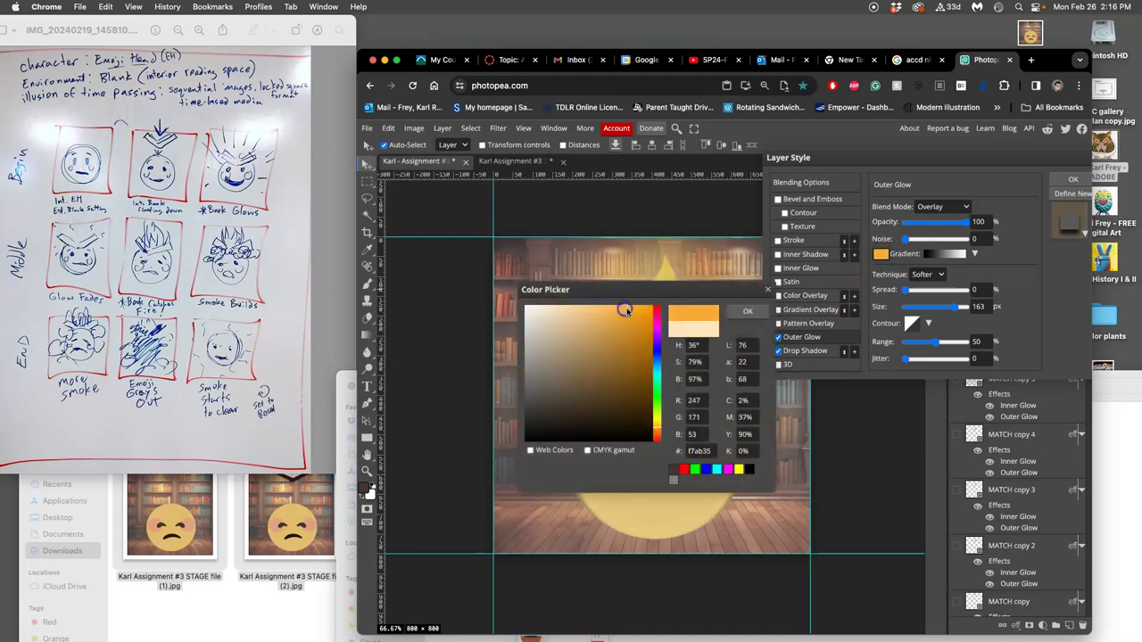
click(748, 311)
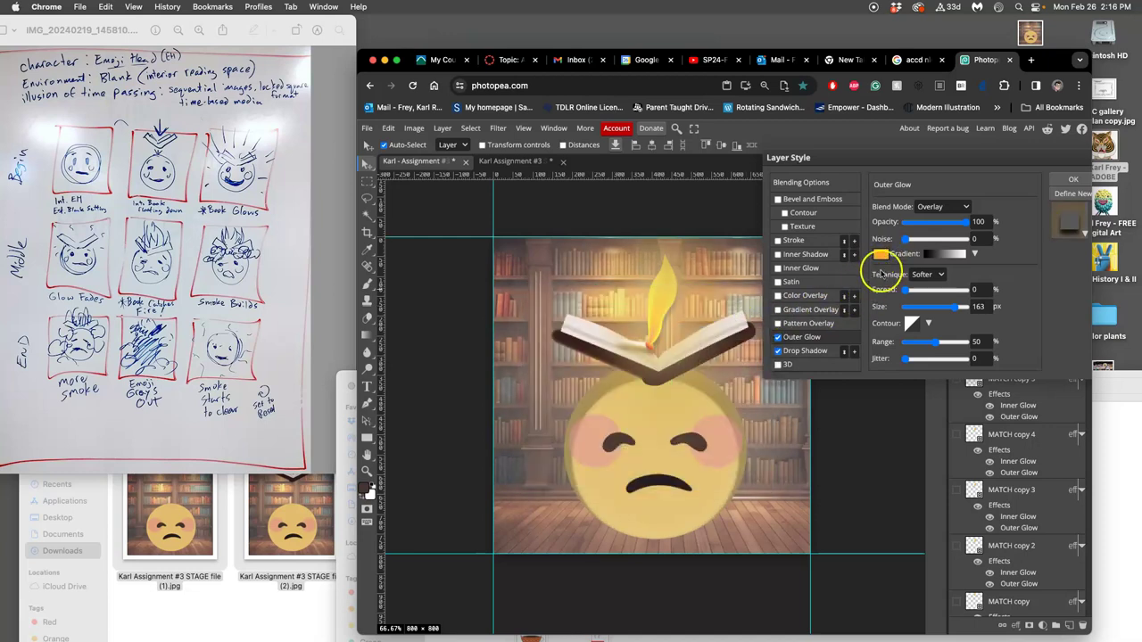
click(881, 254)
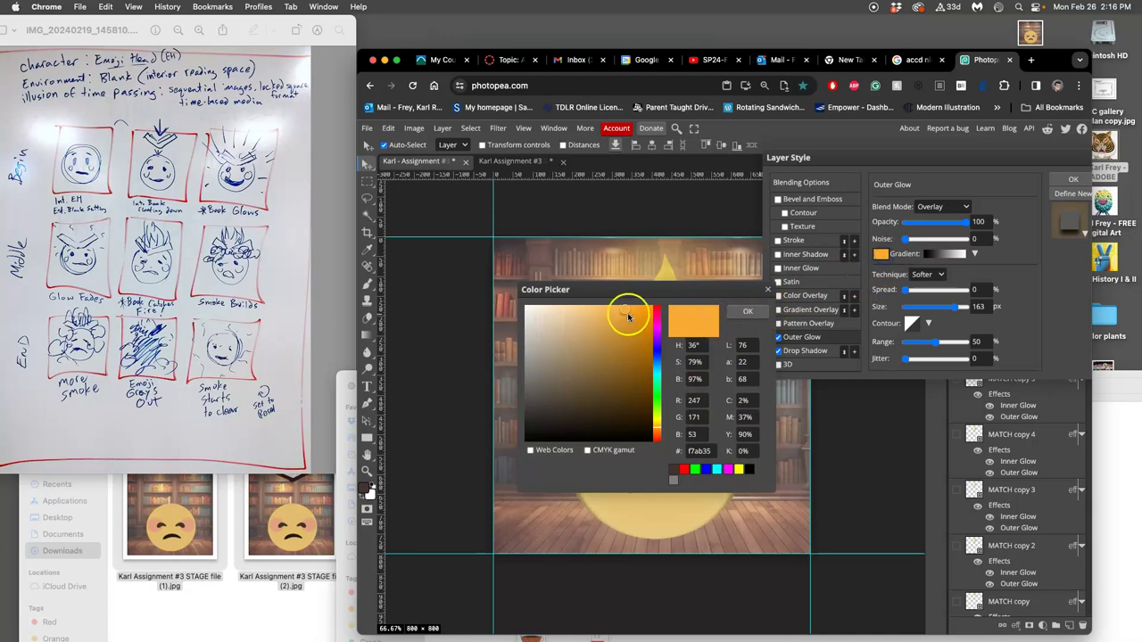
drag(625, 312, 596, 318)
click(763, 314)
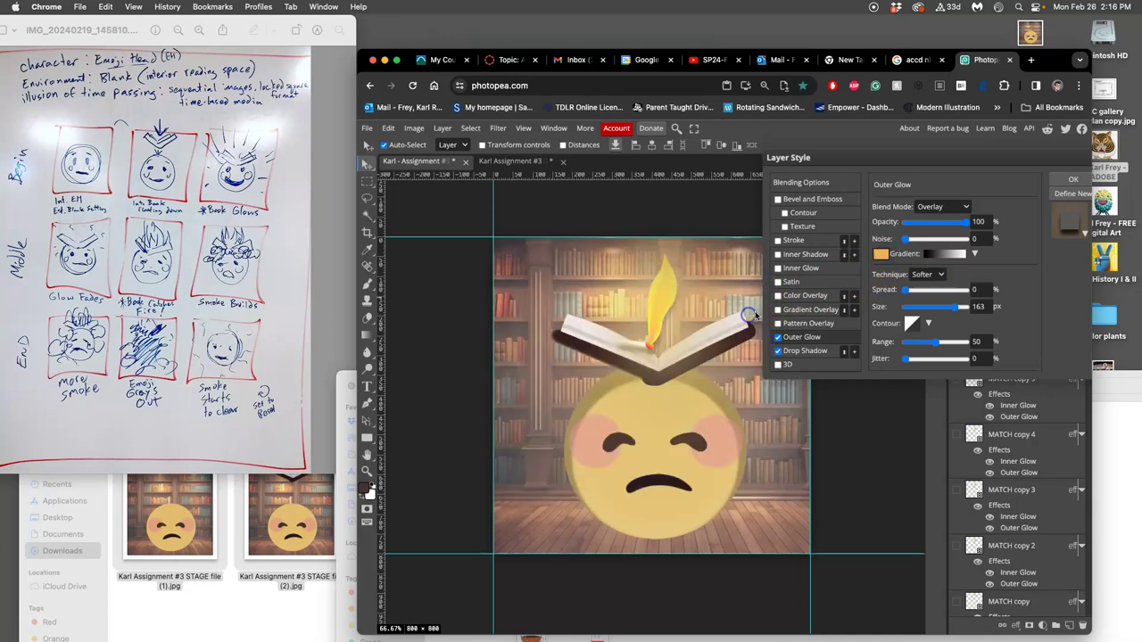
drag(951, 228, 955, 225)
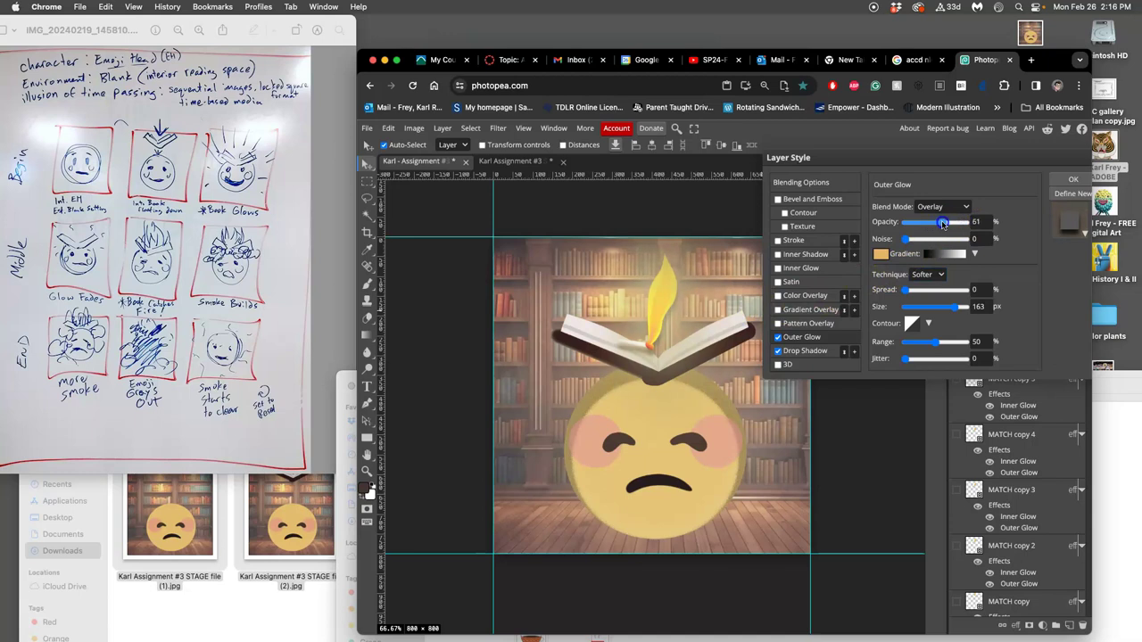
click(1073, 179)
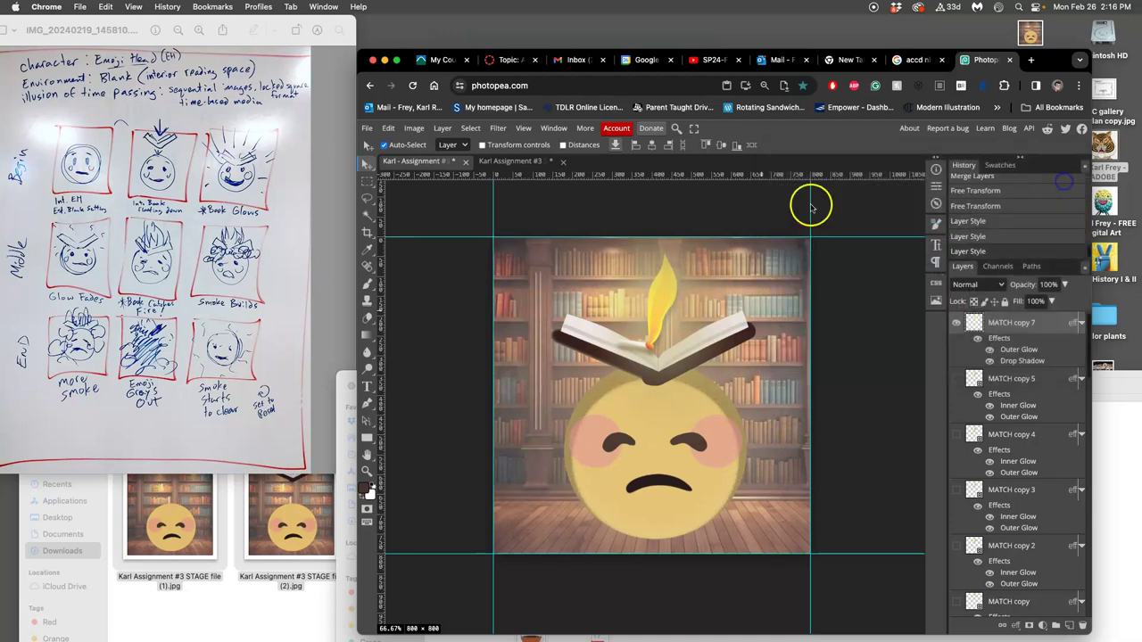
Compare the squinting-emoji document with the Karl Assignment #3 frames.
click(535, 162)
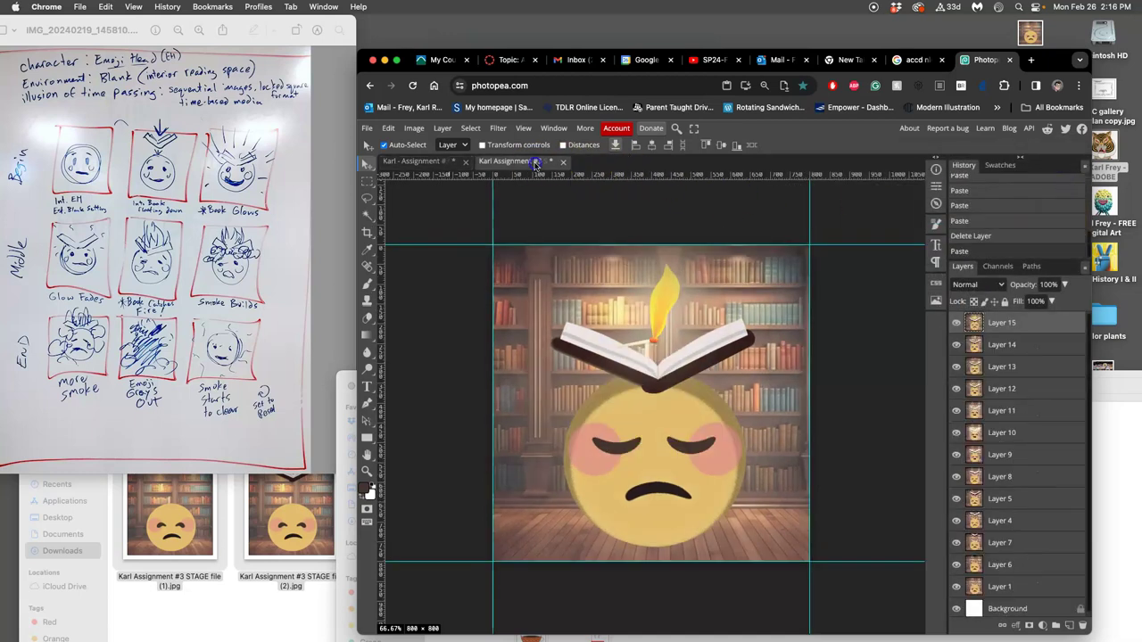
click(415, 162)
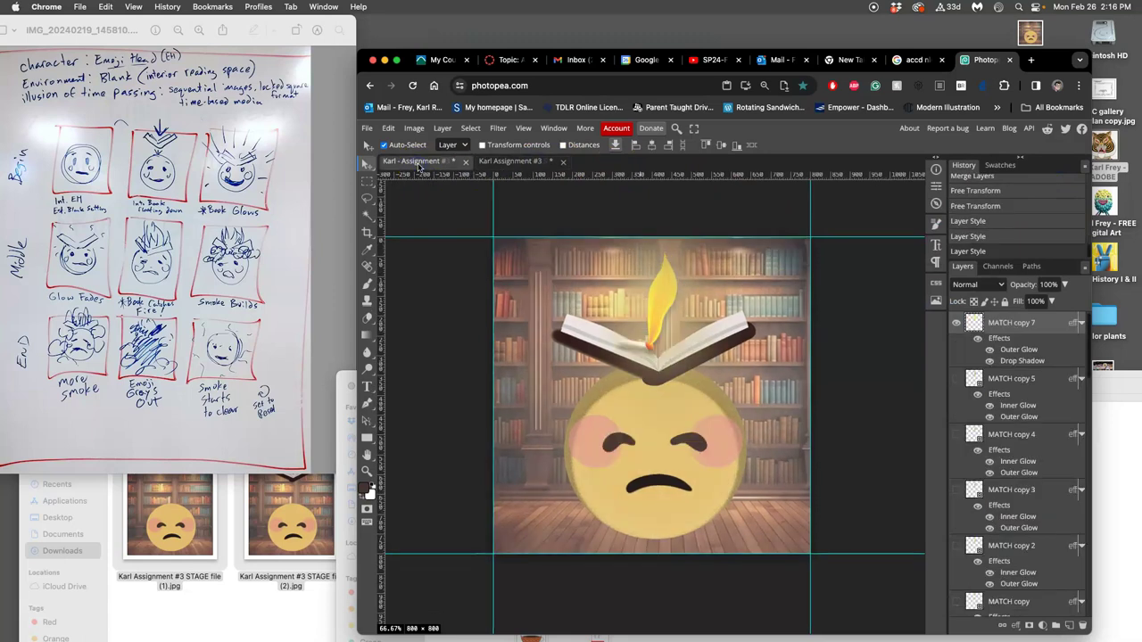
click(498, 161)
click(437, 162)
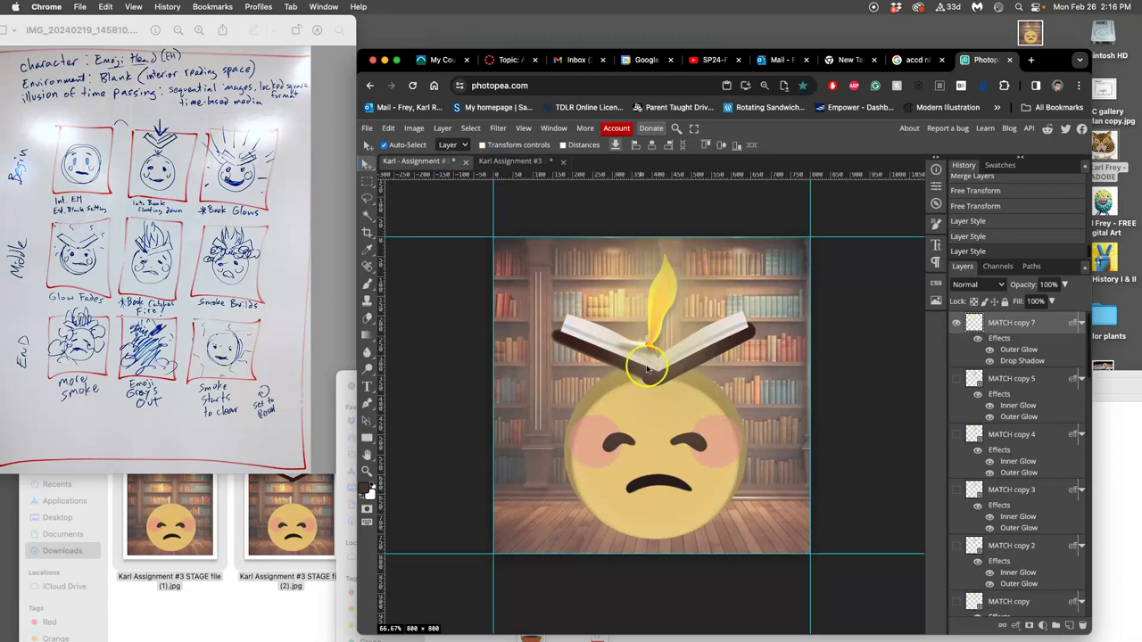
click(515, 162)
click(460, 163)
scroll(1035, 437, down, 15)
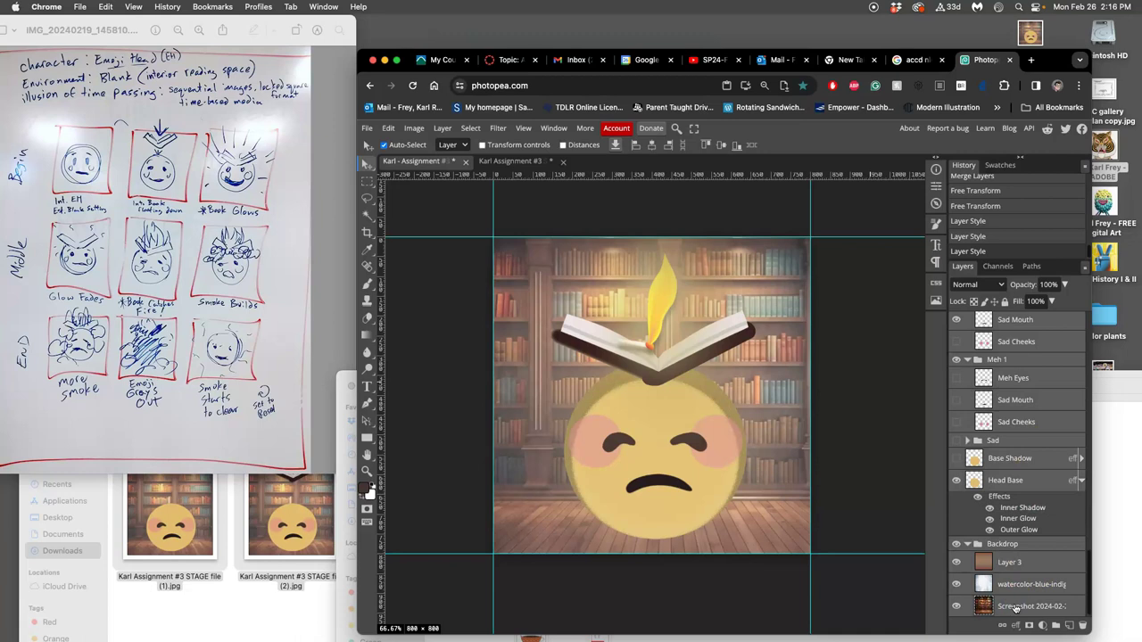
scroll(1018, 544, up, 5)
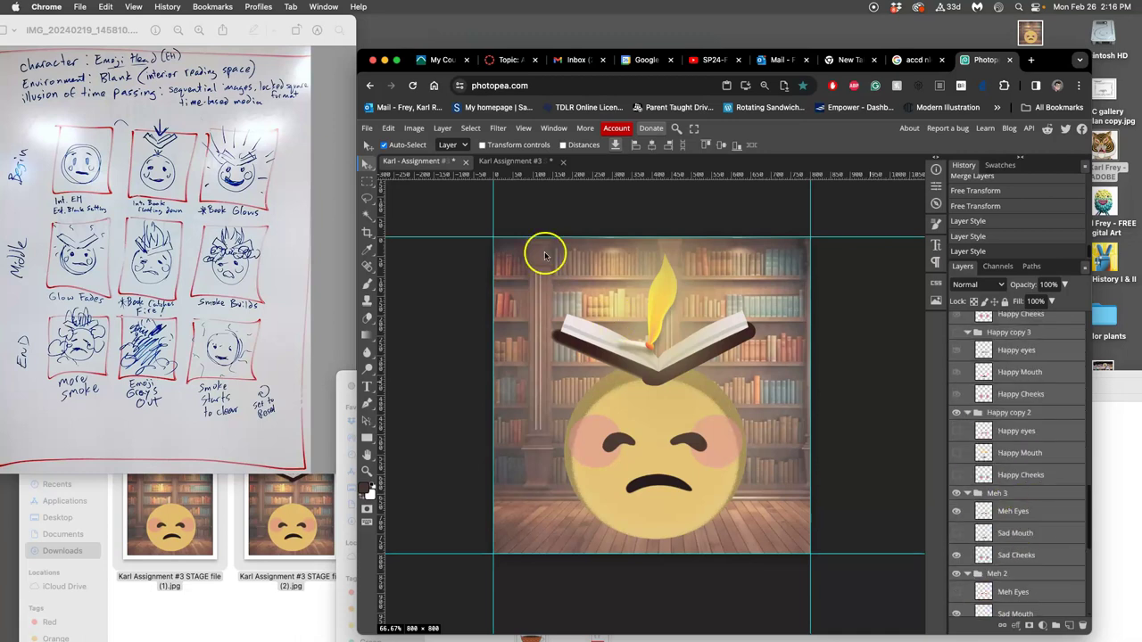
Merge the current frame and paste it into Karl Assignment #3 as Layer 16.
click(441, 130)
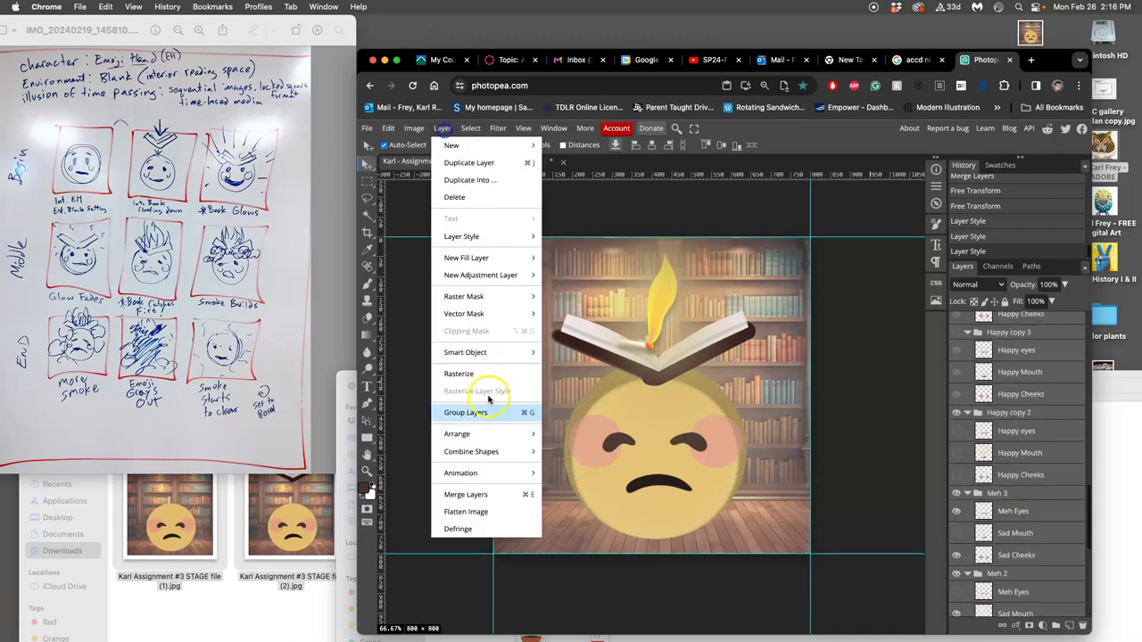
click(485, 496)
scroll(1020, 433, up, 10)
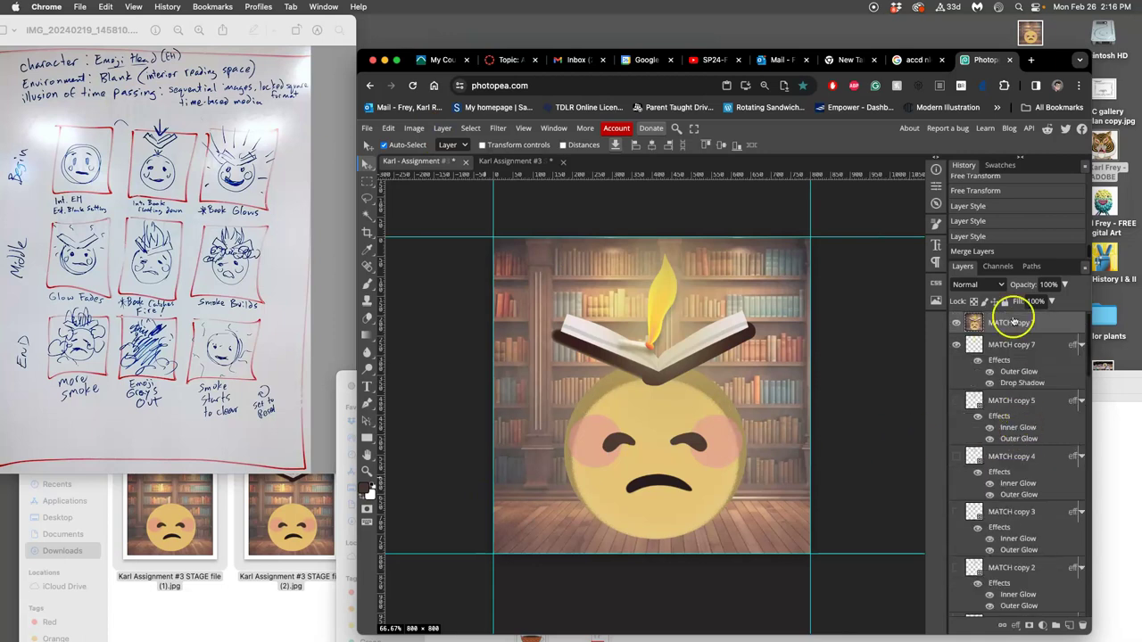
key(ctrl+a)
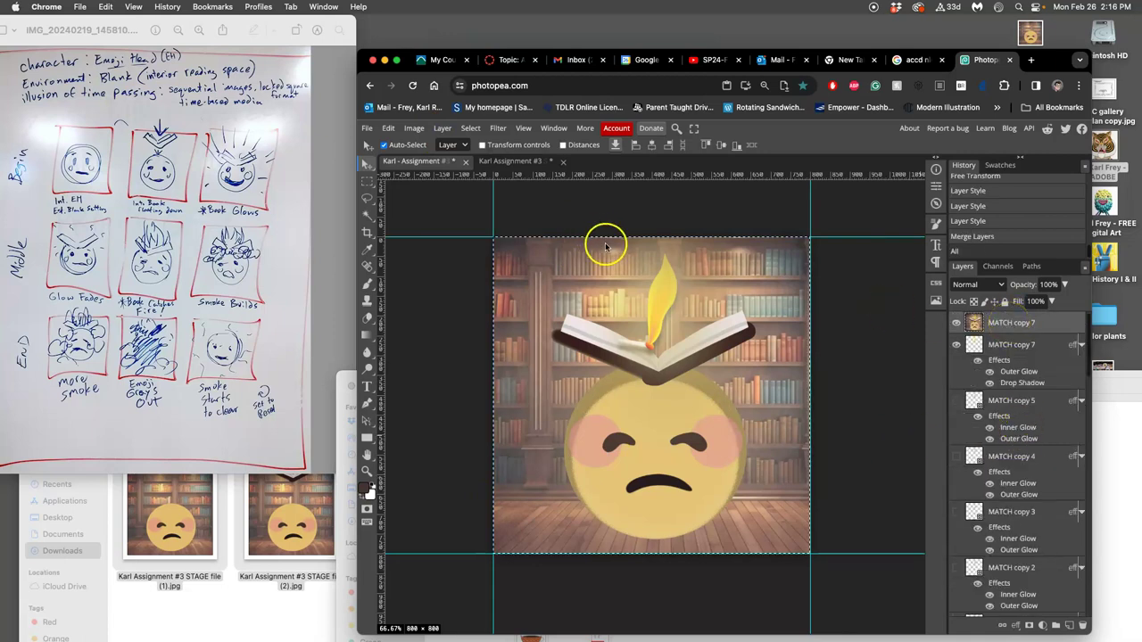
click(522, 162)
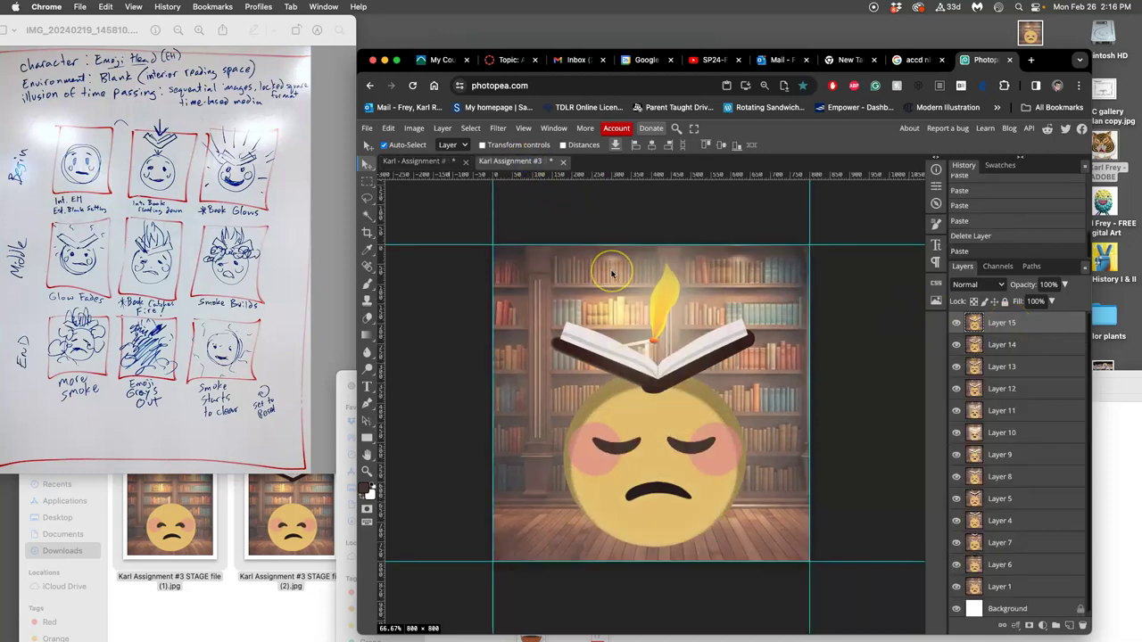
key(super+v)
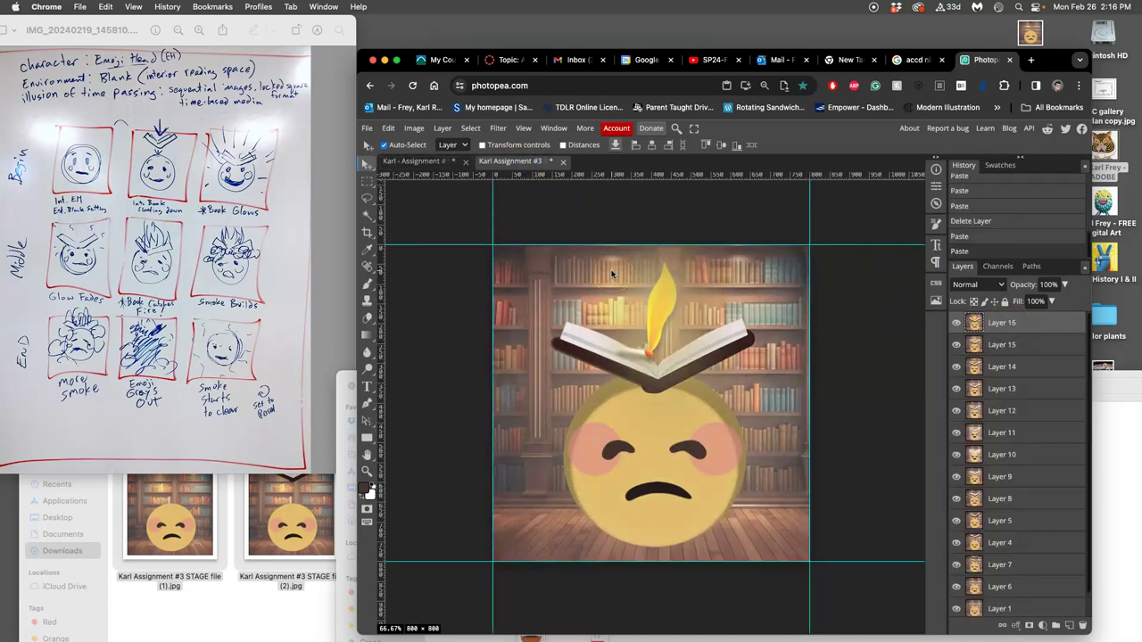
click(956, 324)
click(956, 324)
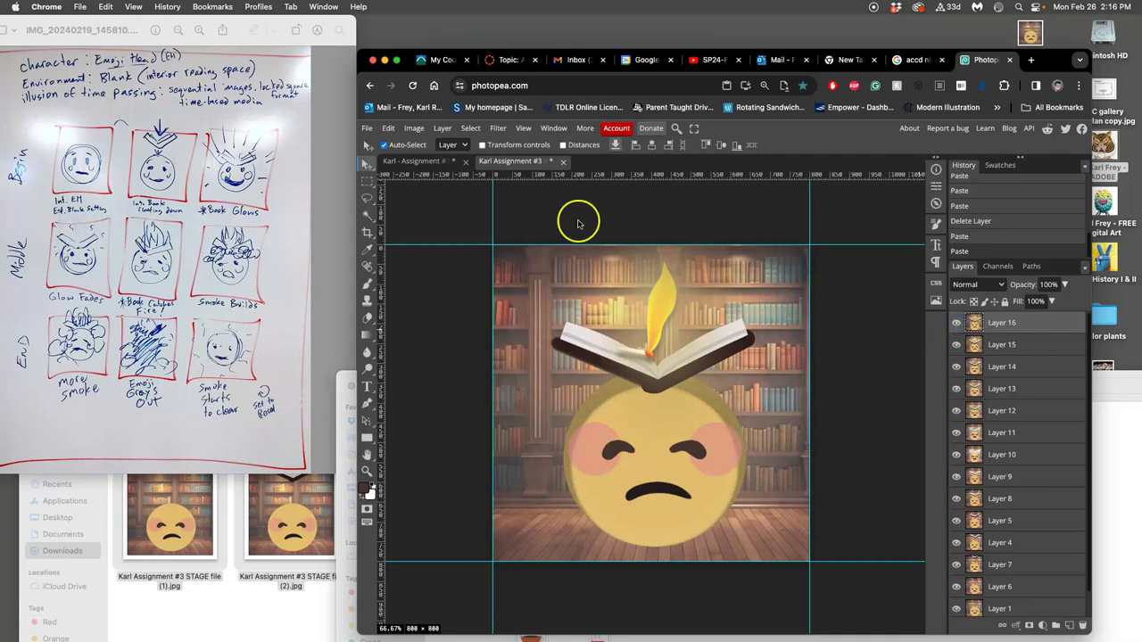
Delete the temporary merged MATCH copy 7 layer from the working emoji document.
click(432, 166)
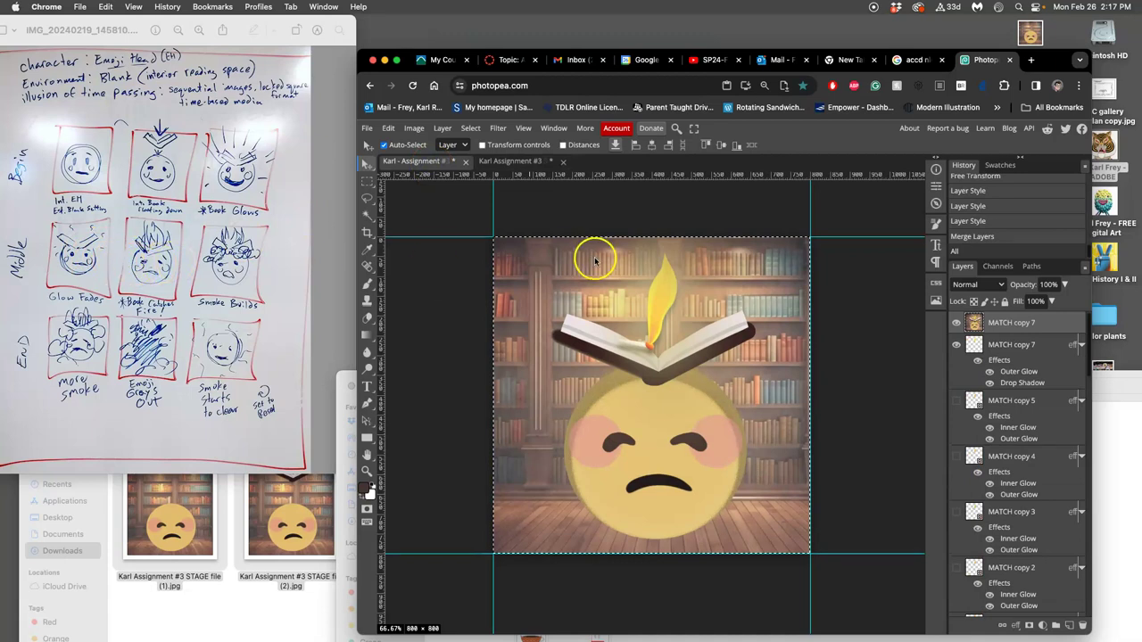
click(510, 161)
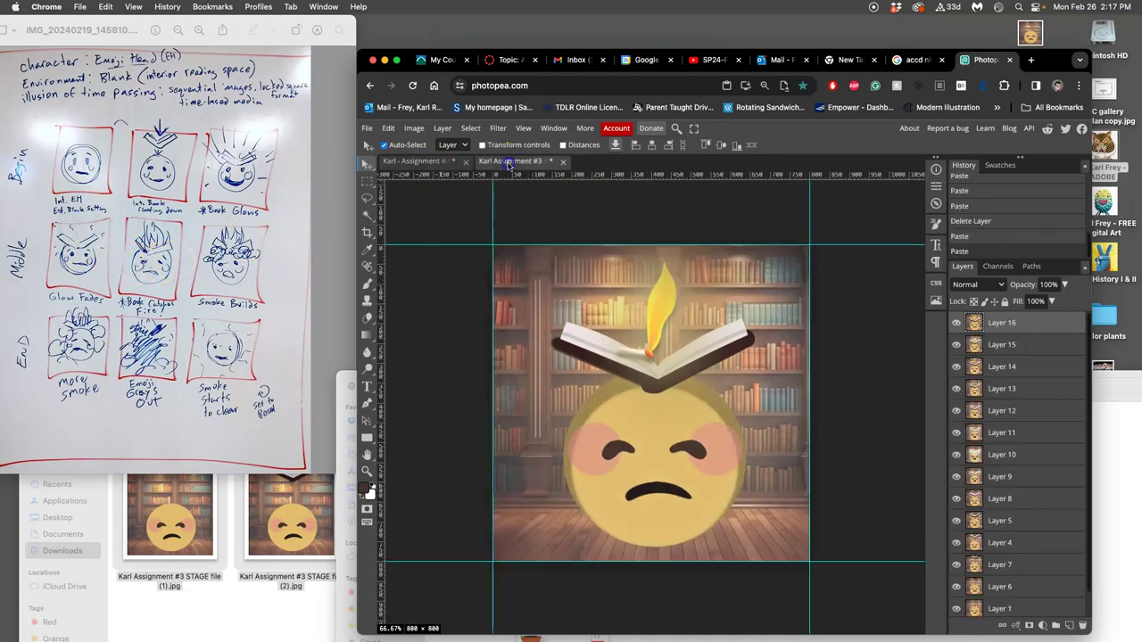
click(437, 163)
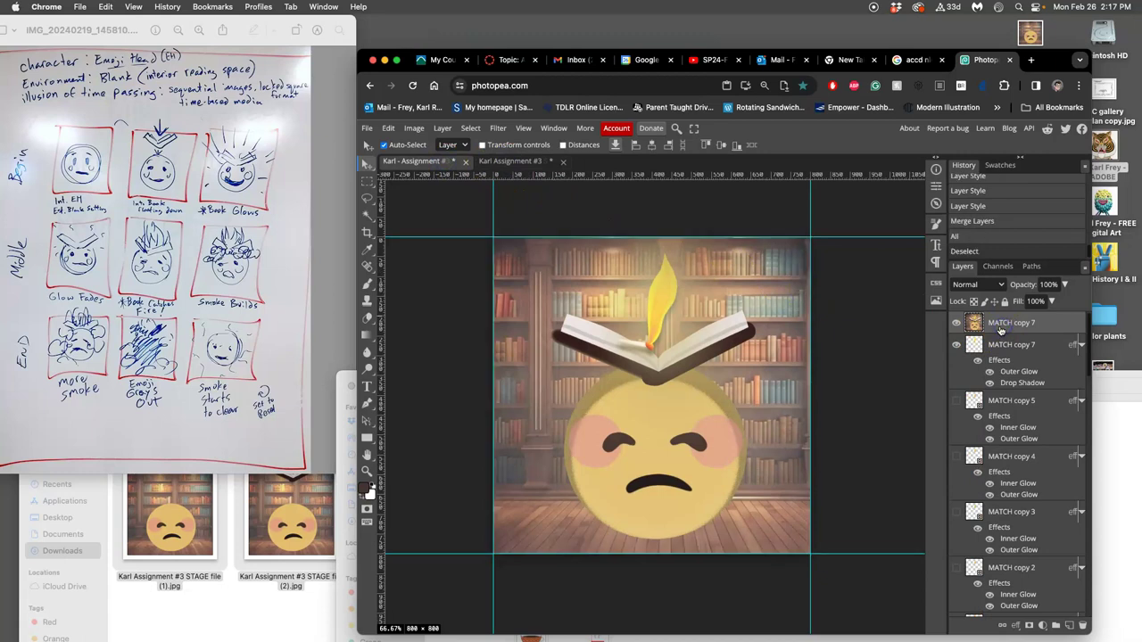
key(Delete)
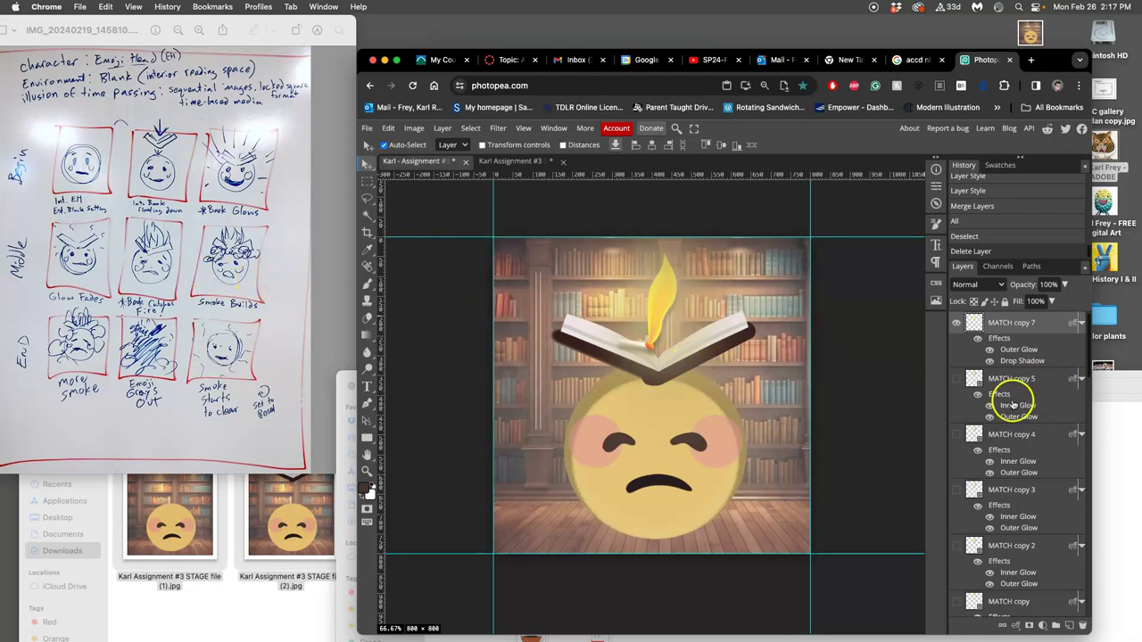
Duplicate the MATCH copy 7 flame layer and hide the original.
scroll(1013, 401, down, 5)
scroll(1013, 403, up, 5)
click(1008, 335)
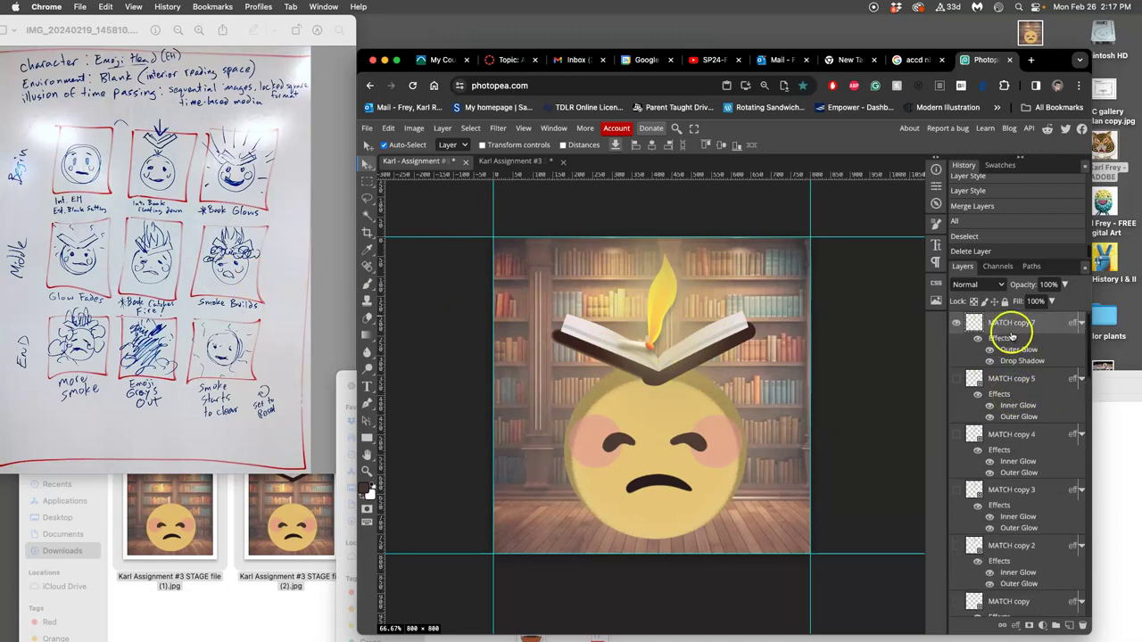
key(ctrl+j)
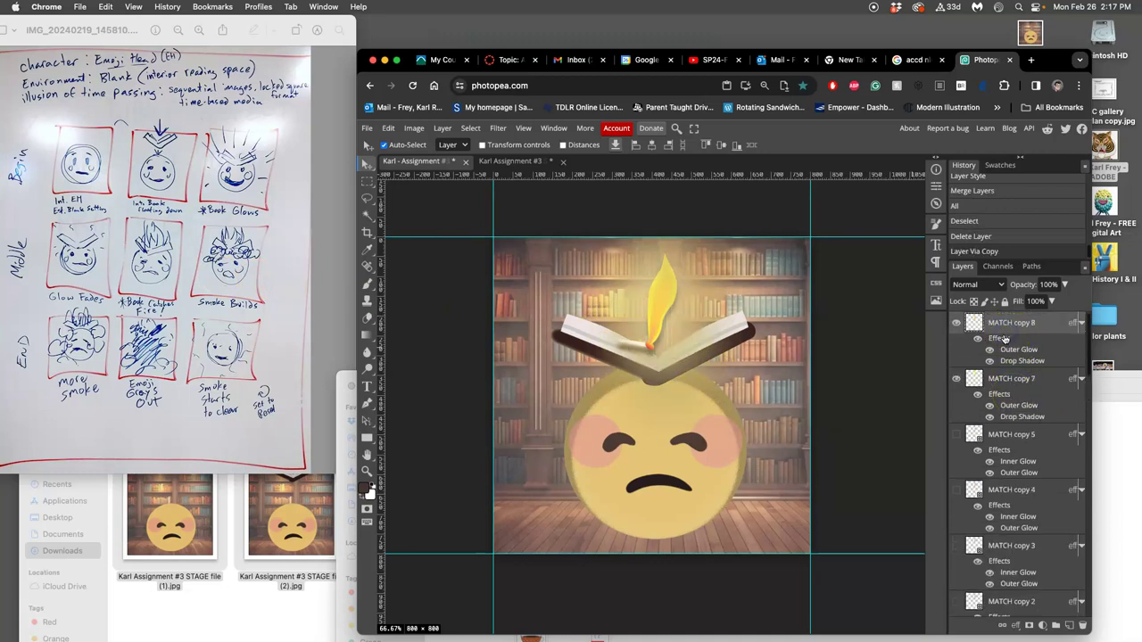
click(956, 378)
Give MATCH copy 8 a black colour overlay at about 60% and a drop shadow with distance 24, size 18.
click(1000, 343)
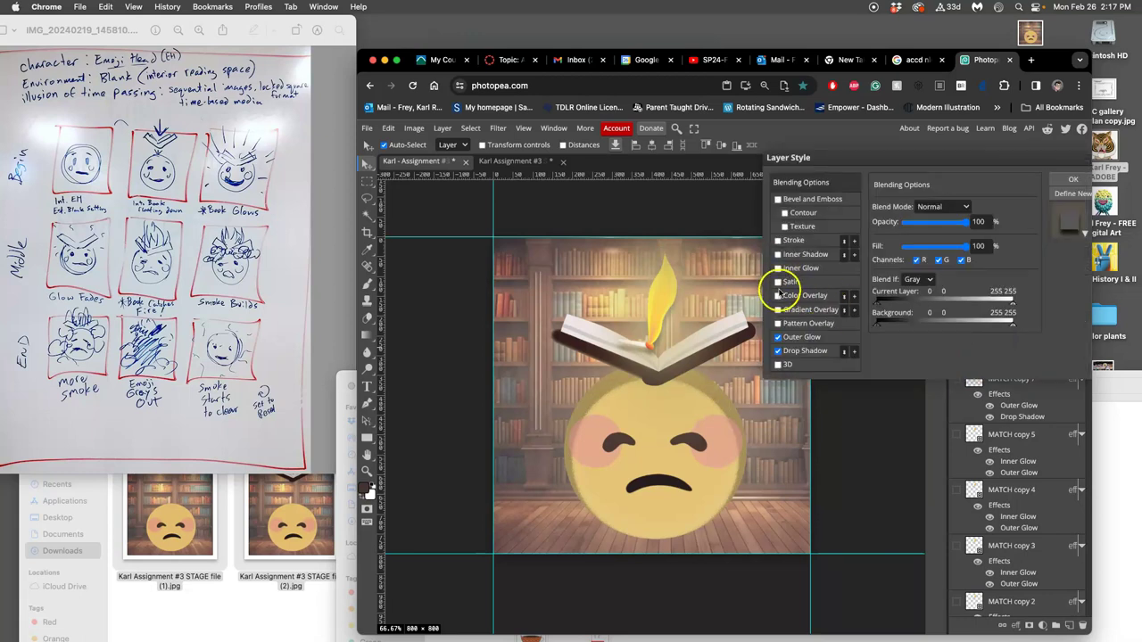
click(777, 296)
click(803, 295)
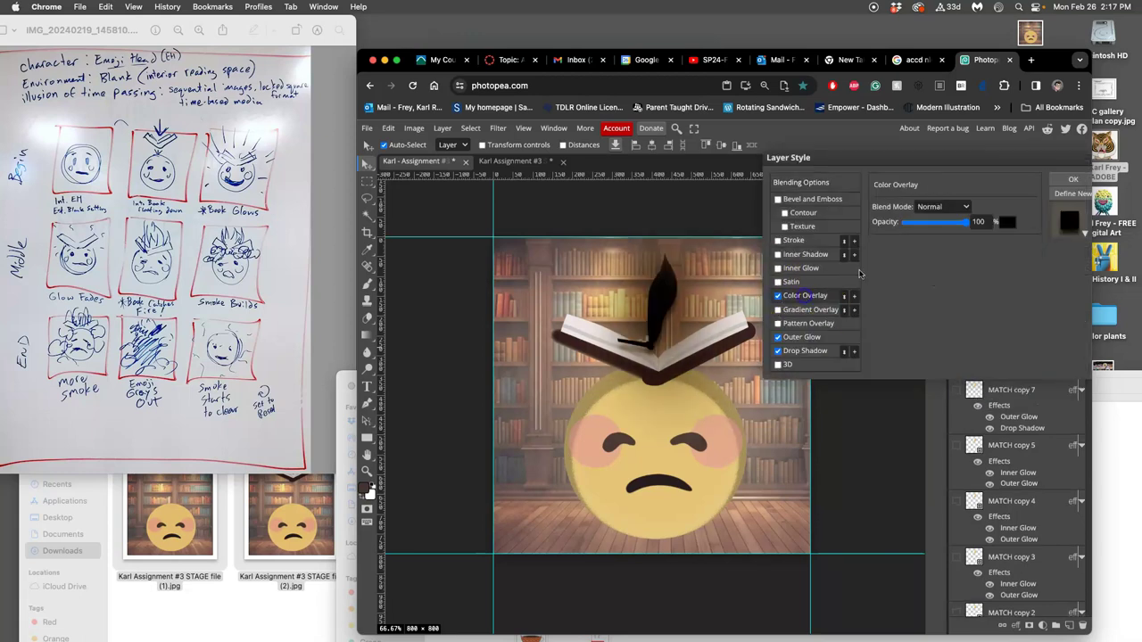
drag(967, 222, 943, 223)
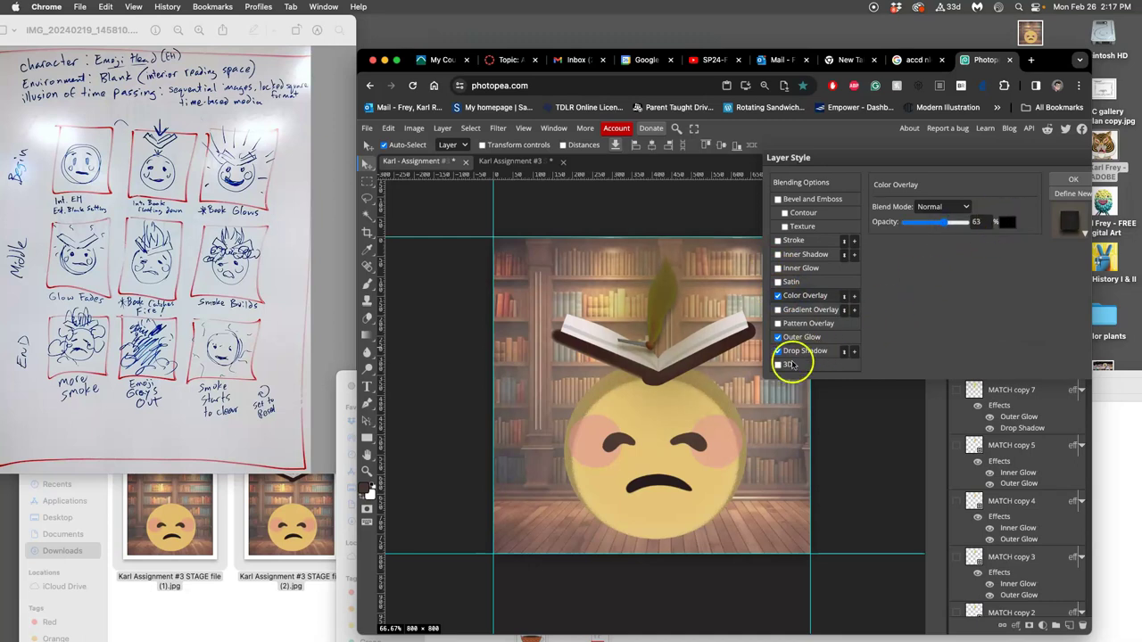
click(779, 351)
click(779, 351)
click(818, 349)
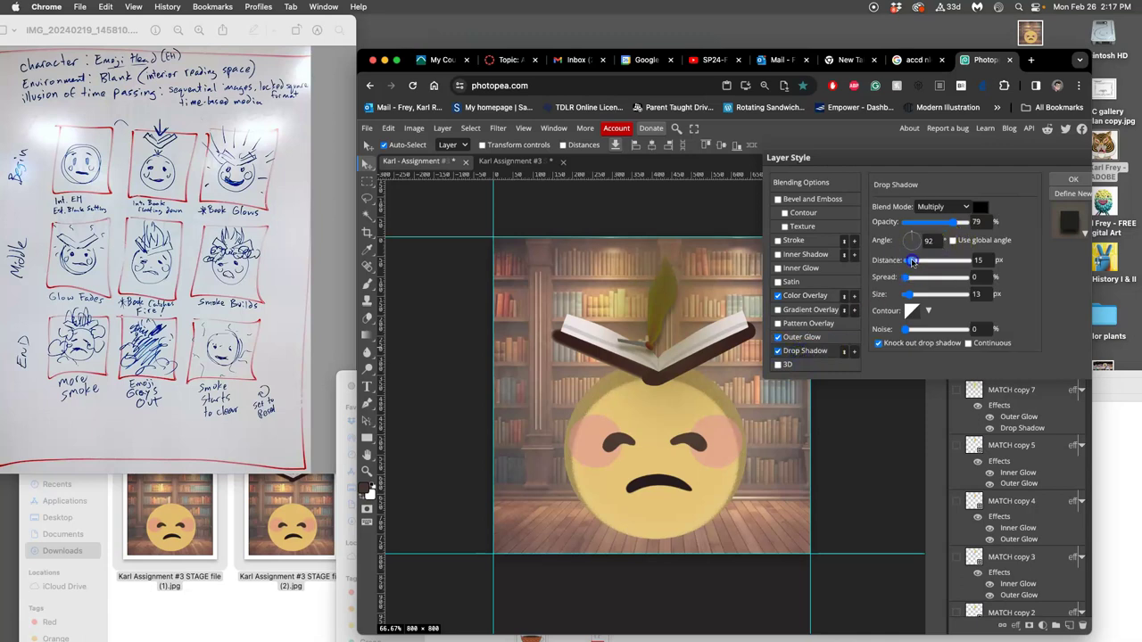
drag(910, 259, 917, 294)
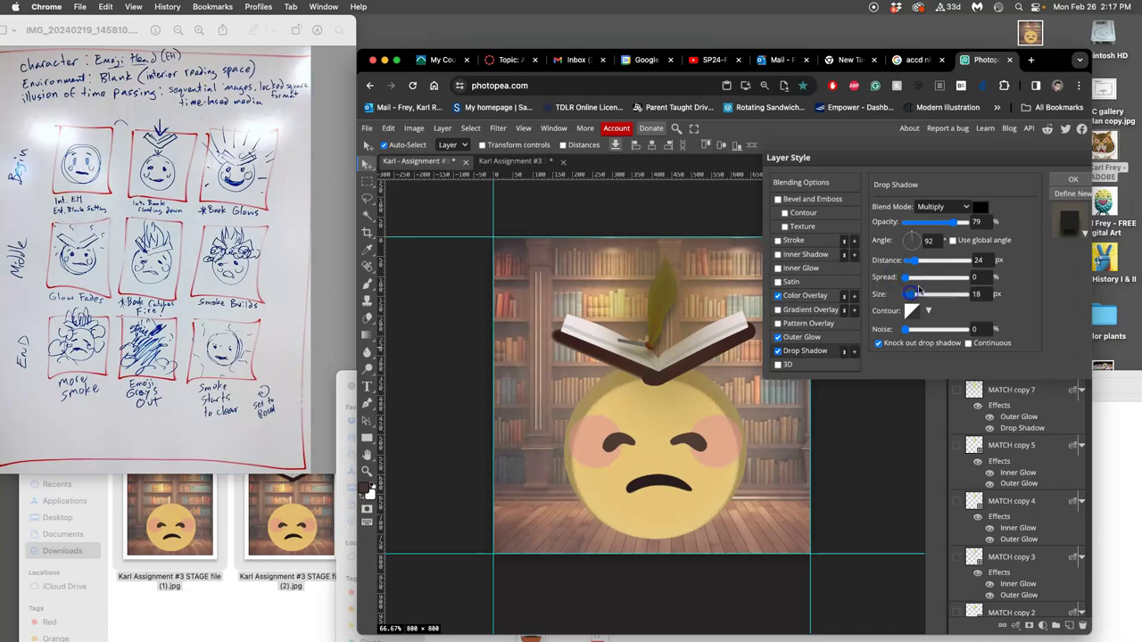
click(1069, 181)
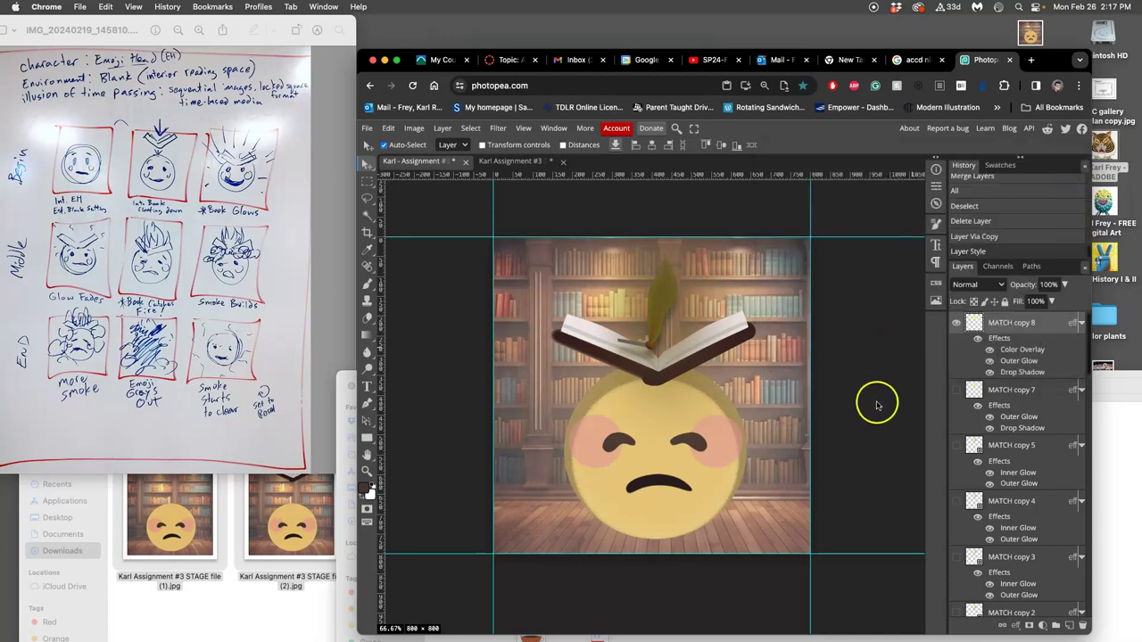
Show the Base Orange Flame layer, duplicate it, and hide the original.
scroll(997, 417, down, 5)
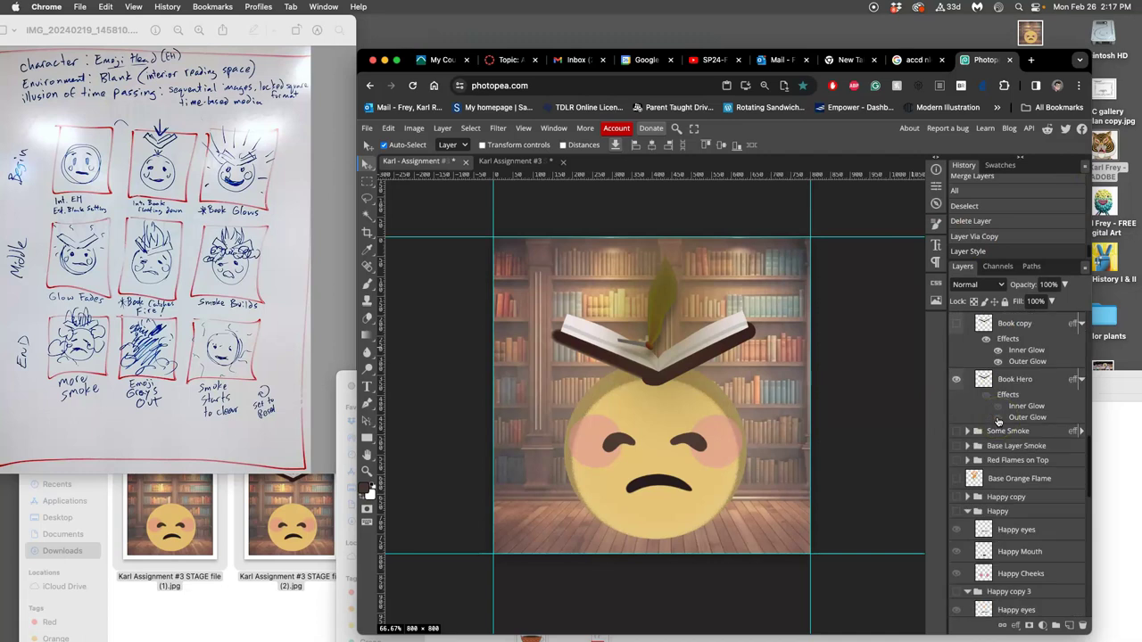
scroll(997, 420, down, 1)
click(957, 463)
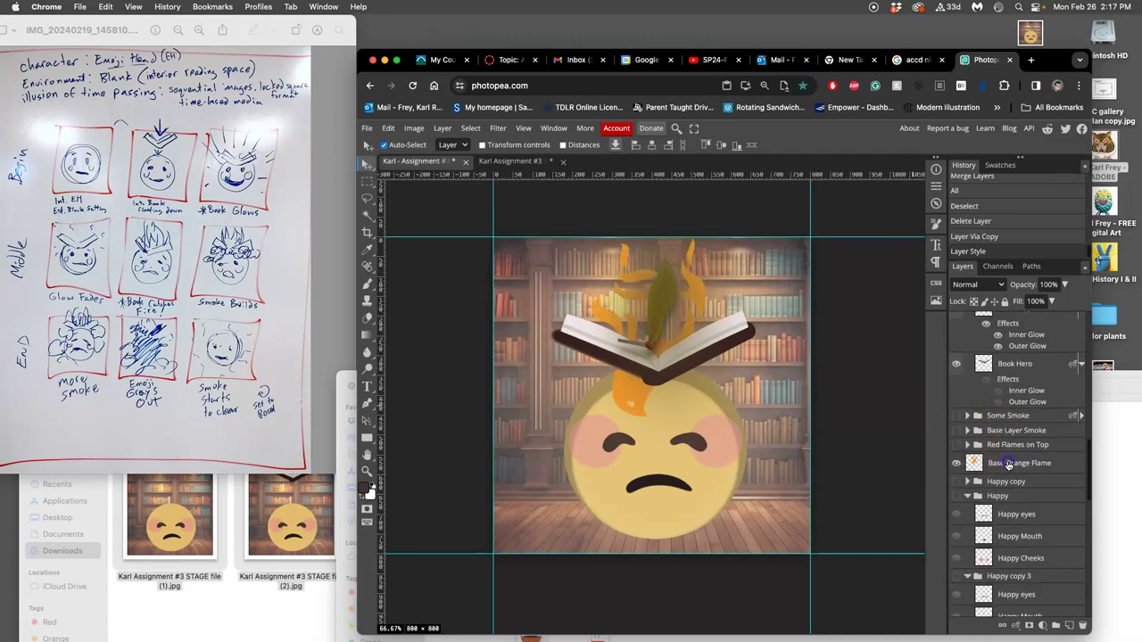
click(1009, 463)
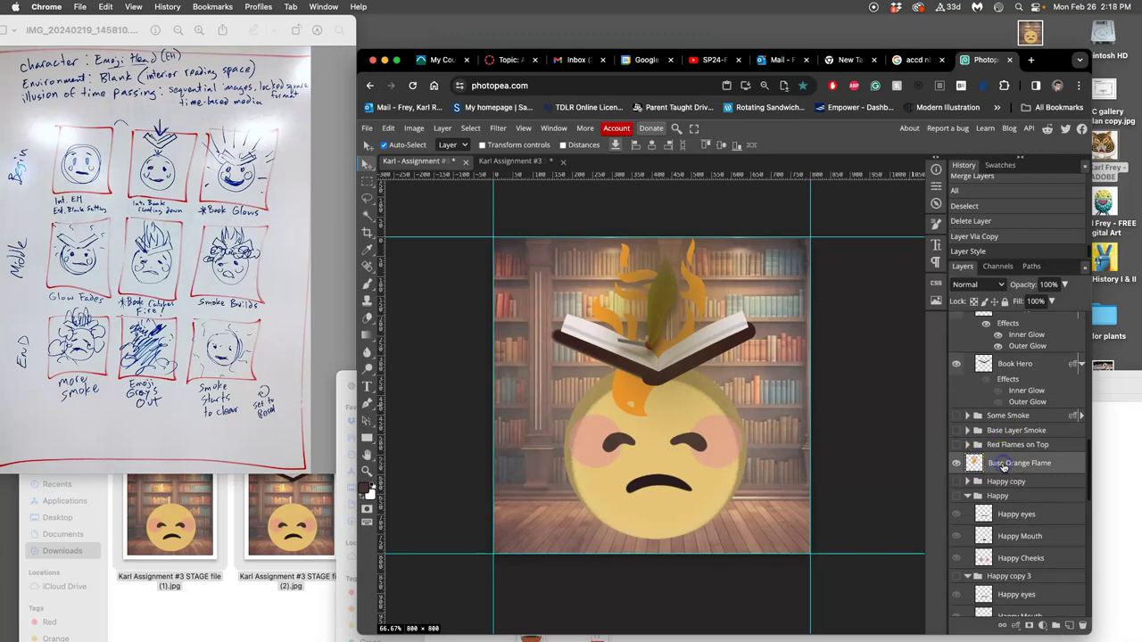
key(super+j)
click(957, 486)
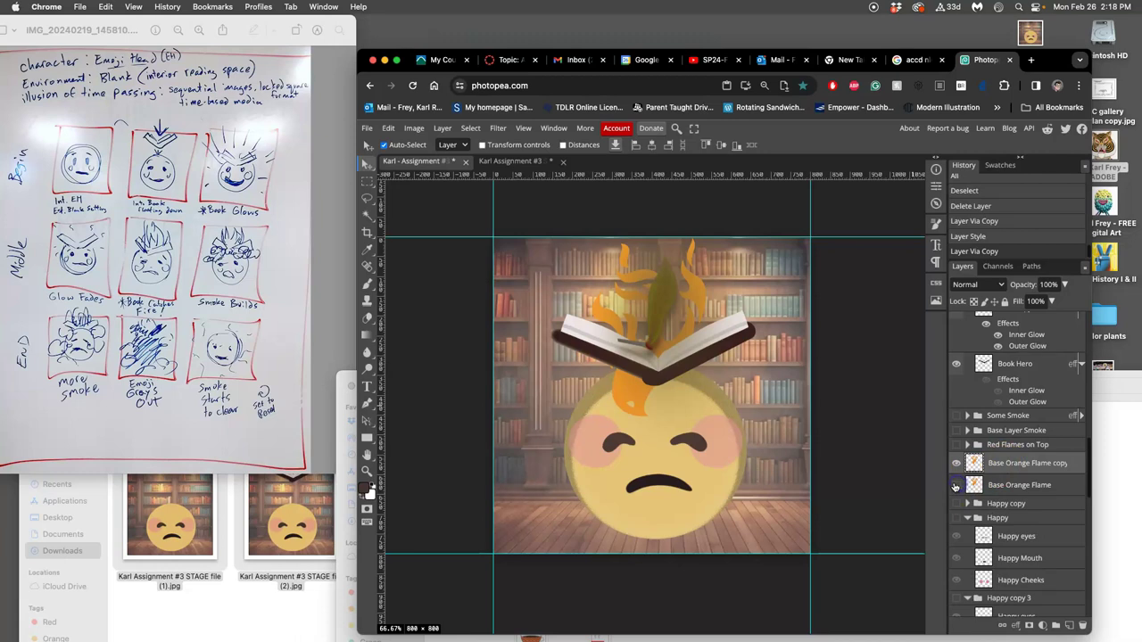
Lasso the book and its flames into a new Layer 4, hiding the flame copy.
click(366, 198)
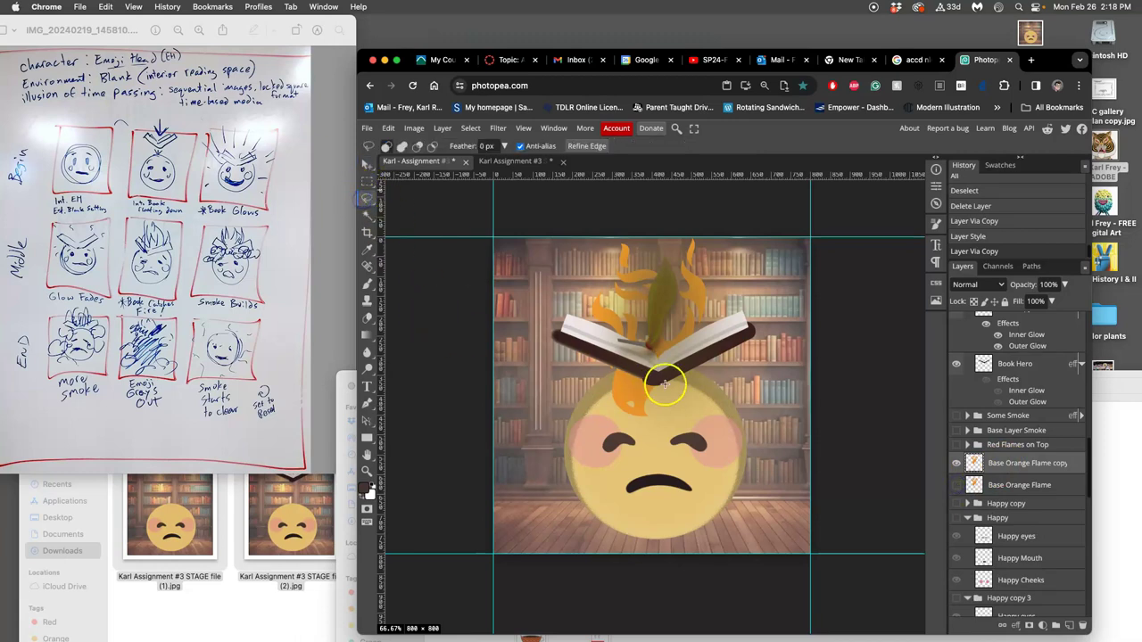
drag(664, 385, 659, 381)
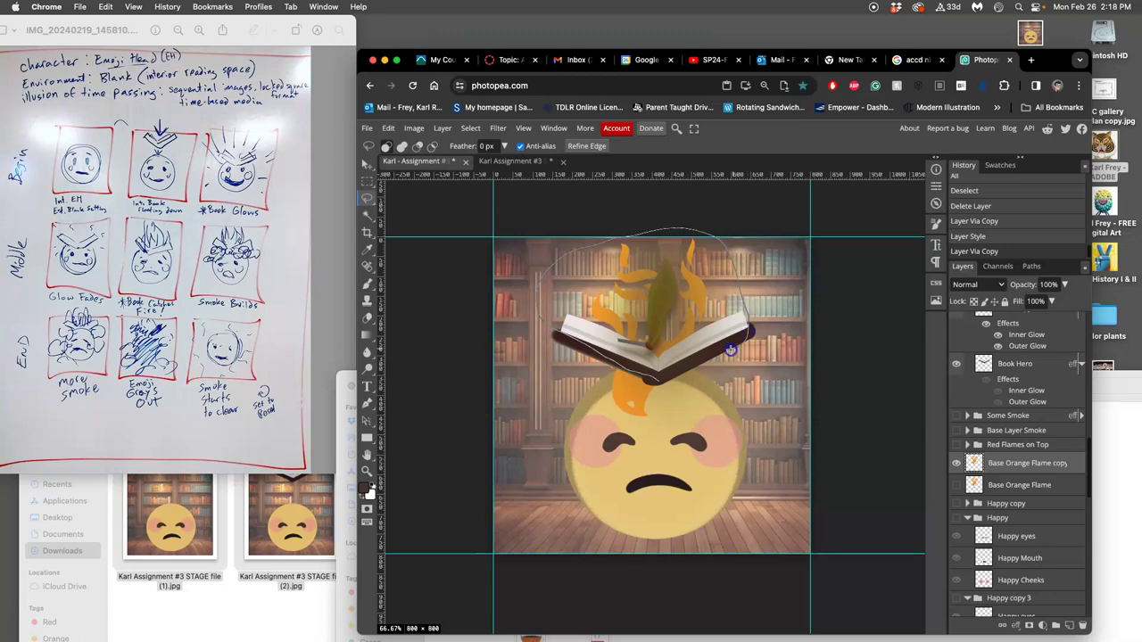
drag(670, 378, 661, 381)
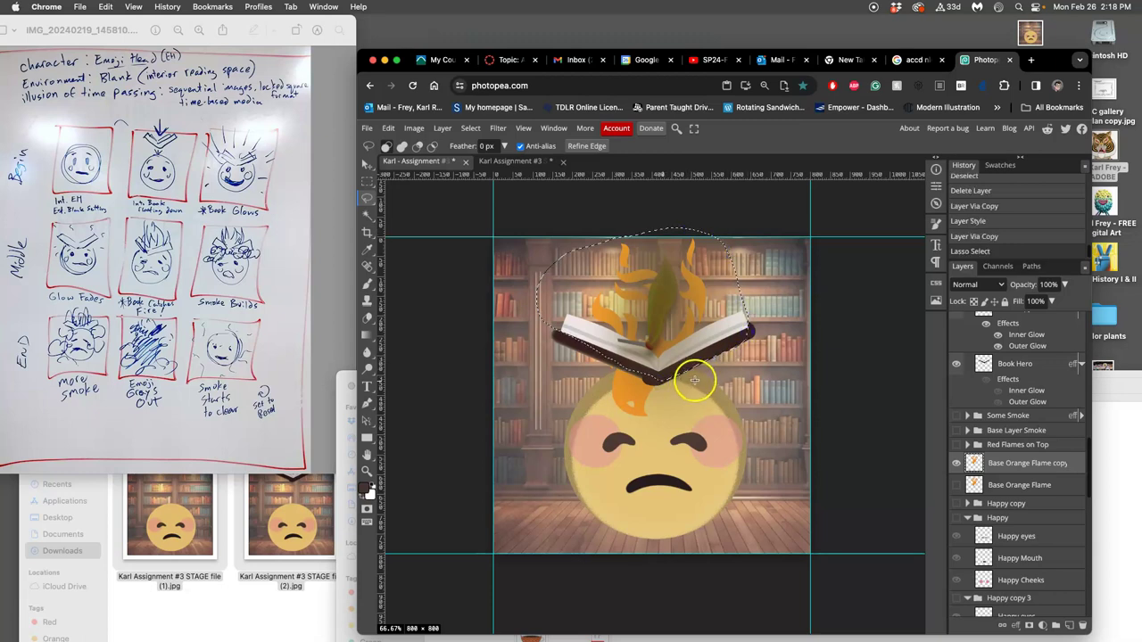
key(ctrl+j)
click(955, 486)
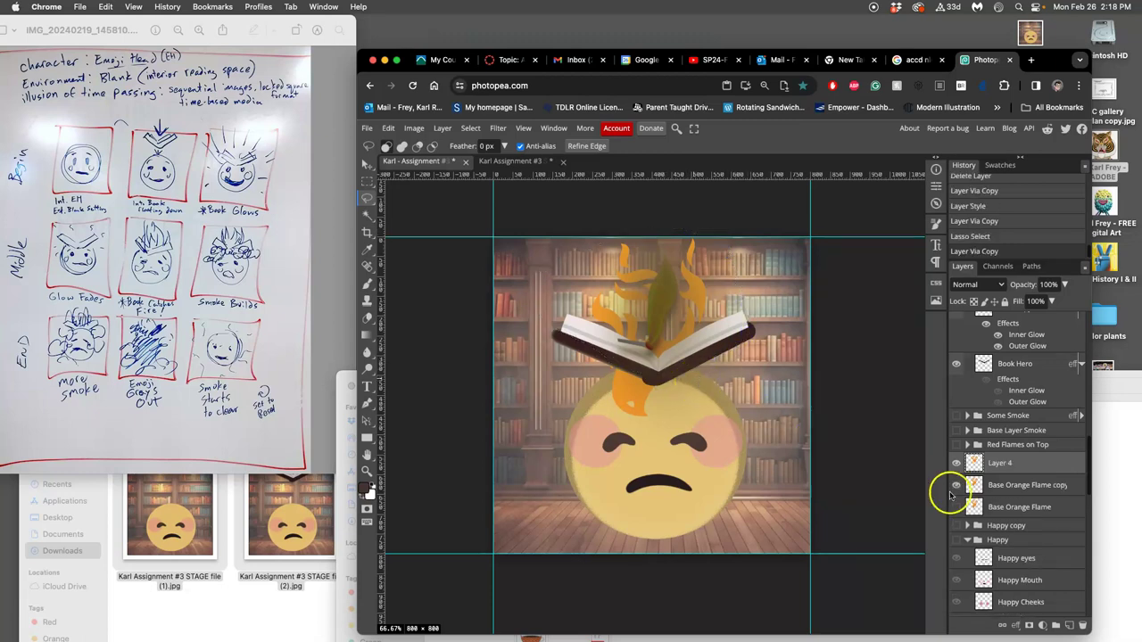
Copy the layer style from MATCH copy 8.
right_click(1020, 463)
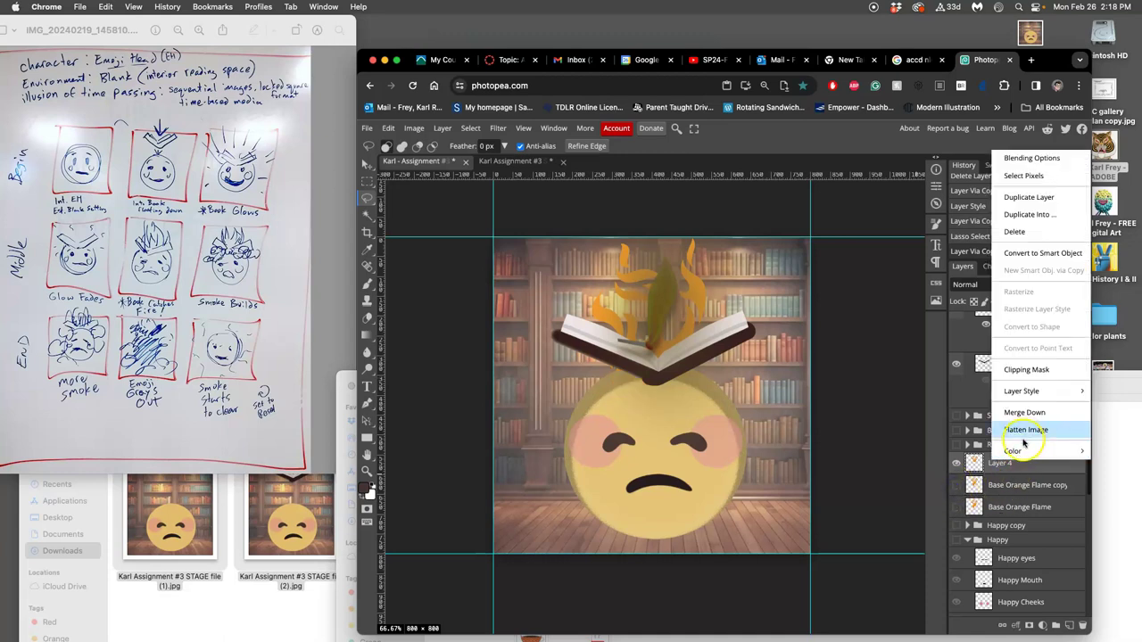
scroll(1007, 457, up, 5)
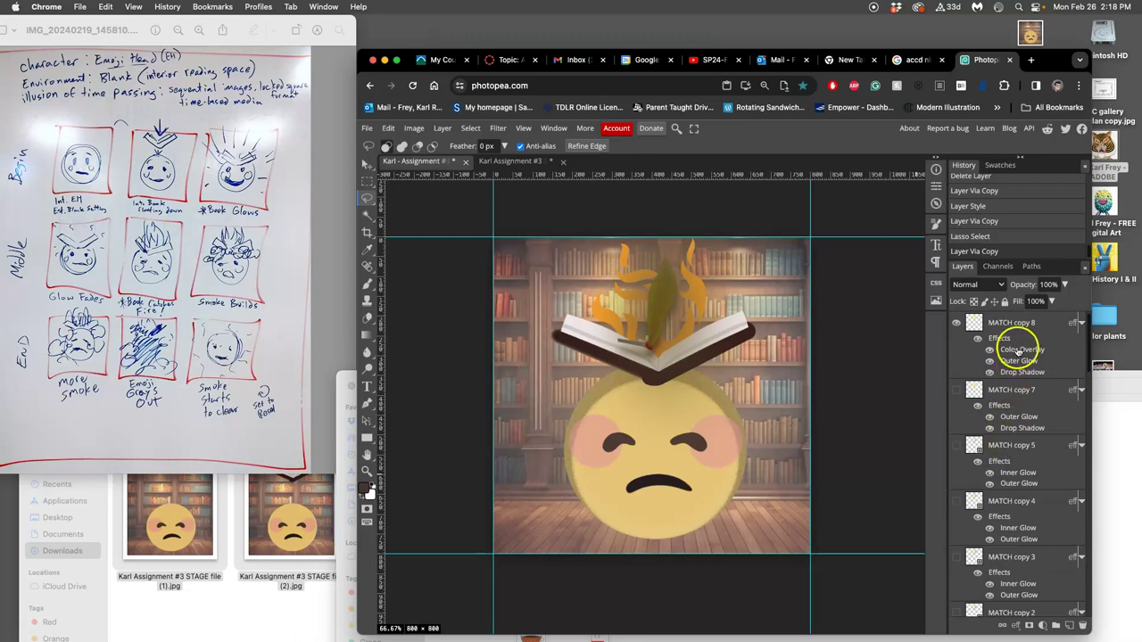
right_click(1014, 327)
click(1039, 562)
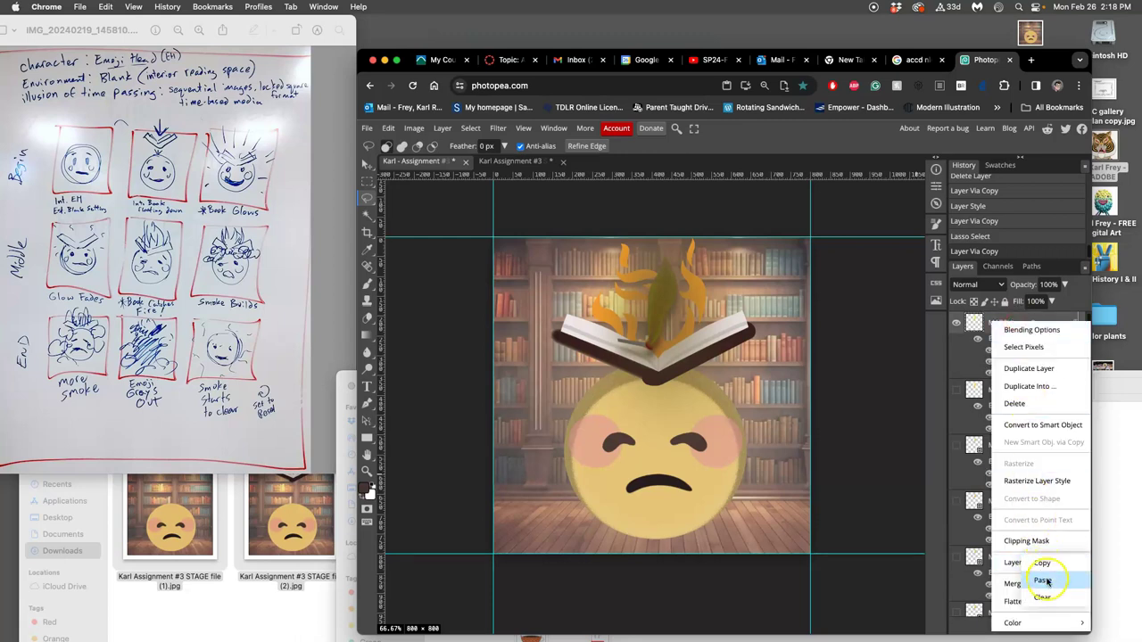
click(1044, 581)
Paste that style onto Layer 4 and switch off its dark Color Overlay.
scroll(1022, 548, down, 5)
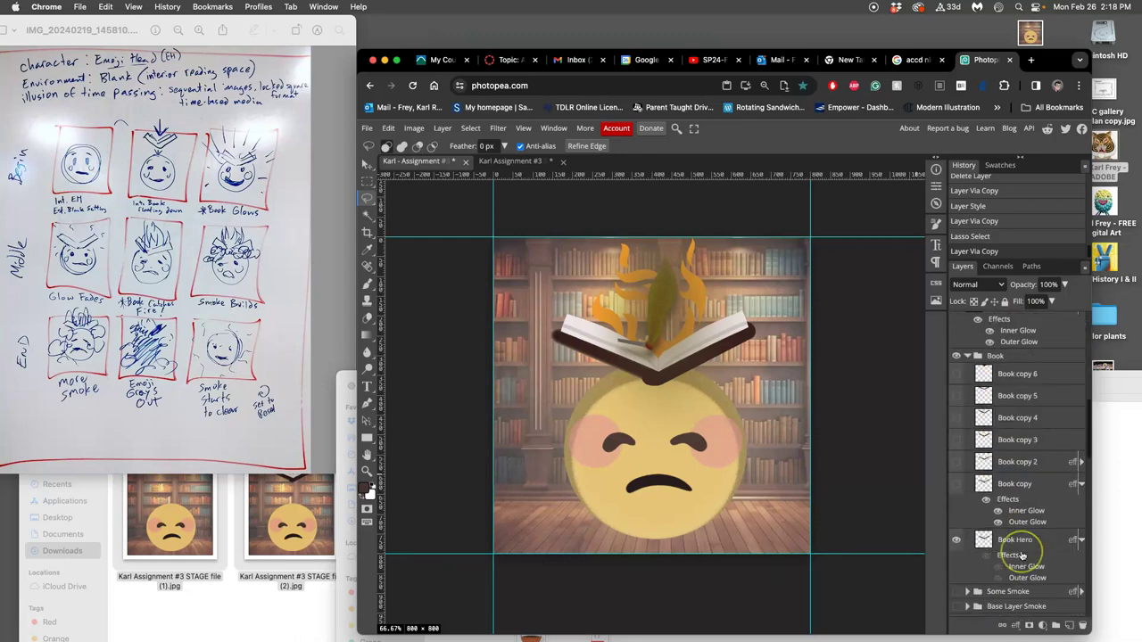
right_click(1015, 523)
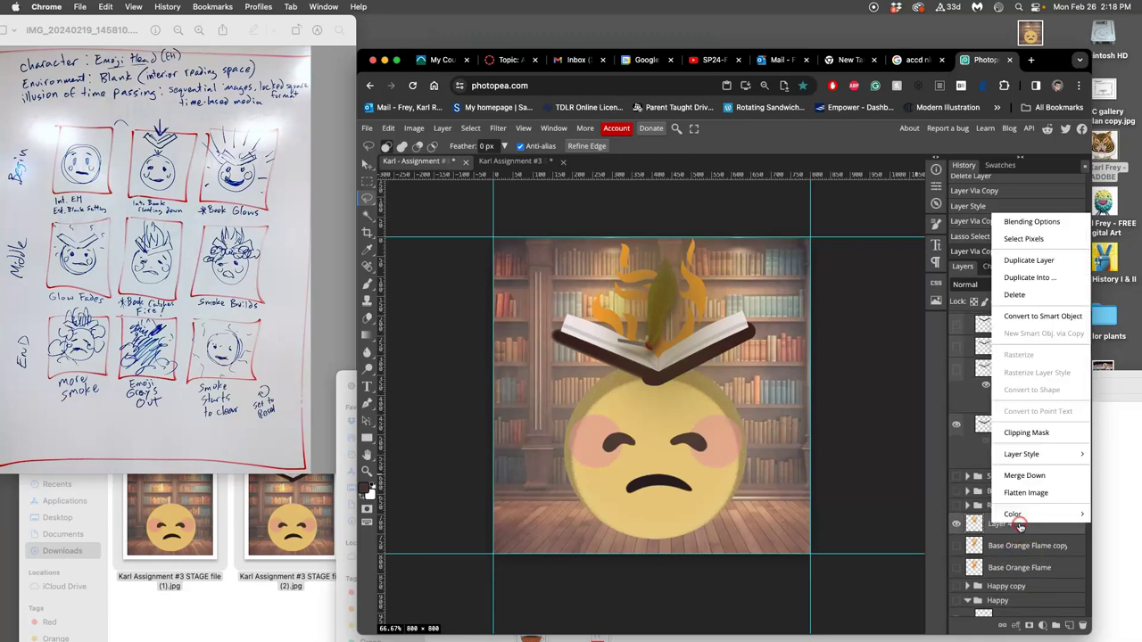
mouse_move(1017, 454)
click(1039, 472)
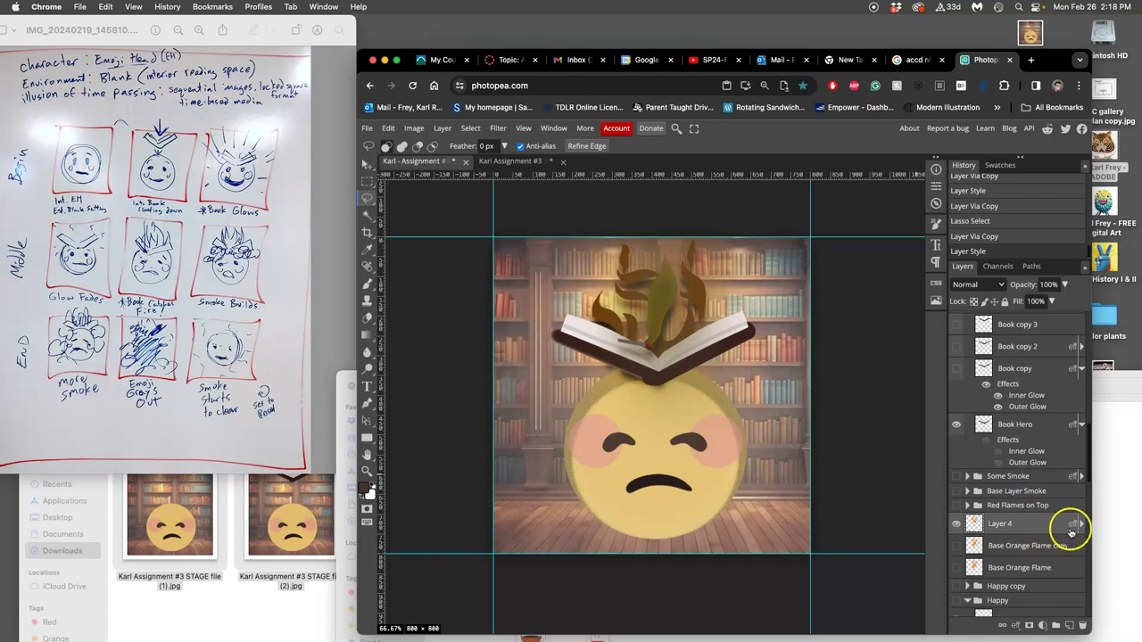
click(1081, 524)
click(989, 551)
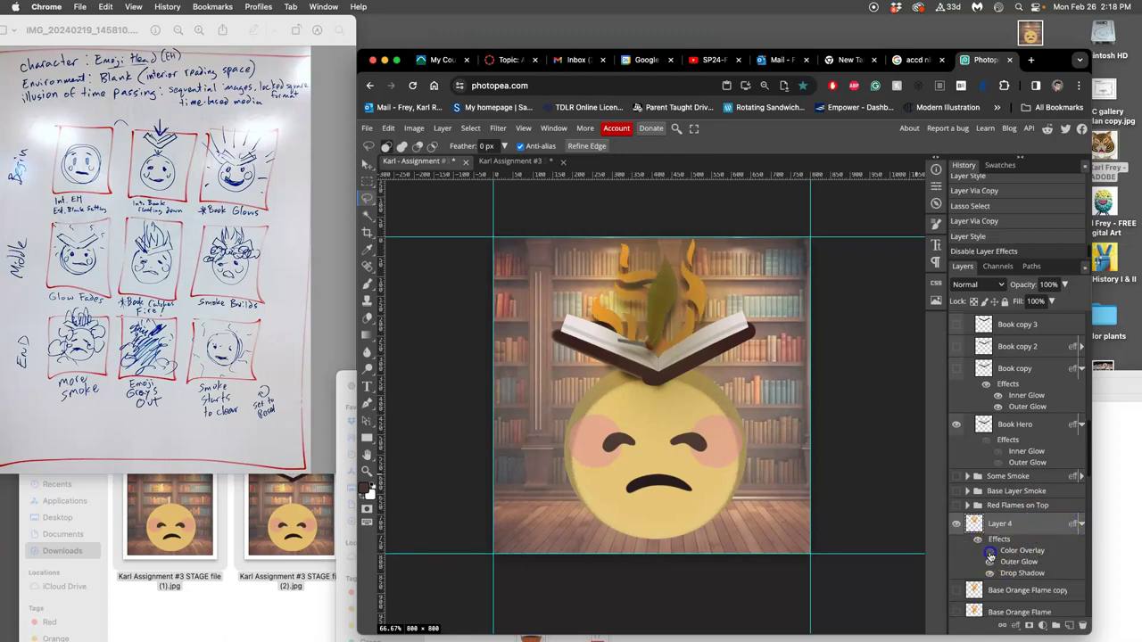
Add Inner Glow and Gradient Overlay effects to Layer 4's flames.
click(989, 563)
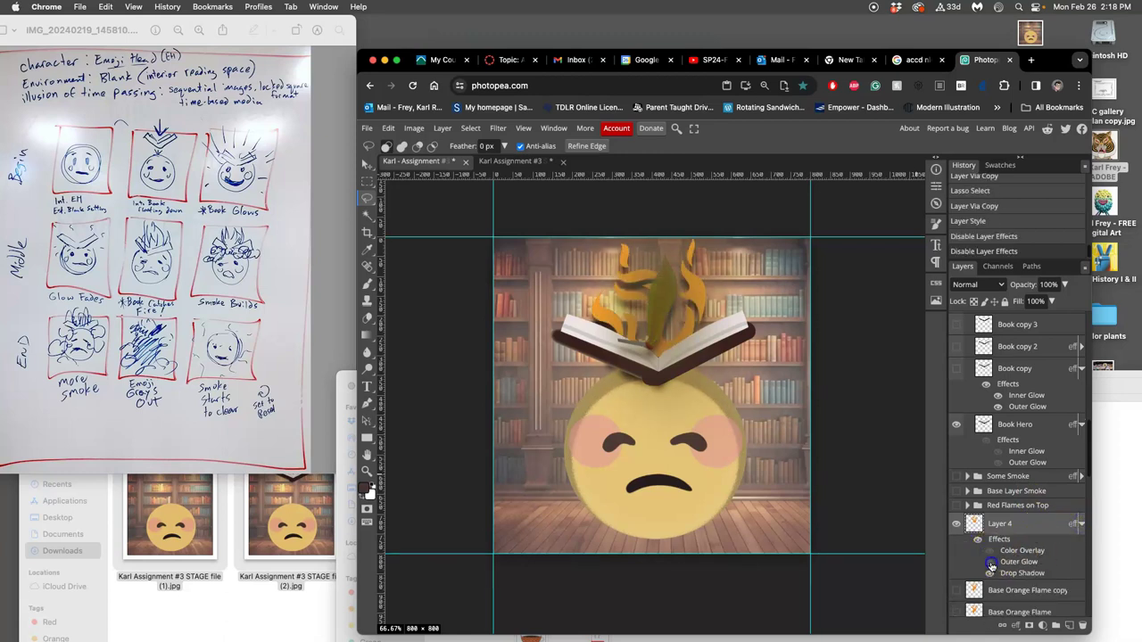
click(990, 563)
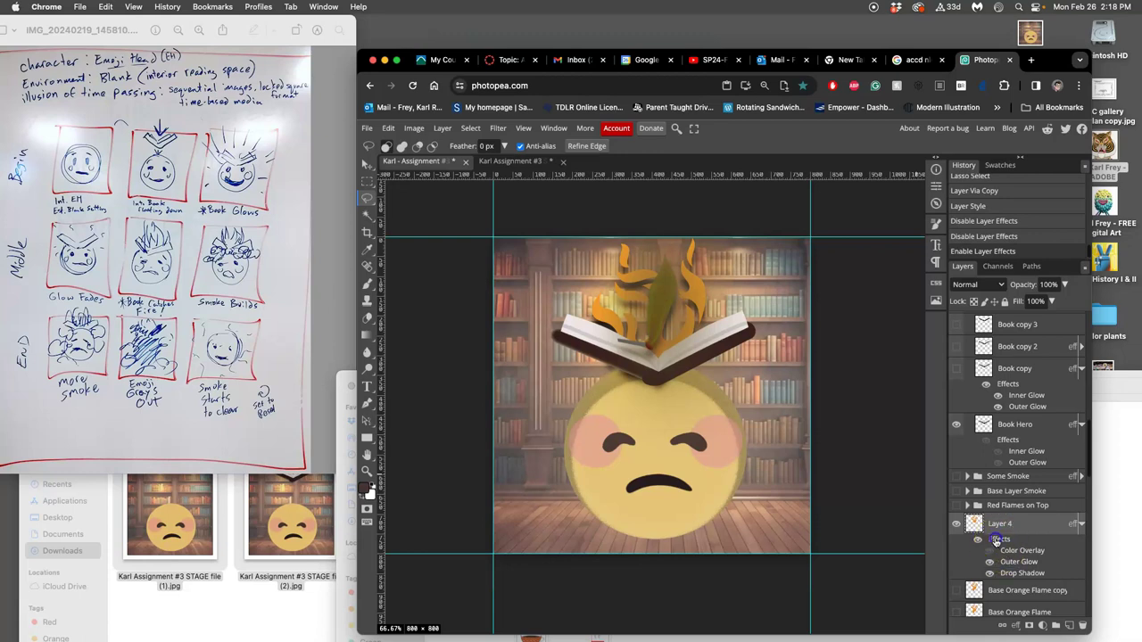
double_click(997, 540)
click(778, 270)
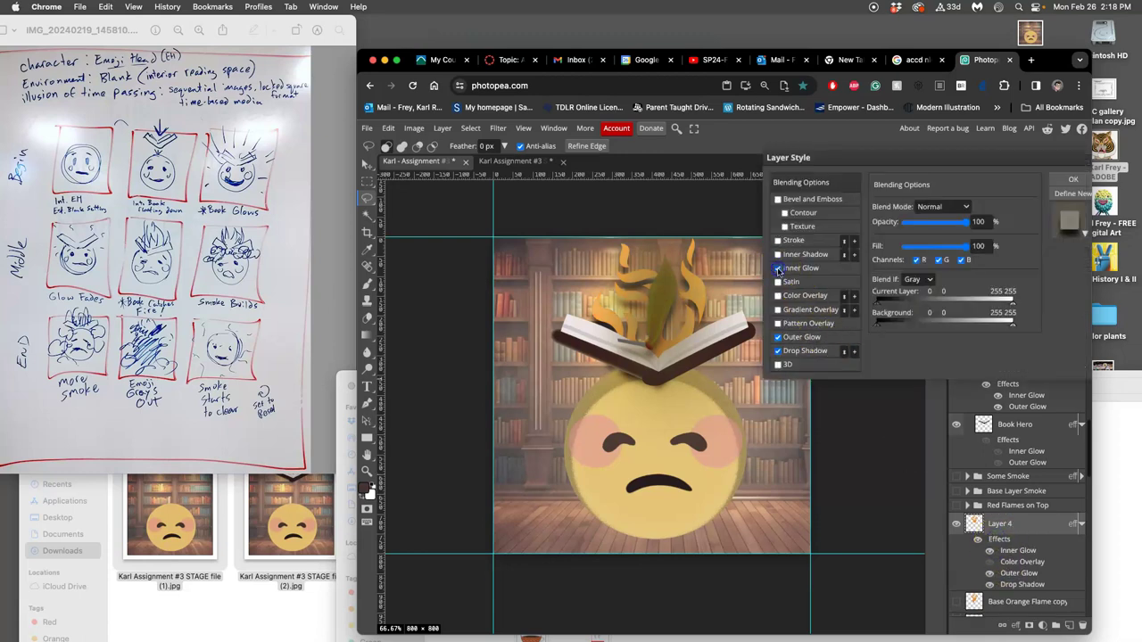
click(808, 271)
click(778, 310)
click(796, 311)
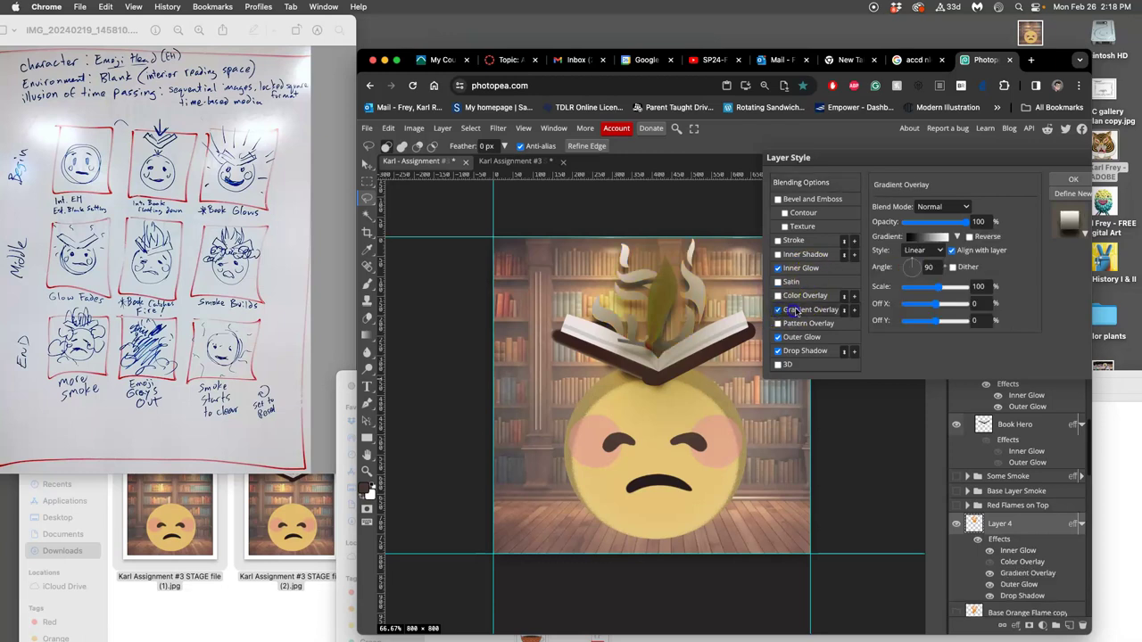
In the overlay's gradient, recolour the left stop orange and the right stop brown.
click(920, 233)
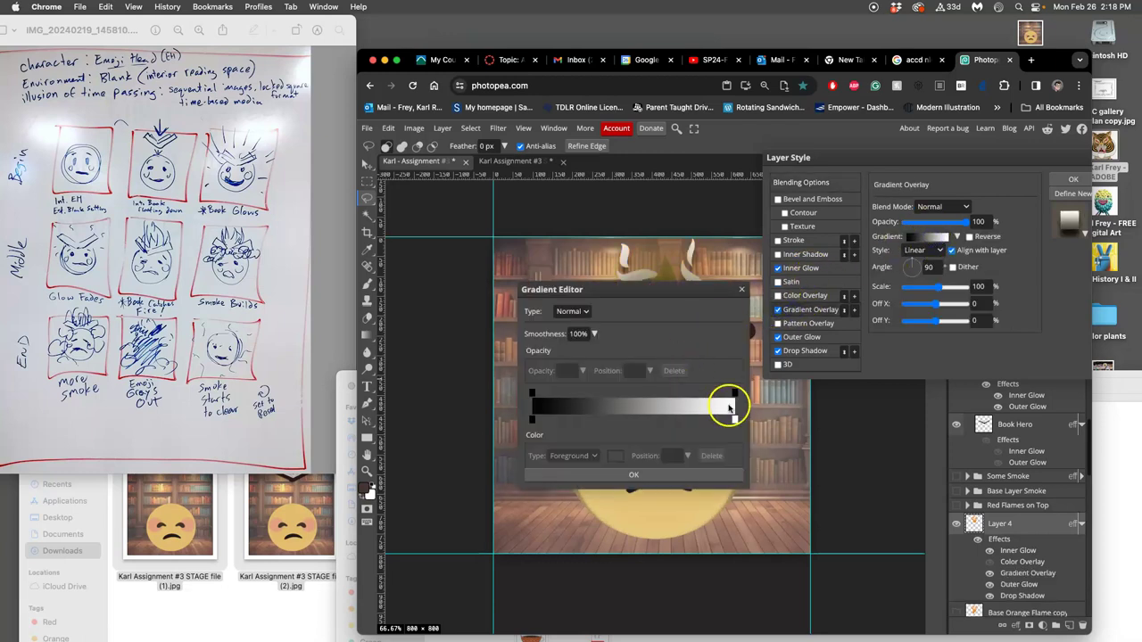
click(597, 407)
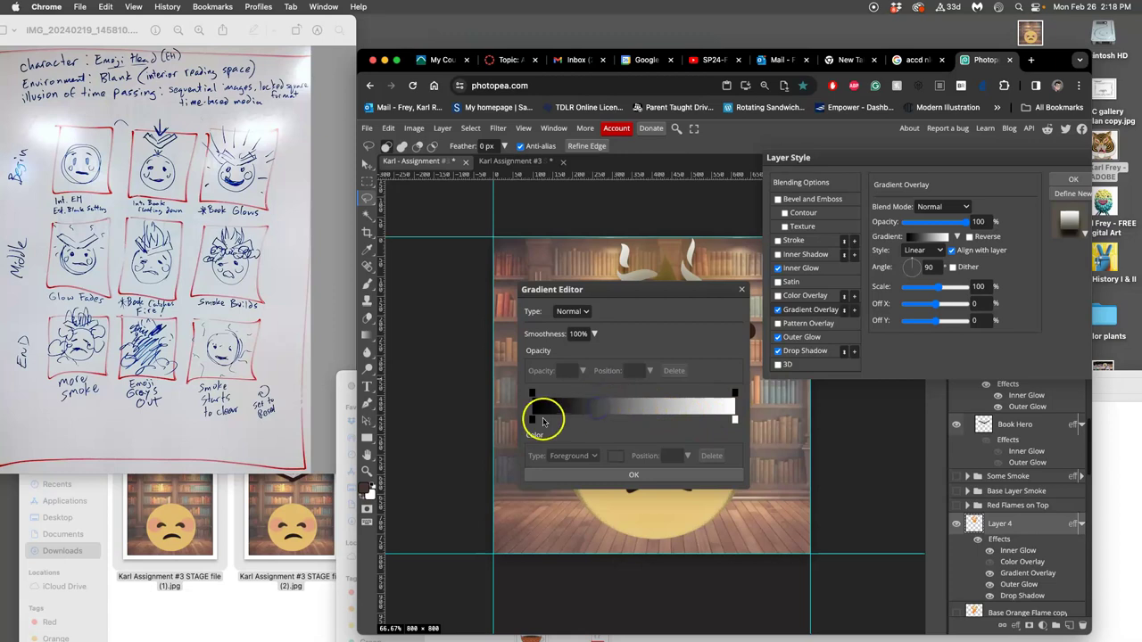
click(533, 419)
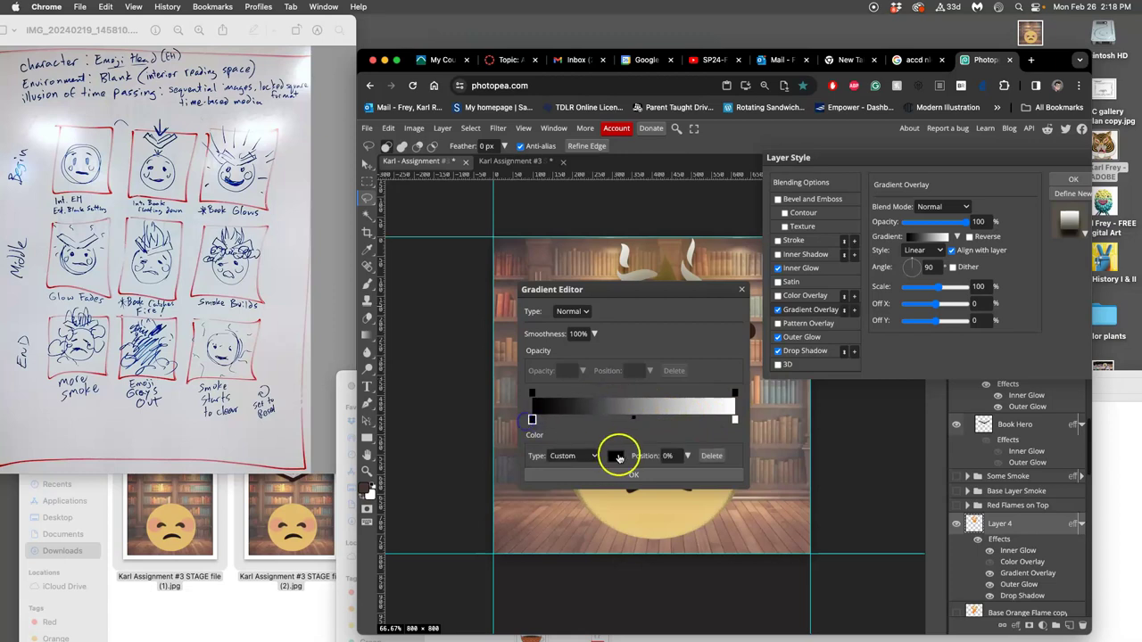
click(616, 456)
click(728, 390)
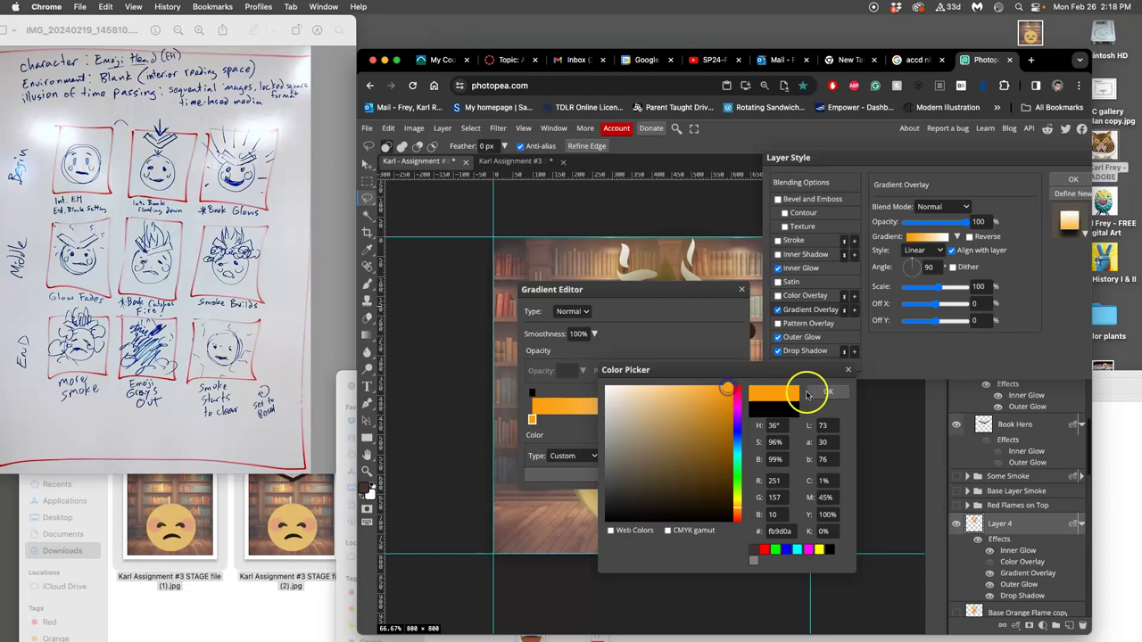
click(828, 391)
click(736, 419)
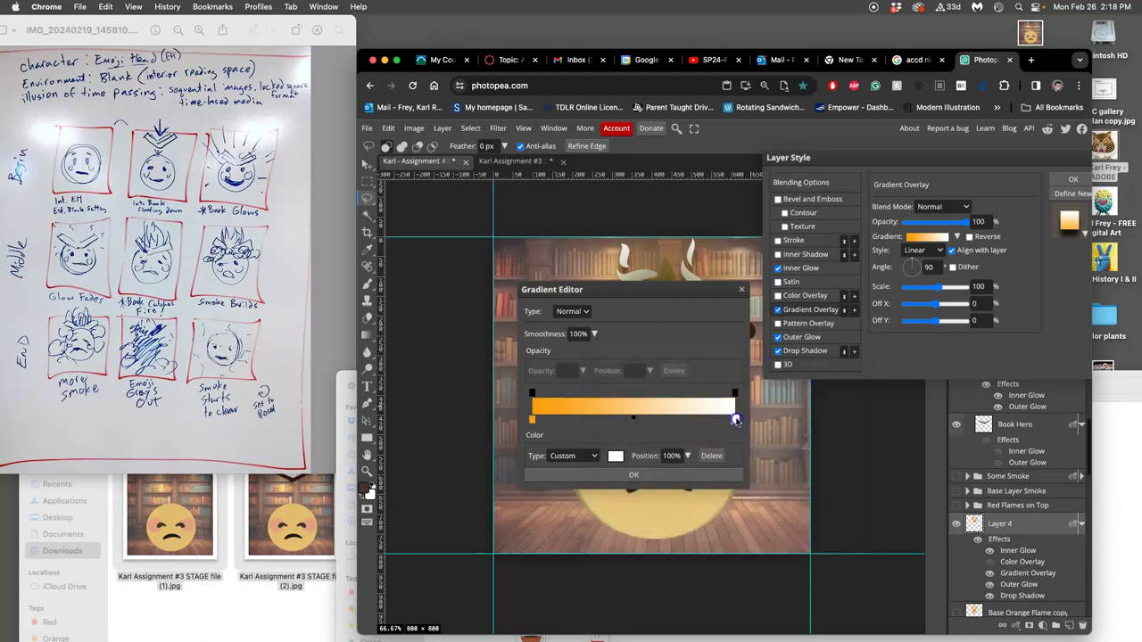
double_click(736, 419)
click(737, 515)
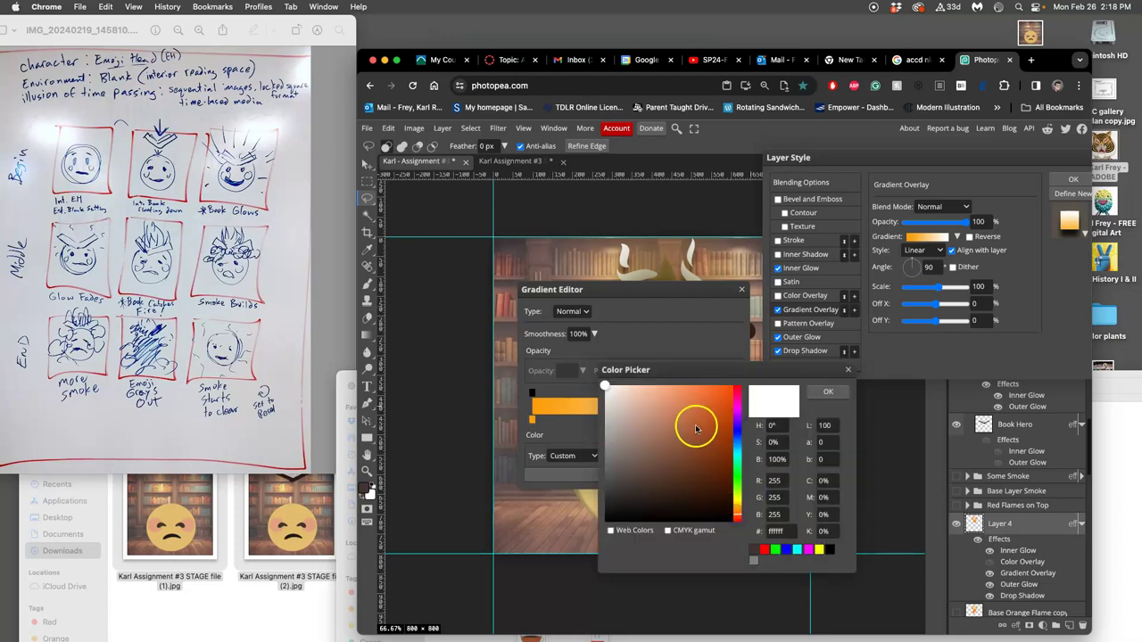
drag(696, 429, 710, 451)
click(827, 392)
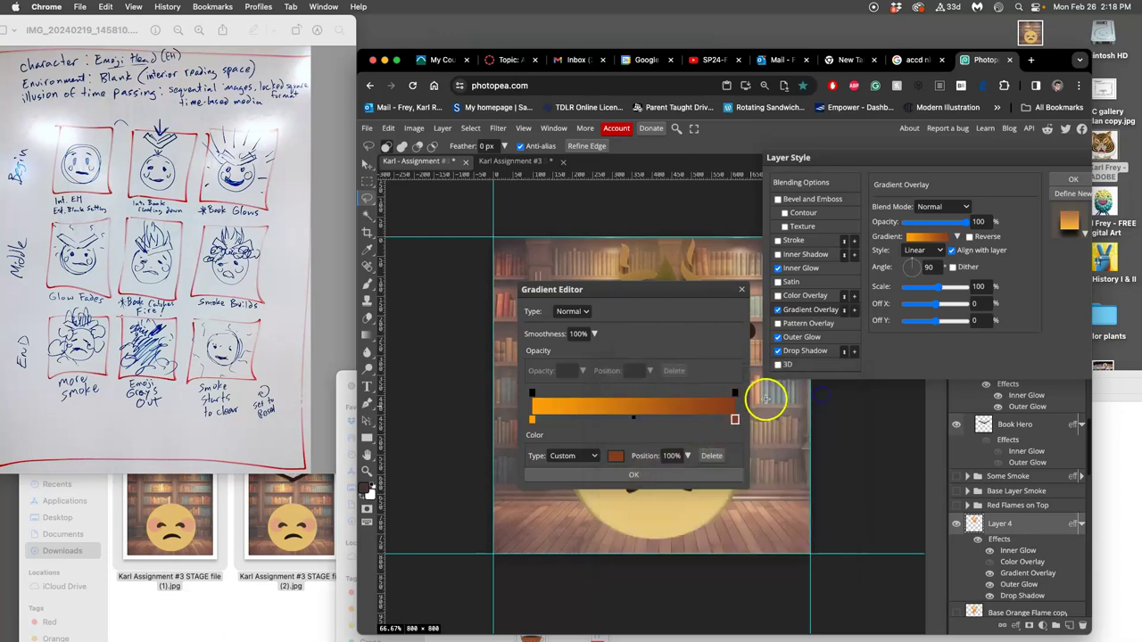
Add a beige stop at 42%, make the end stop bright red, reposition it, and confirm.
click(618, 420)
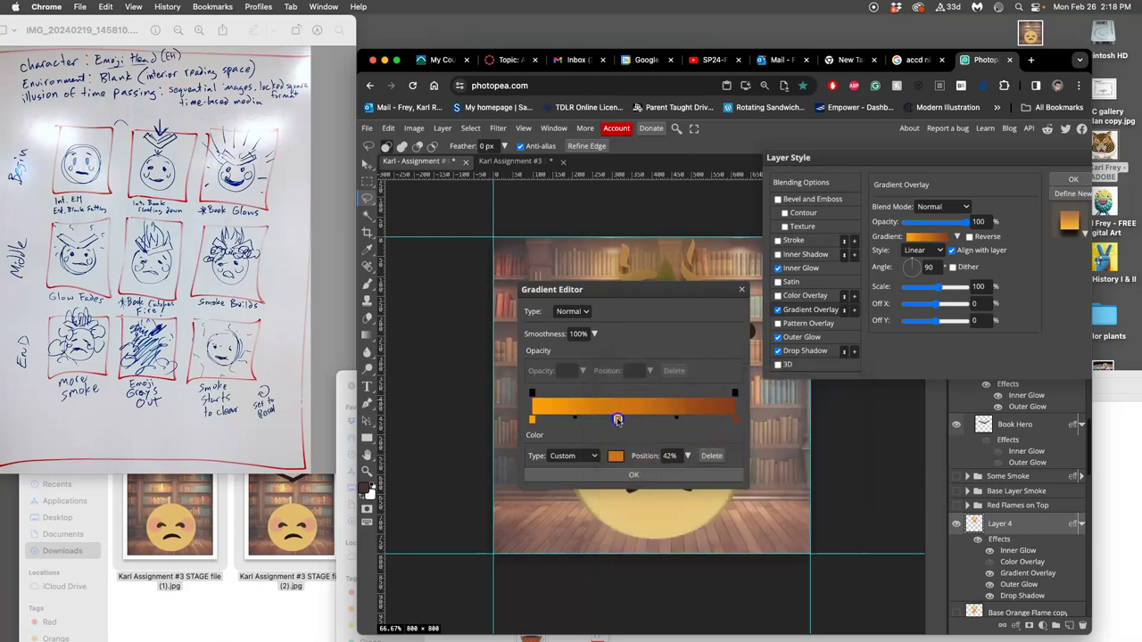
click(616, 456)
click(634, 394)
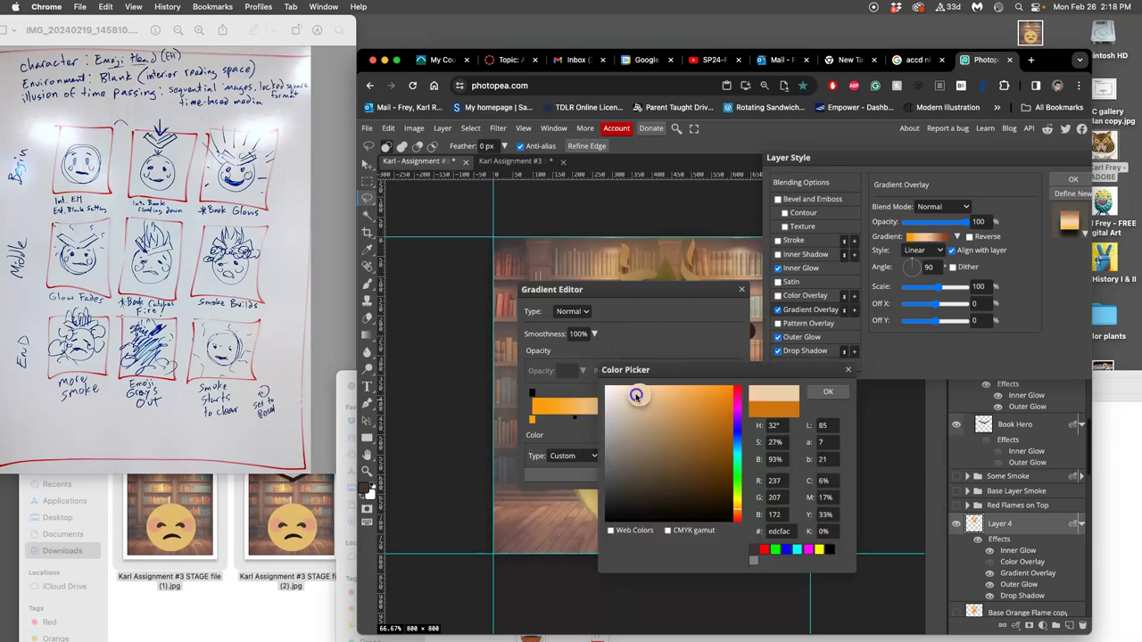
click(826, 393)
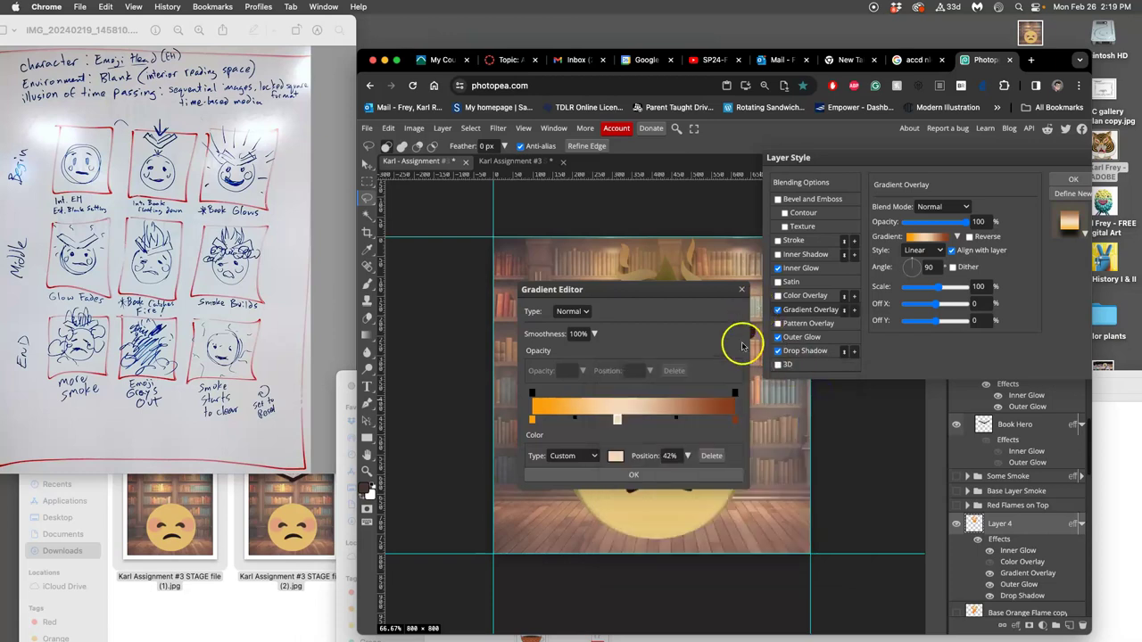
double_click(733, 420)
click(736, 517)
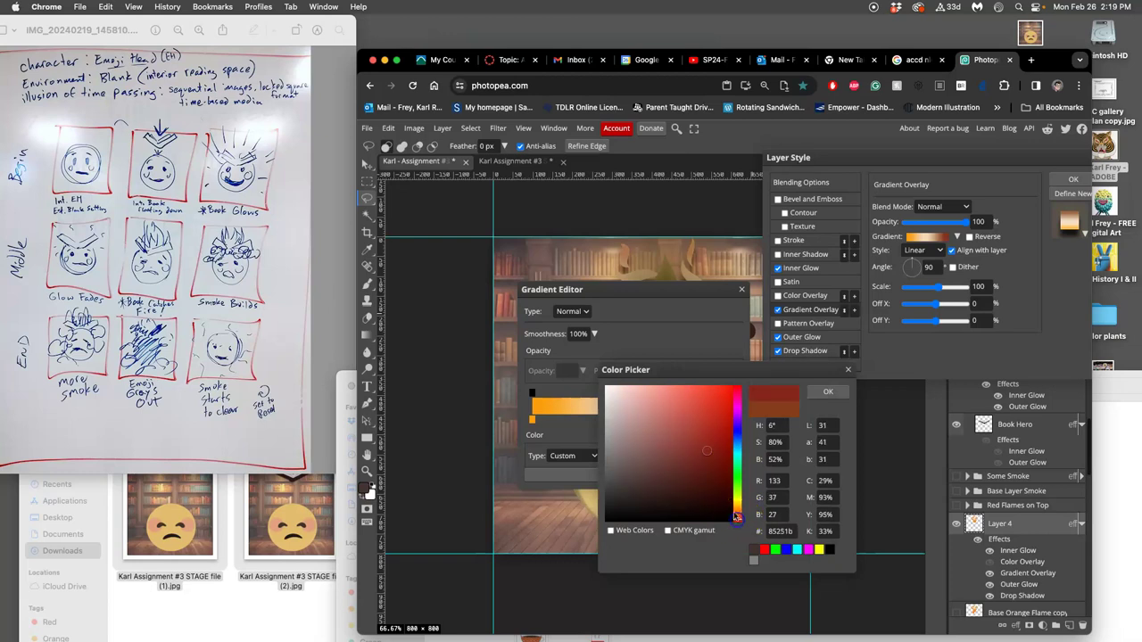
click(719, 409)
click(816, 393)
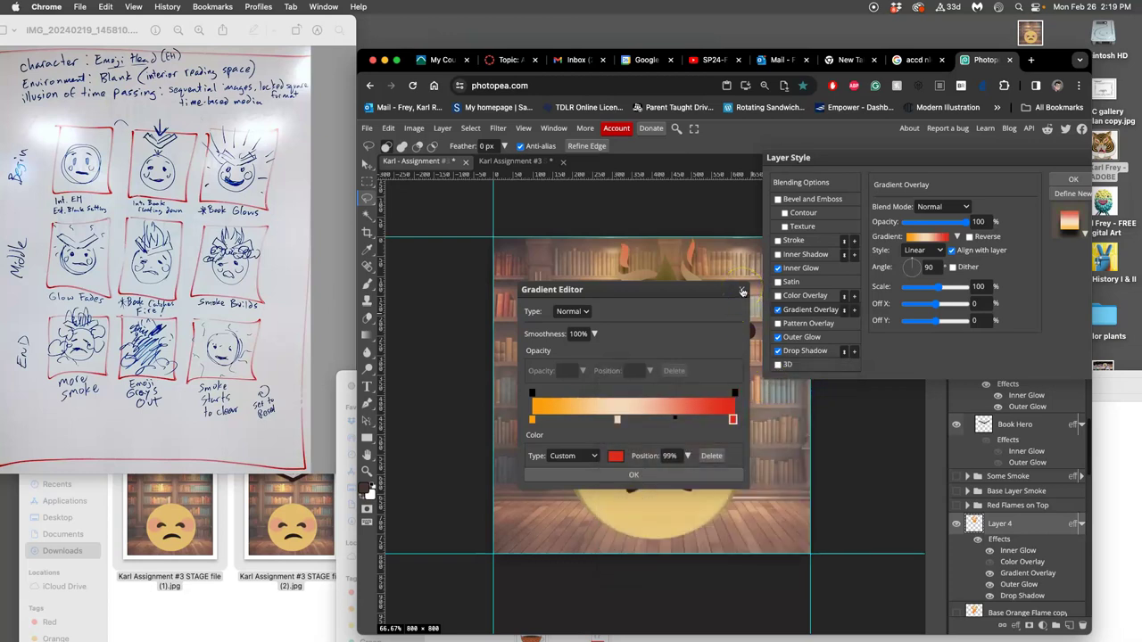
mouse_move(733, 420)
mouse_down()
mouse_move(584, 421)
mouse_move(721, 421)
mouse_up()
drag(583, 420, 623, 421)
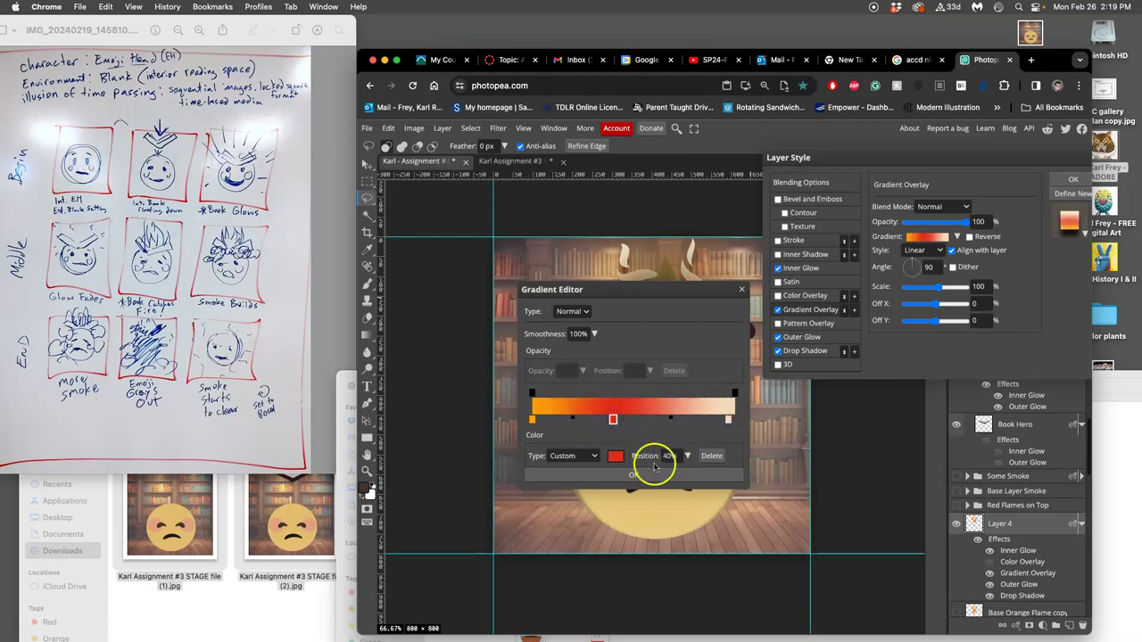
click(645, 473)
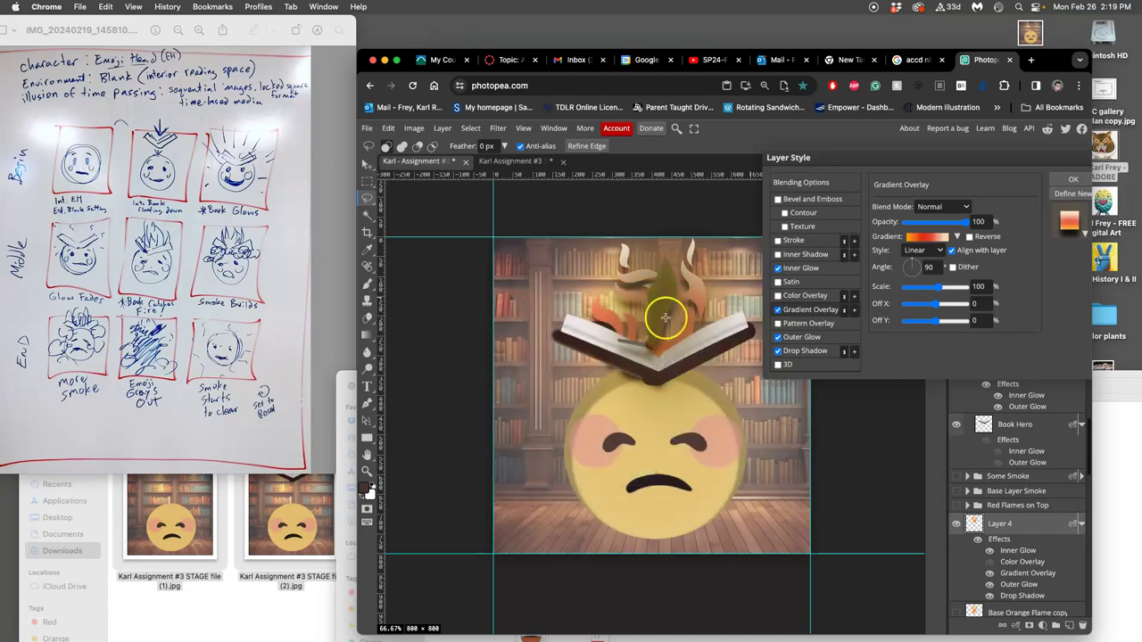
Lower the flames' Gradient Overlay to 60% opacity, add a dark red Satin, and apply.
scroll(723, 382, up, 2)
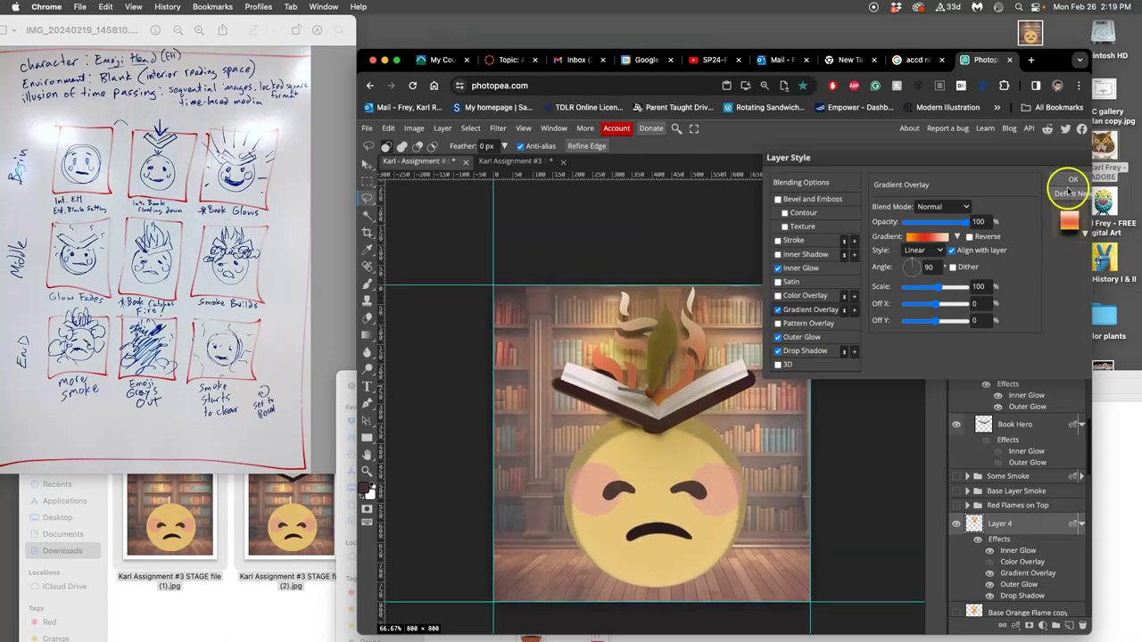
drag(977, 222, 926, 223)
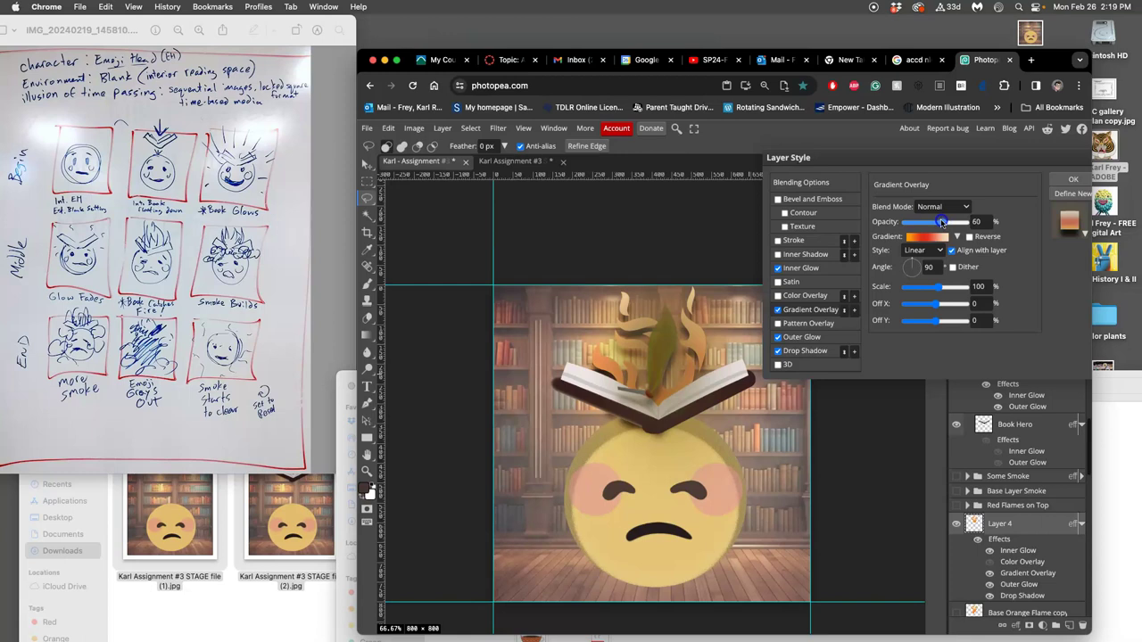
click(777, 283)
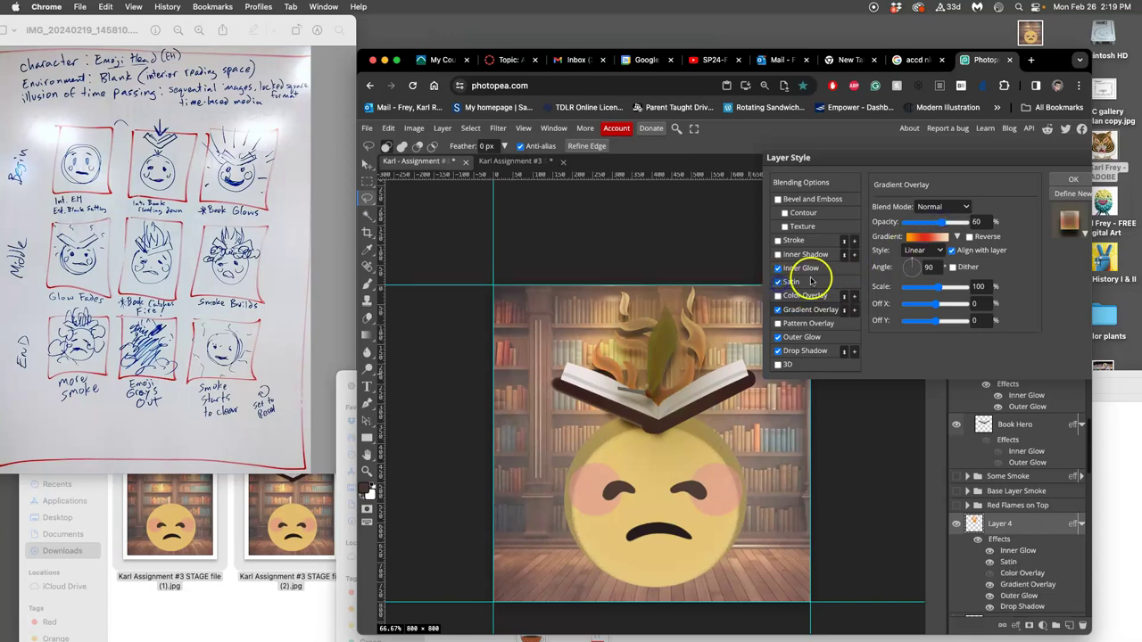
click(808, 282)
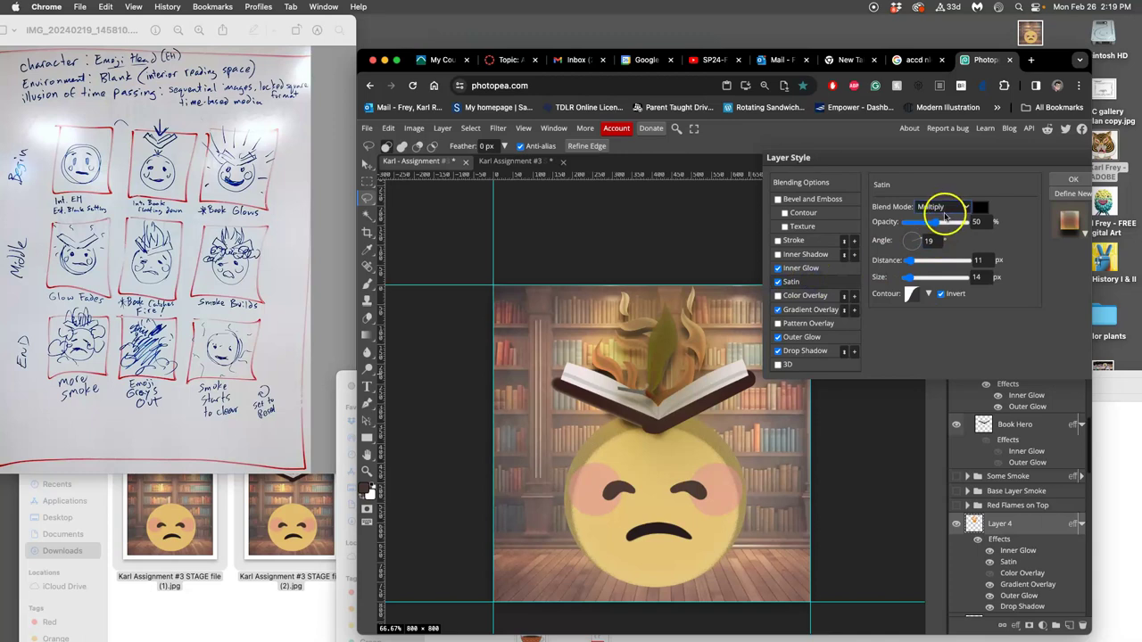
click(981, 210)
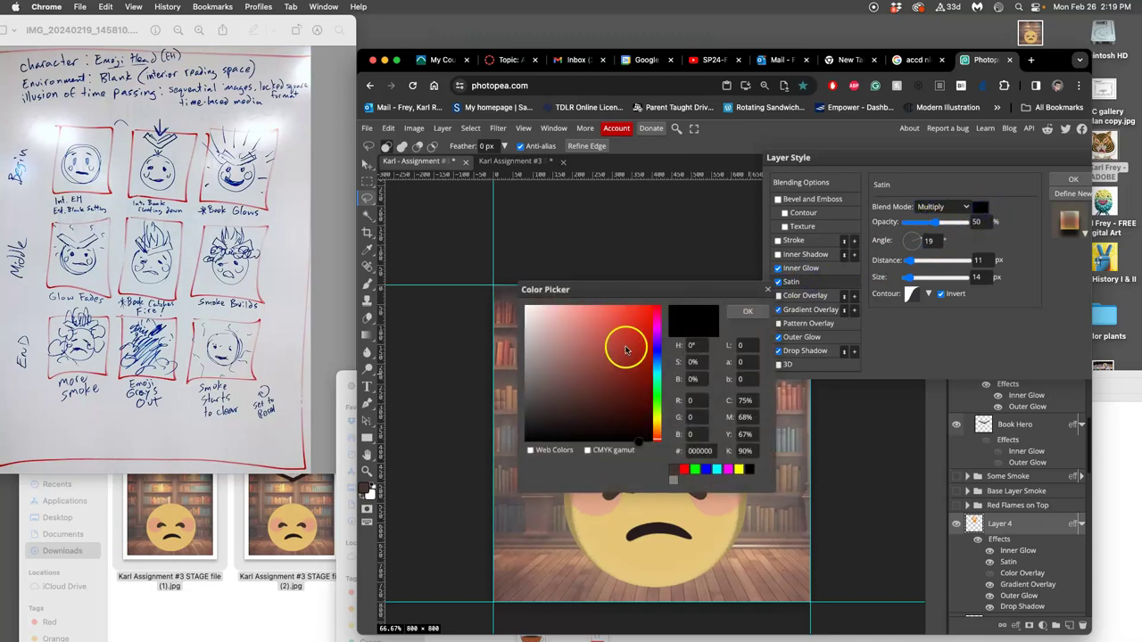
drag(624, 345, 654, 371)
click(746, 312)
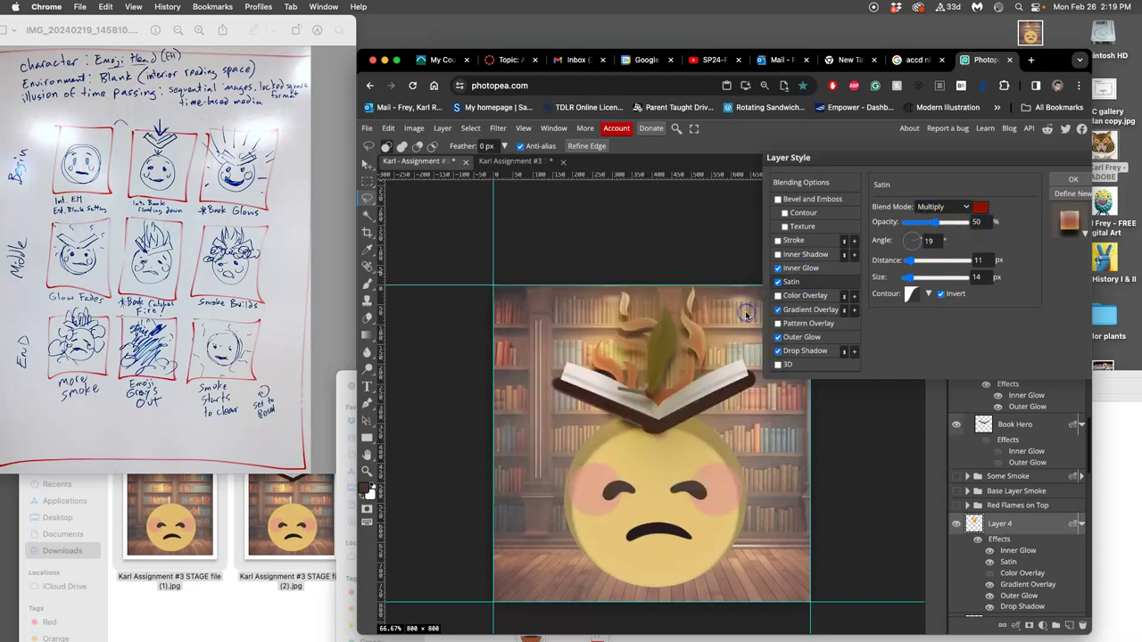
click(1056, 181)
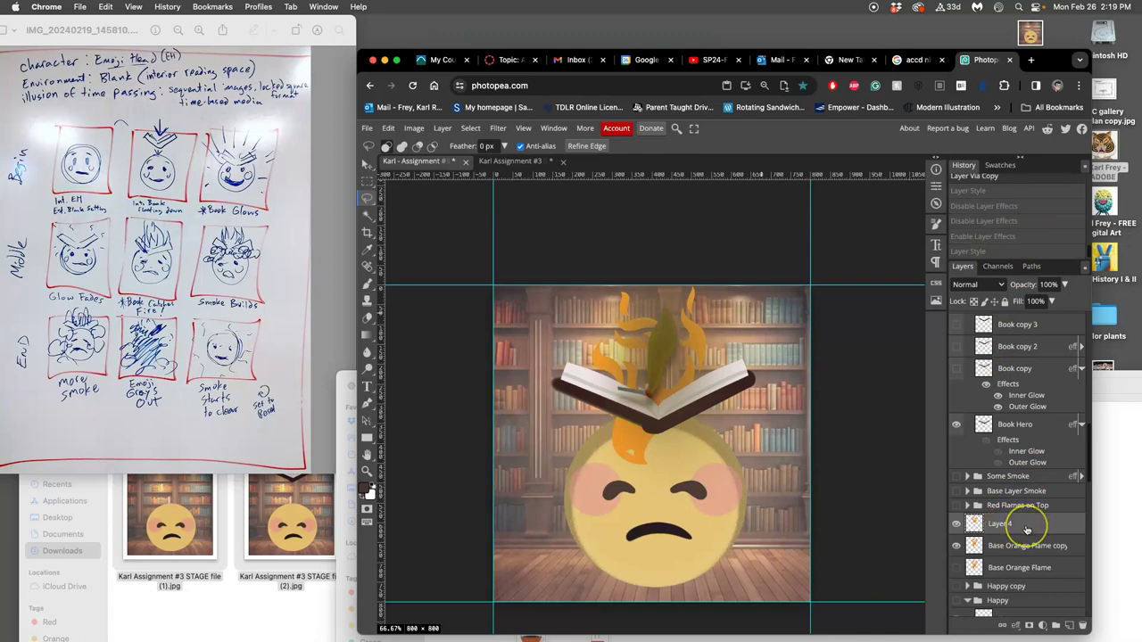
Raise the Head Base inner shadow opacity from 35% to 49% and confirm.
click(989, 252)
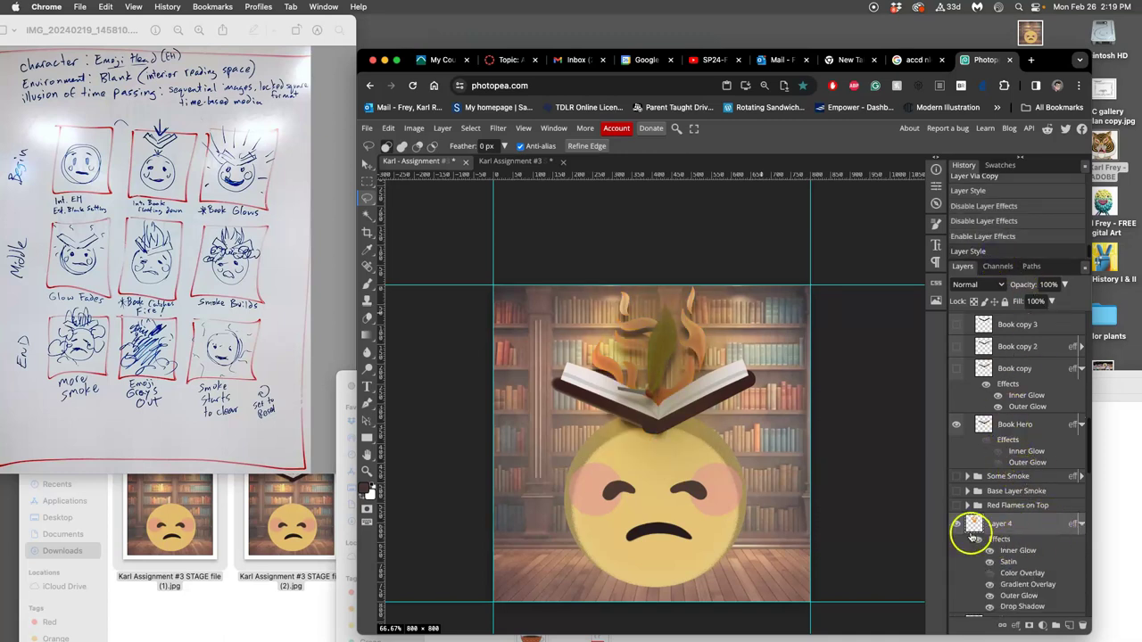
click(959, 525)
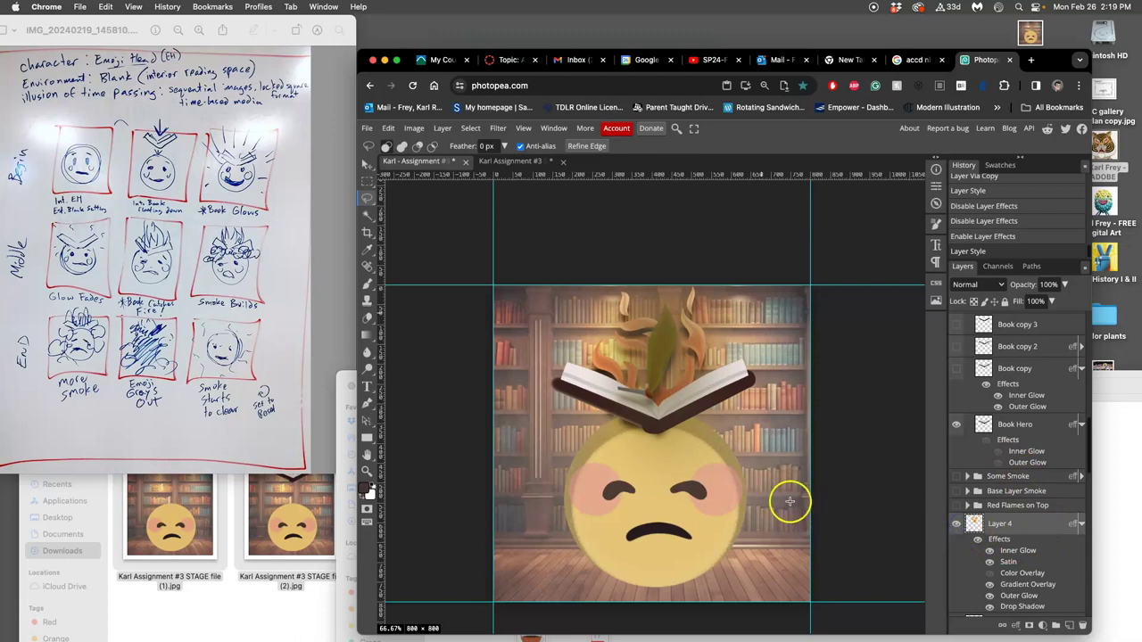
scroll(791, 500, up, 1)
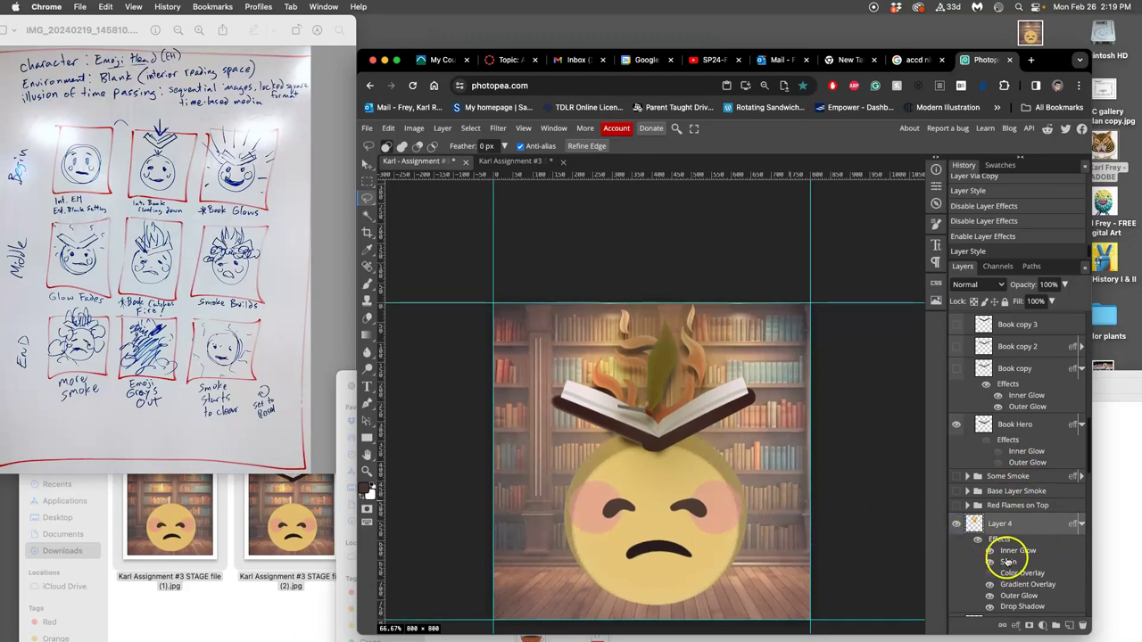
scroll(1006, 555, down, 10)
scroll(1006, 559, down, 5)
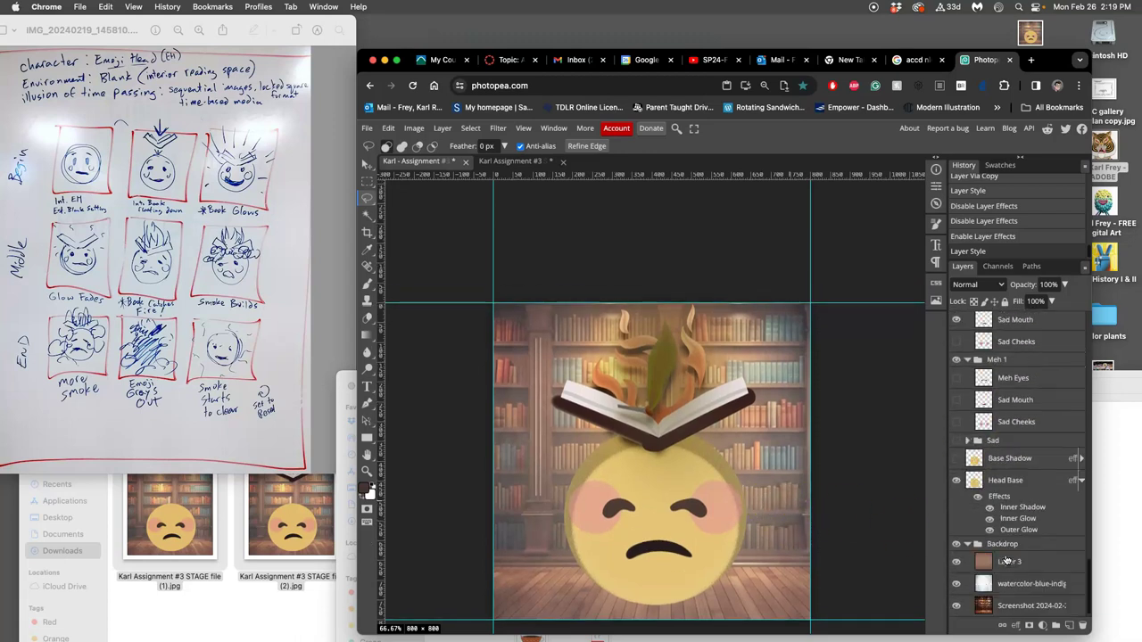
double_click(1011, 506)
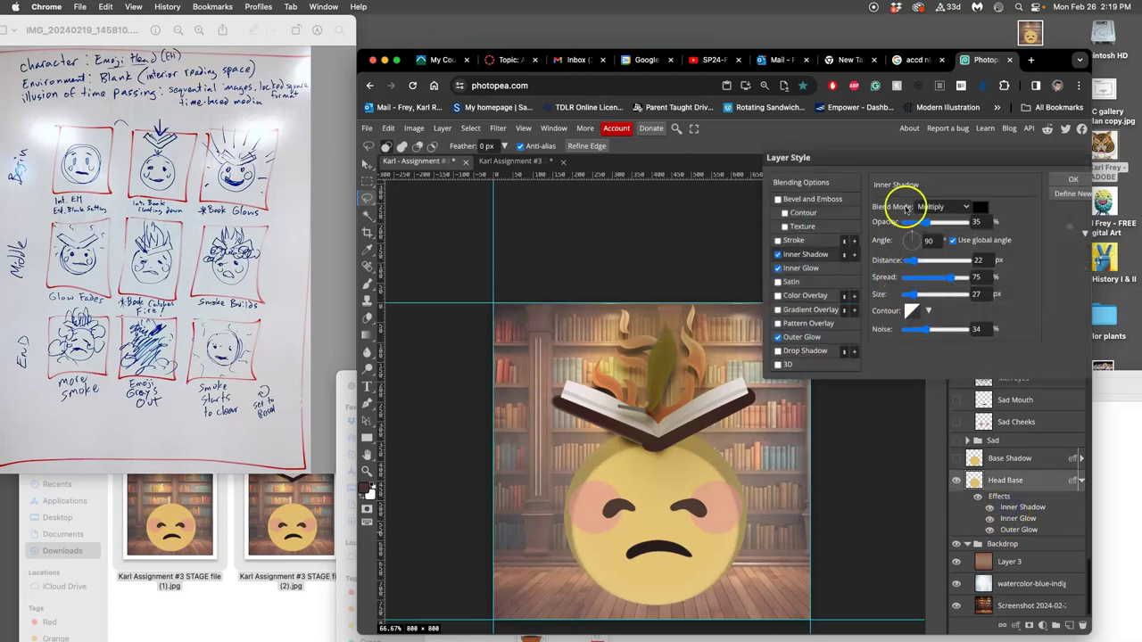
drag(926, 221, 937, 221)
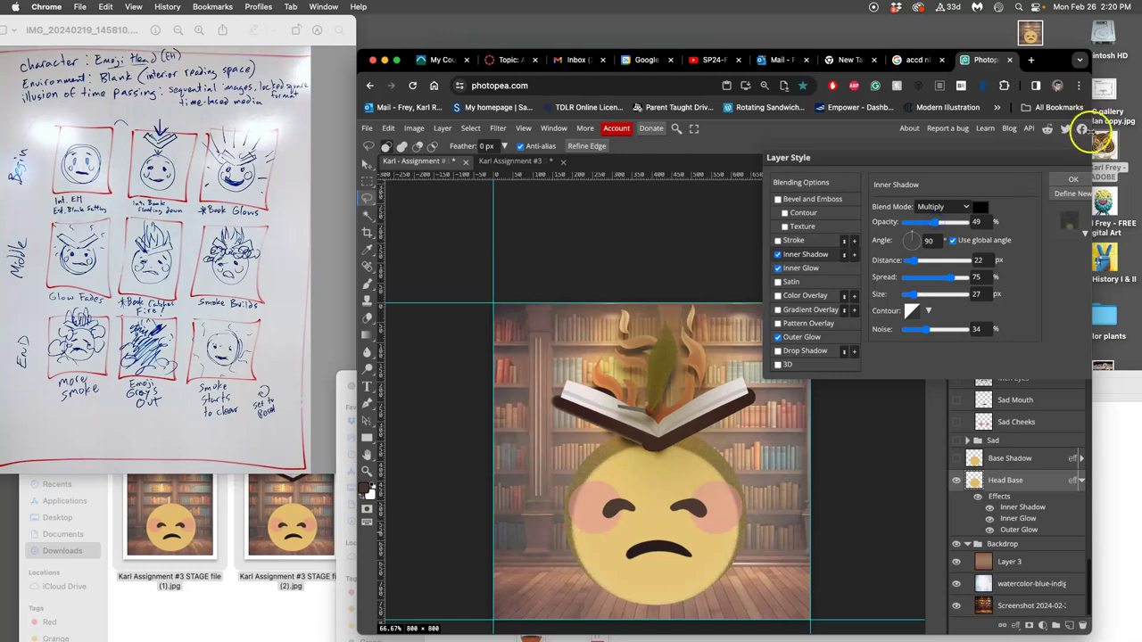
click(1074, 180)
scroll(998, 490, up, 10)
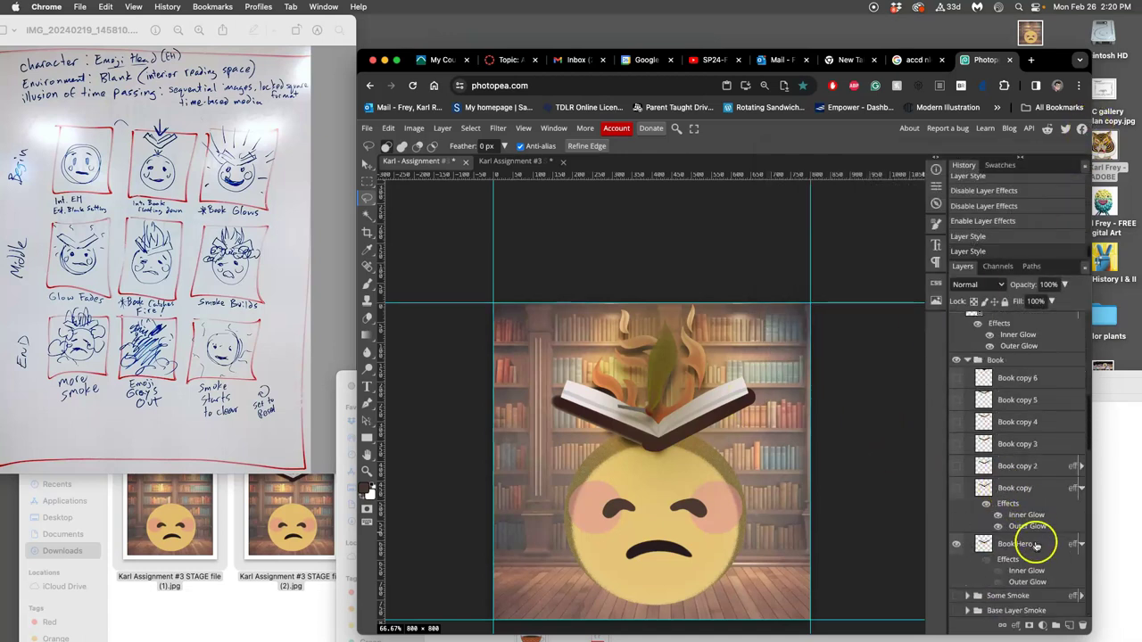
Turn Book Hero's layer effects back on.
double_click(1008, 560)
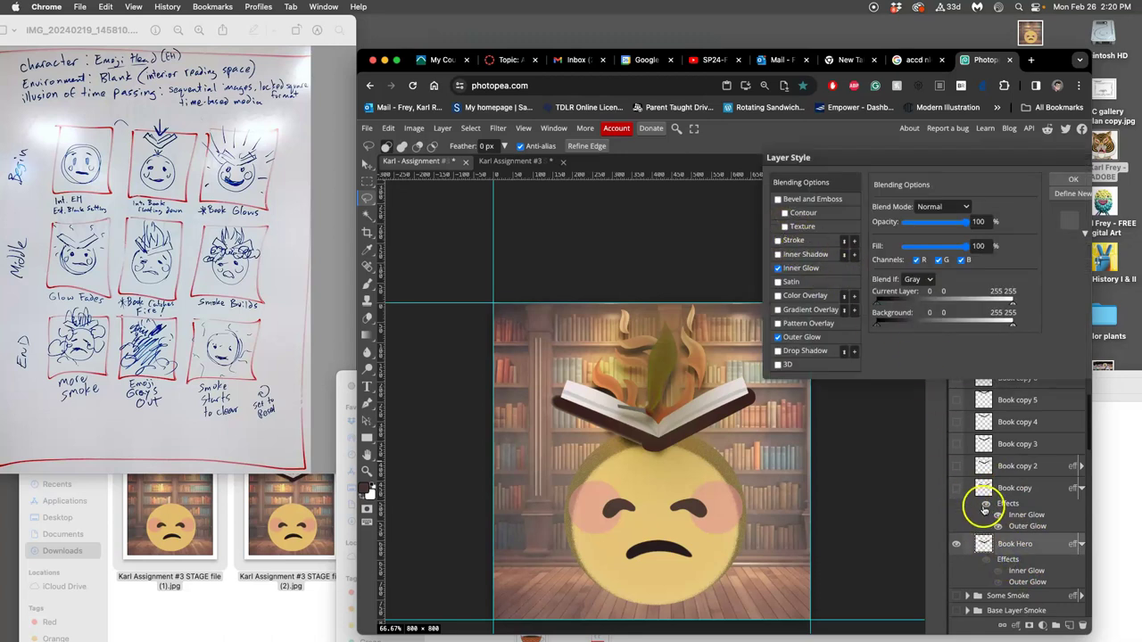
click(988, 564)
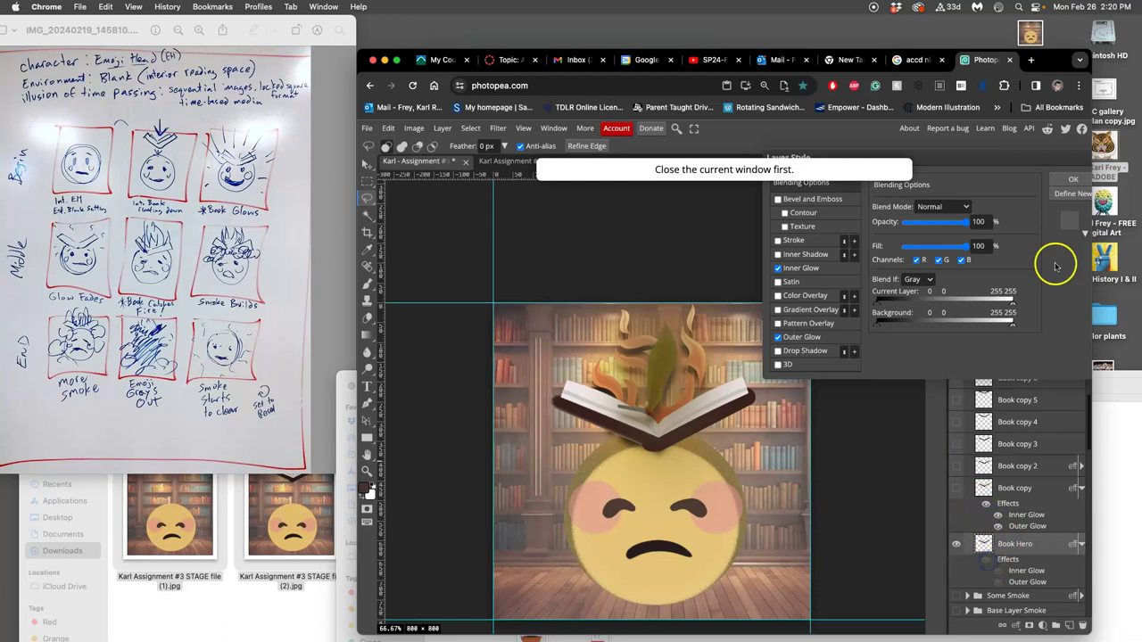
click(1078, 177)
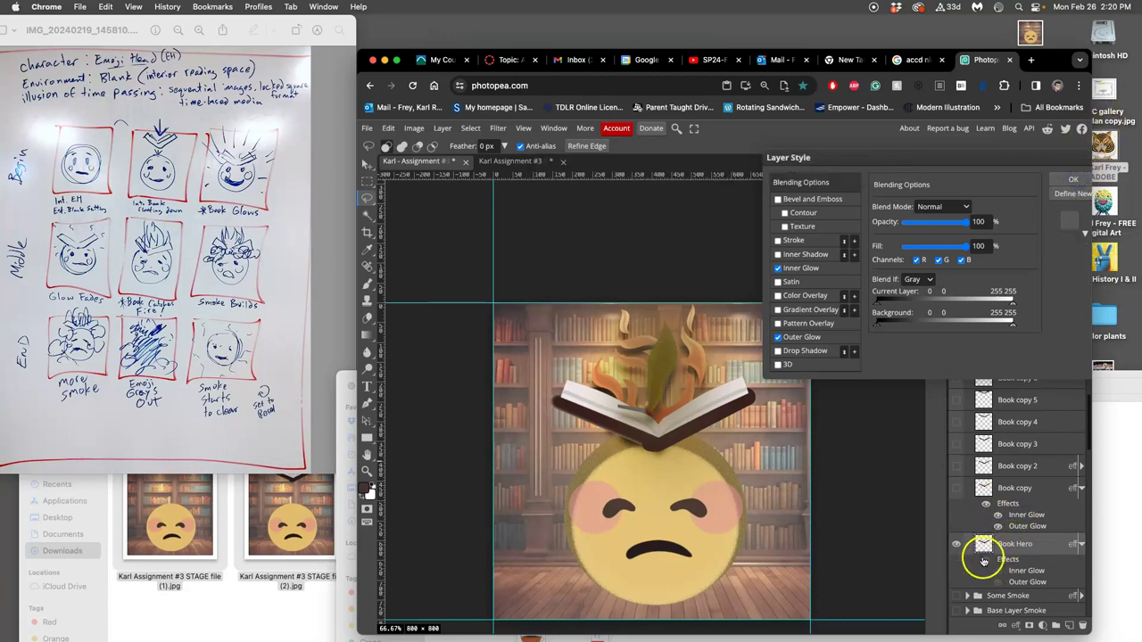
click(986, 558)
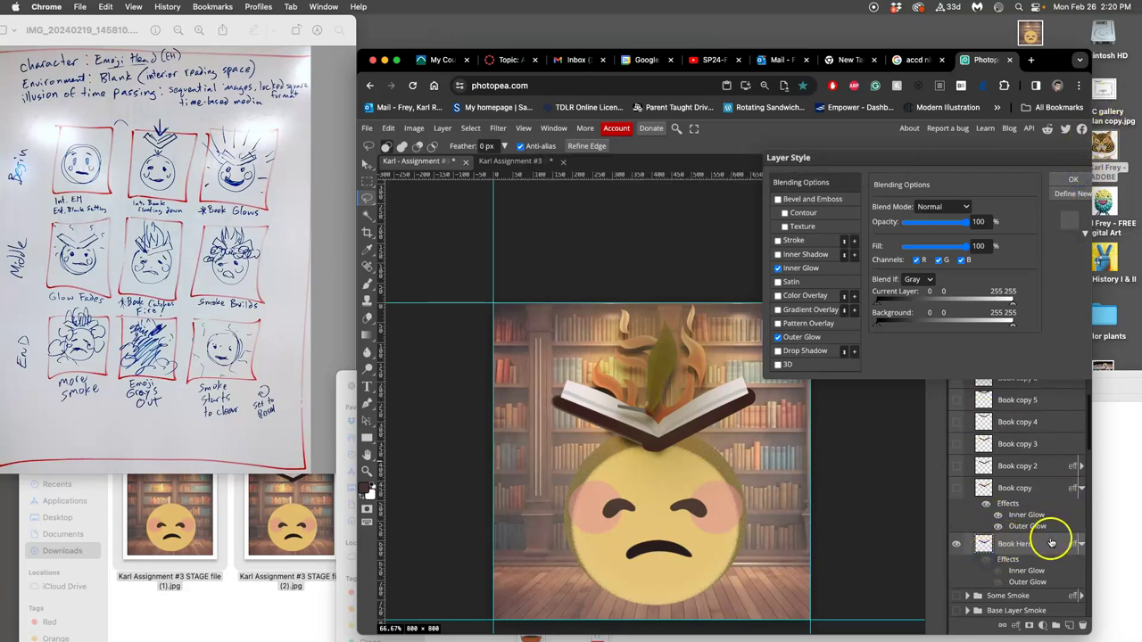
click(1073, 179)
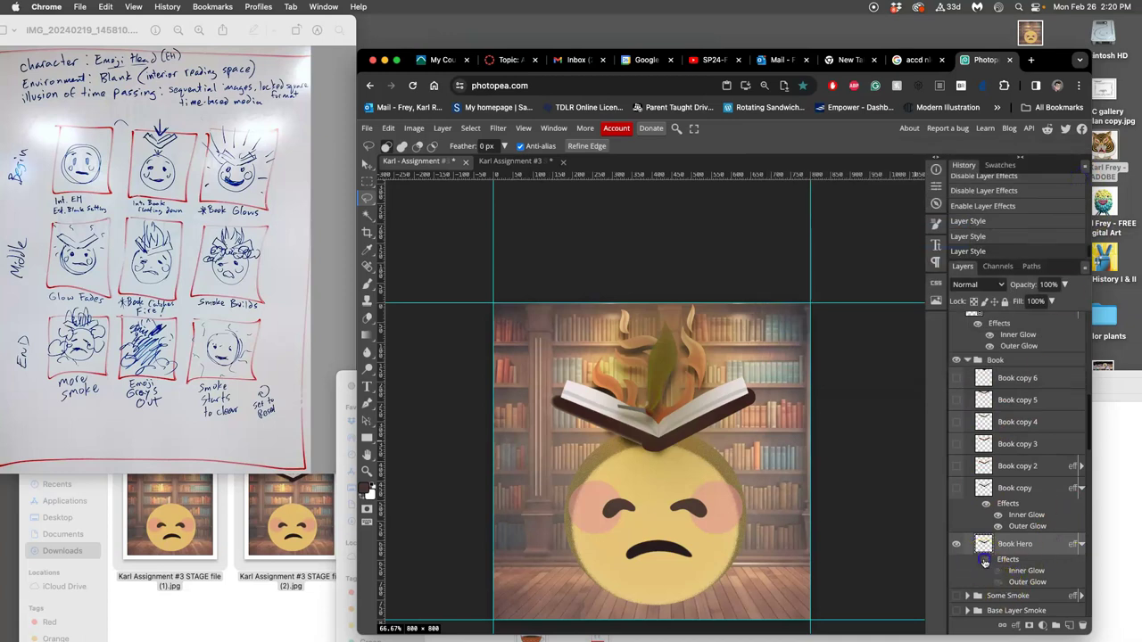
click(985, 559)
Give Book Hero a drop shadow (distance 41, size 38) and a 35% black colour overlay.
double_click(1011, 559)
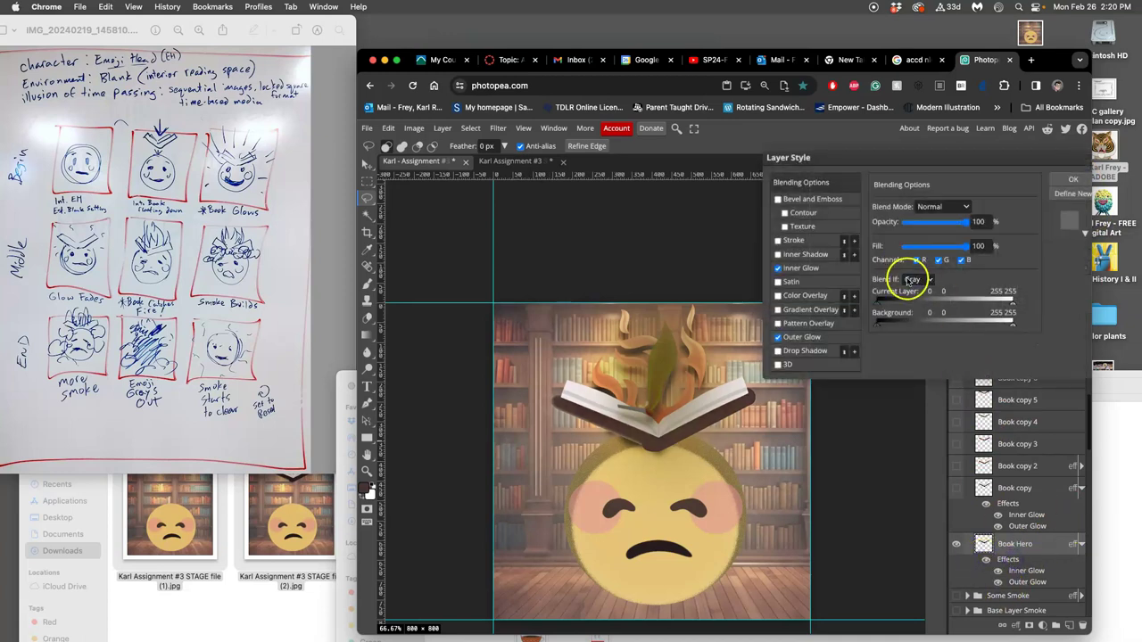
click(777, 351)
click(799, 350)
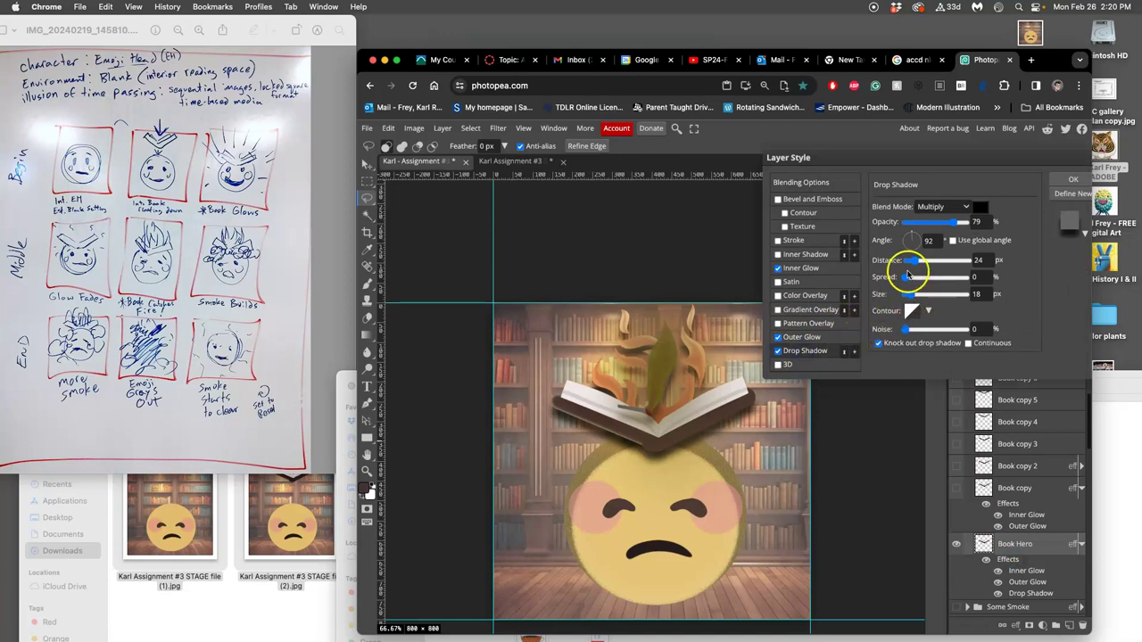
drag(914, 262, 914, 263)
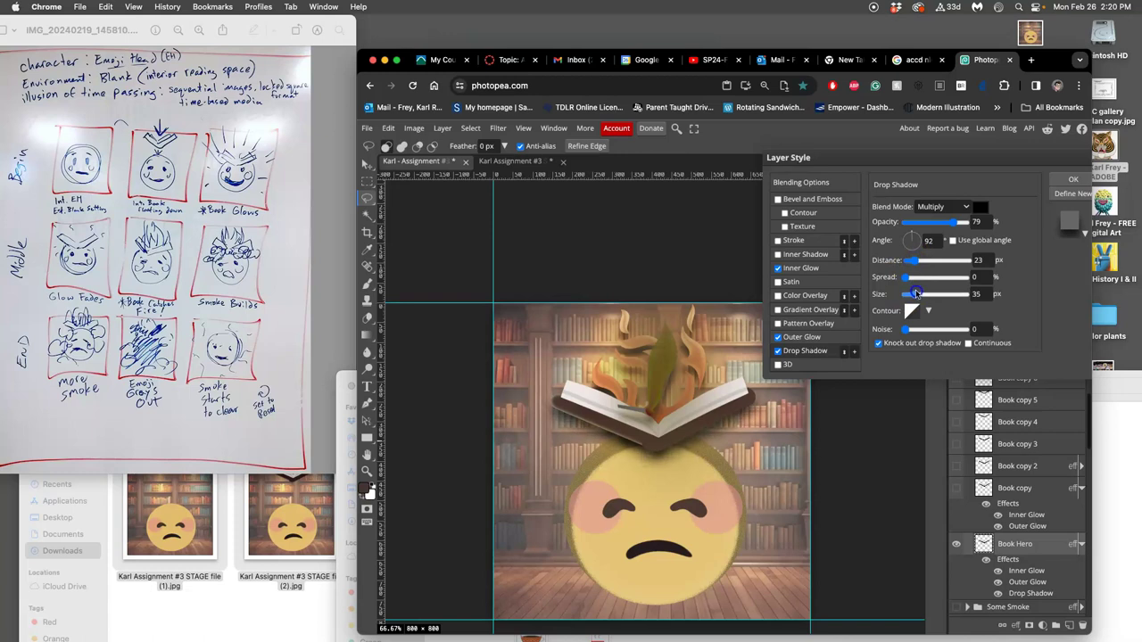
drag(911, 260, 921, 263)
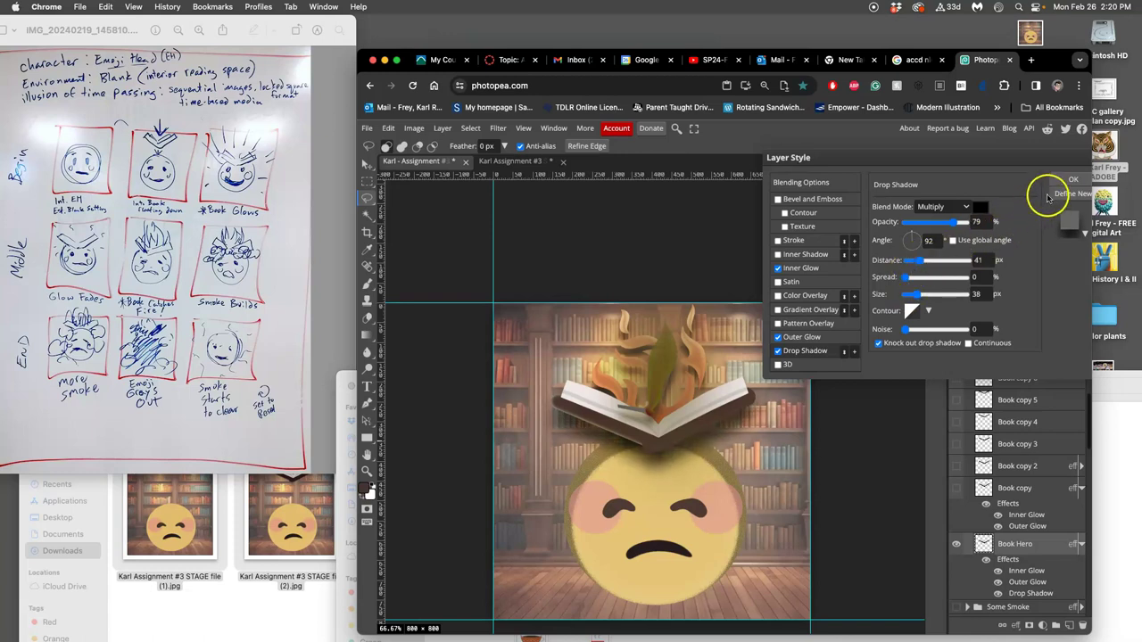
click(778, 295)
click(796, 297)
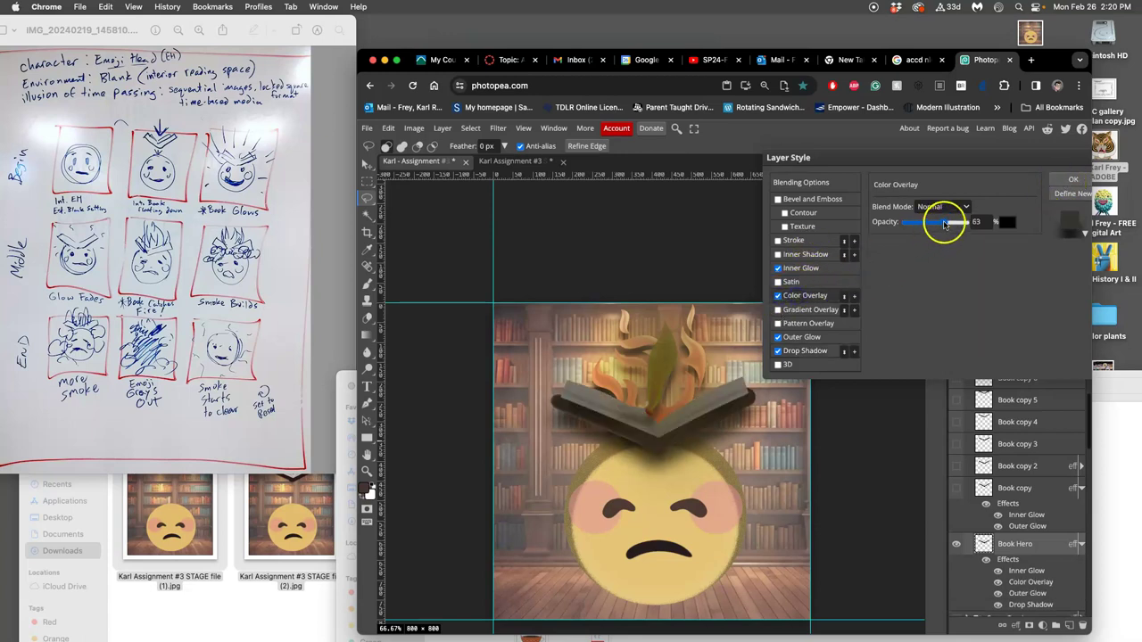
drag(951, 222, 927, 225)
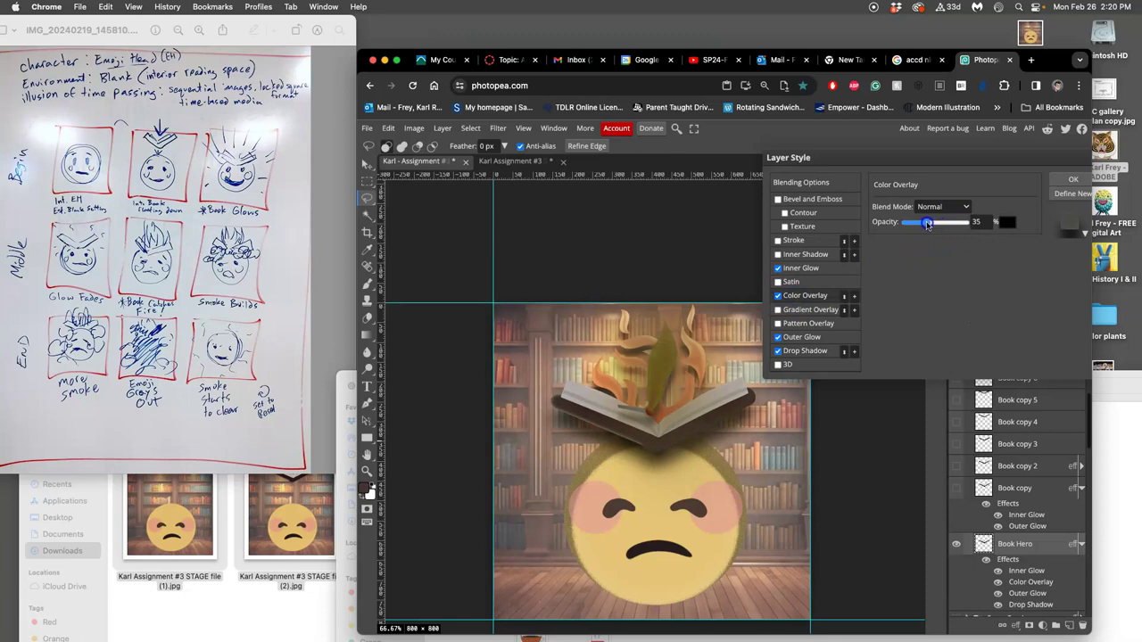
click(1067, 180)
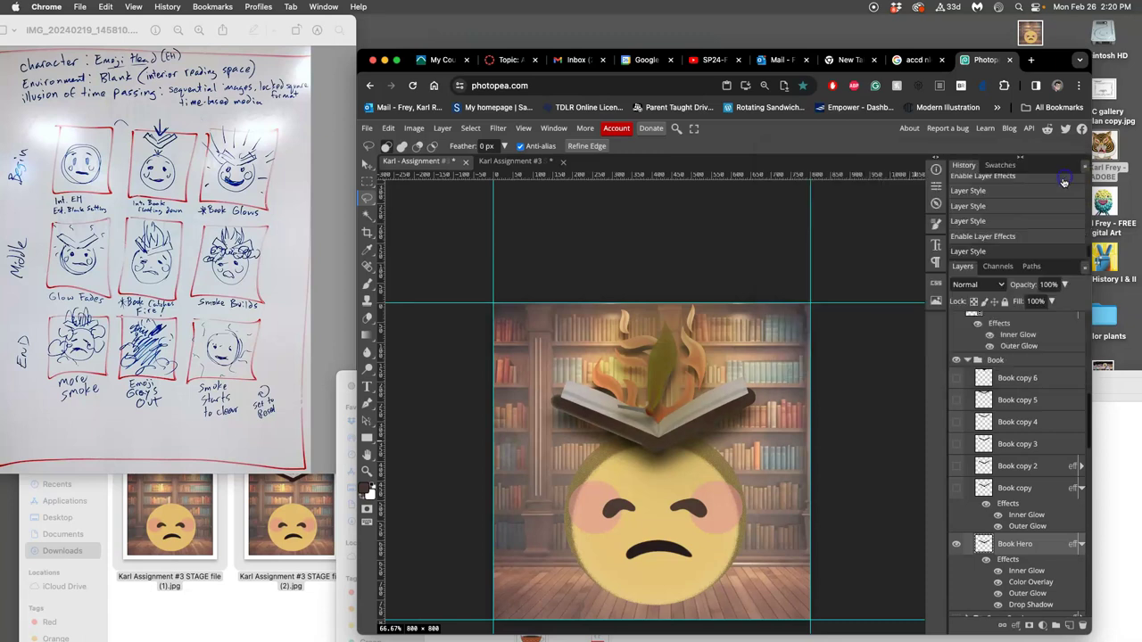
Lower MATCH copy 8's black Color Overlay to 45% opacity, then glance at the other document.
scroll(994, 419, up, 5)
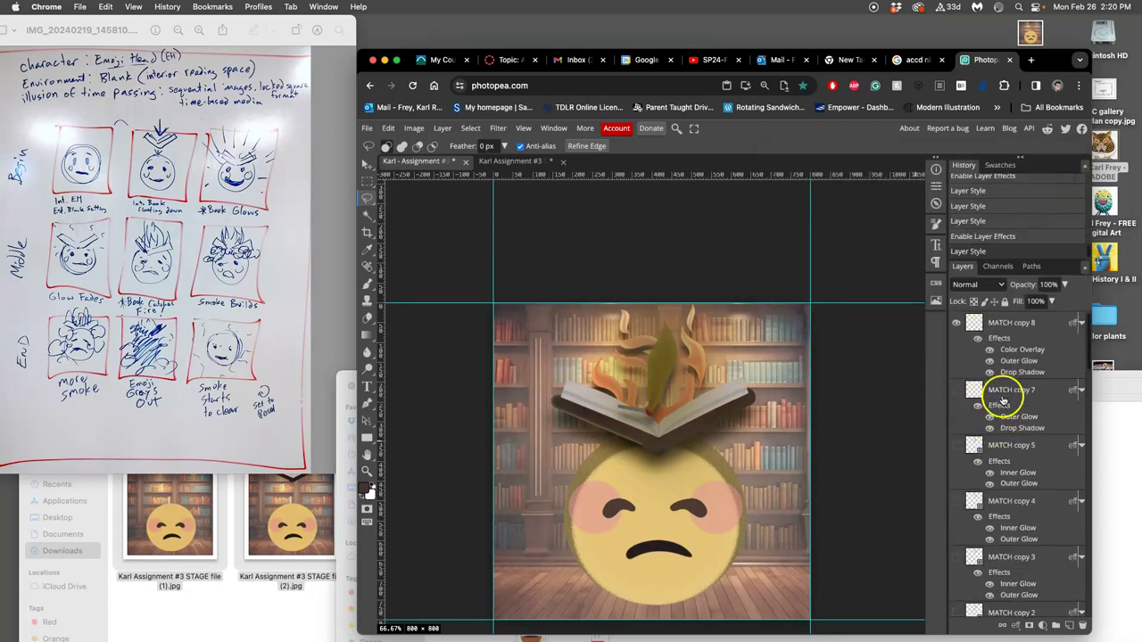
click(990, 350)
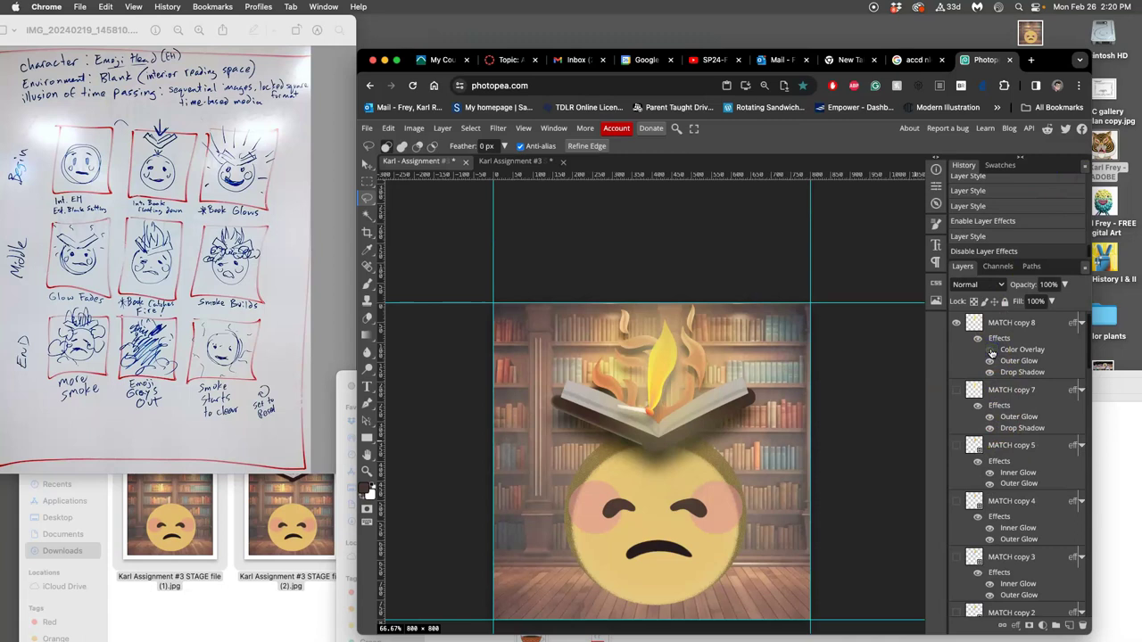
click(990, 351)
click(990, 350)
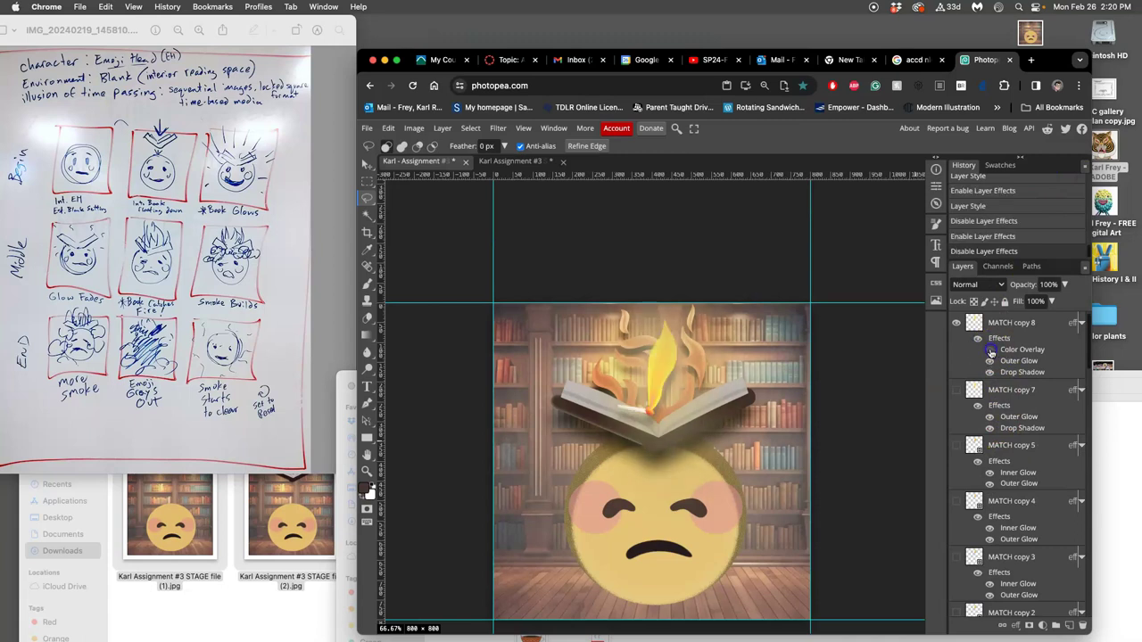
click(990, 350)
double_click(1008, 349)
drag(936, 223, 933, 226)
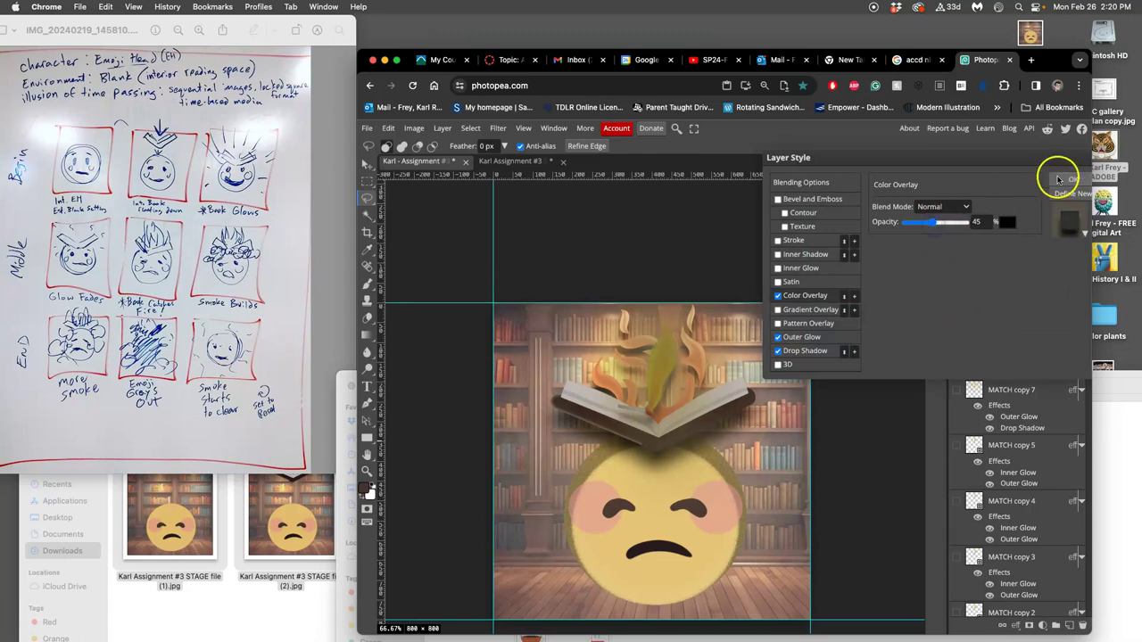
click(1061, 179)
click(509, 162)
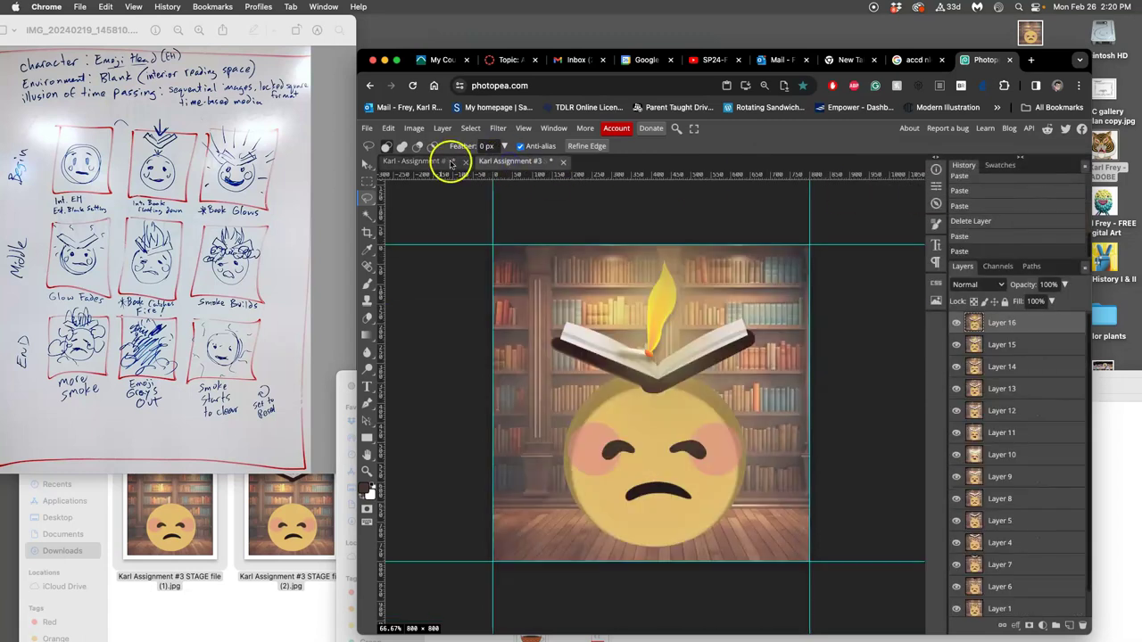
click(432, 161)
Compare the Happy copy 2 eyes and Meh Eyes layers by toggling their visibility.
scroll(901, 497, down, 1)
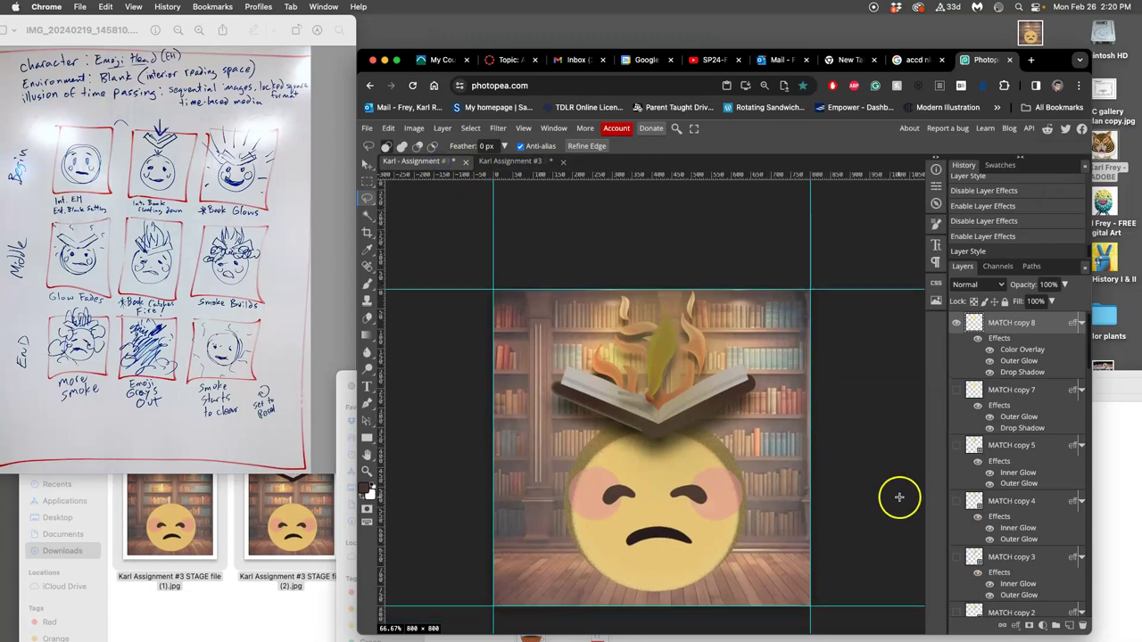
scroll(986, 502, down, 5)
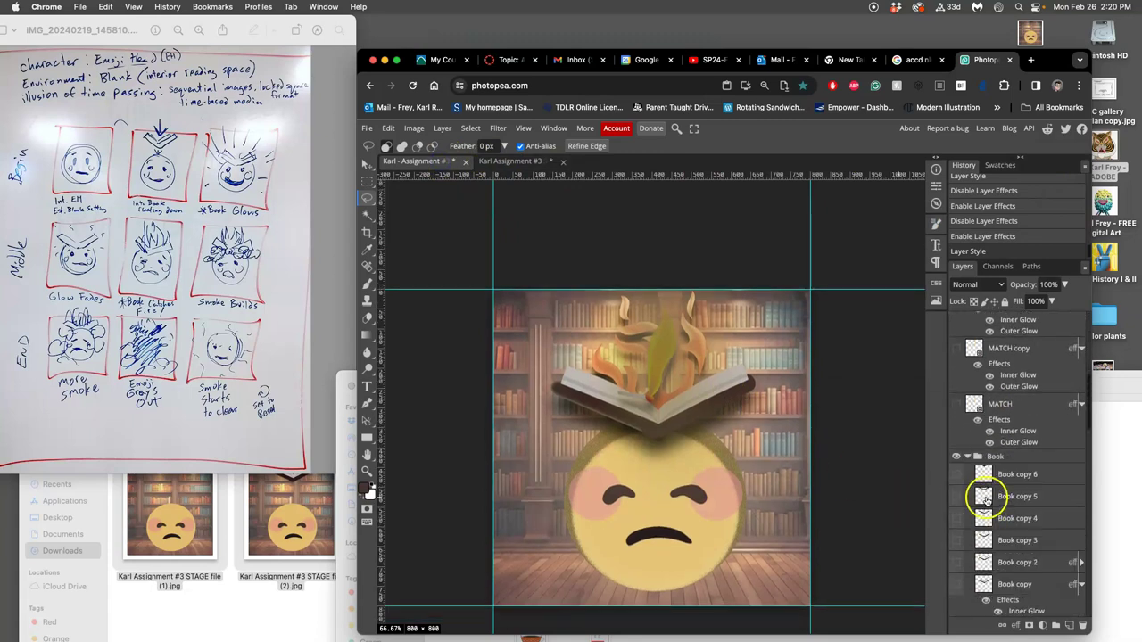
scroll(985, 500, down, 10)
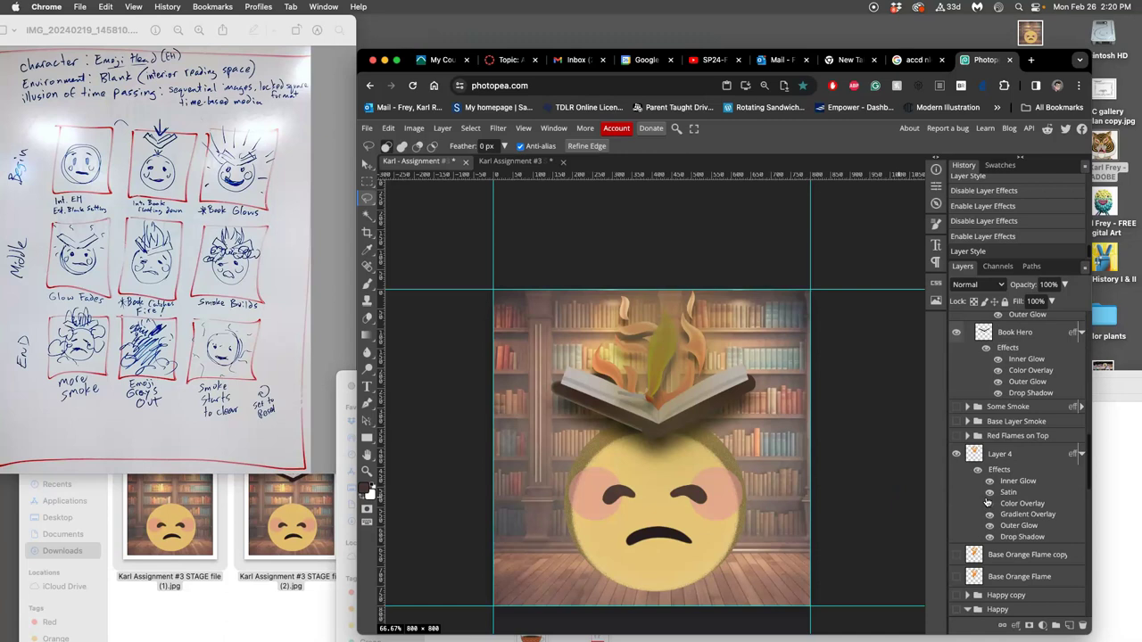
scroll(986, 502, down, 6)
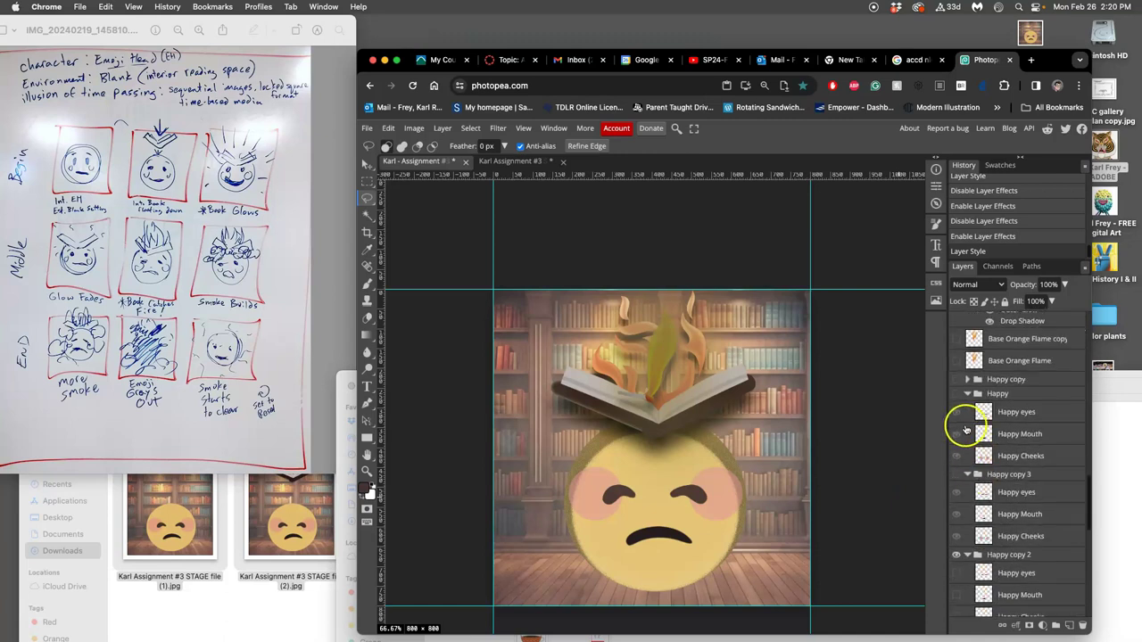
scroll(981, 511, down, 1)
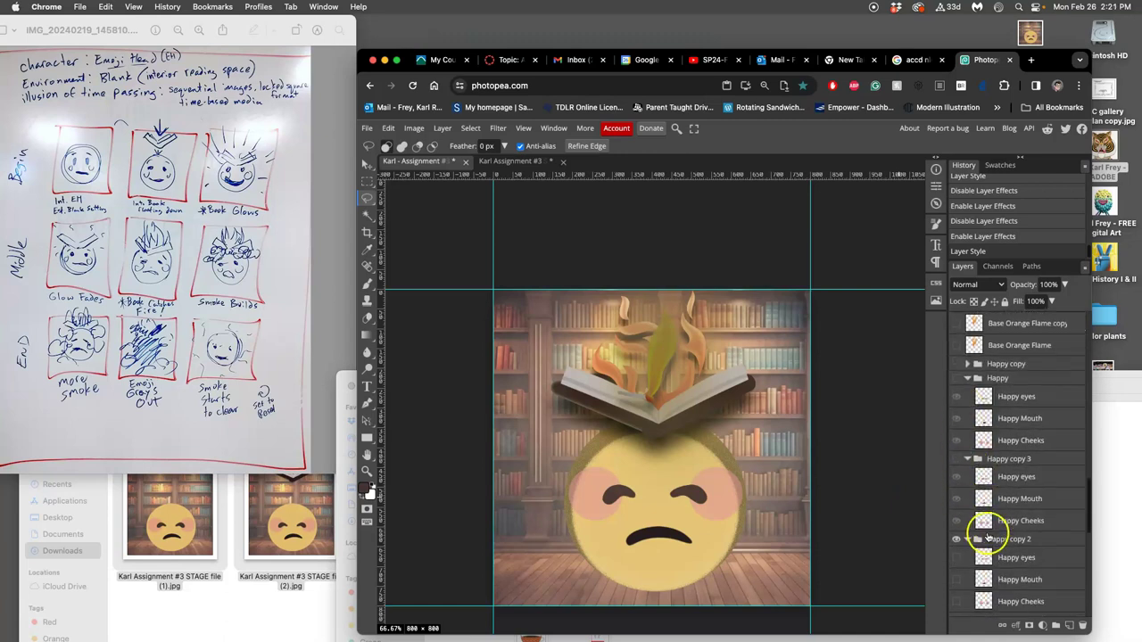
scroll(972, 524, down, 3)
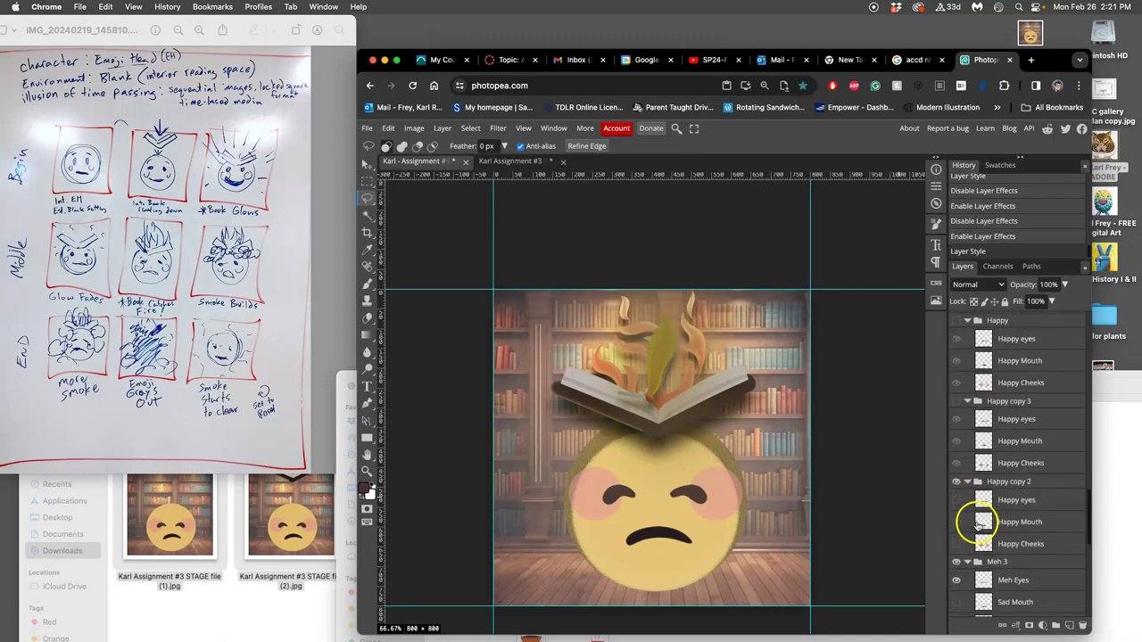
click(957, 501)
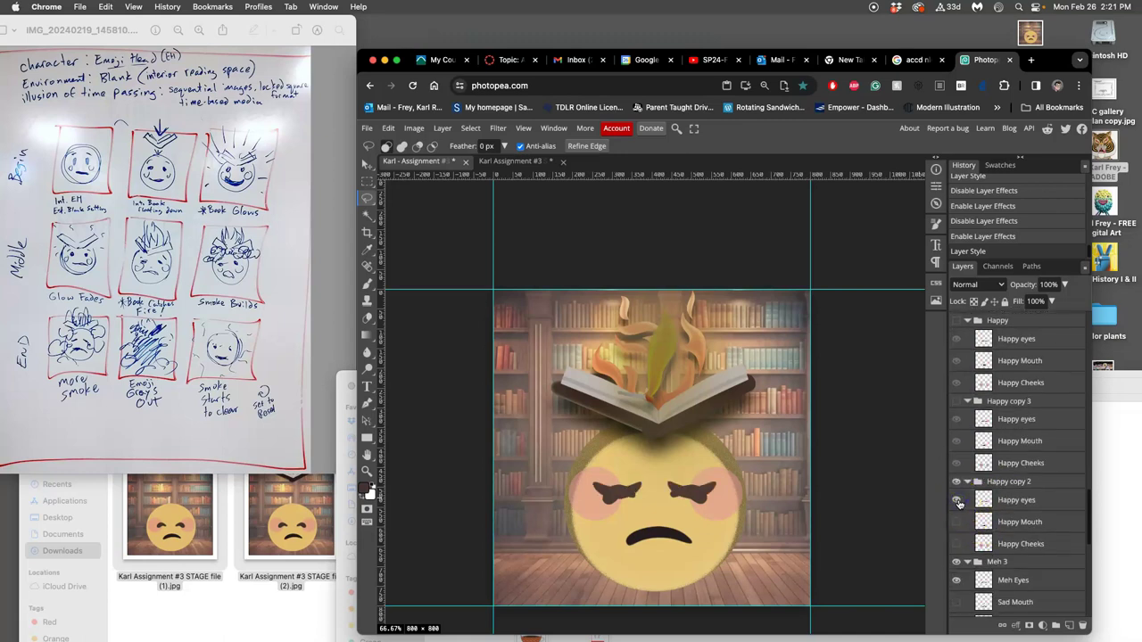
click(956, 581)
click(956, 500)
click(956, 501)
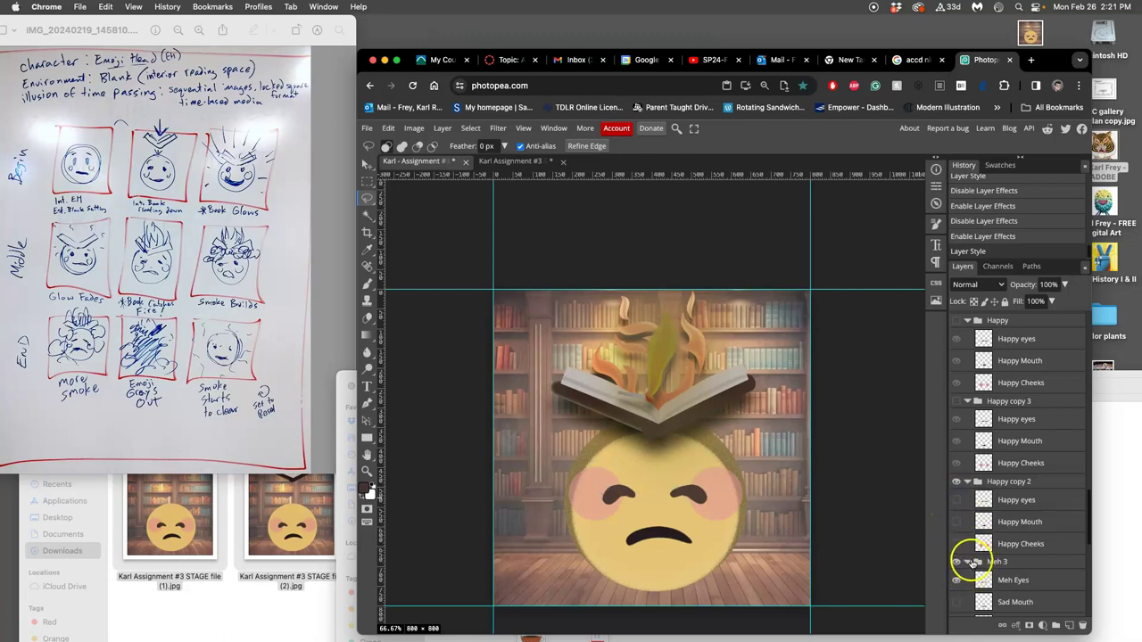
scroll(983, 563, down, 5)
scroll(977, 549, up, 2)
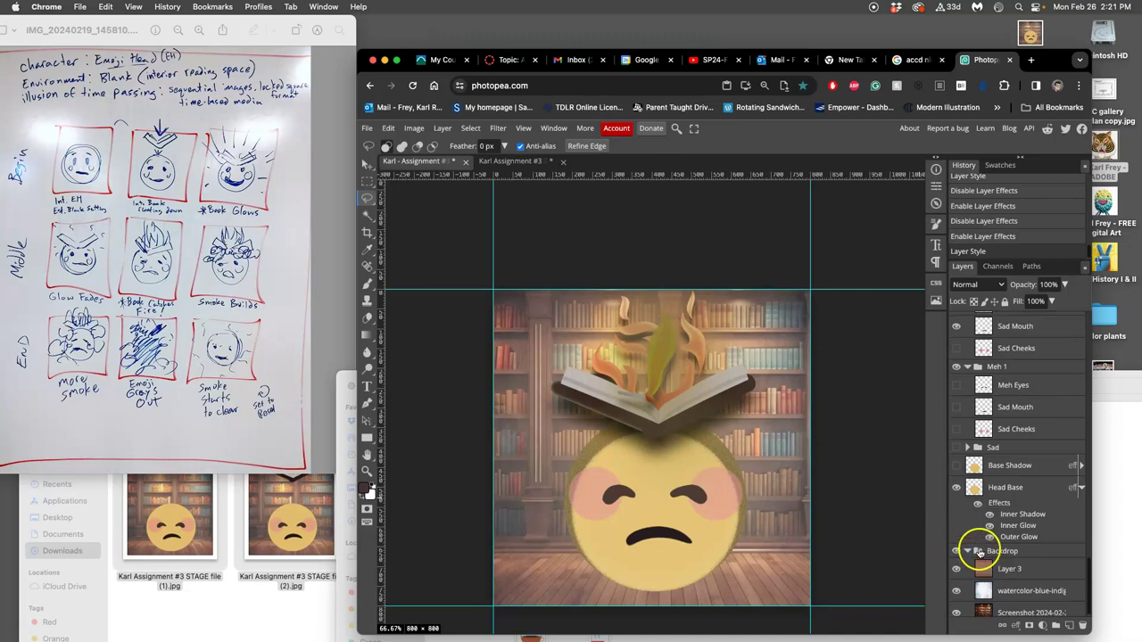
click(958, 441)
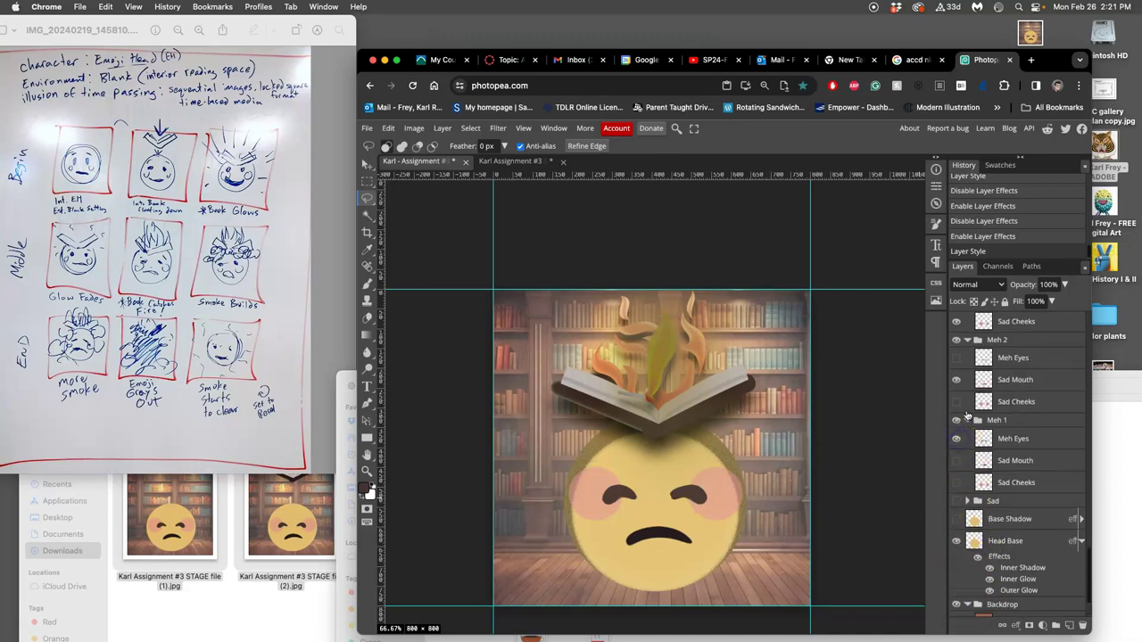
click(958, 442)
scroll(968, 386, up, 2)
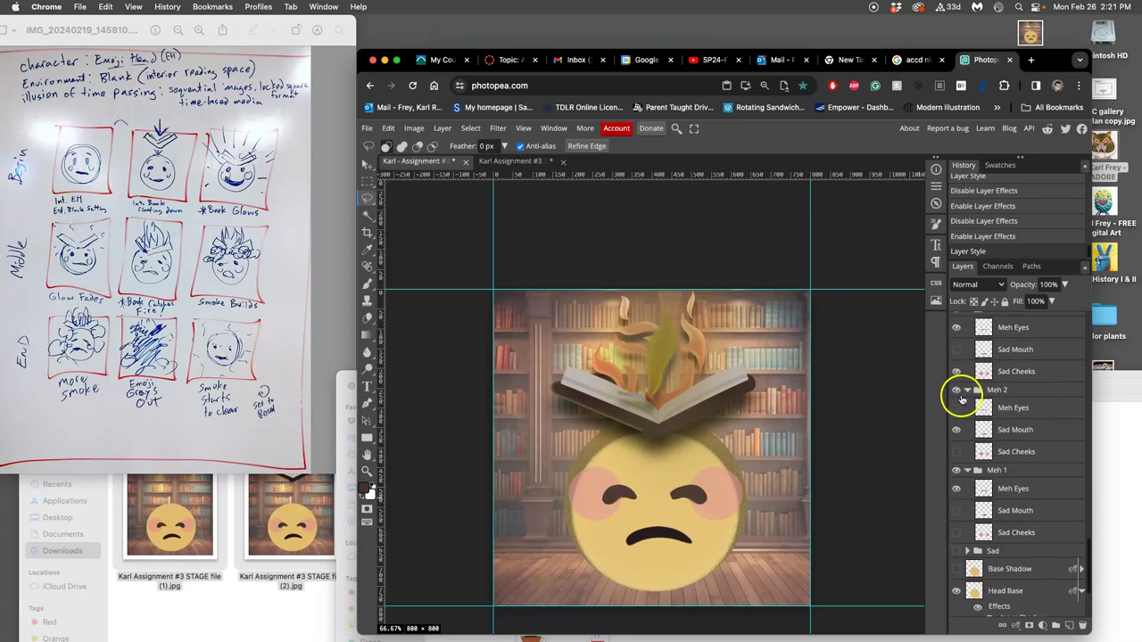
scroll(955, 393, up, 1)
Hide Meh 3's mouth, eyes and cheeks, then show Meh 1 Sad Cheeks faded to 31%.
click(958, 353)
click(956, 338)
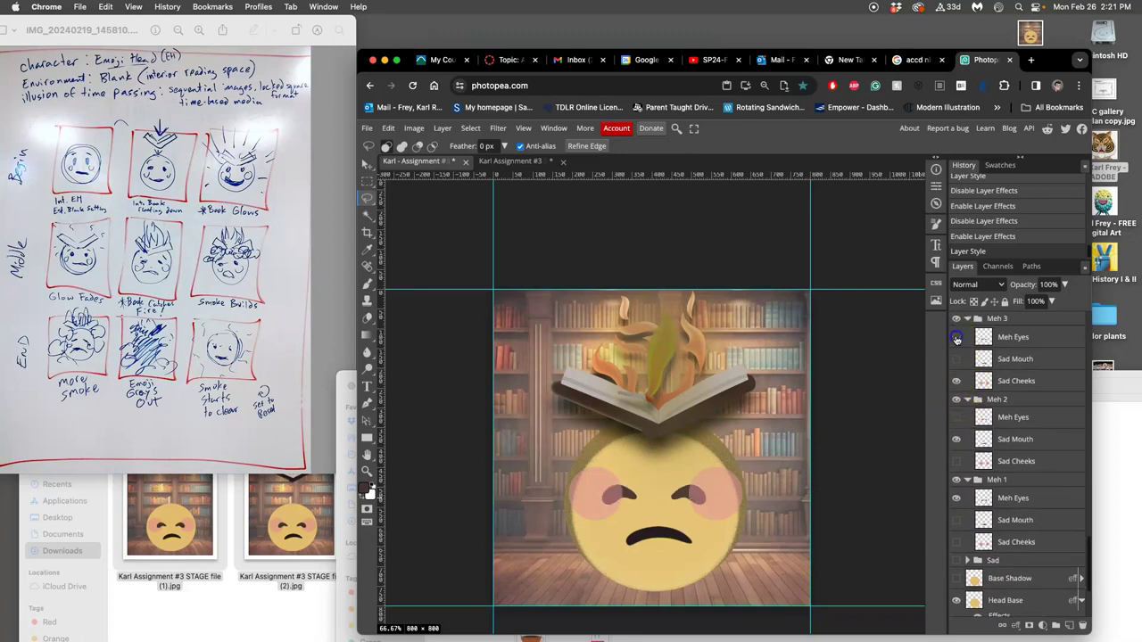
click(956, 381)
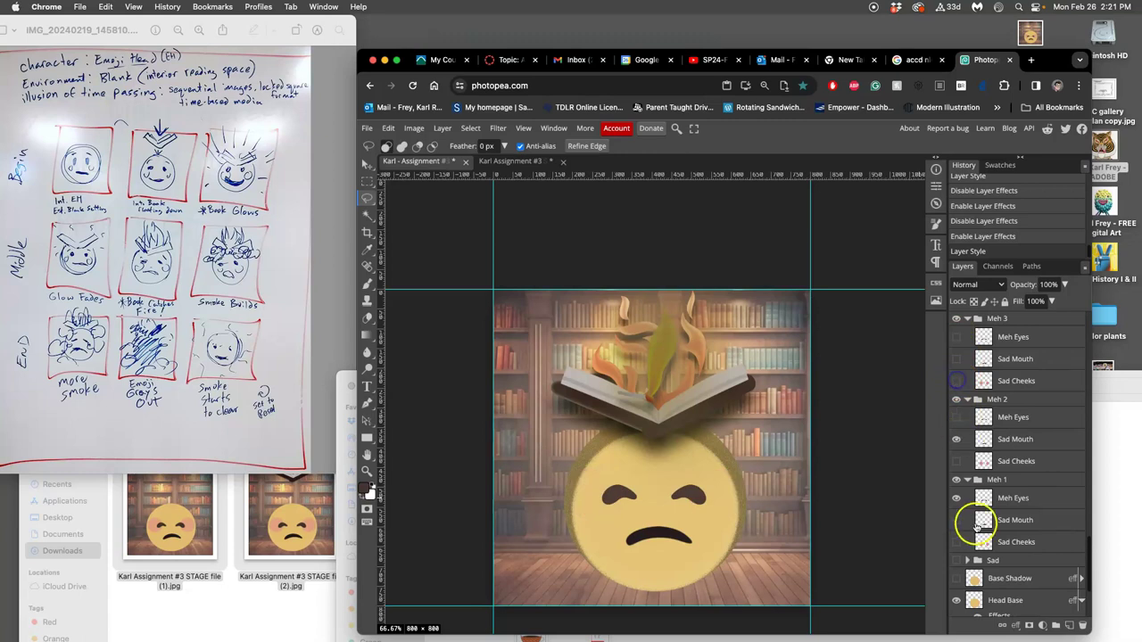
click(957, 542)
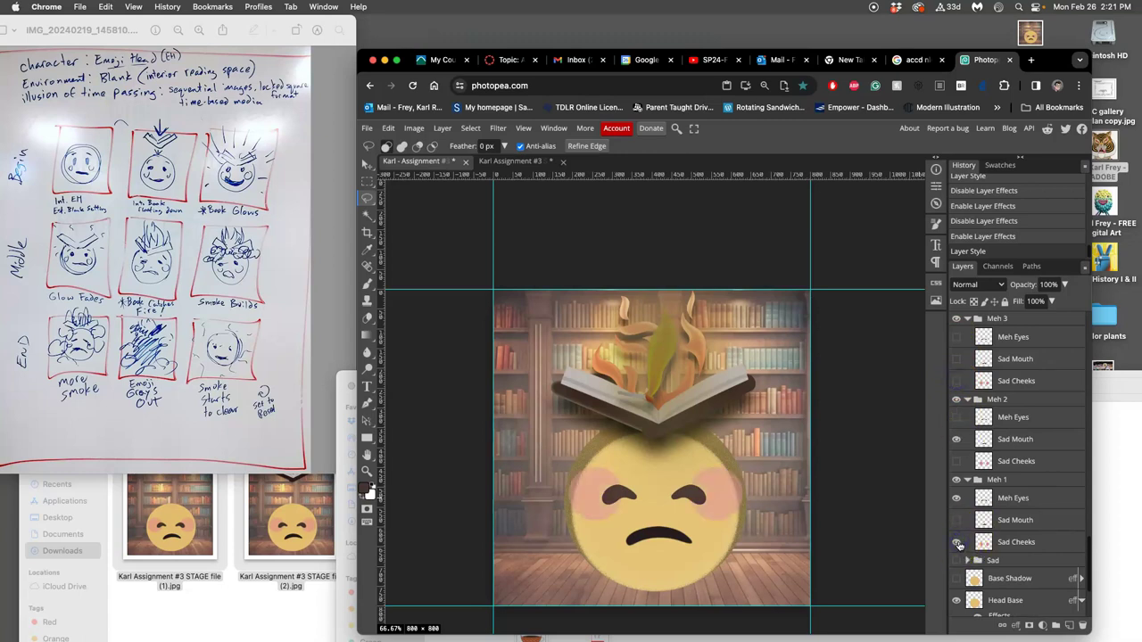
click(1010, 546)
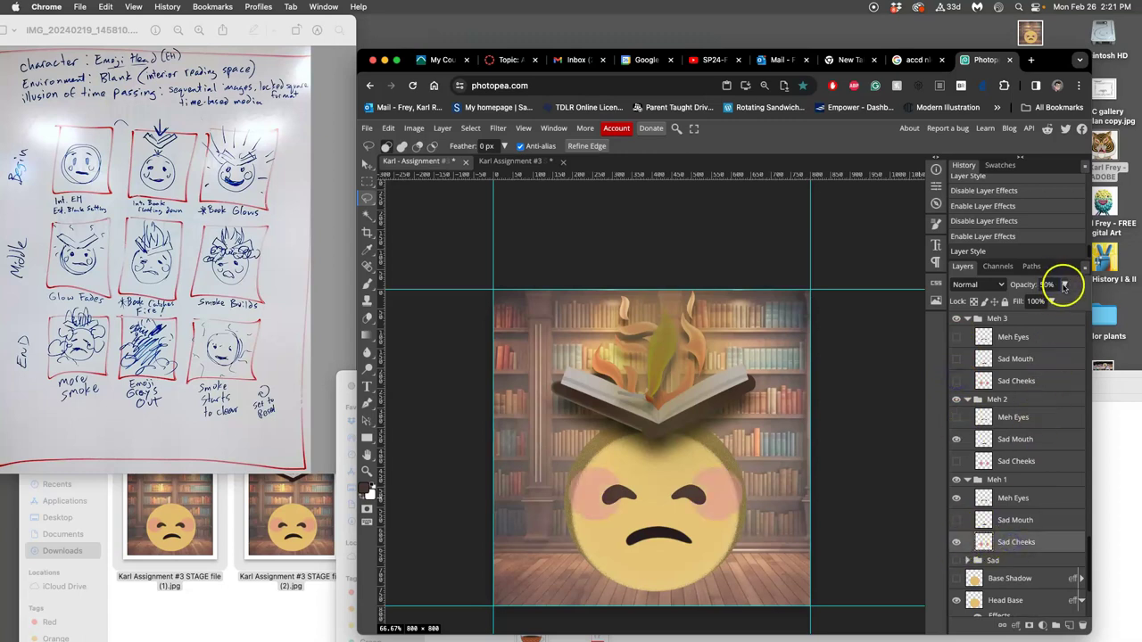
click(1065, 284)
drag(1064, 301, 1038, 303)
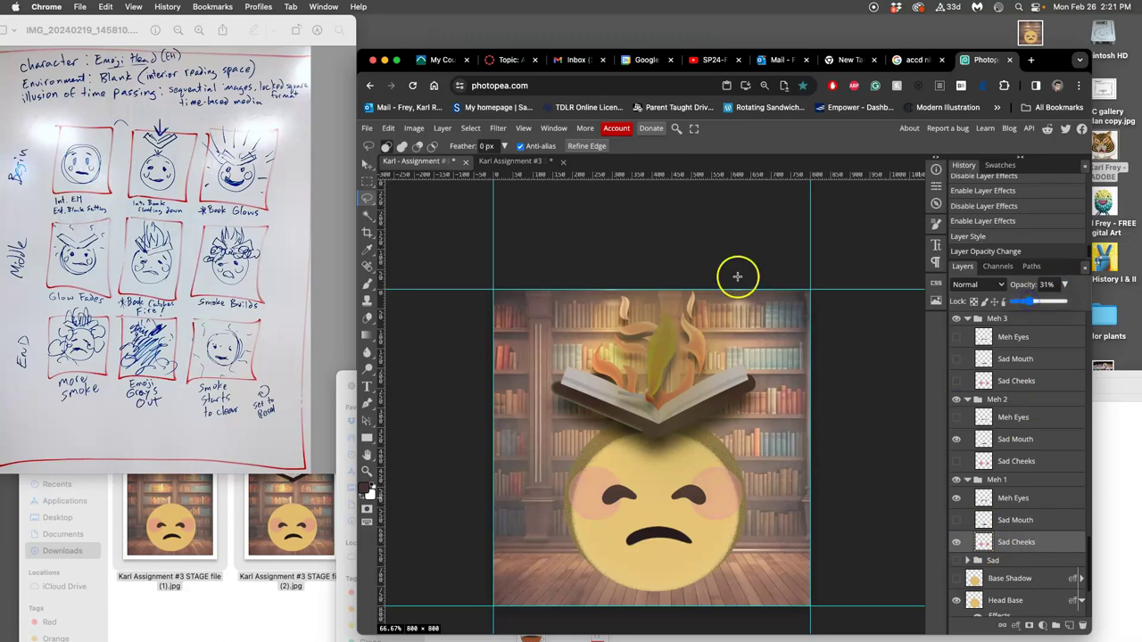
Flip between the candle-flame and burning-book documents, ending on the burning-book one.
click(518, 161)
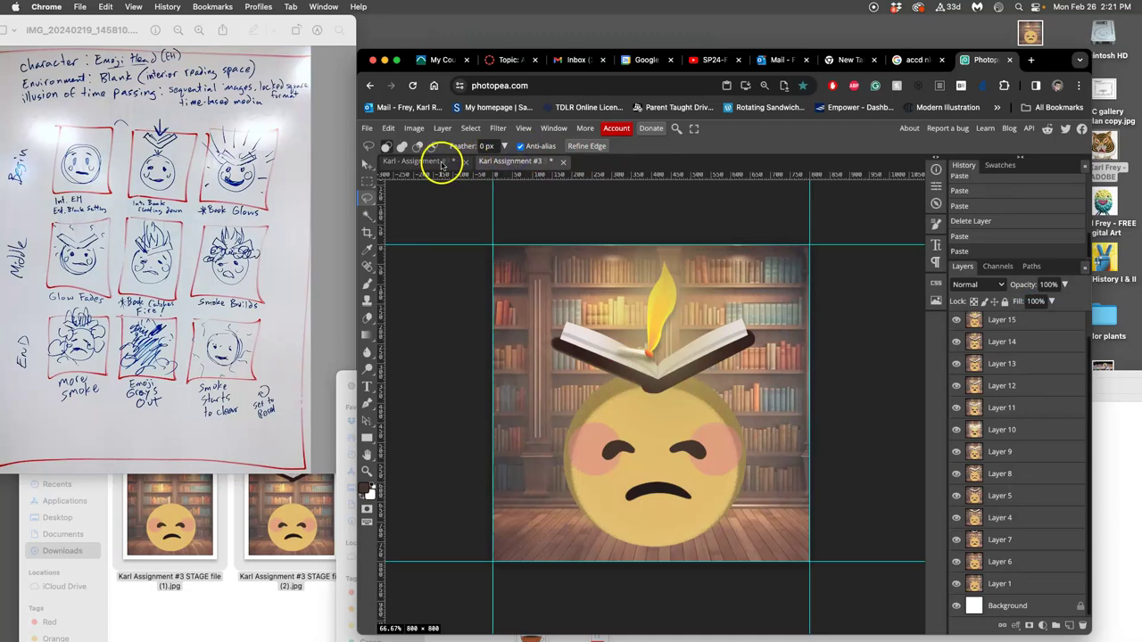
click(430, 162)
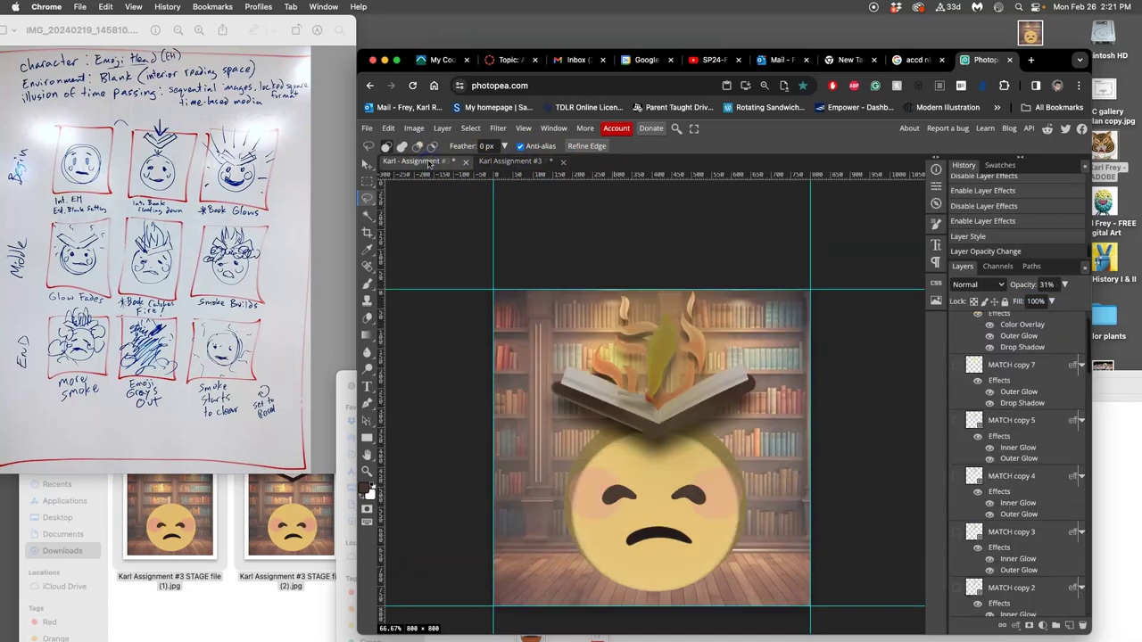
click(503, 163)
click(423, 163)
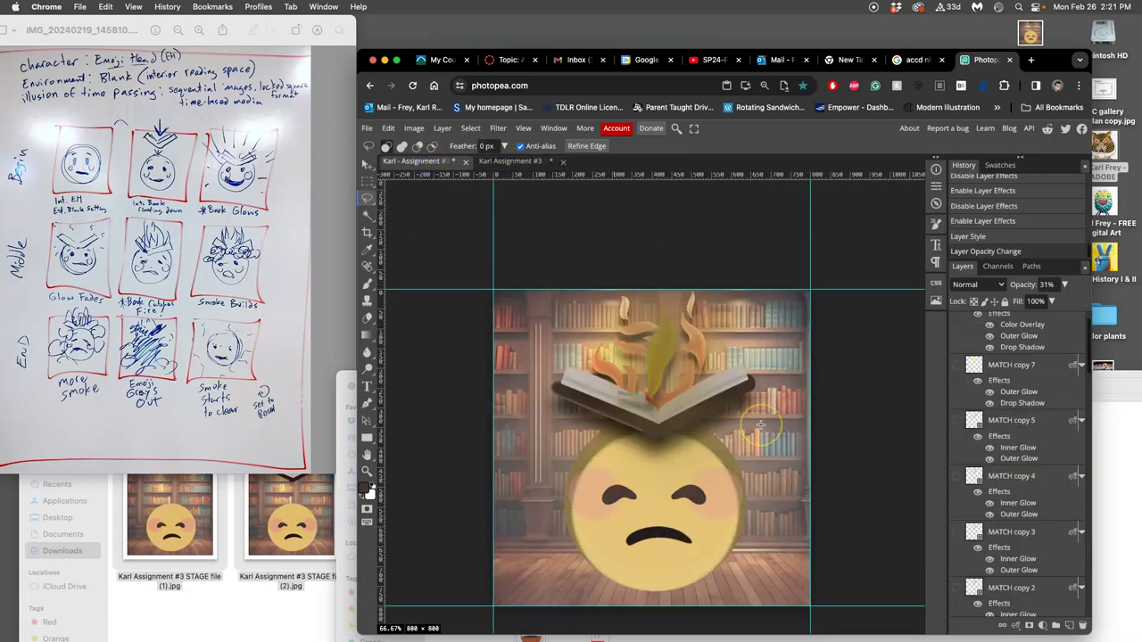
click(510, 164)
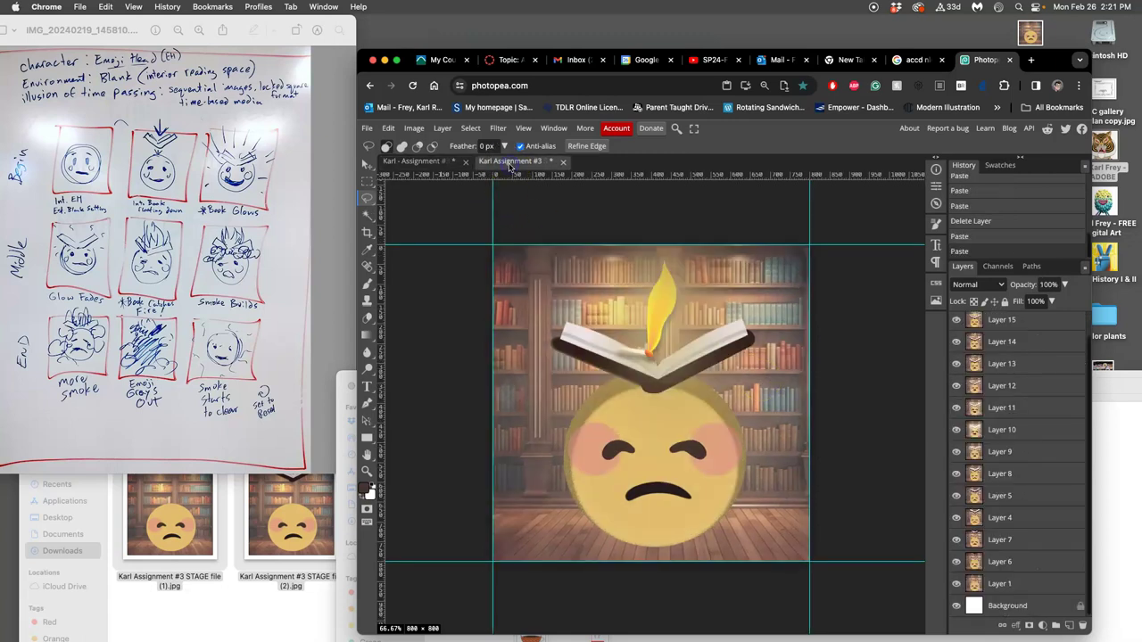
click(444, 162)
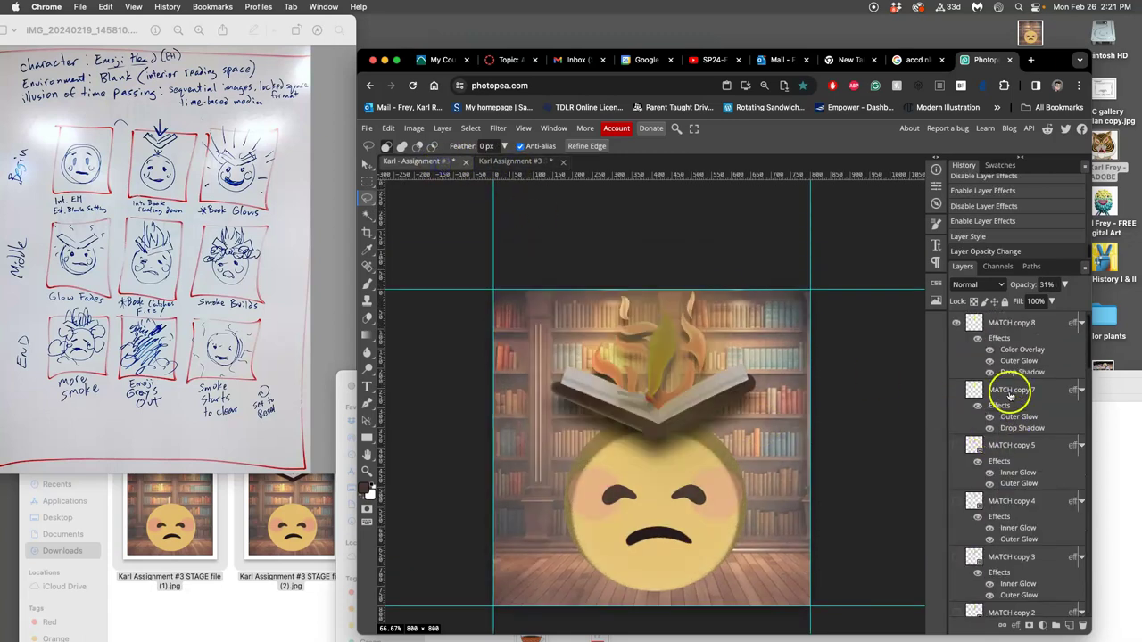
Select the MATCH copy 8 layer with the Move tool and undo the accidental move.
click(1003, 327)
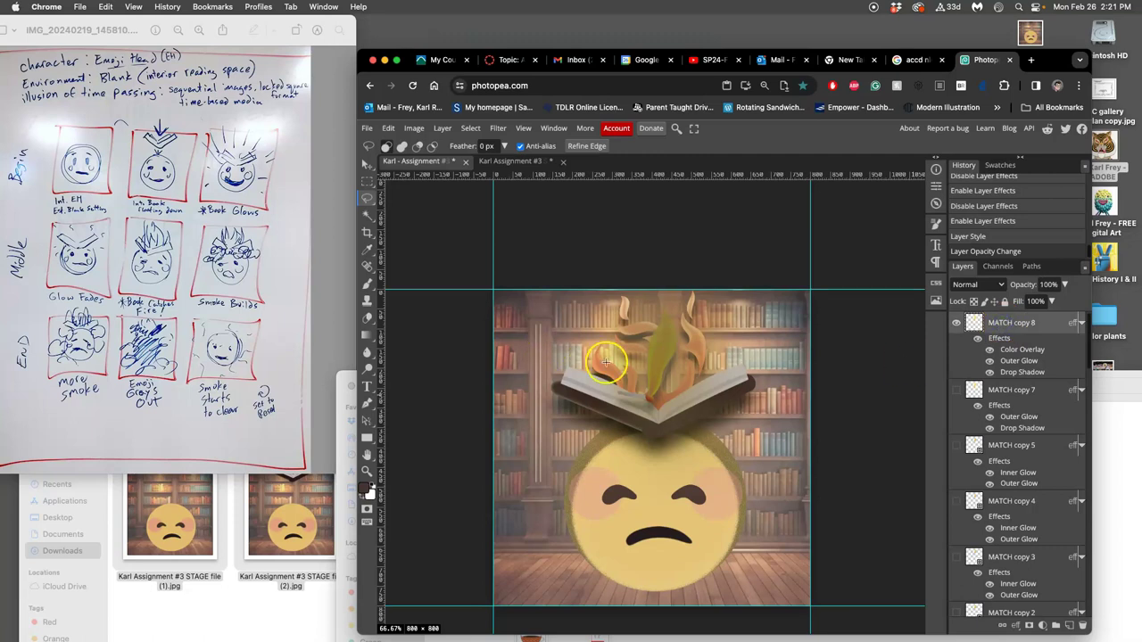
click(367, 170)
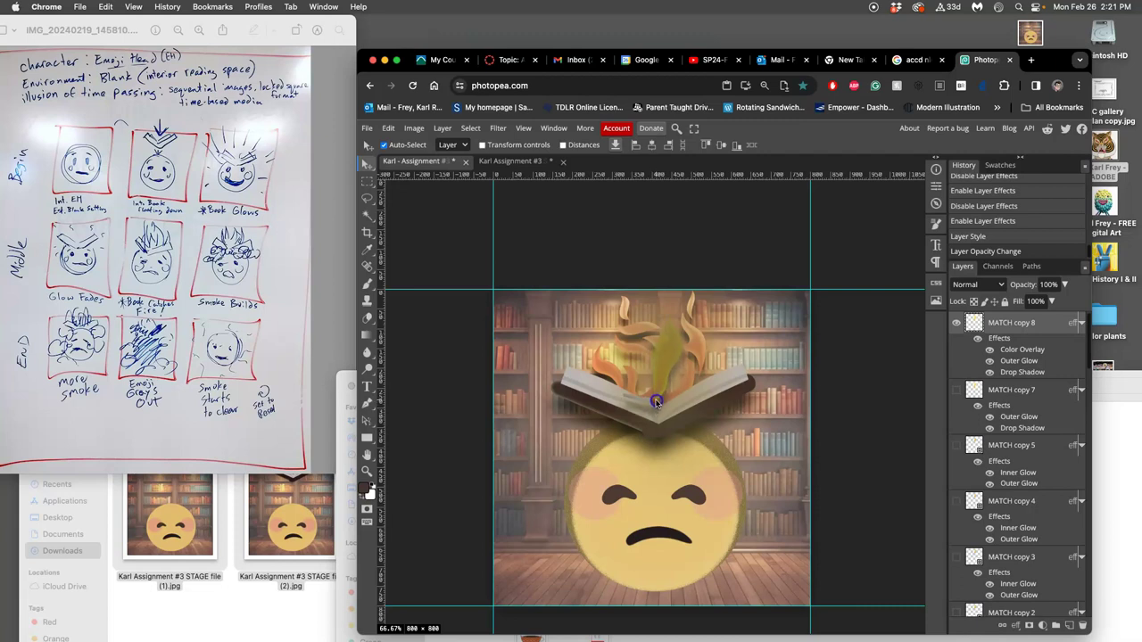
key(super+t)
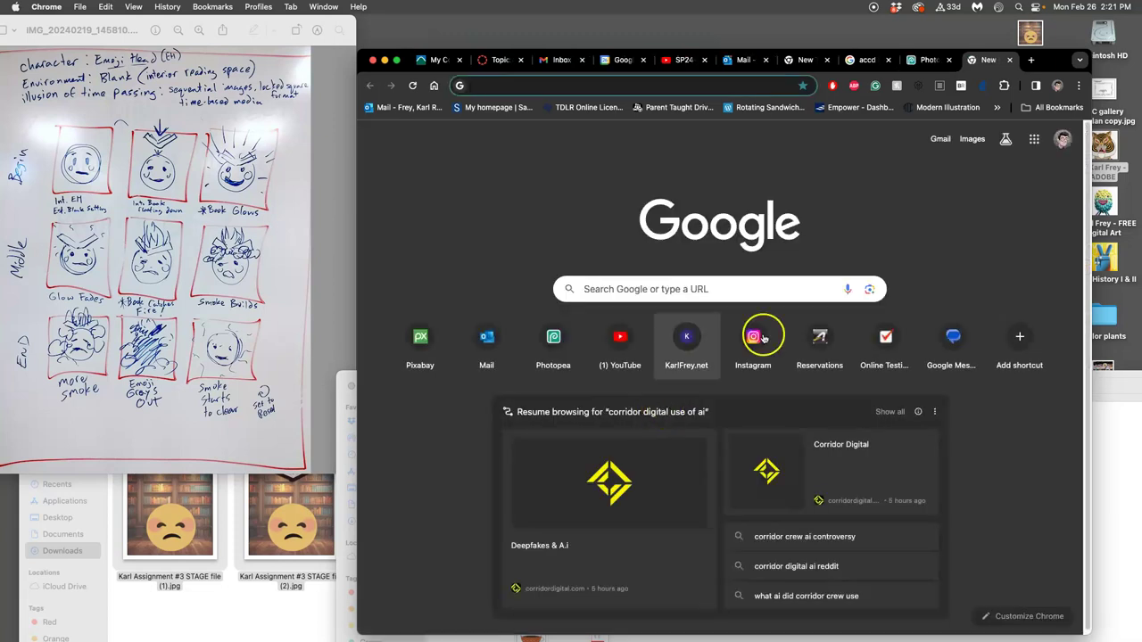
click(1009, 60)
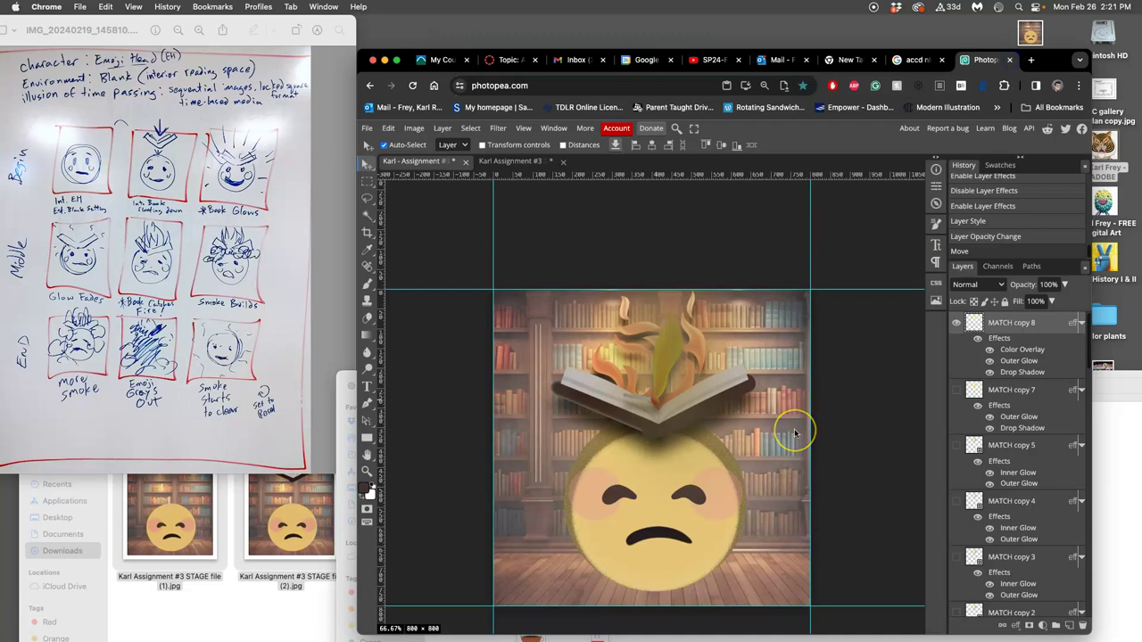
key(super+z)
Rotate the match about 6.2° clockwise and shift it down and to the right.
key(alt+super+t)
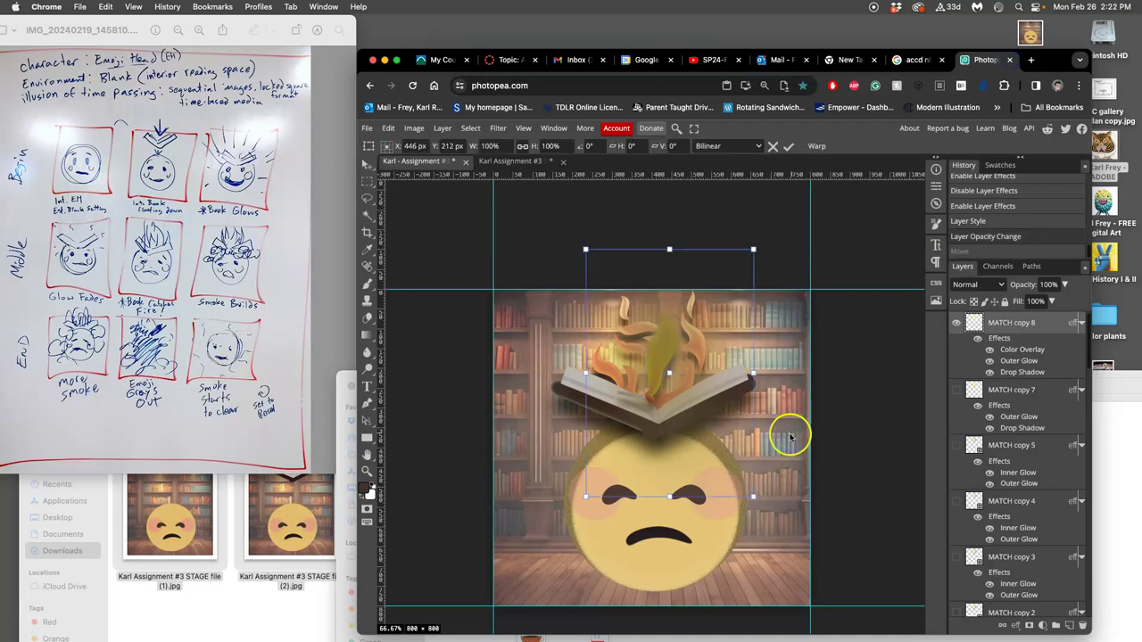
drag(760, 500, 757, 498)
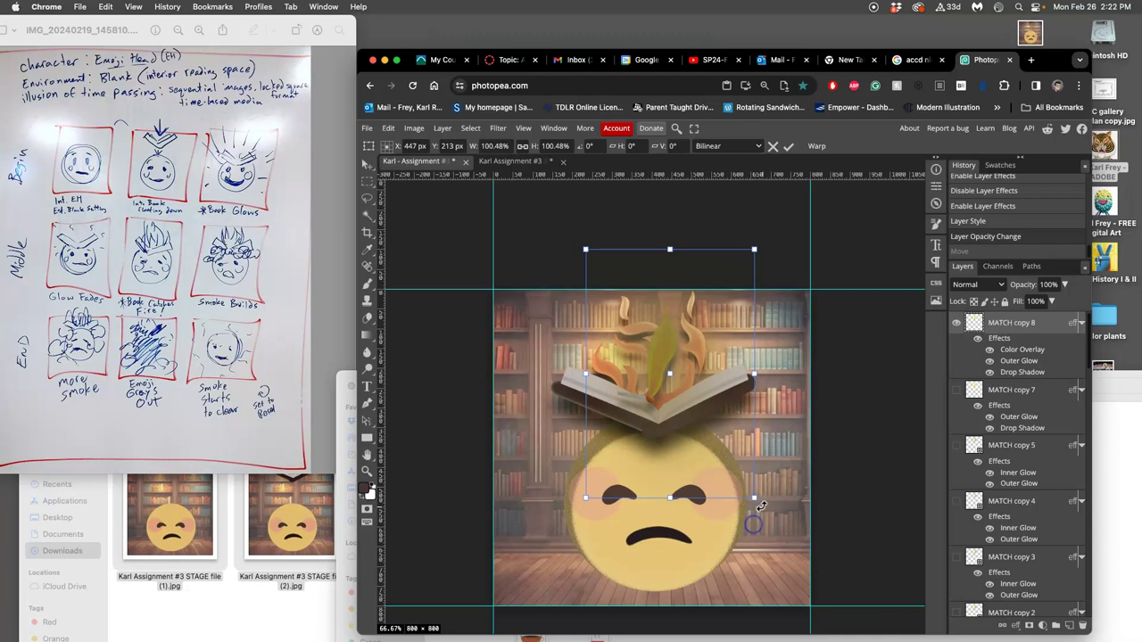
drag(761, 506, 754, 524)
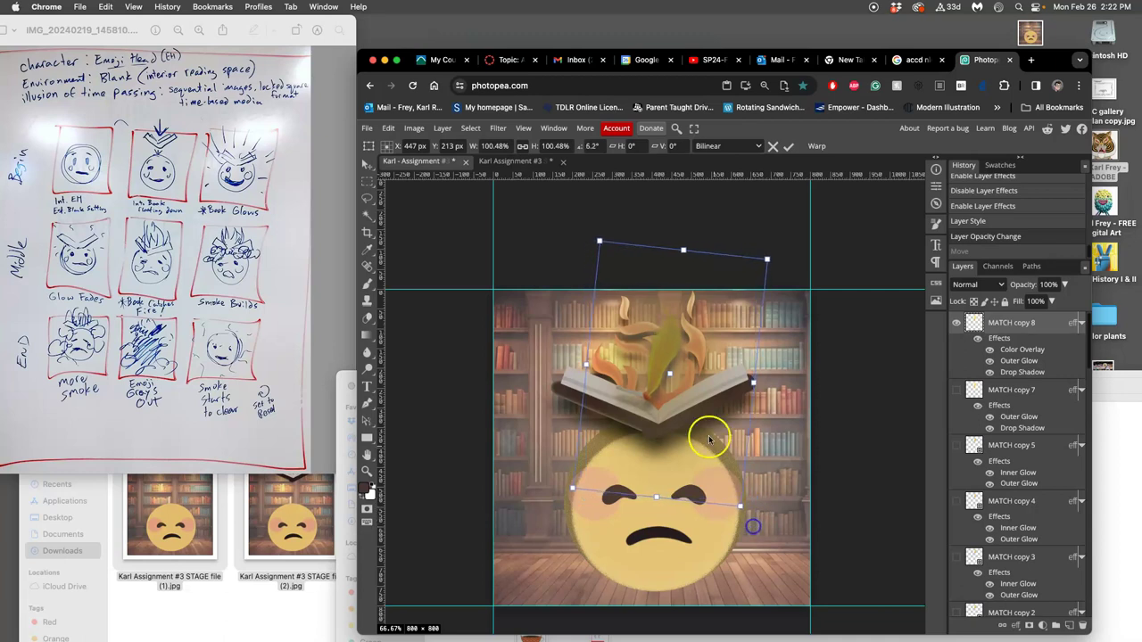
drag(642, 396, 648, 404)
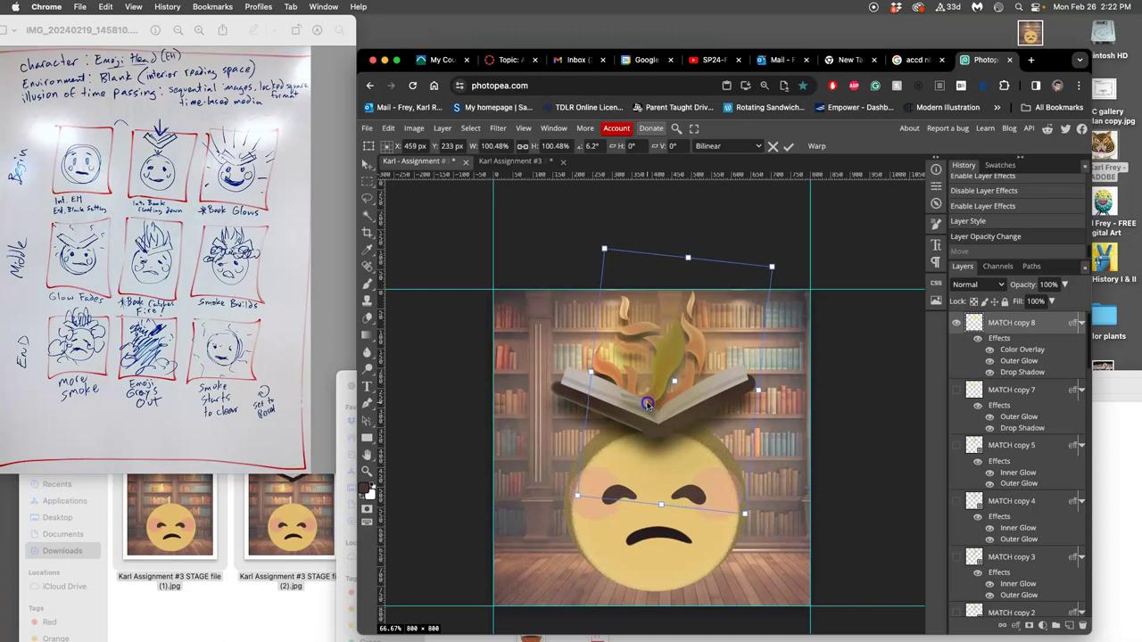
Commit the 6.2° match tilt and reduce its drop shadow distance from 24 px to 8 px.
key(Return)
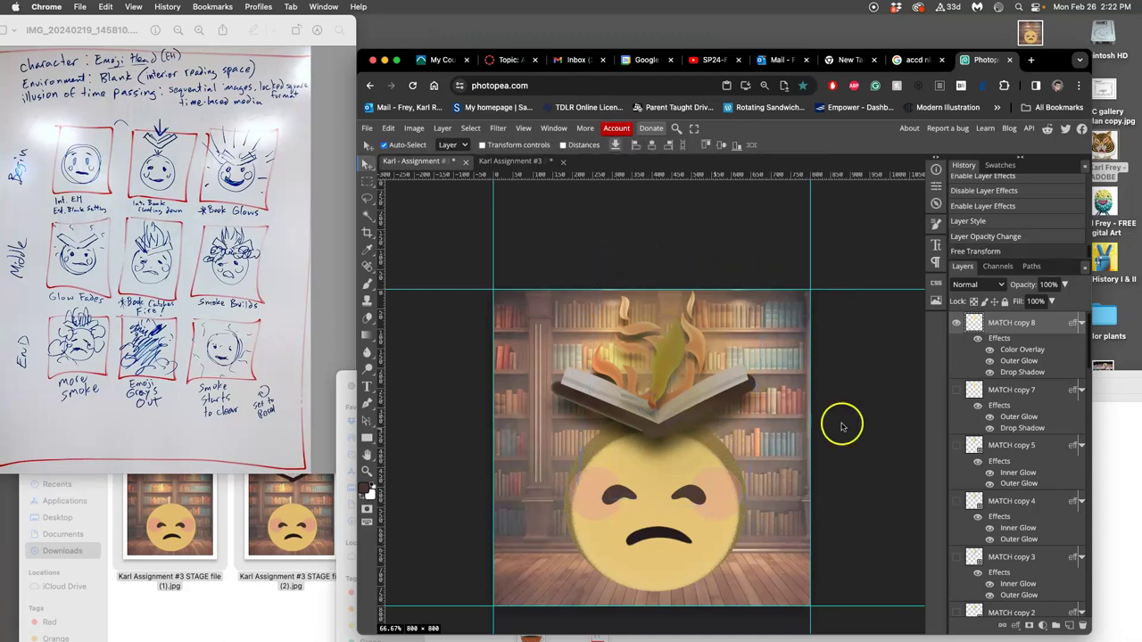
double_click(1020, 374)
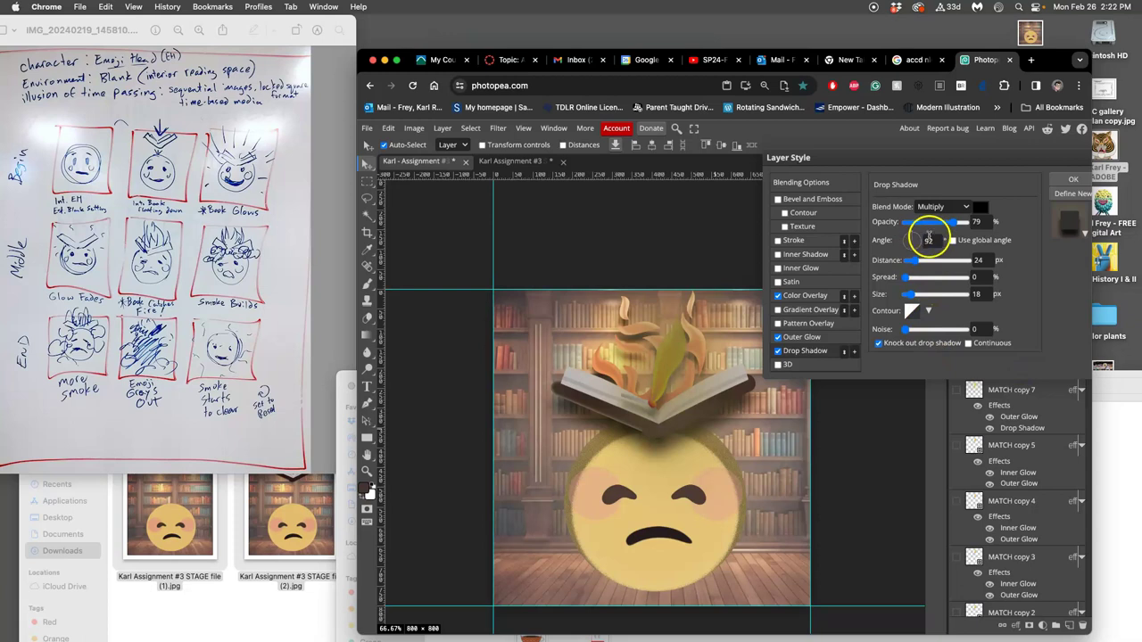
drag(912, 260, 907, 260)
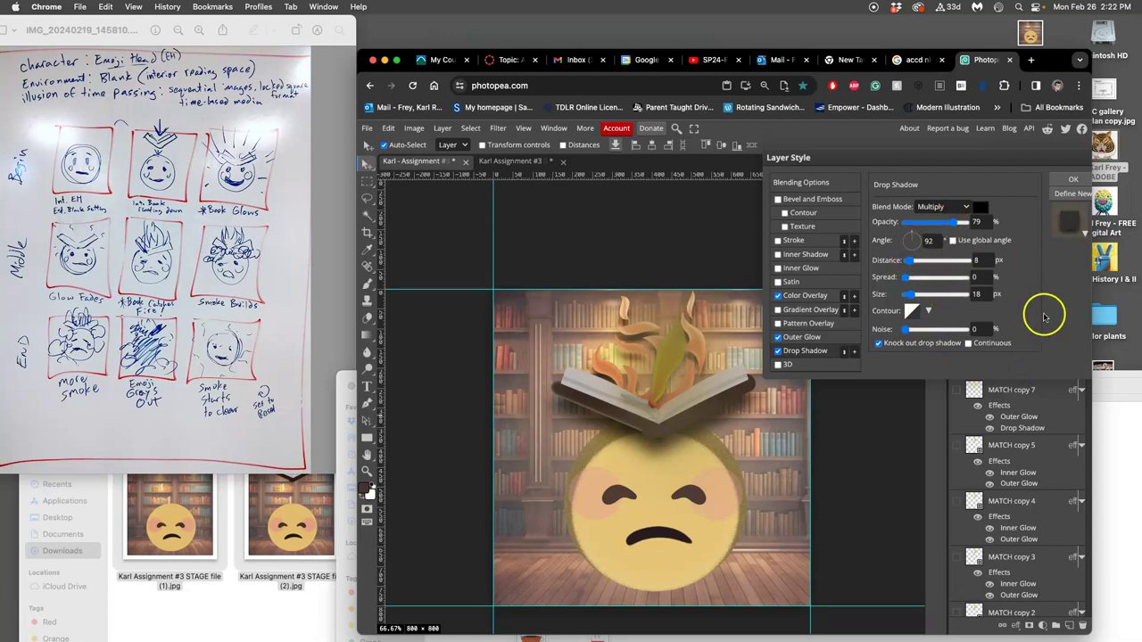
click(1068, 179)
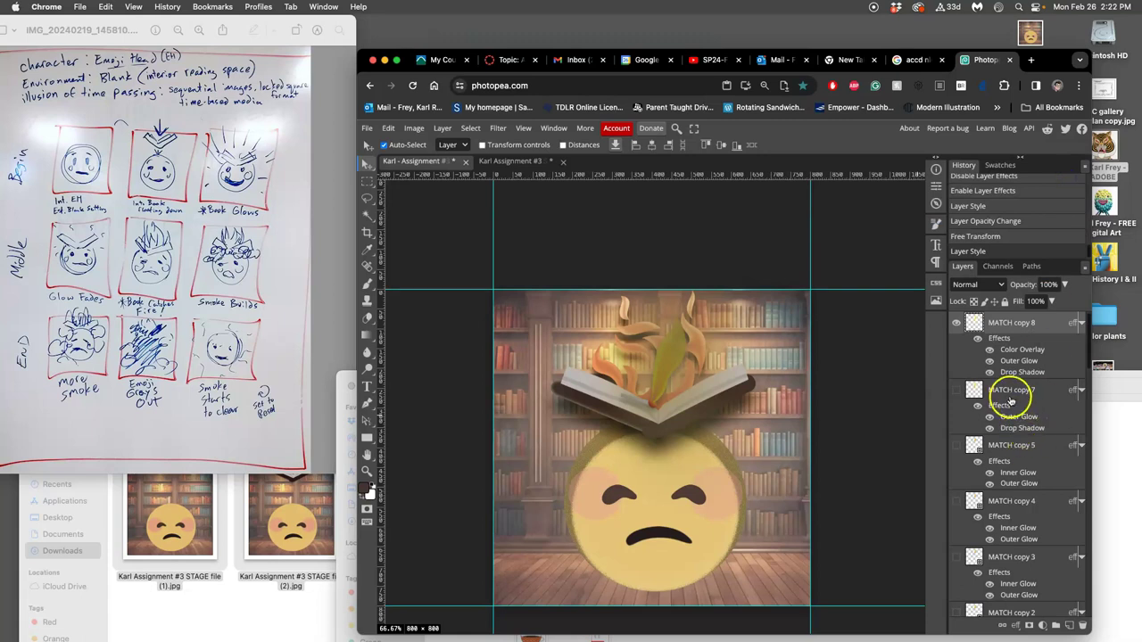